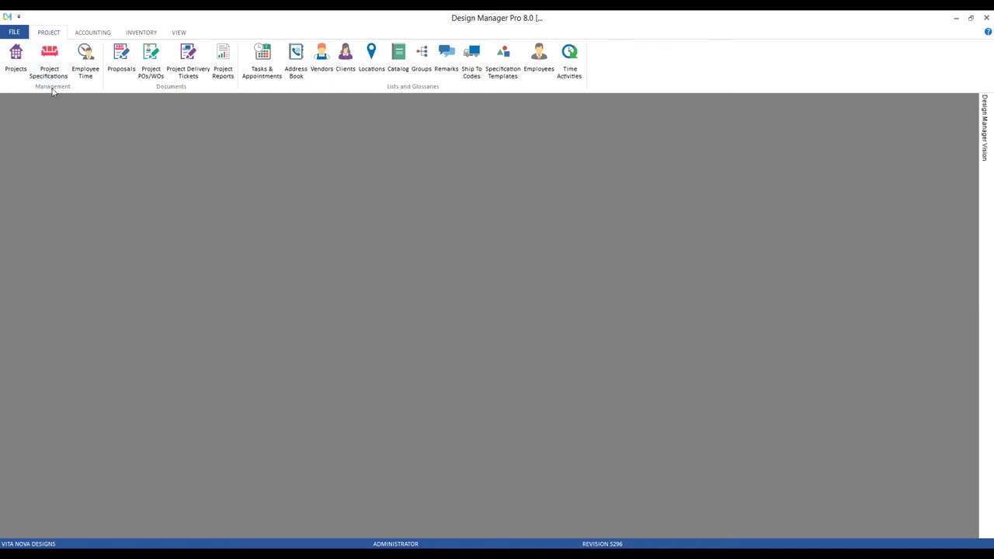
Open project CAR01 from the project list and show the advanced markup options among its defaults
{"action": "left_click", "coordinate": [16, 59]}
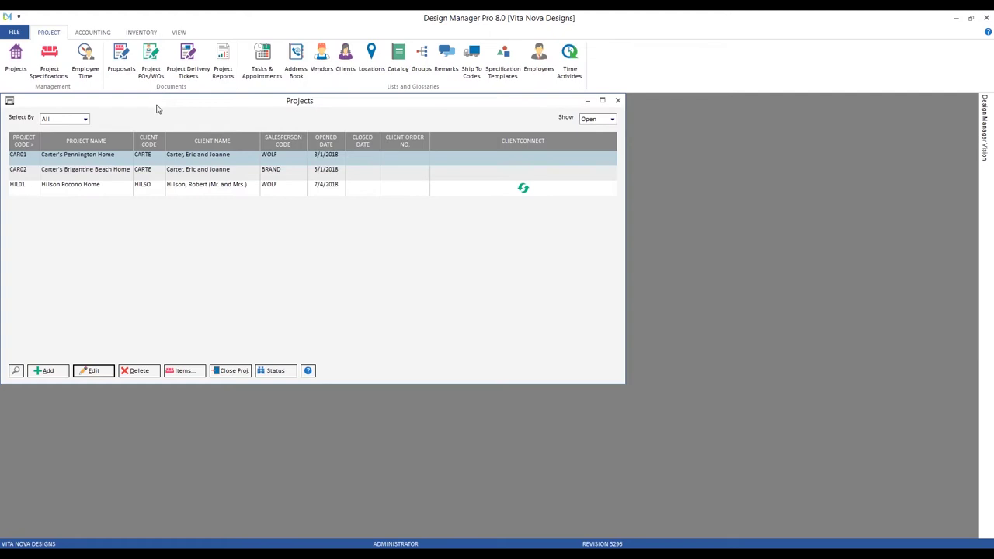
{"action": "left_click_drag", "start_coordinate": [156, 106], "coordinate": [197, 130]}
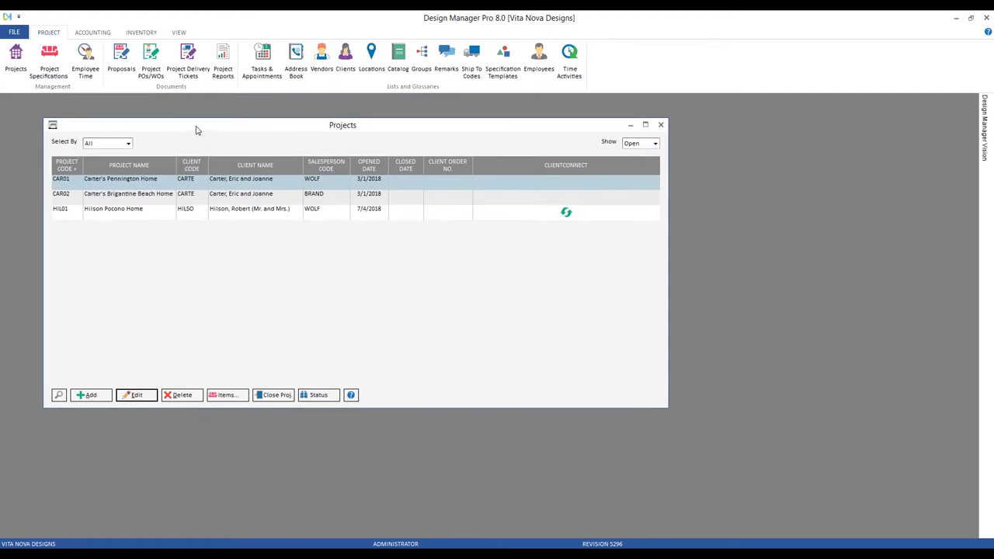
{"action": "double_click", "coordinate": [159, 187]}
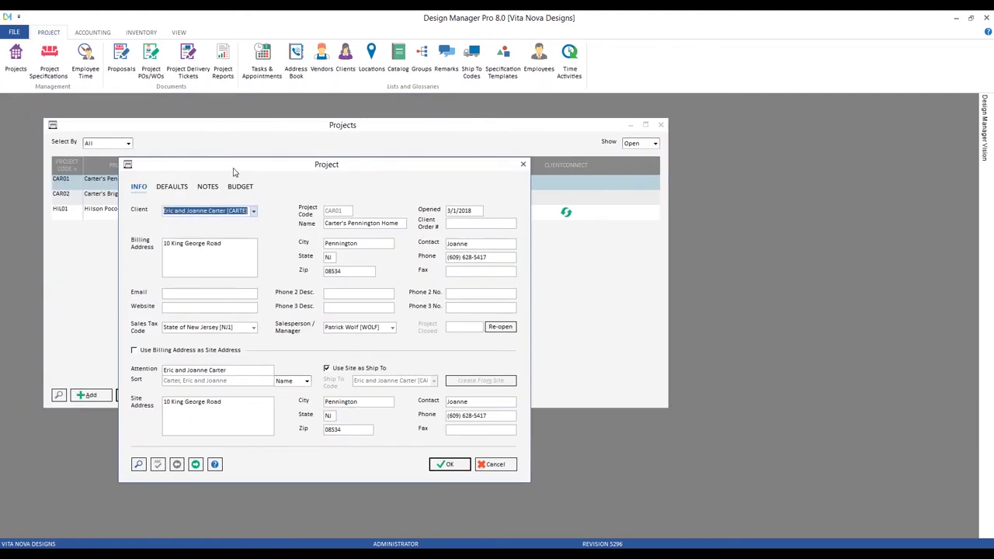
{"action": "left_click", "coordinate": [173, 187]}
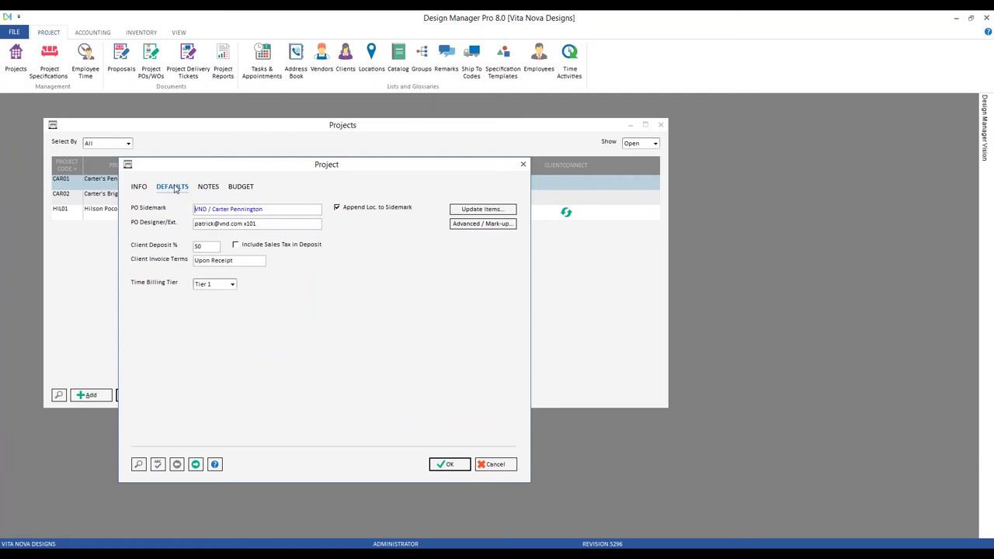
{"action": "left_click", "coordinate": [475, 224]}
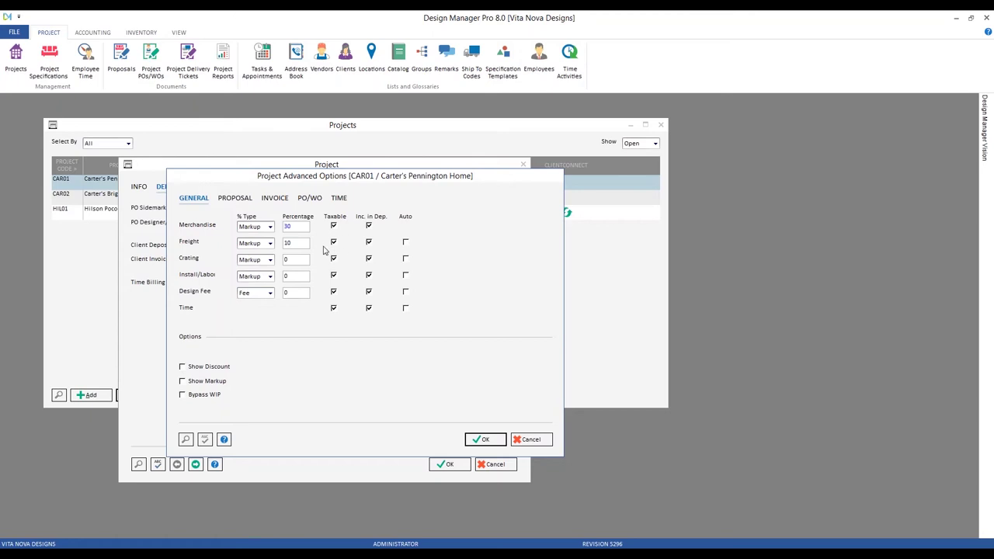
Review the tax rates and taxable defaults of the State of New Jersey sales tax code, and close the glossary and project options without saving
{"action": "left_click", "coordinate": [94, 32]}
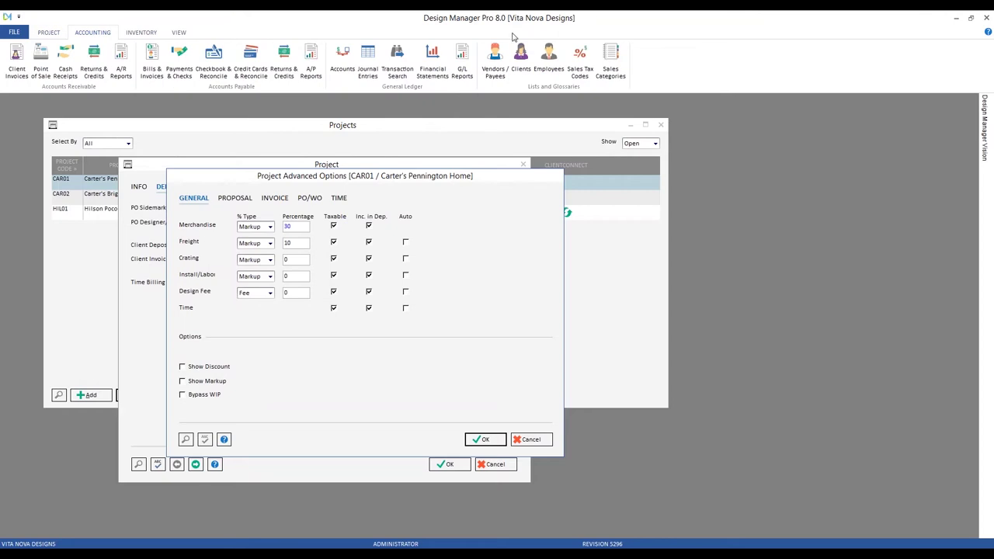
{"action": "left_click", "coordinate": [579, 58]}
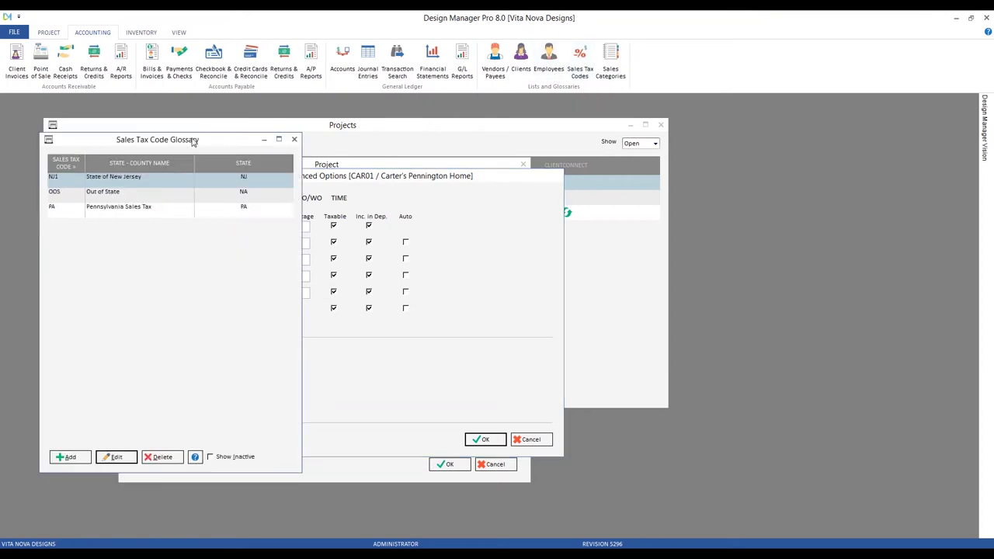
{"action": "left_click_drag", "start_coordinate": [194, 142], "coordinate": [777, 162]}
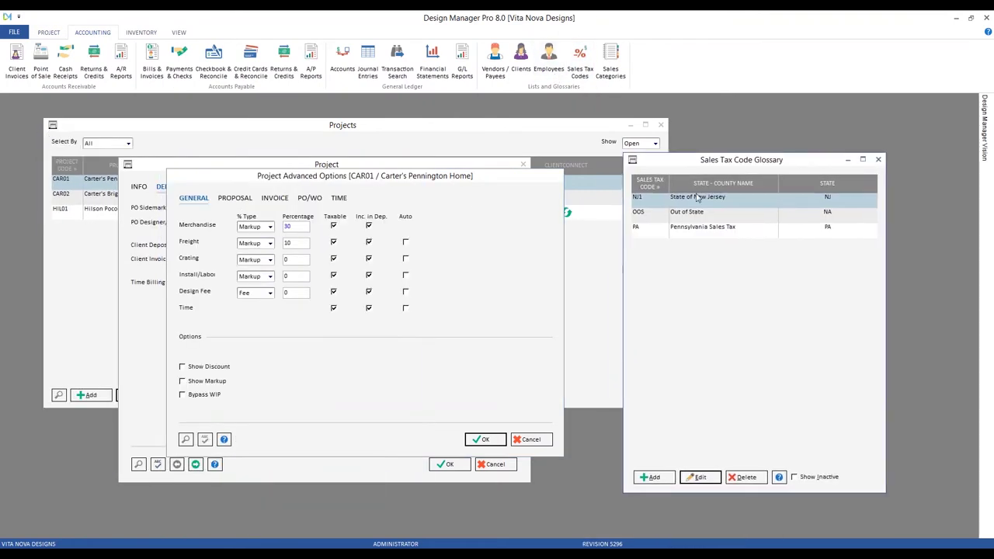
{"action": "double_click", "coordinate": [719, 203]}
{"action": "left_click_drag", "start_coordinate": [285, 160], "coordinate": [832, 216]}
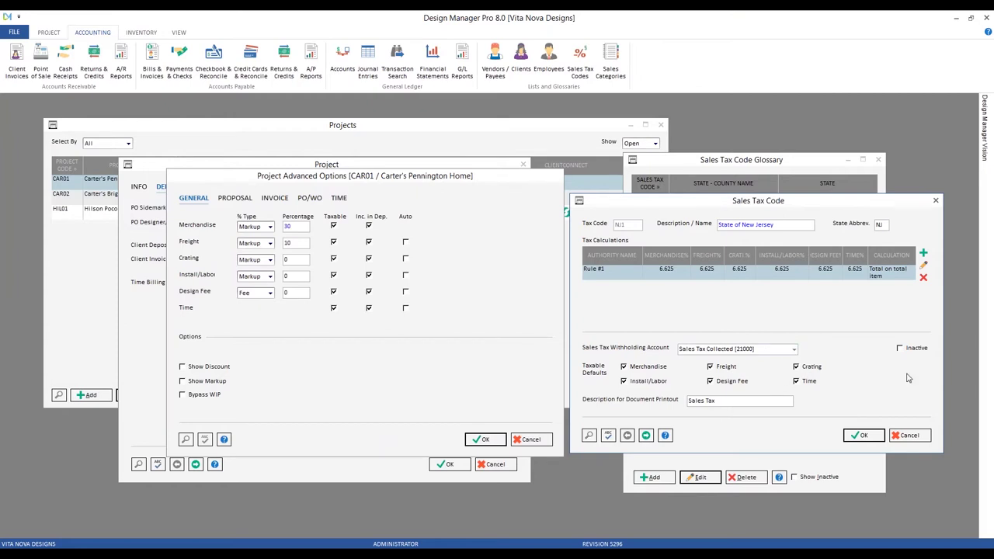
{"action": "left_click", "coordinate": [910, 437]}
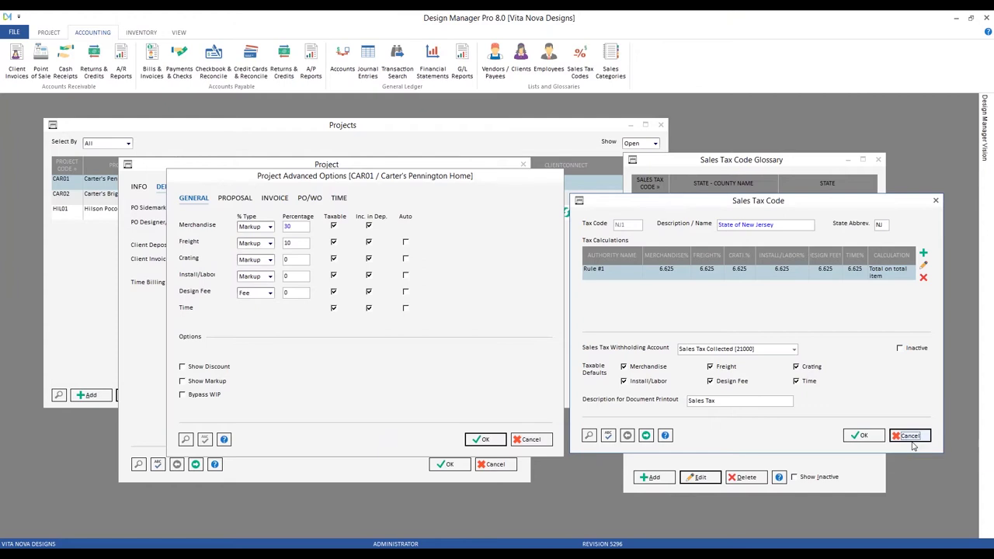
{"action": "left_click", "coordinate": [878, 159]}
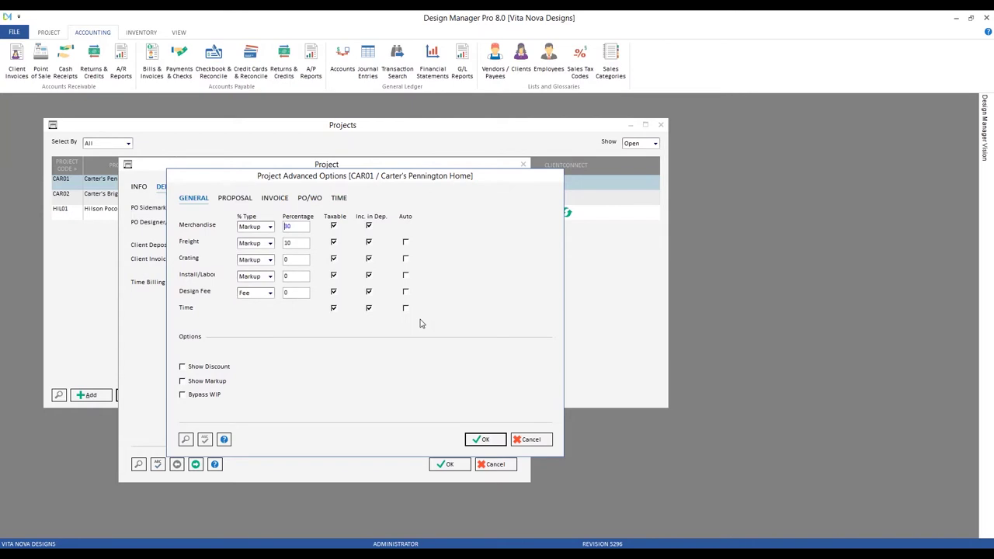
{"action": "left_click", "coordinate": [531, 440]}
{"action": "left_click", "coordinate": [497, 464]}
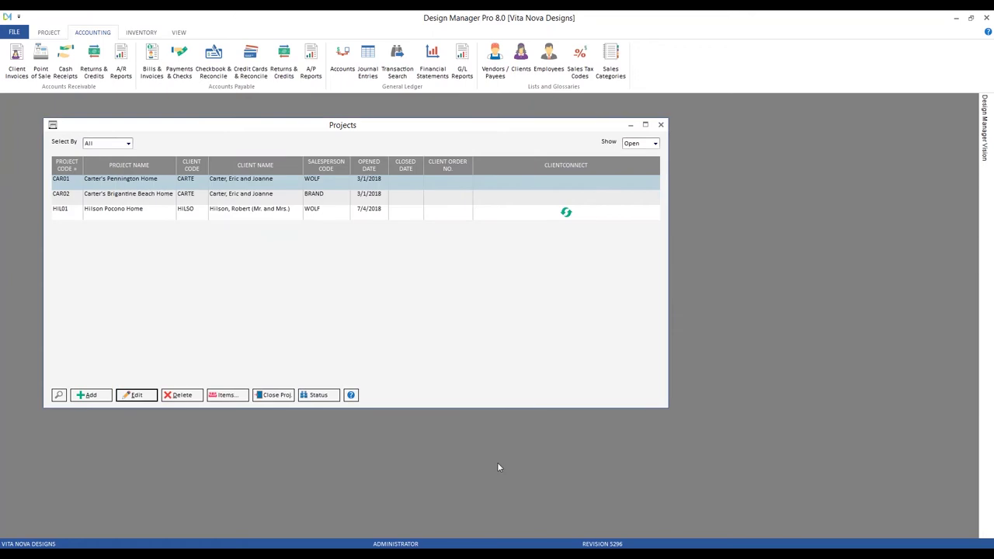
Review the general markup and deposit defaults in the company's advanced options, and close the company information without saving
{"action": "left_click", "coordinate": [18, 34]}
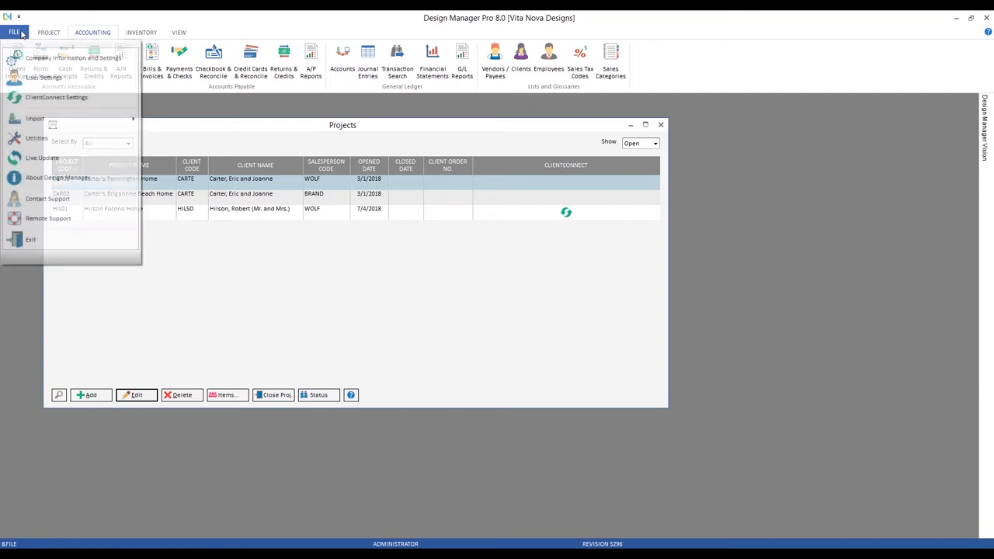
{"action": "left_click", "coordinate": [58, 59]}
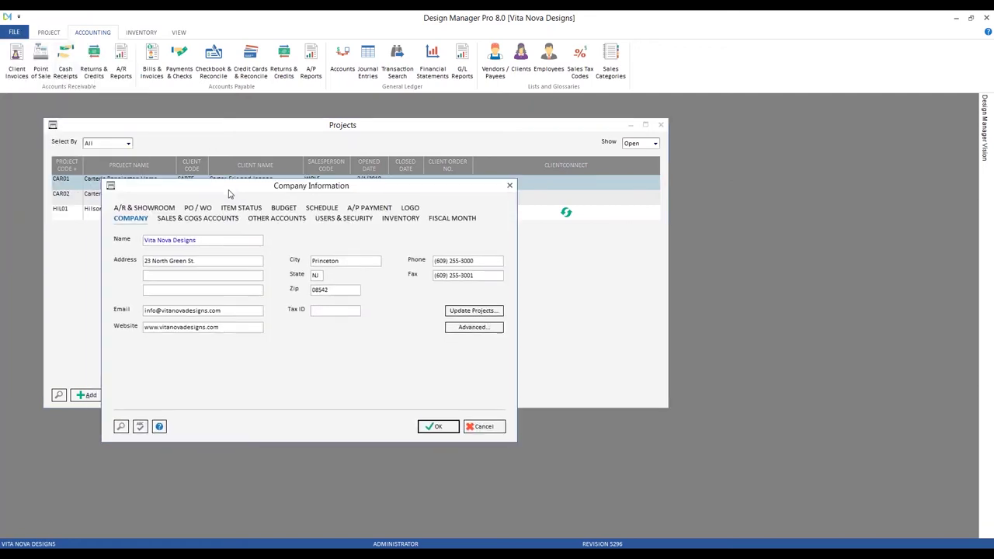
{"action": "left_click", "coordinate": [489, 329]}
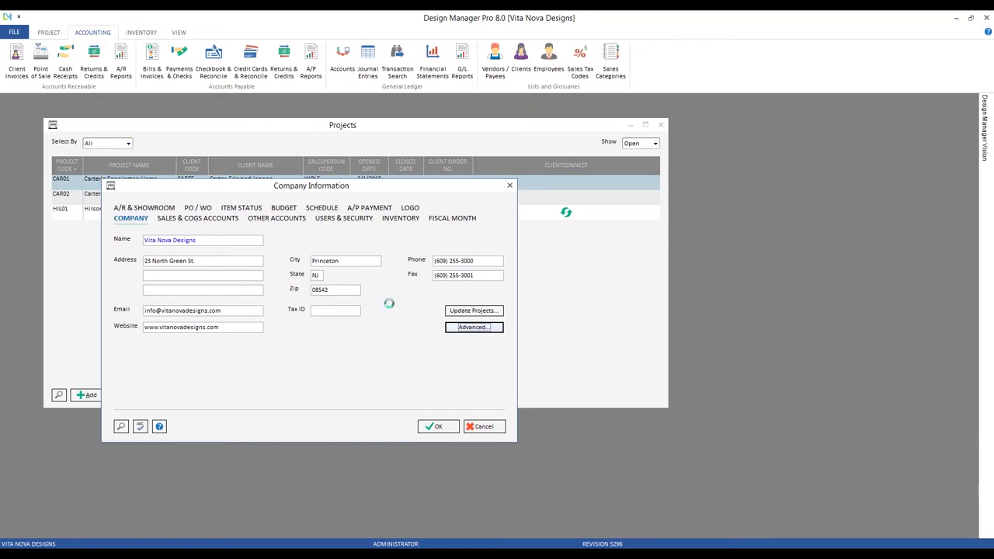
{"action": "left_click", "coordinate": [165, 227]}
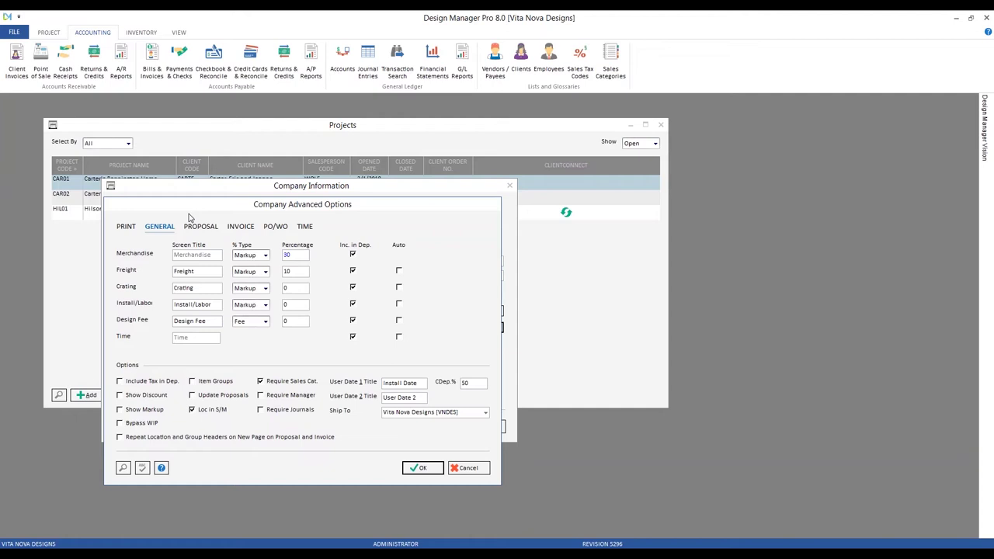
{"action": "left_click", "coordinate": [468, 467]}
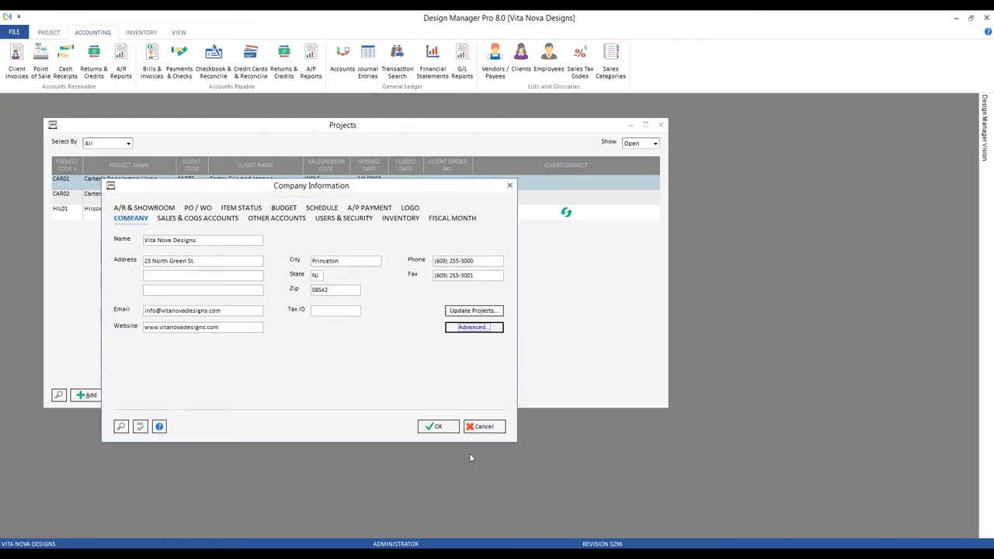
{"action": "left_click", "coordinate": [481, 423]}
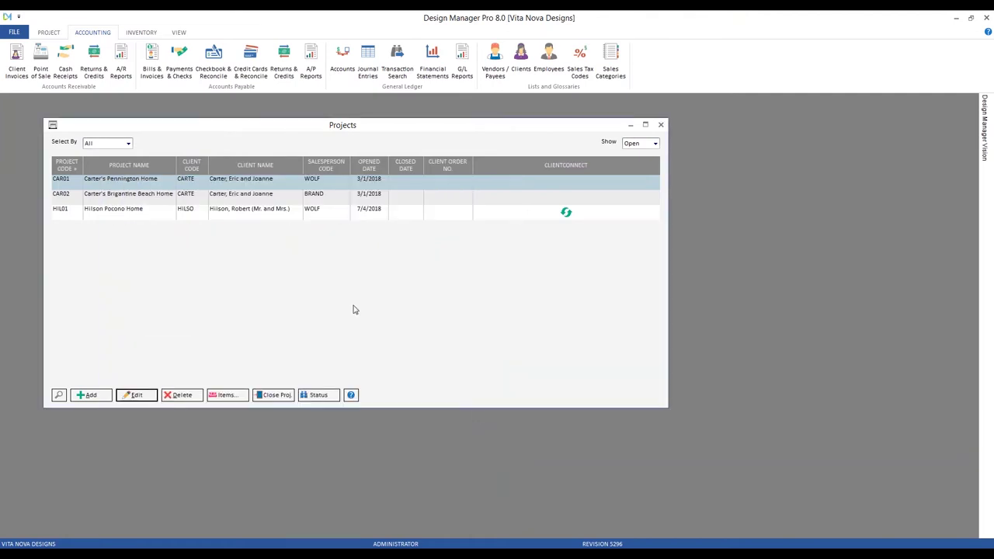
List the items of project CAR01 and open item 0017, the Century Signature Upholstery Collection chair in Guest Bedroom 2
{"action": "left_click_drag", "start_coordinate": [171, 132], "coordinate": [152, 129]}
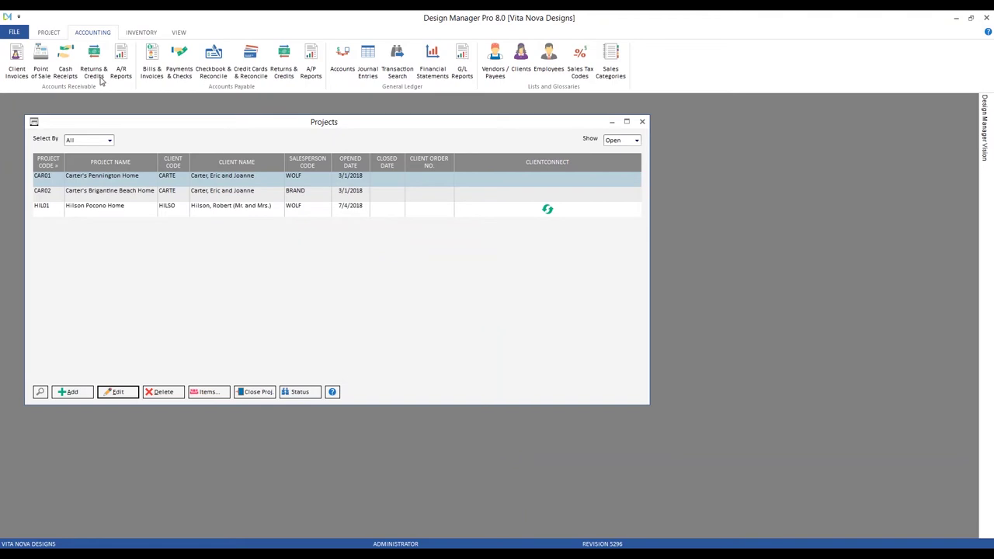
{"action": "left_click", "coordinate": [207, 392]}
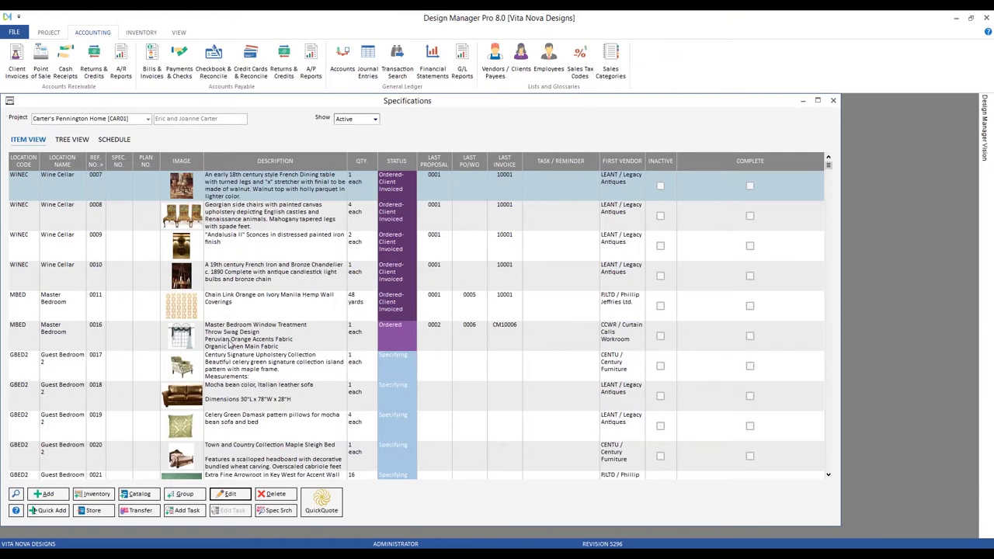
{"action": "left_click", "coordinate": [278, 371]}
{"action": "scroll", "coordinate": [278, 371], "scroll_direction": "down", "scroll_amount": 2}
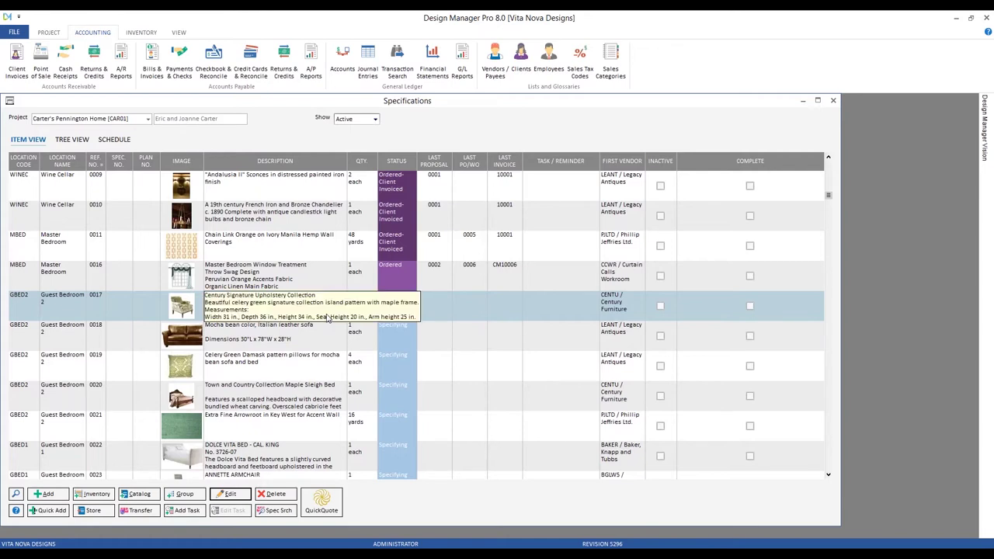
{"action": "scroll", "coordinate": [326, 343], "scroll_direction": "down", "scroll_amount": 5}
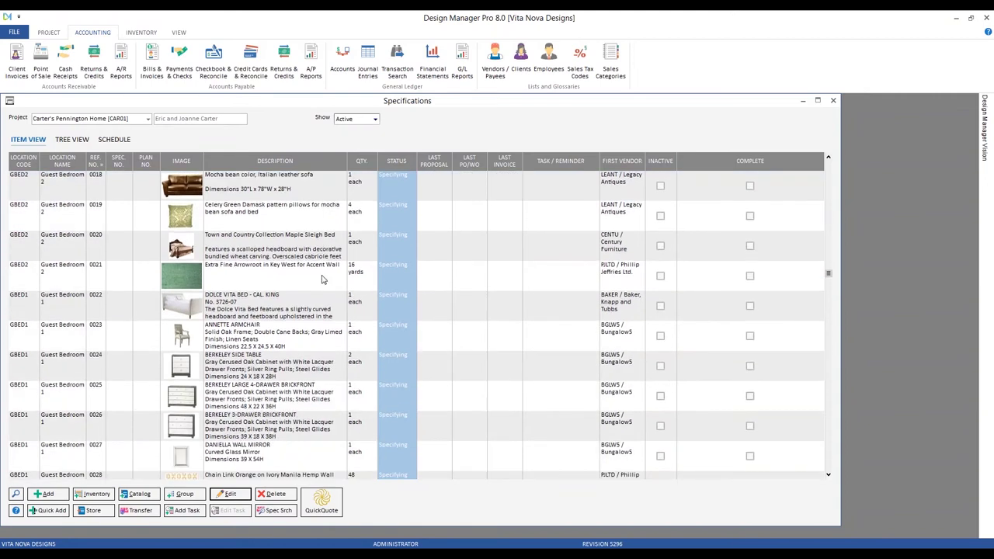
{"action": "scroll", "coordinate": [322, 280], "scroll_direction": "up", "scroll_amount": 2}
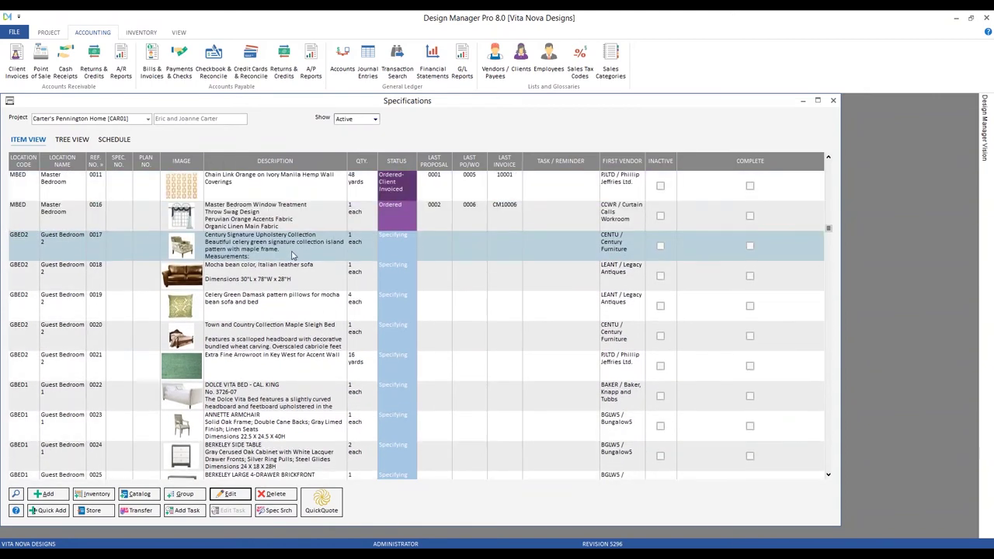
{"action": "double_click", "coordinate": [292, 255]}
{"action": "left_click_drag", "start_coordinate": [248, 188], "coordinate": [231, 149]}
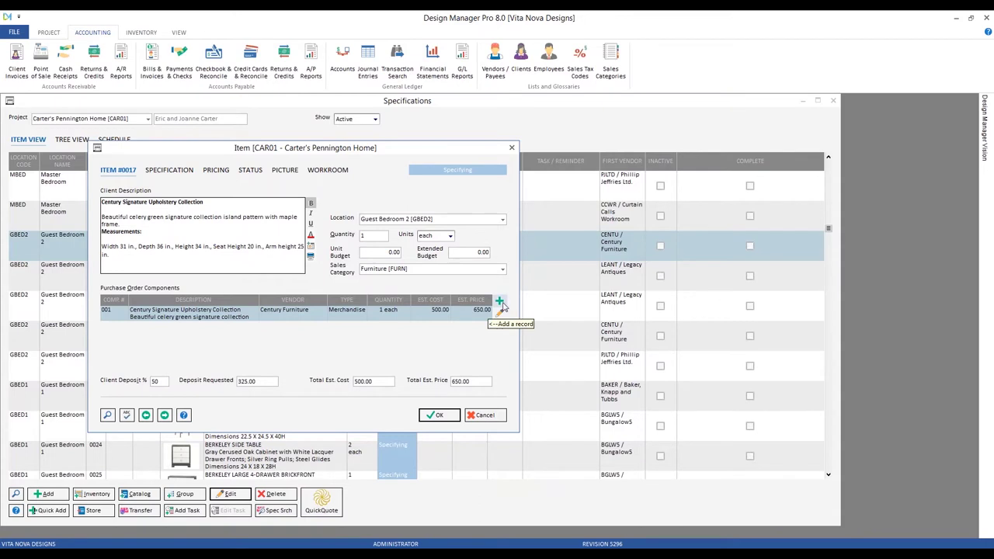
Start a new purchase order component for item 0017 to view the available component types, and cancel it
{"action": "left_click", "coordinate": [500, 302]}
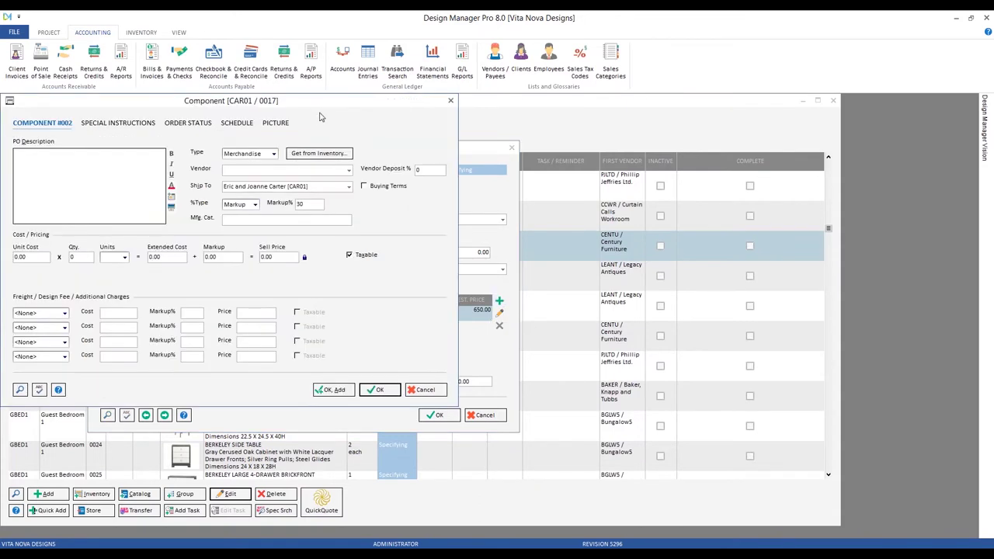
{"action": "left_click", "coordinate": [392, 222]}
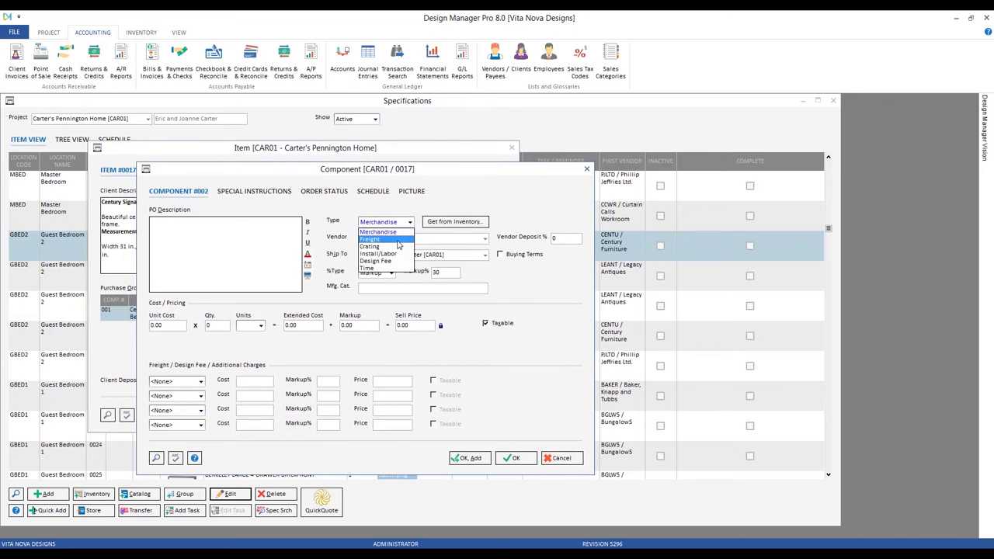
{"action": "left_click", "coordinate": [401, 204]}
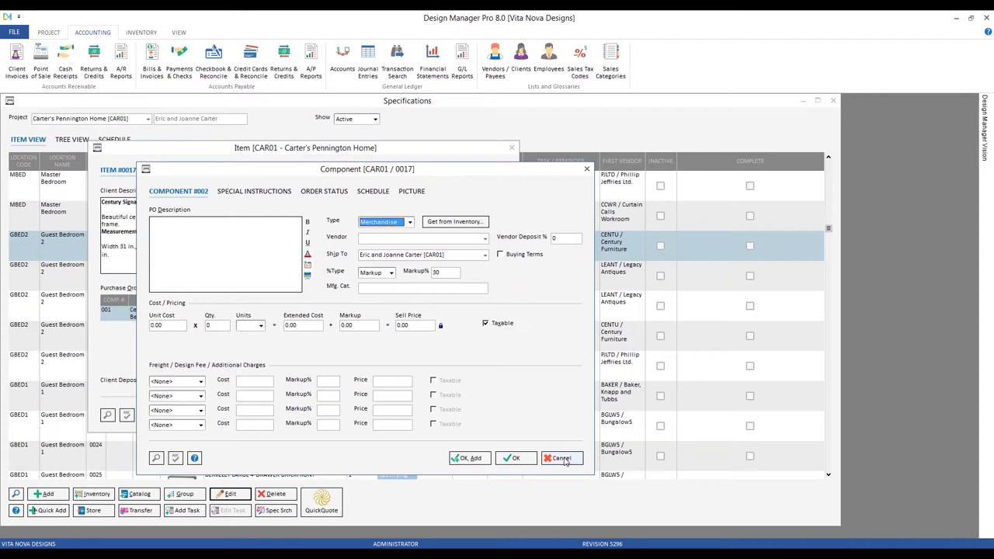
{"action": "left_click", "coordinate": [562, 459]}
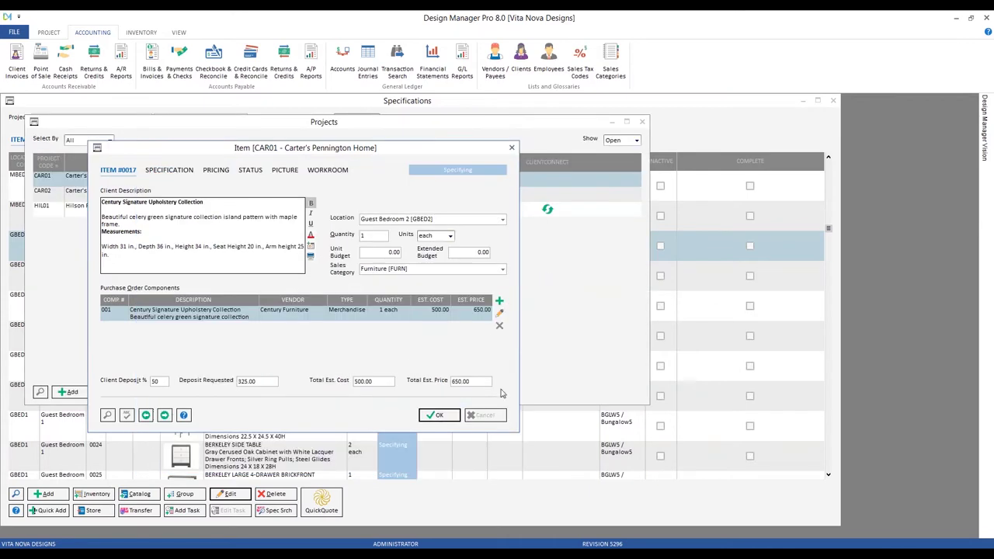
Add a taxable freight charge with a cost of 80 to component 001 of item 0017, save it, and select the new freight component
{"action": "left_click", "coordinate": [499, 312]}
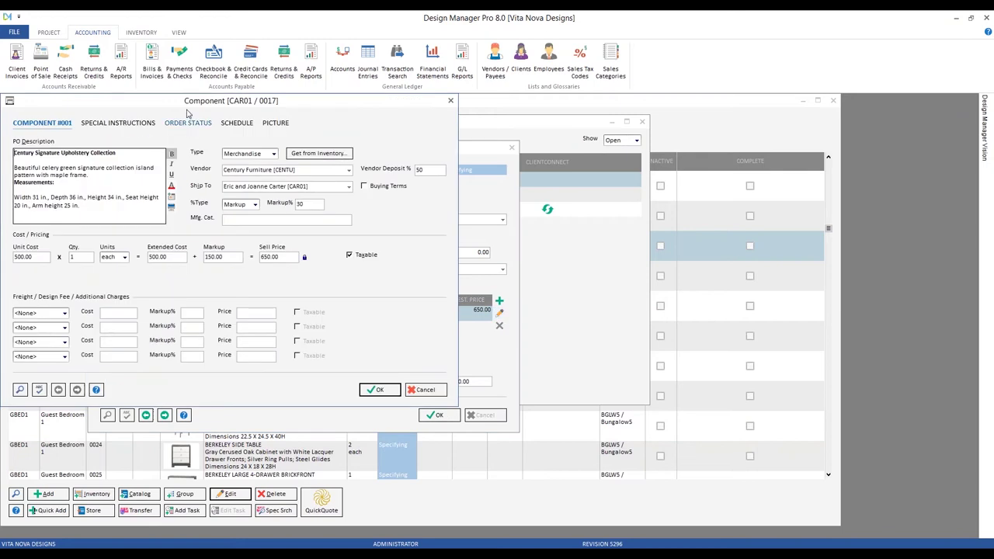
{"action": "left_click_drag", "start_coordinate": [190, 102], "coordinate": [386, 158]}
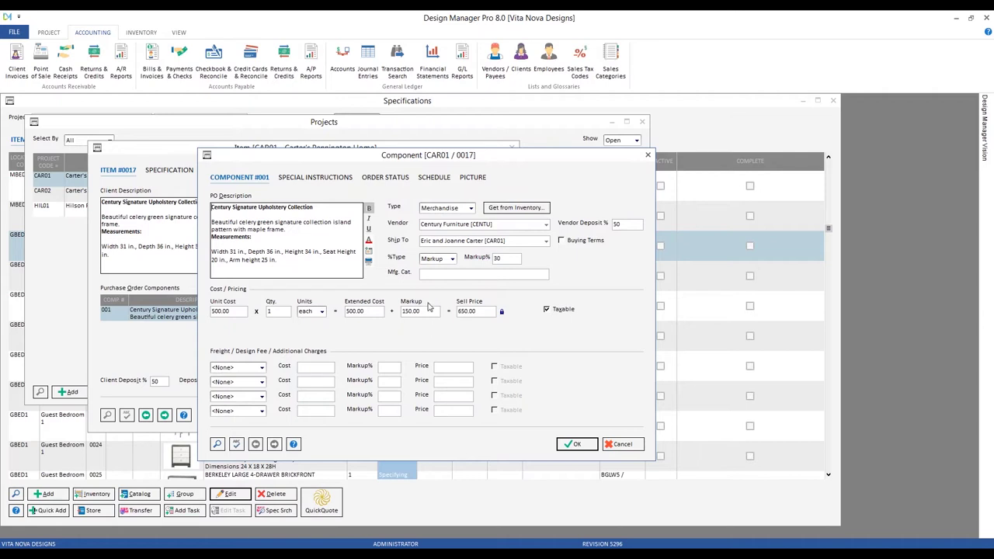
{"action": "left_click", "coordinate": [263, 369]}
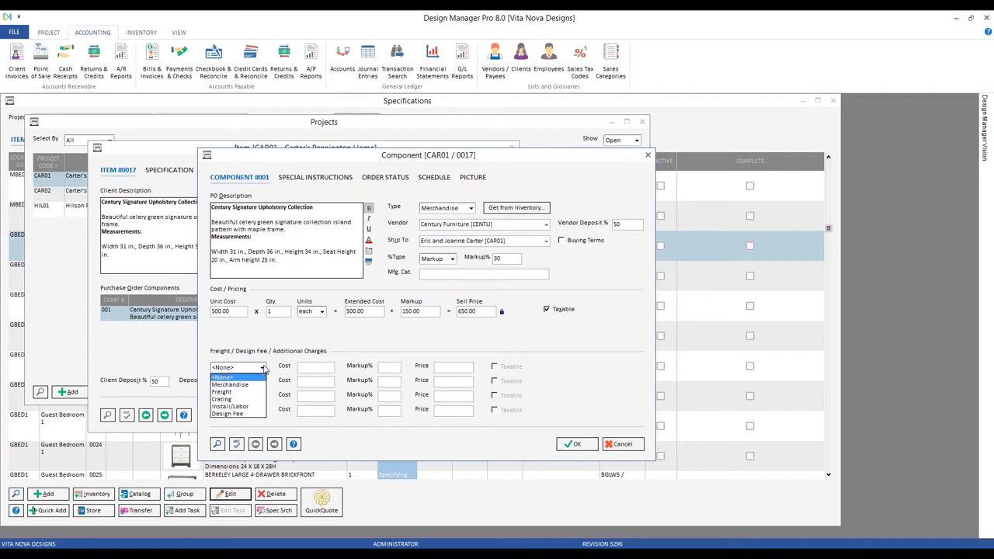
{"action": "left_click", "coordinate": [233, 382]}
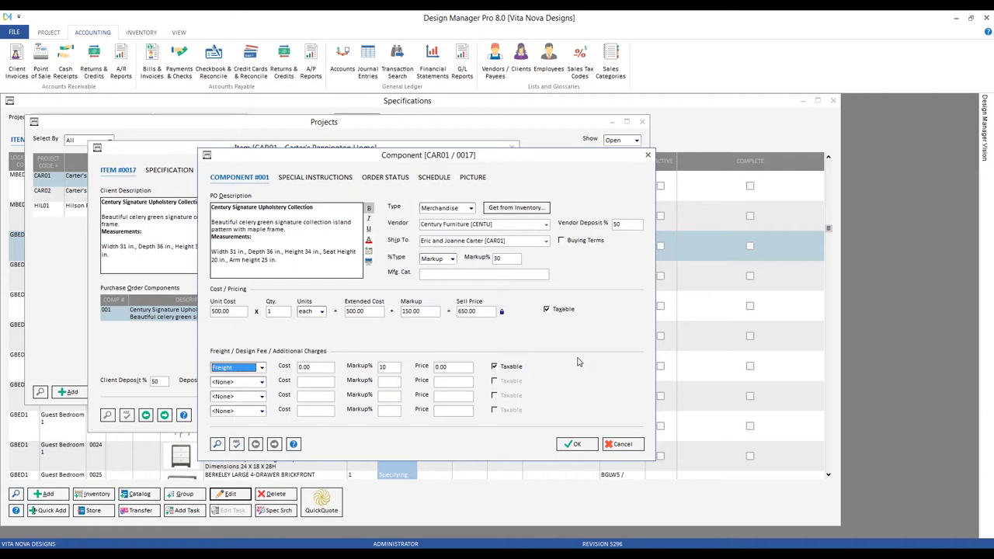
{"action": "left_click", "coordinate": [326, 366]}
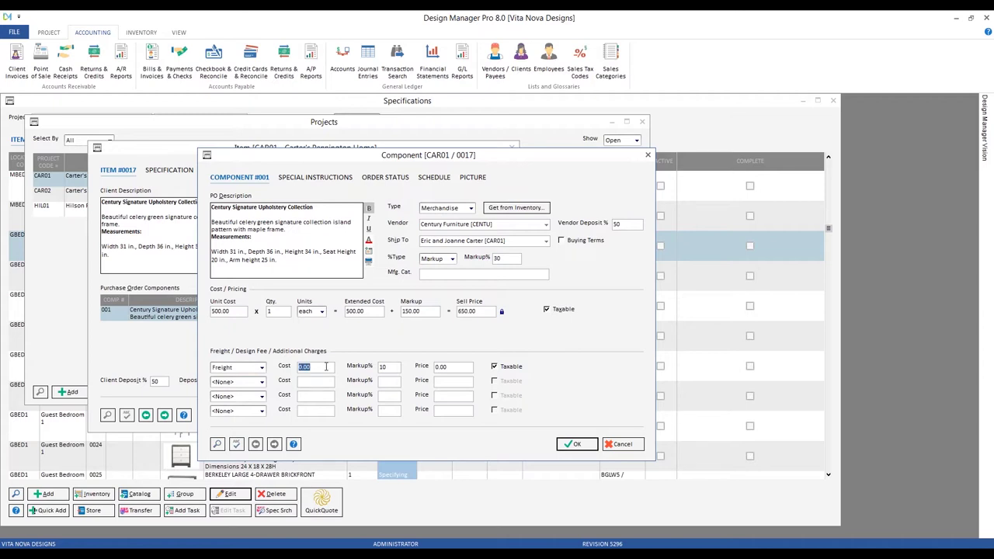
{"action": "type", "text": "80"}
{"action": "key", "text": "Tab"}
{"action": "left_click", "coordinate": [461, 367]}
{"action": "left_click", "coordinate": [574, 444]}
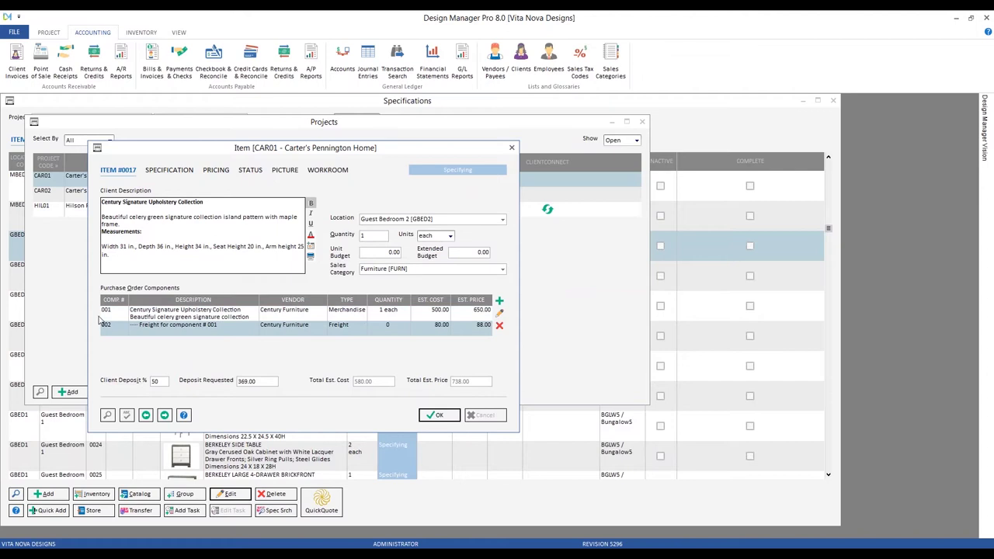
{"action": "left_click", "coordinate": [199, 329]}
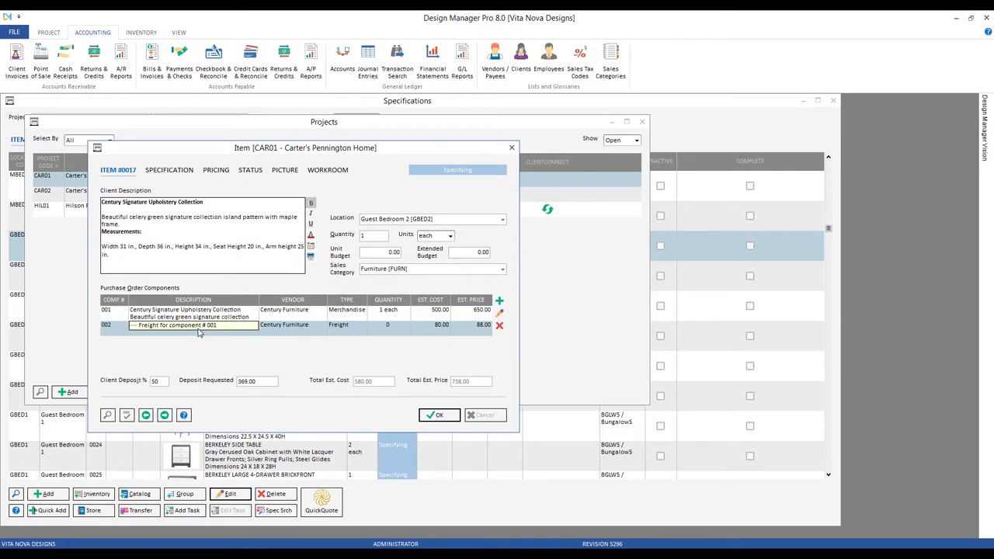
Add a freight charge with a cost of 175 to component 001 of item 0018, the mocha leather sofa, and save the component
{"action": "left_click", "coordinate": [250, 371]}
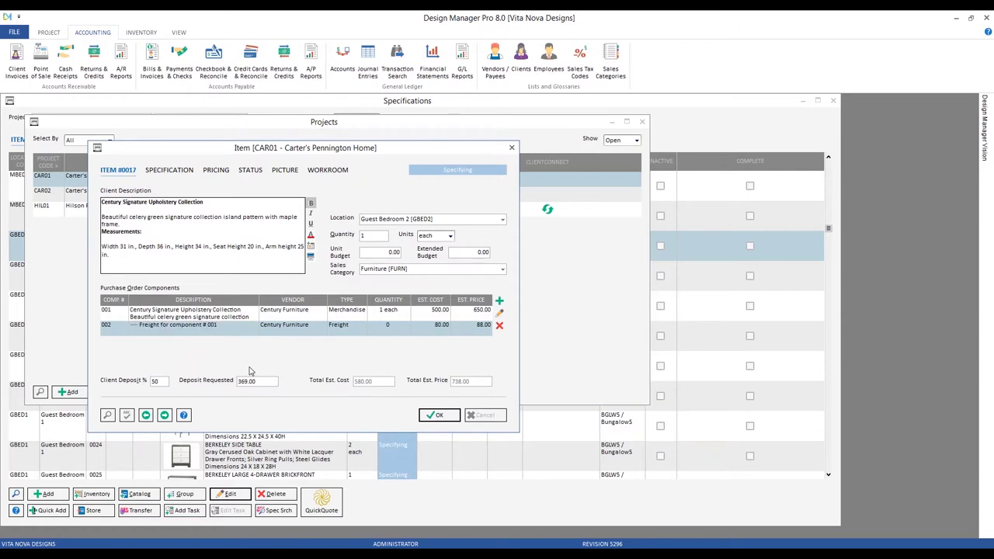
{"action": "left_click", "coordinate": [243, 321]}
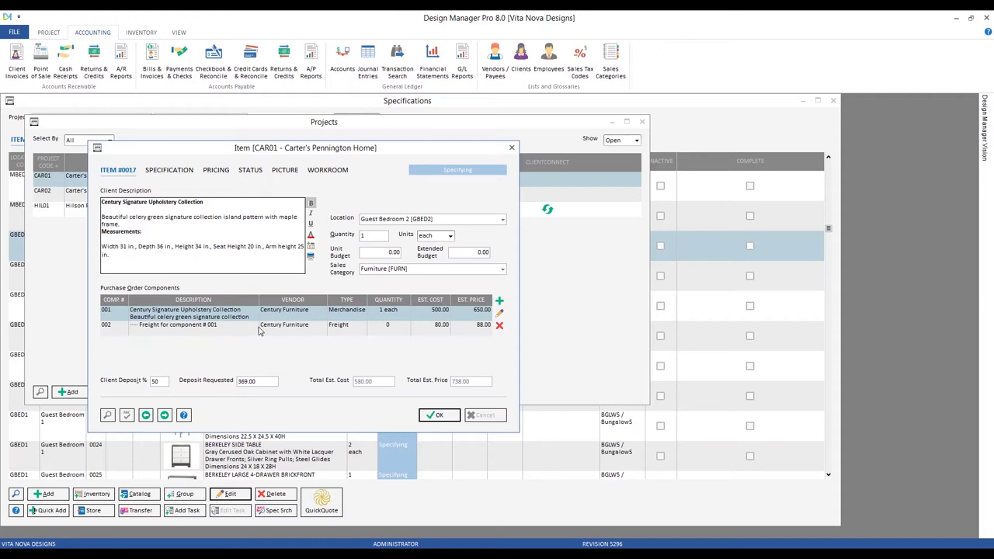
{"action": "left_click", "coordinate": [164, 415]}
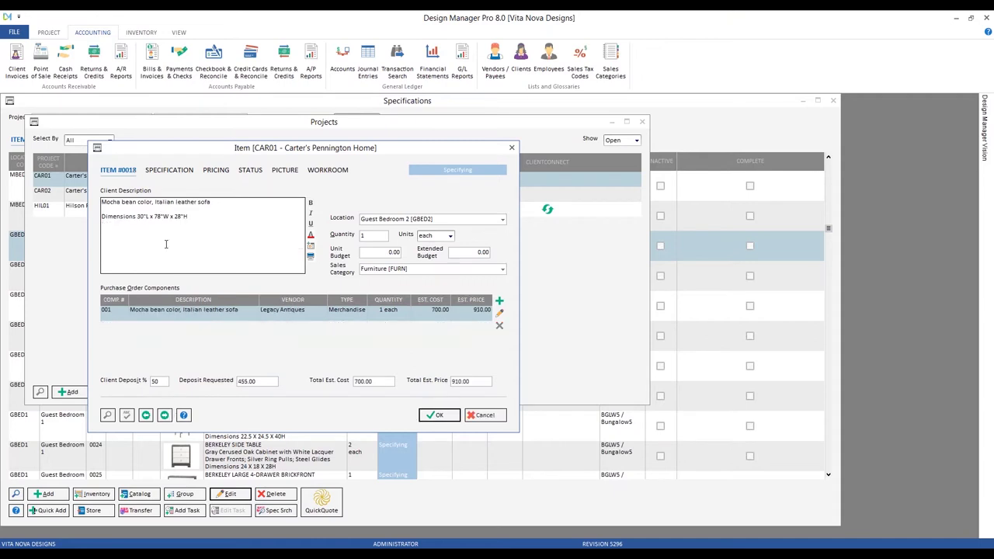
{"action": "left_click", "coordinate": [499, 312]}
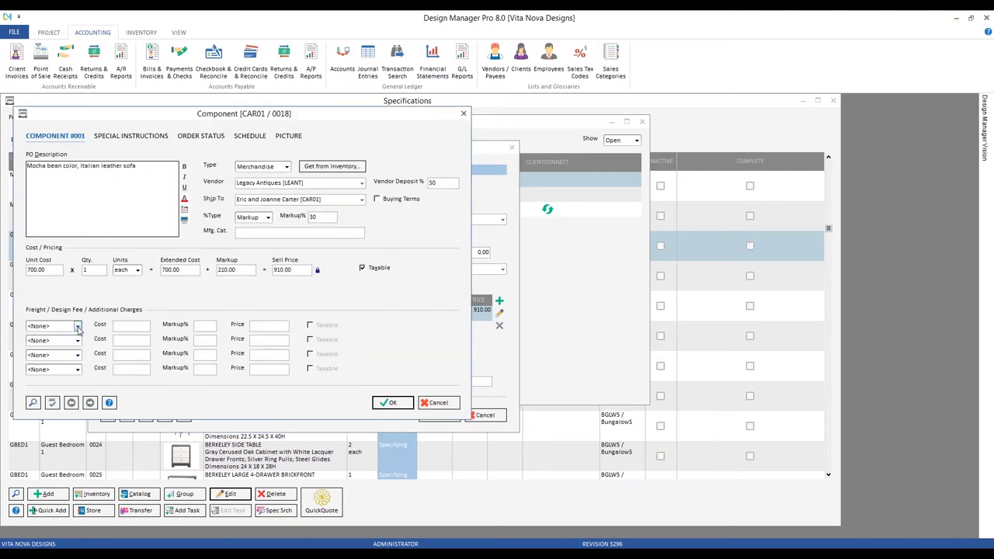
{"action": "left_click", "coordinate": [78, 326]}
{"action": "left_click", "coordinate": [46, 339]}
{"action": "left_click", "coordinate": [142, 326]}
{"action": "type", "text": "175"}
{"action": "key", "text": "Return"}
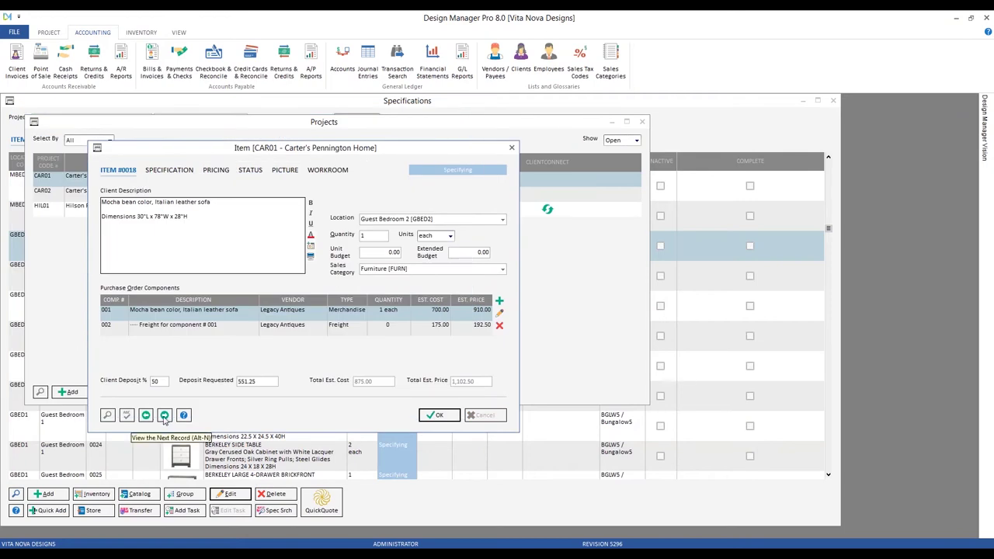
Add a freight charge with a cost of 50 to component 001 of item 0019, the damask pillows, and save the component
{"action": "left_click", "coordinate": [165, 416]}
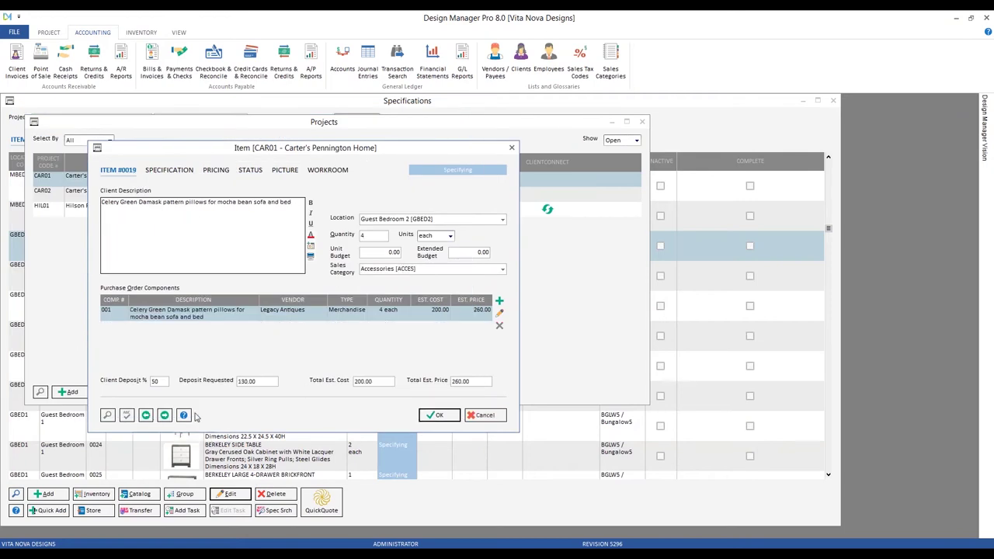
{"action": "left_click", "coordinate": [499, 313]}
{"action": "left_click", "coordinate": [89, 339]}
{"action": "left_click", "coordinate": [58, 361]}
{"action": "key", "text": "Tab"}
{"action": "type", "text": "50"}
{"action": "key", "text": "Tab"}
{"action": "left_click", "coordinate": [402, 416]}
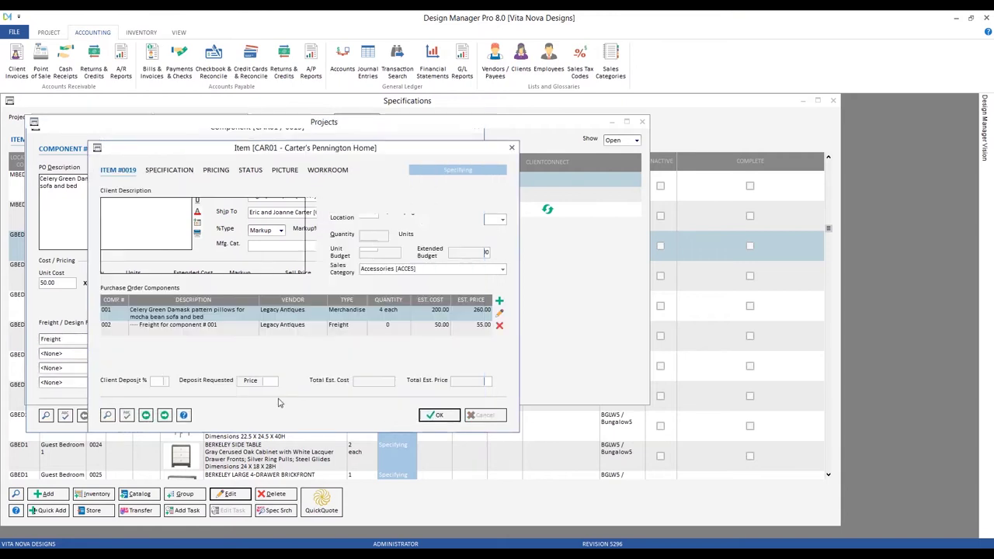
Add a freight charge with a cost of 200 to component 001 of item 0020, the maple sleigh bed, and save the component
{"action": "left_click", "coordinate": [164, 415]}
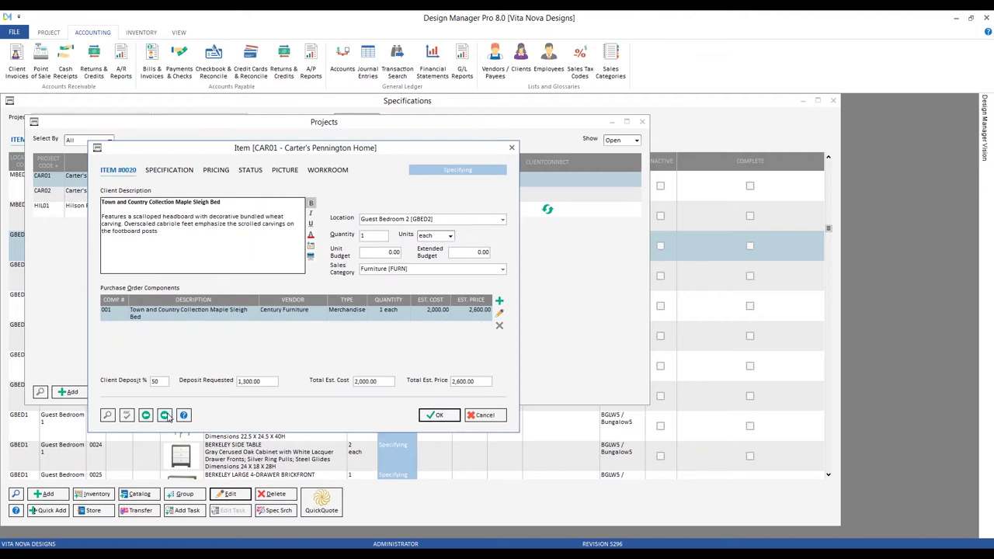
{"action": "left_click", "coordinate": [499, 312]}
{"action": "left_click", "coordinate": [101, 351]}
{"action": "left_click", "coordinate": [90, 378]}
{"action": "type", "text": "200"}
{"action": "key", "text": "Tab"}
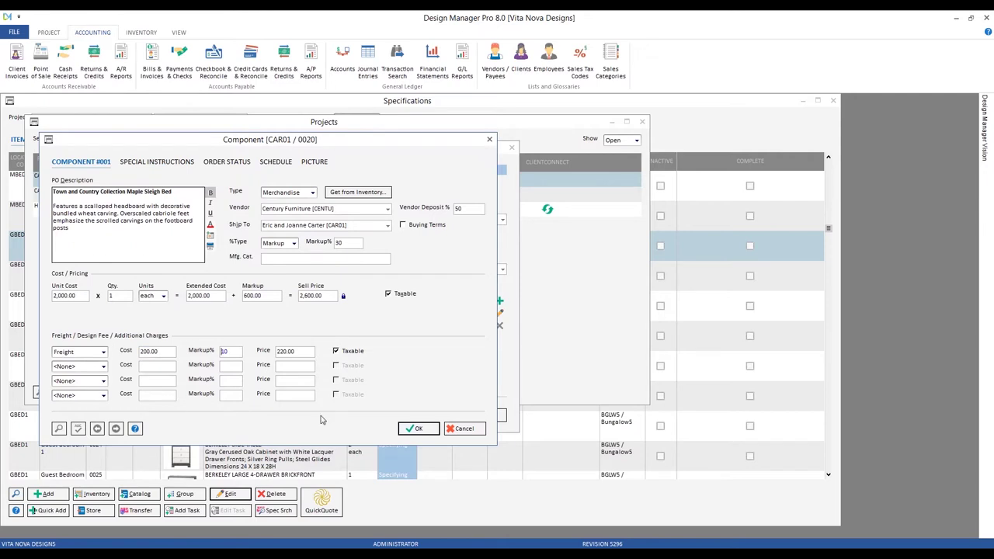
{"action": "left_click", "coordinate": [426, 432]}
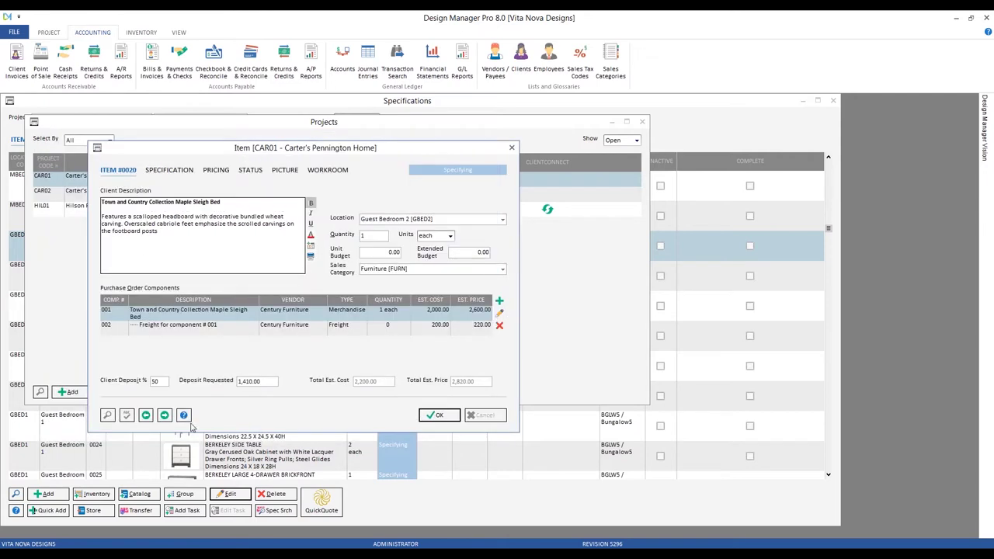
Add a freight charge with a cost of 20 to component 001 of item 0021, the accent wall covering, and save and close the item
{"action": "left_click", "coordinate": [164, 415]}
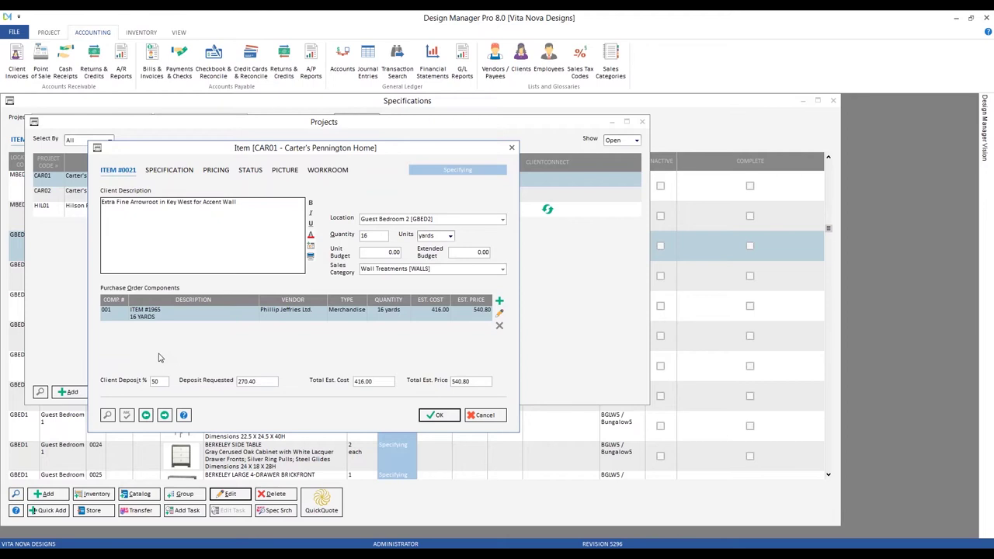
{"action": "left_click", "coordinate": [501, 312]}
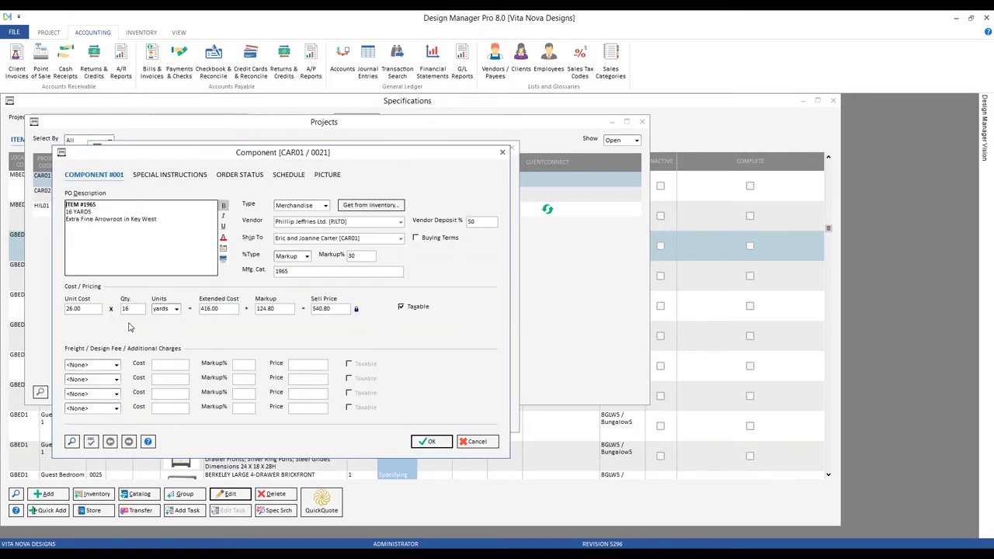
{"action": "left_click", "coordinate": [116, 365]}
{"action": "left_click", "coordinate": [87, 379]}
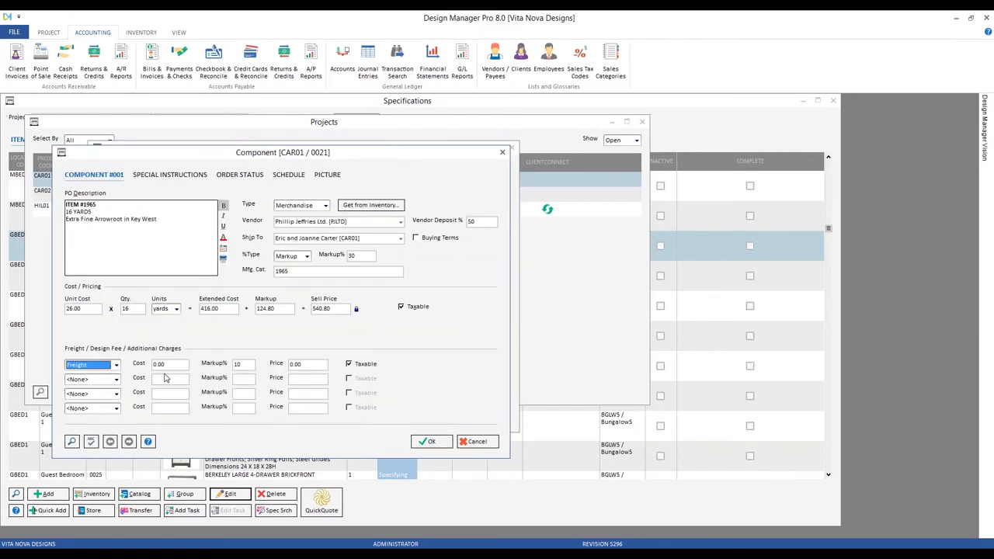
{"action": "left_click_drag", "start_coordinate": [179, 366], "coordinate": [152, 365]}
{"action": "type", "text": "20"}
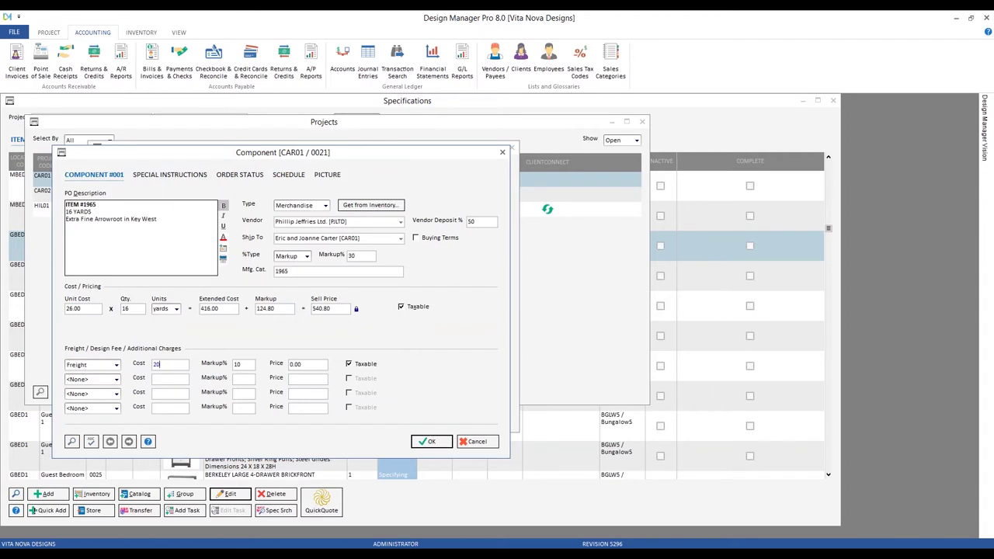
{"action": "left_click", "coordinate": [431, 441]}
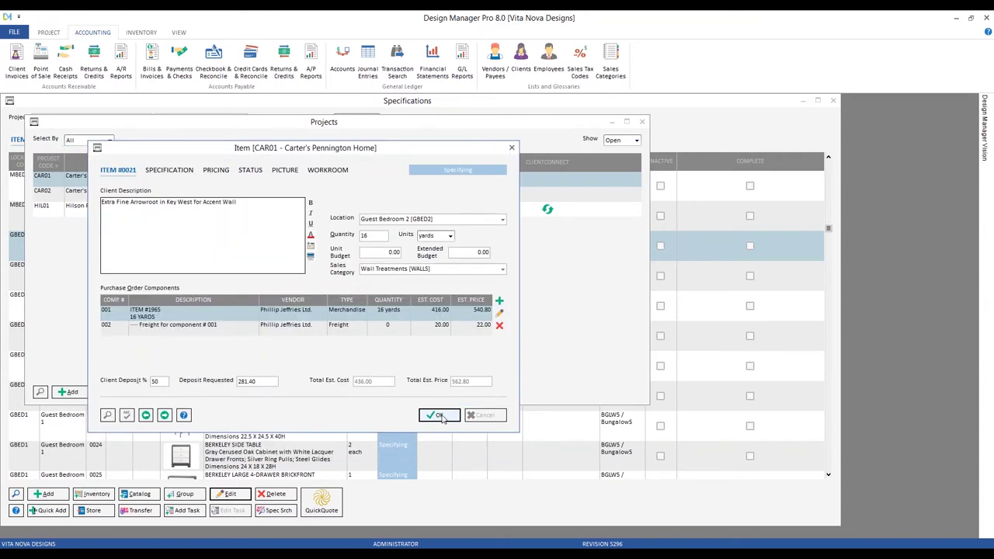
{"action": "left_click", "coordinate": [439, 415]}
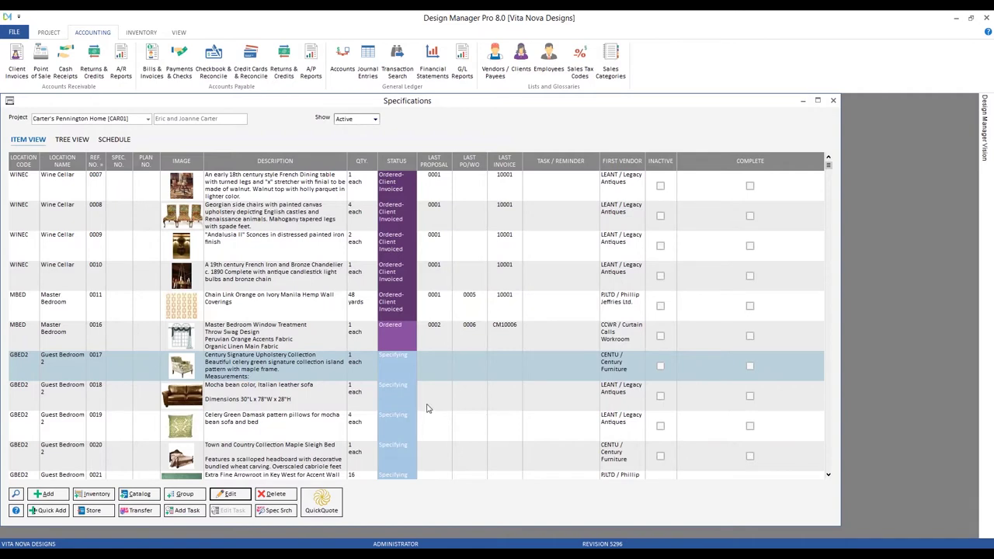
Close the specifications and projects windows and list the proposals of project CAR01
{"action": "left_click", "coordinate": [832, 100]}
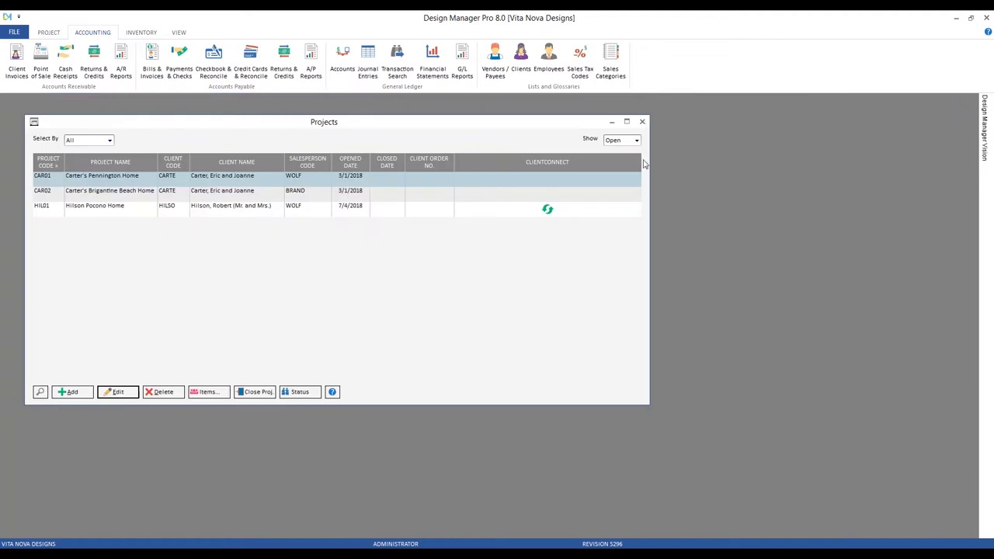
{"action": "left_click", "coordinate": [644, 121]}
{"action": "left_click", "coordinate": [49, 32]}
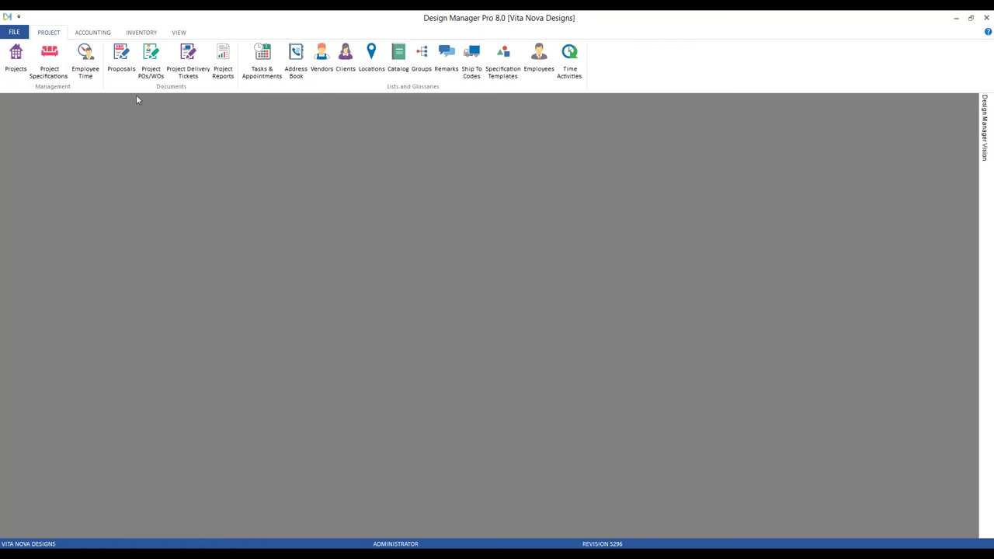
{"action": "left_click", "coordinate": [126, 56]}
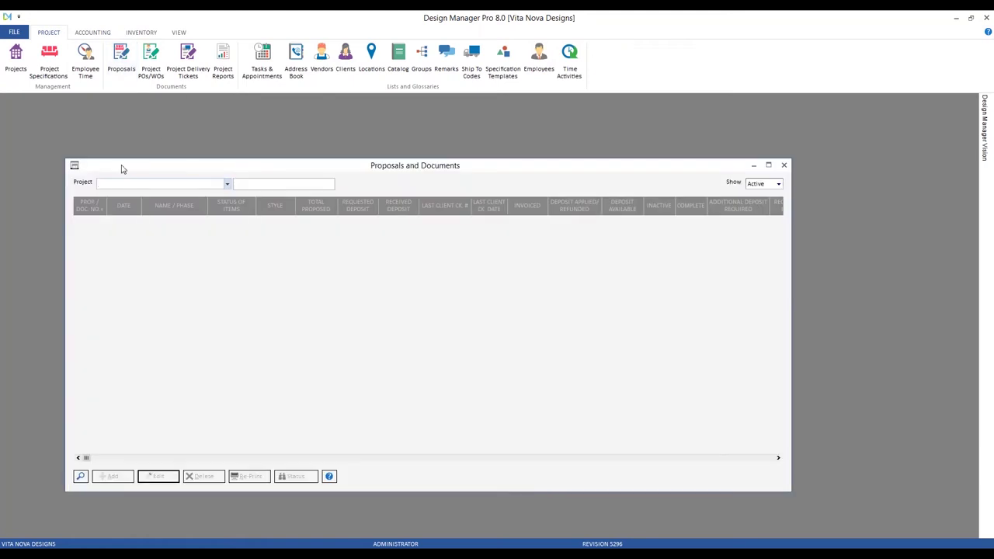
{"action": "type", "text": "car"}
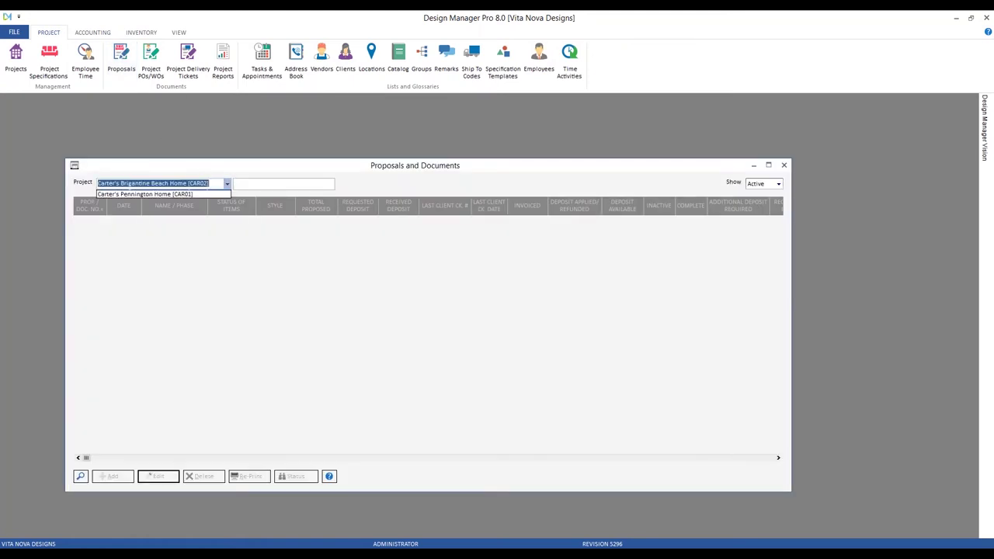
{"action": "key", "text": "Return"}
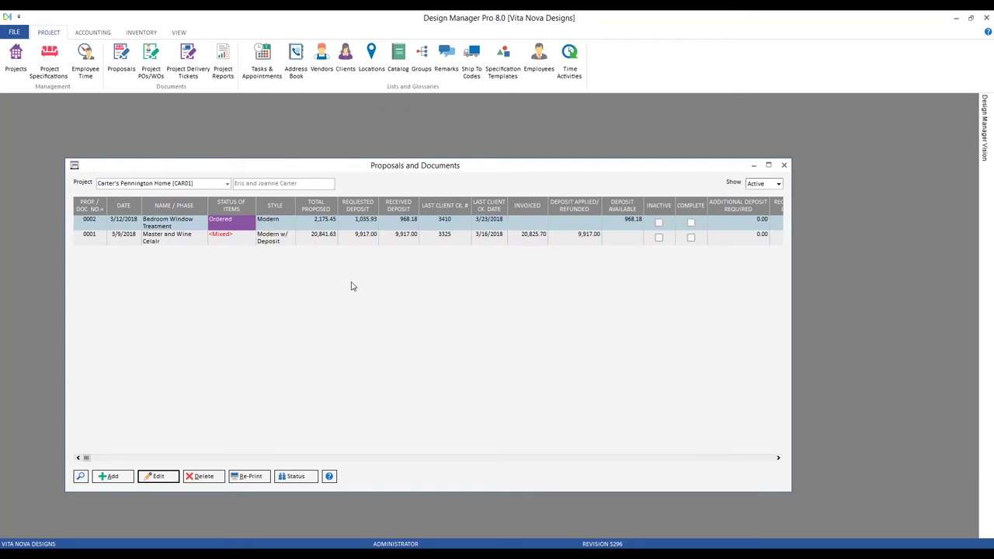
Start a new proposal for project CAR01 and name it "Guest Bedroom w/Frt."
{"action": "left_click", "coordinate": [121, 481]}
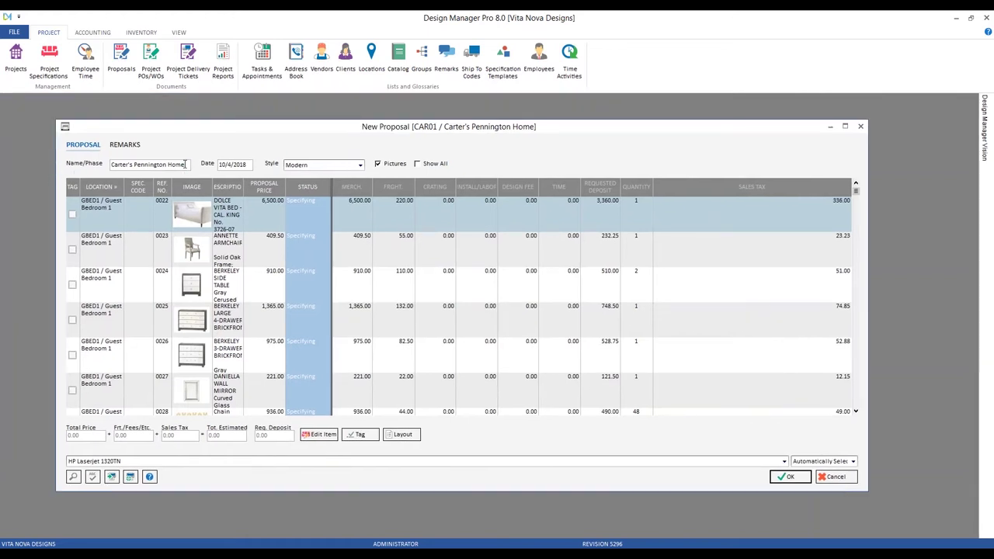
{"action": "left_click_drag", "start_coordinate": [185, 164], "coordinate": [99, 166]}
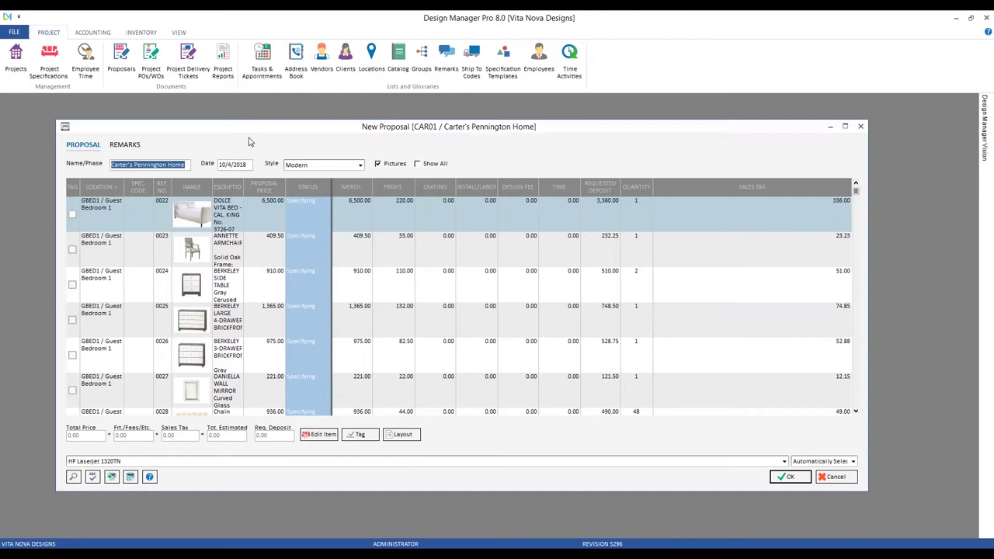
{"action": "type", "text": "Ge"}
{"action": "type", "text": "est"}
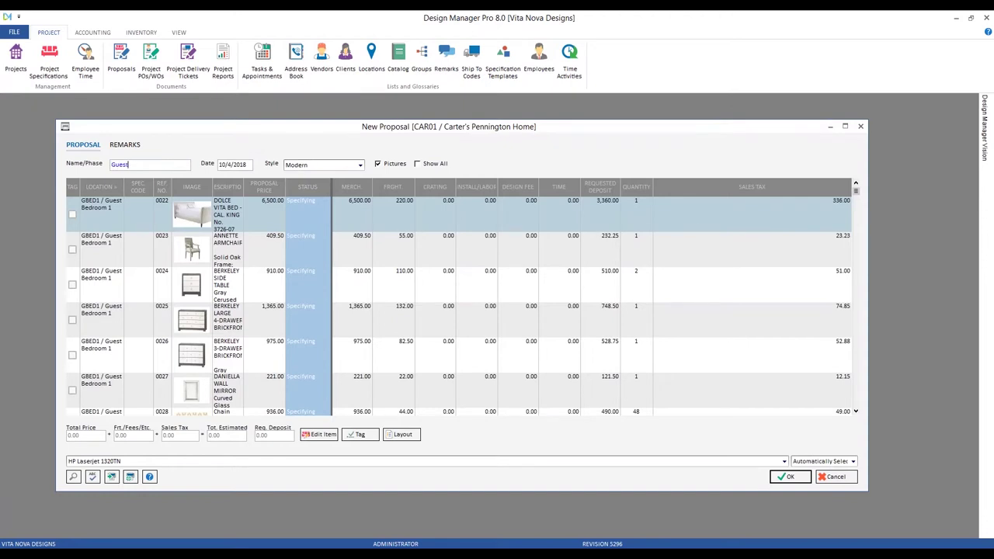
{"action": "type", "text": " Bedroom w/Frt."}
Sort the proposal's items by reference number and tag item 0017, the Century Signature chair
{"action": "left_click", "coordinate": [163, 193]}
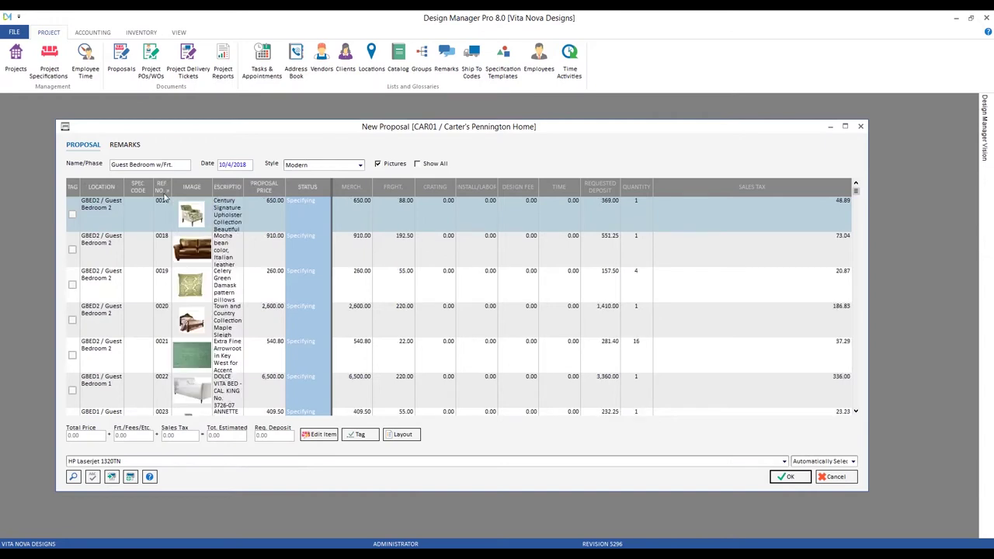
{"action": "left_click", "coordinate": [246, 247]}
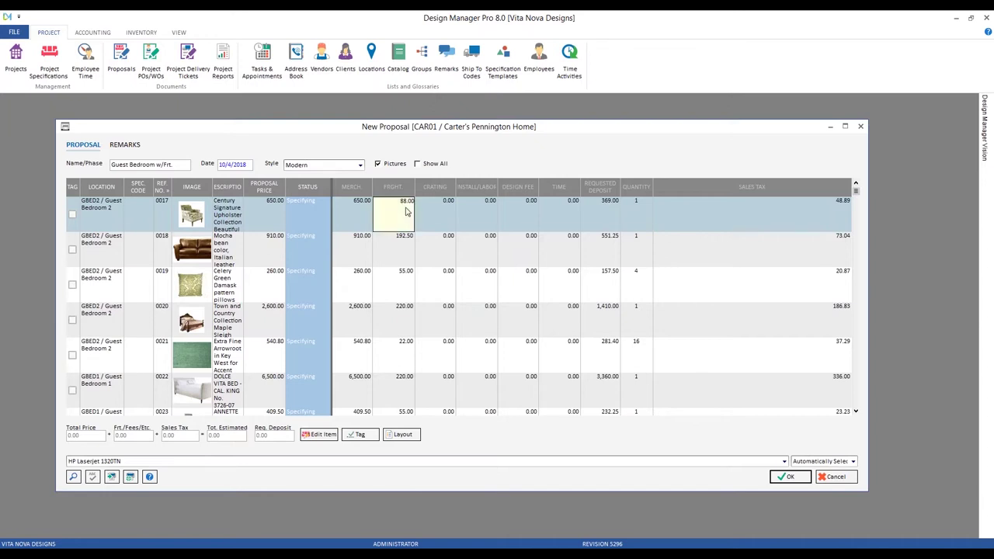
{"action": "left_click", "coordinate": [72, 214]}
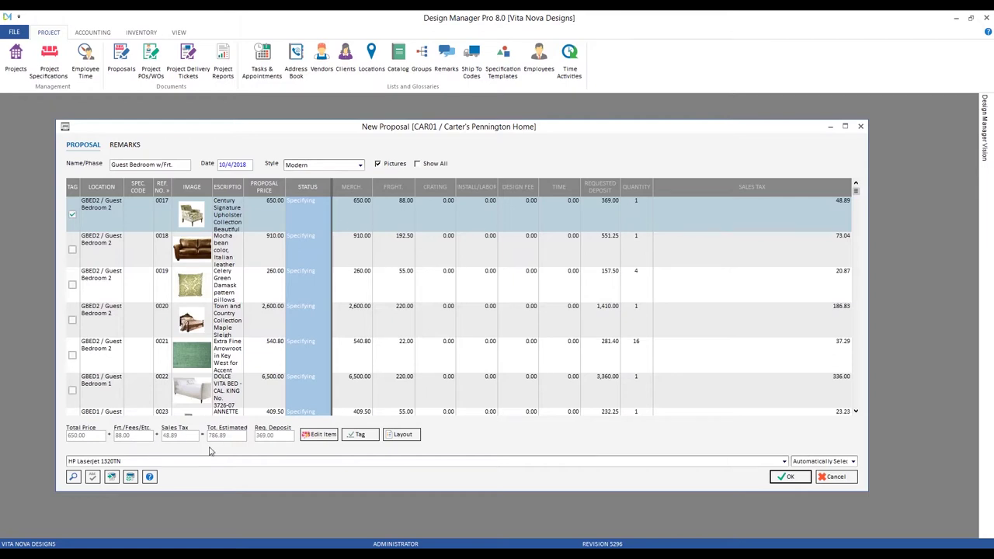
Tag all proposal items by location for Guest Bedroom 2 [GBED2]
{"action": "left_click", "coordinate": [357, 435]}
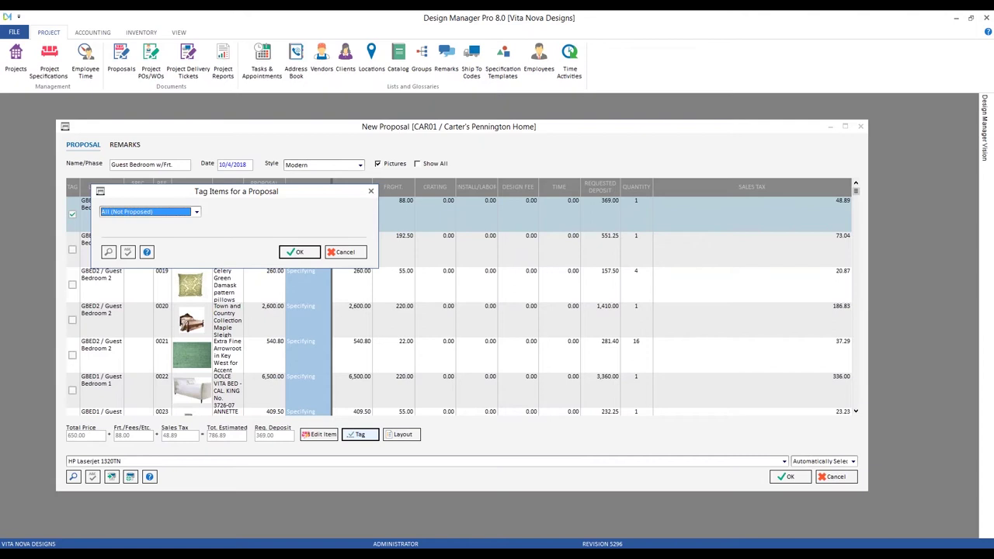
{"action": "key", "text": "Down"}
{"action": "left_click", "coordinate": [303, 212]}
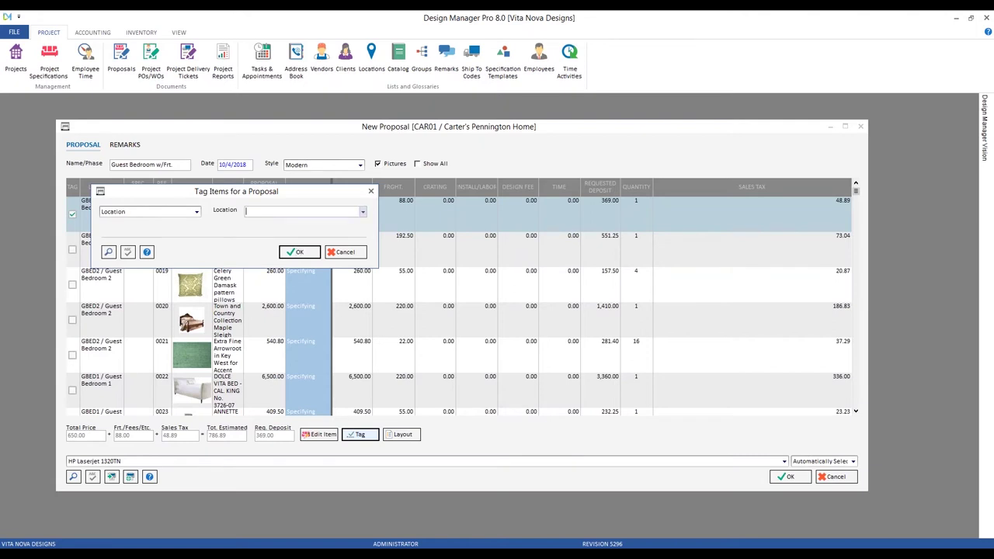
{"action": "key", "text": "Down"}
{"action": "key", "text": "Down"}
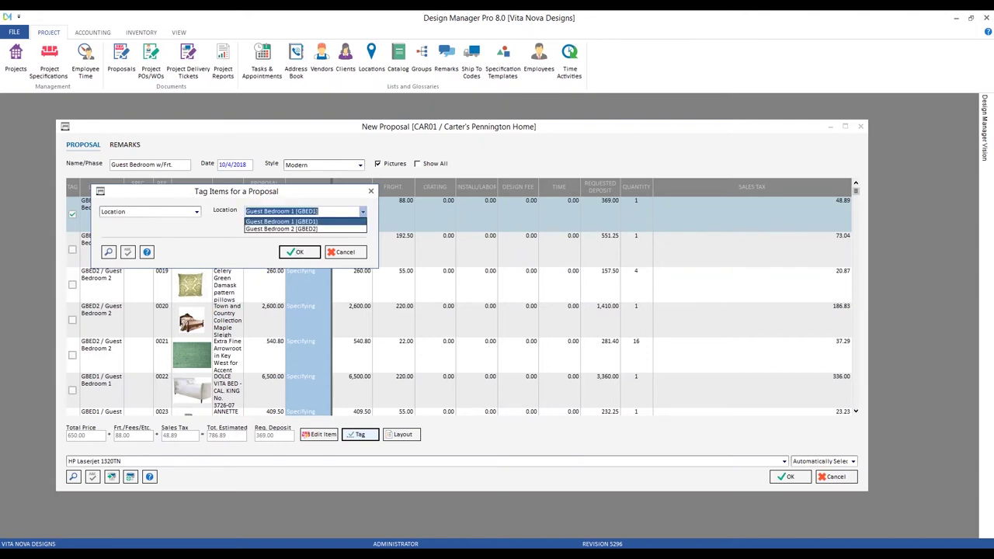
{"action": "key", "text": "Return"}
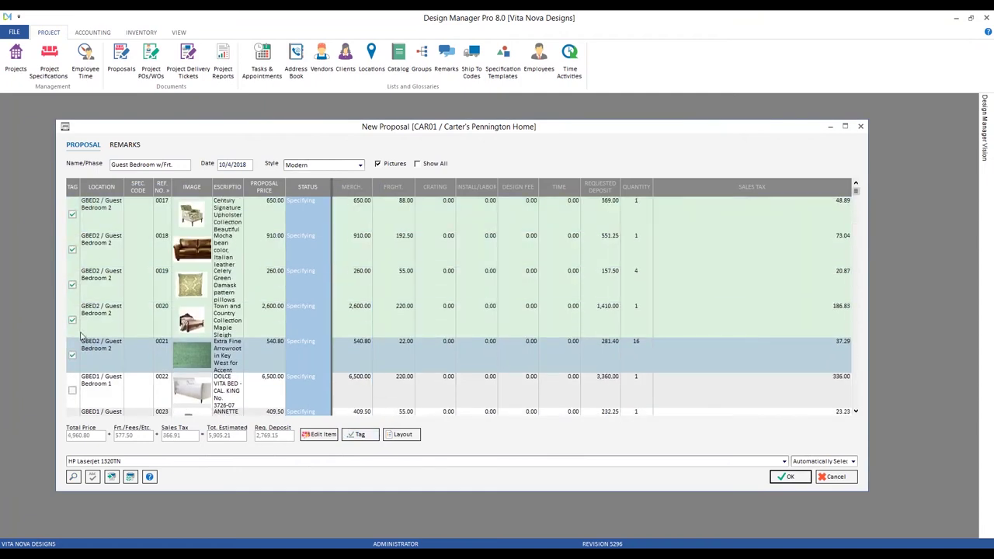
Generate the proposal and review both pages of its print preview, down to the freight, sales tax and deposit totals
{"action": "left_click", "coordinate": [492, 301]}
{"action": "left_click", "coordinate": [794, 478]}
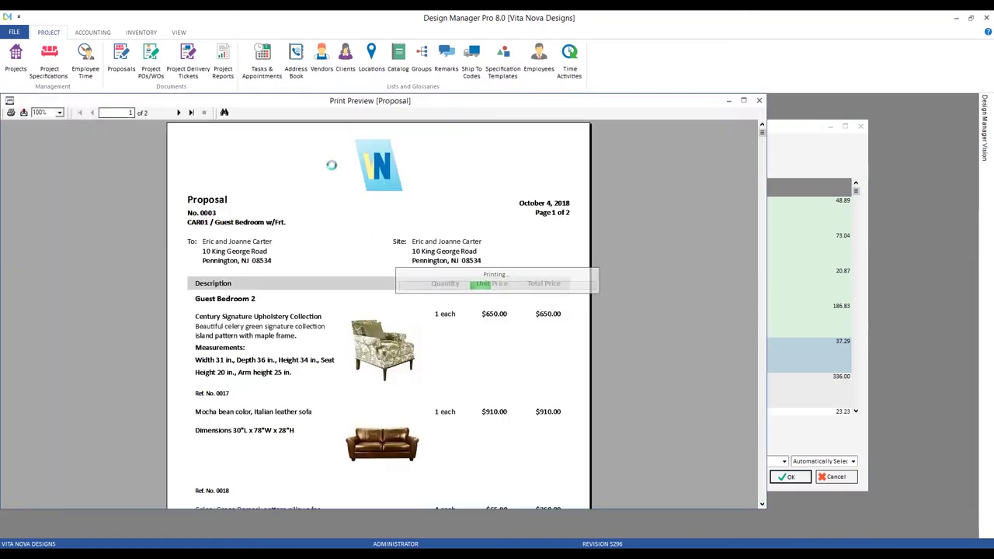
{"action": "scroll", "coordinate": [113, 225], "scroll_direction": "down", "scroll_amount": 3}
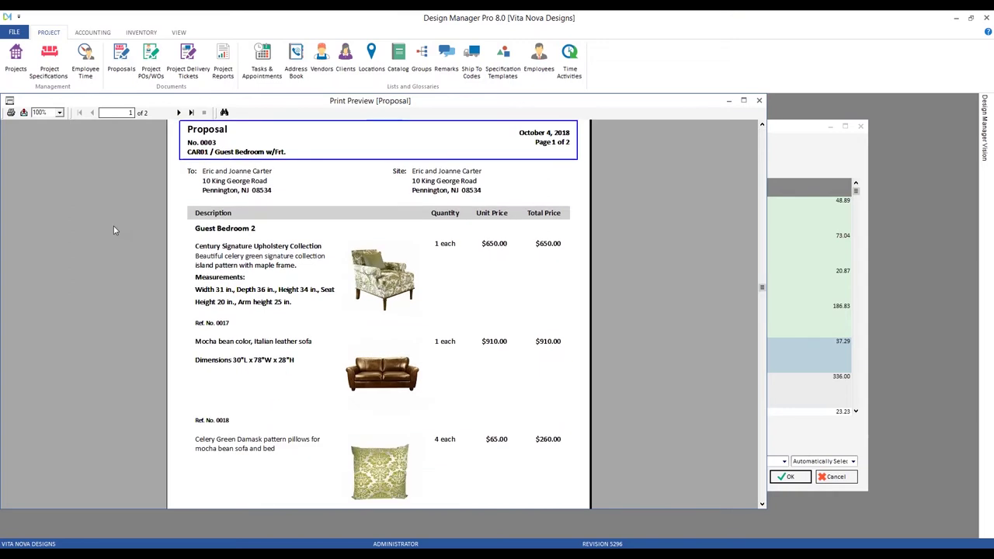
{"action": "left_click", "coordinate": [179, 112]}
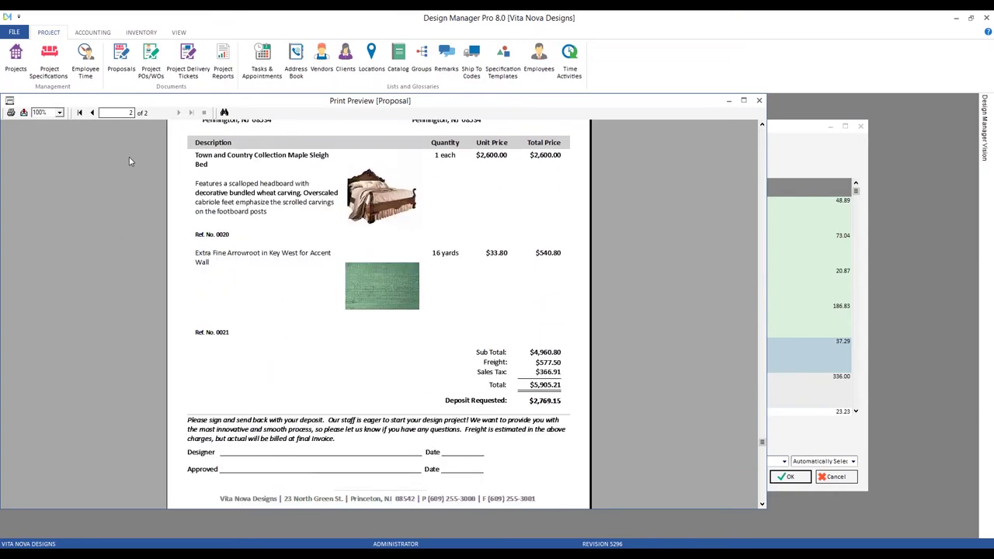
{"action": "scroll", "coordinate": [129, 157], "scroll_direction": "down", "scroll_amount": 1}
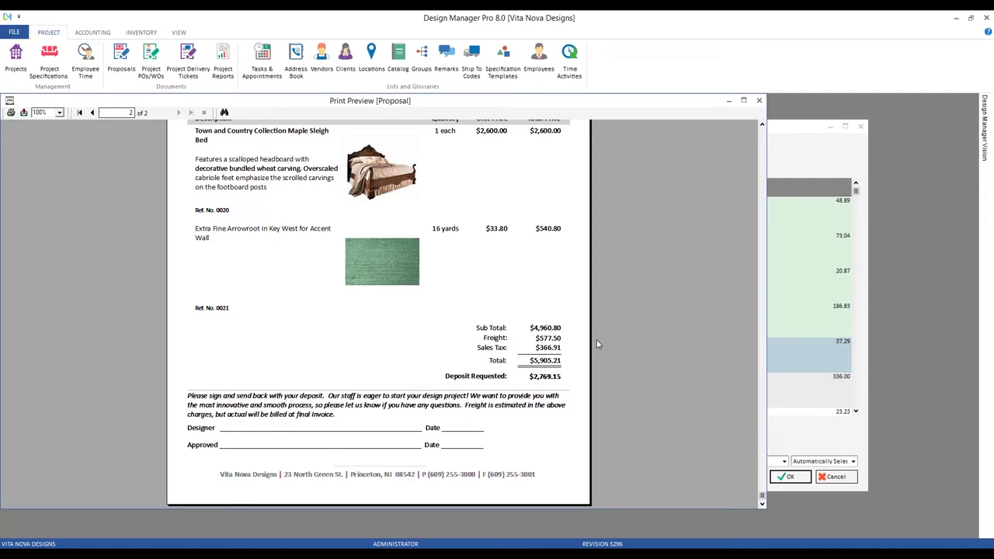
Reject the previewed proposal, then set the project's proposal freight options to the List style with the title "Shipping"
{"action": "left_click", "coordinate": [758, 100]}
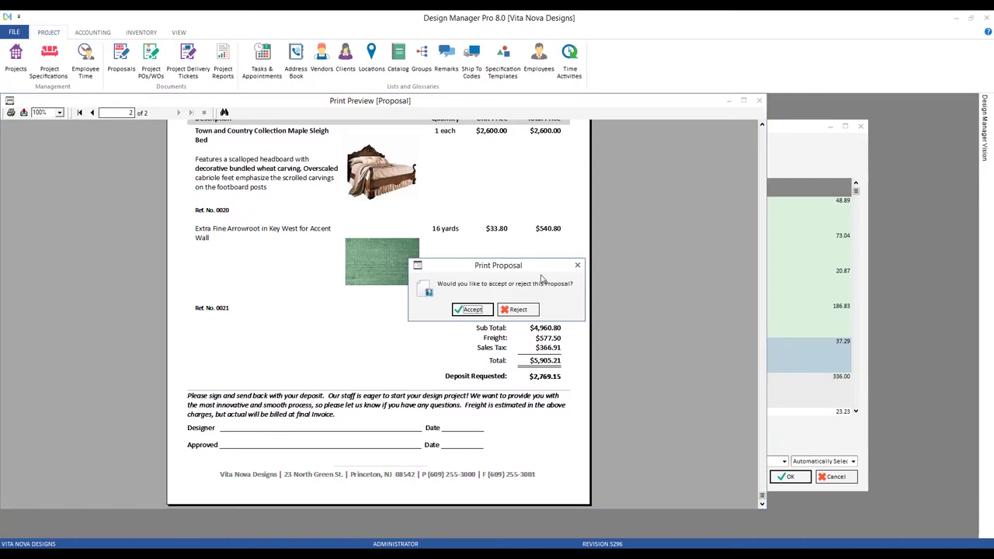
{"action": "left_click", "coordinate": [522, 311]}
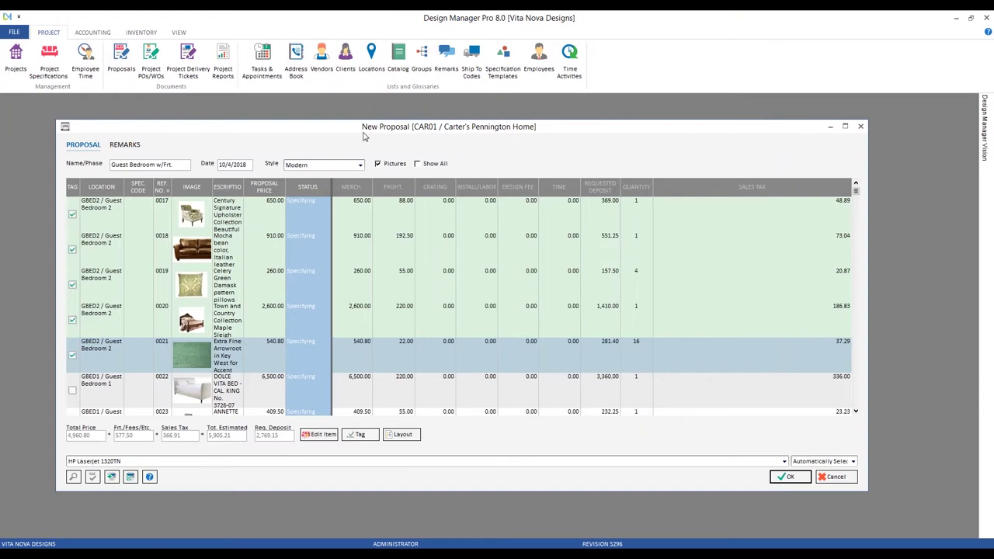
{"action": "left_click", "coordinate": [126, 145]}
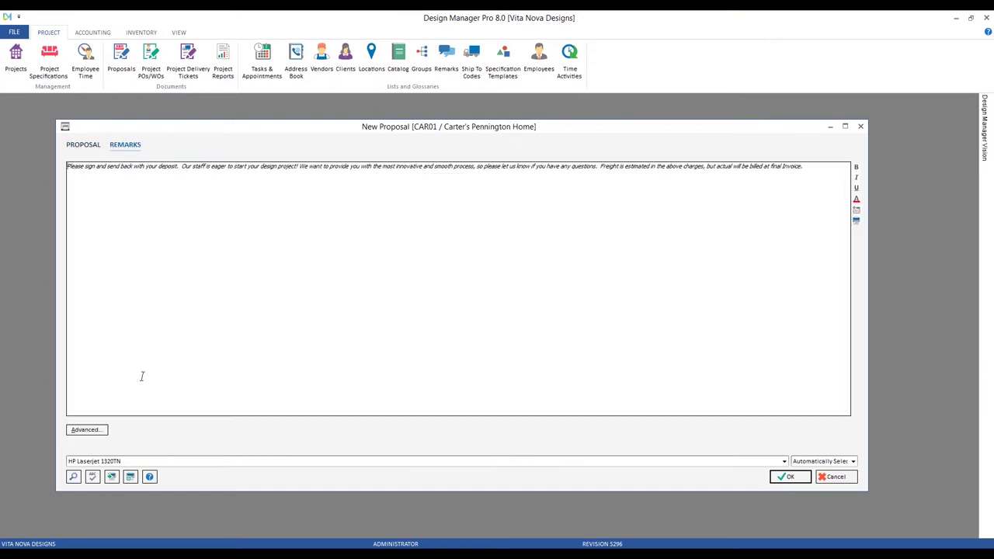
{"action": "left_click", "coordinate": [102, 429]}
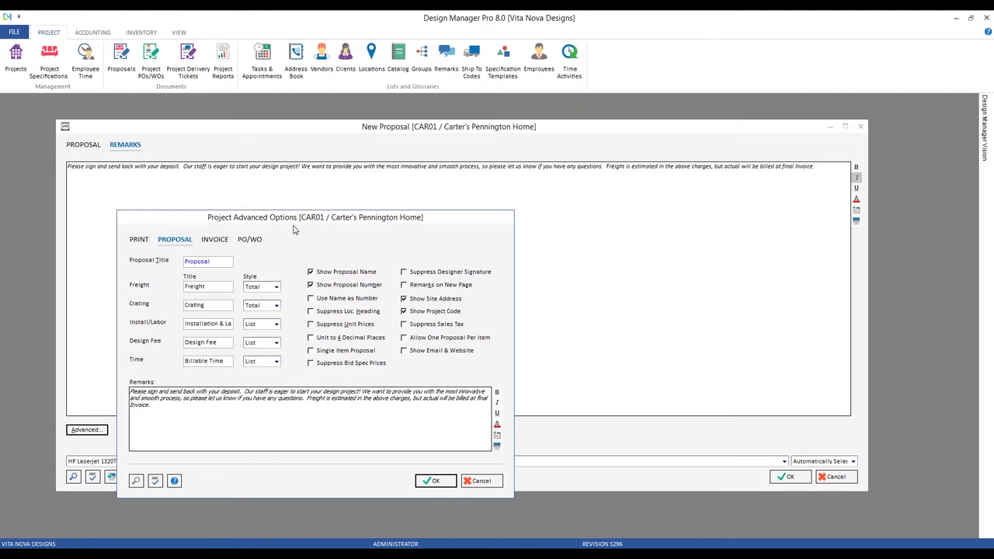
{"action": "left_click", "coordinate": [259, 287]}
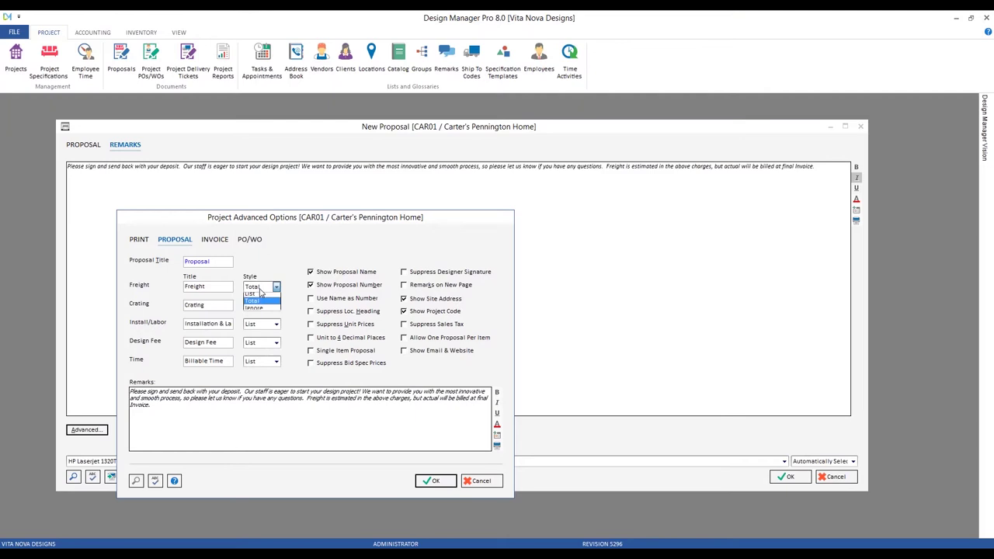
{"action": "left_click", "coordinate": [261, 307]}
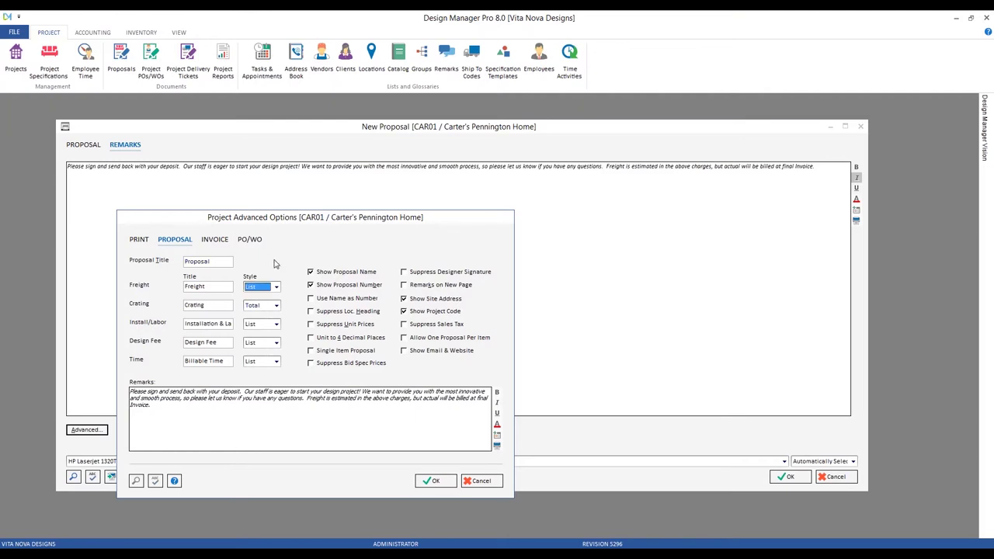
{"action": "left_click", "coordinate": [206, 286]}
{"action": "type", "text": "Shipping"}
{"action": "left_click", "coordinate": [451, 481]}
Generate the proposal again and review the shipping charge listed under each item and the totals on the last page
{"action": "left_click", "coordinate": [80, 147]}
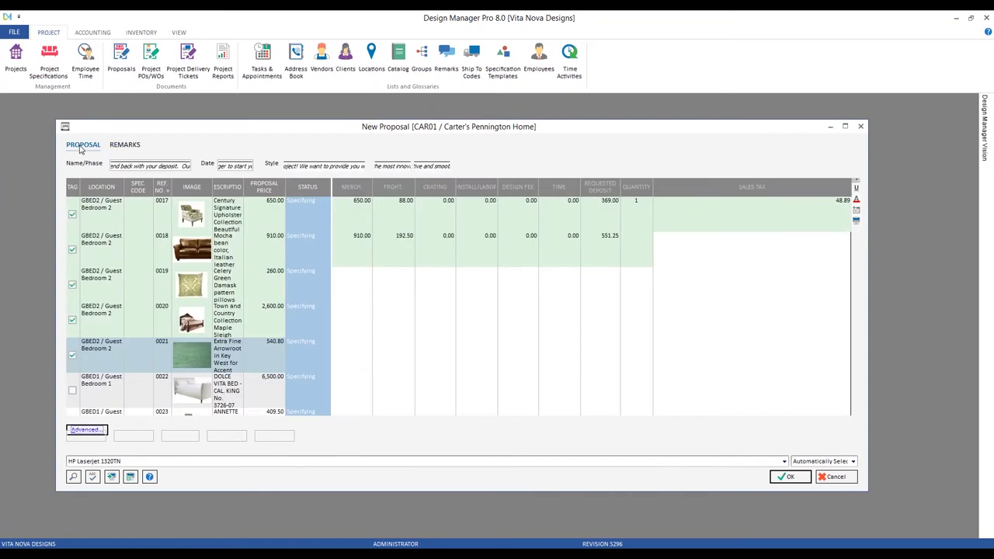
{"action": "left_click", "coordinate": [791, 477]}
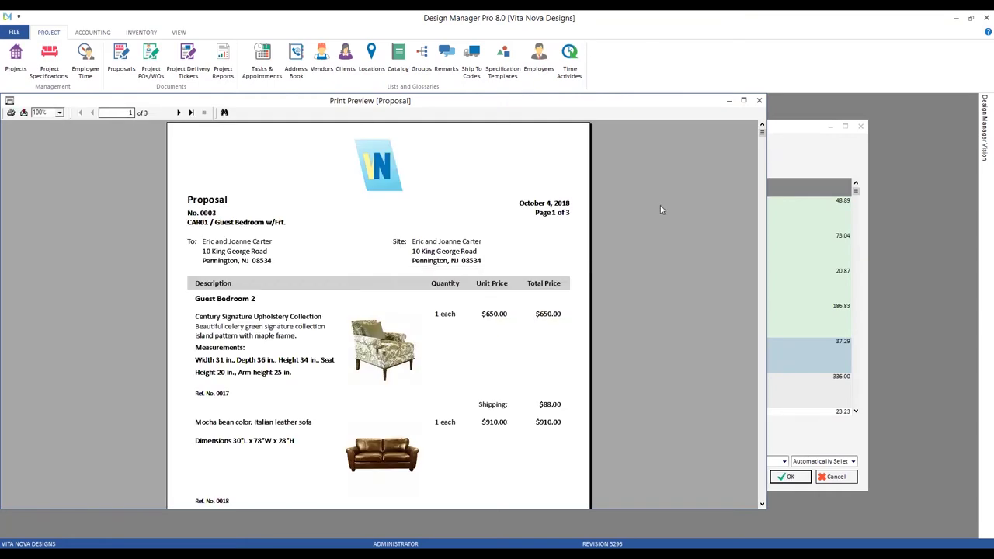
{"action": "scroll", "coordinate": [632, 239], "scroll_direction": "down", "scroll_amount": 3}
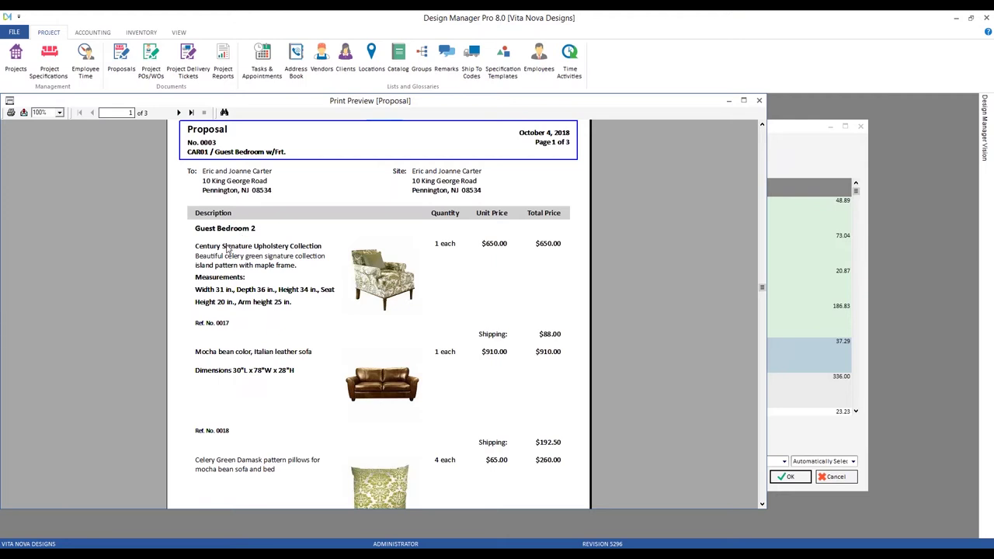
{"action": "left_click", "coordinate": [191, 113]}
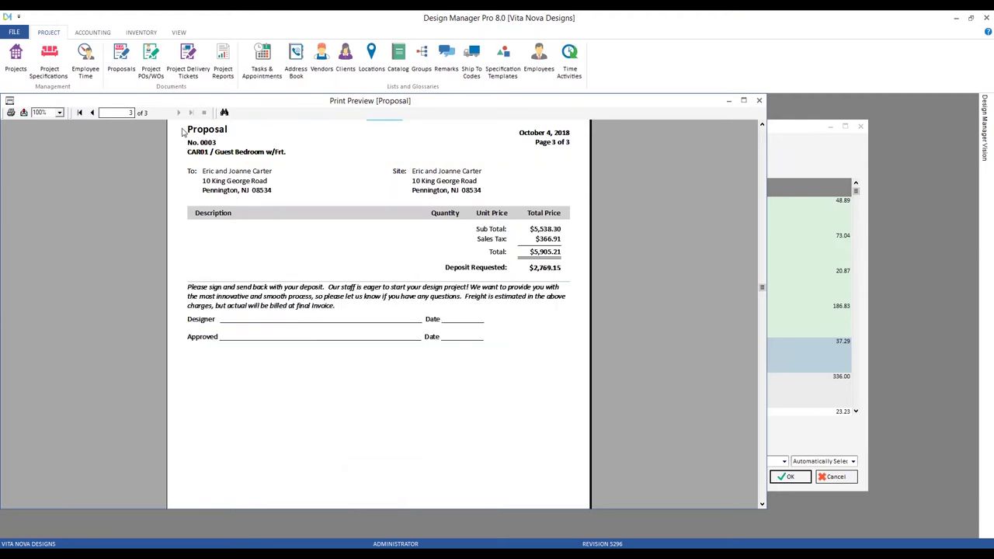
{"action": "left_click", "coordinate": [79, 113]}
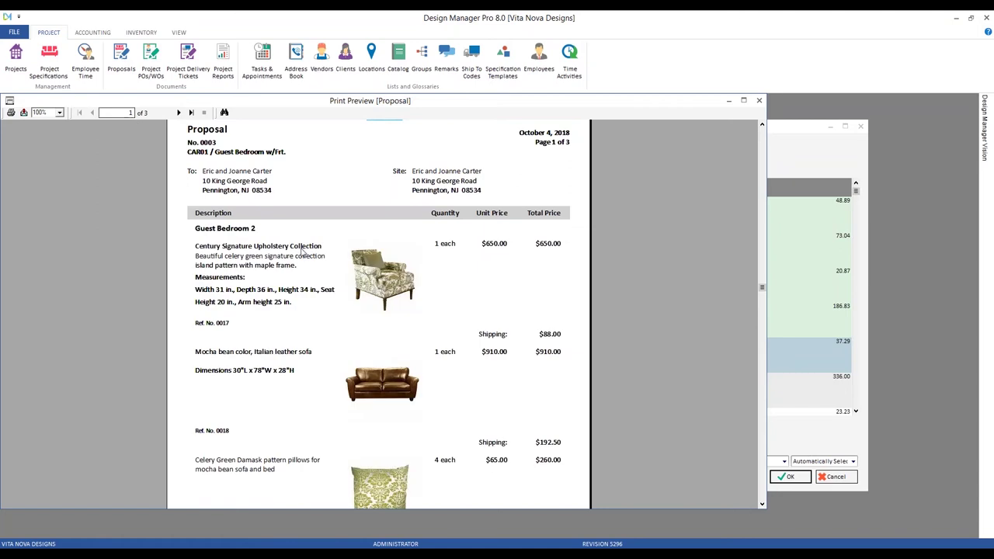
{"action": "left_click", "coordinate": [487, 333]}
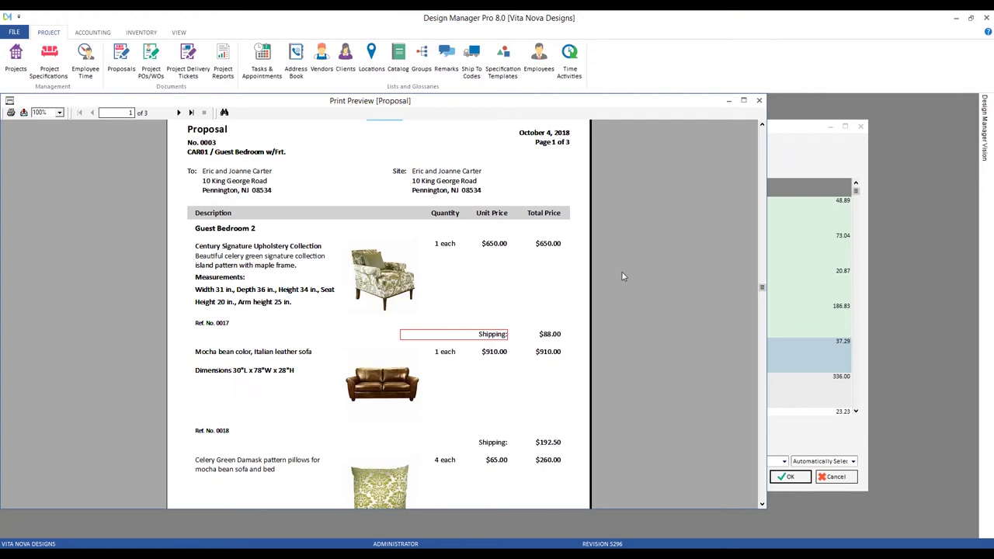
{"action": "scroll", "coordinate": [614, 280], "scroll_direction": "down", "scroll_amount": 2}
{"action": "left_click", "coordinate": [546, 366]}
{"action": "left_click", "coordinate": [547, 349]}
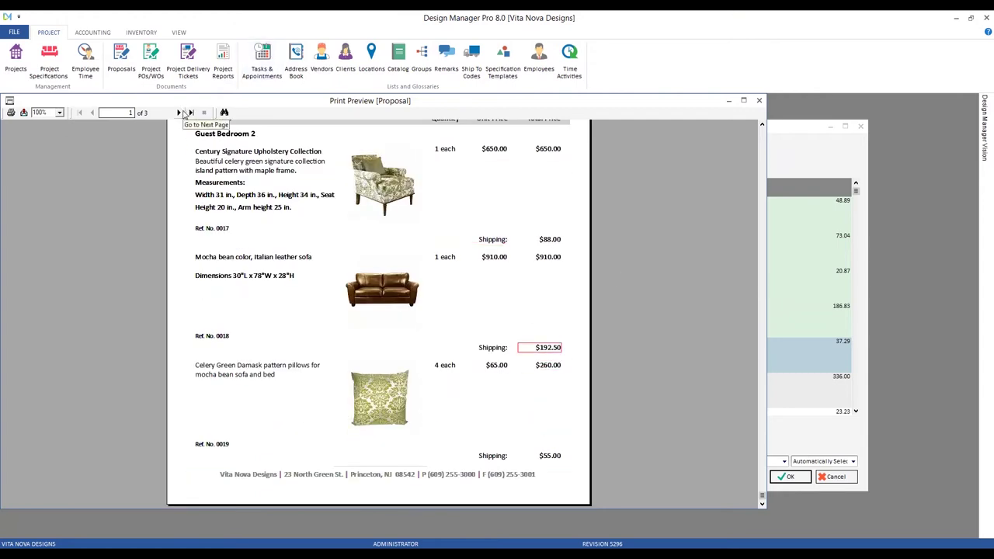
{"action": "left_click", "coordinate": [393, 225]}
Reject this proposal version and set the freight style to Combine in the project's advanced proposal options
{"action": "left_click", "coordinate": [759, 101]}
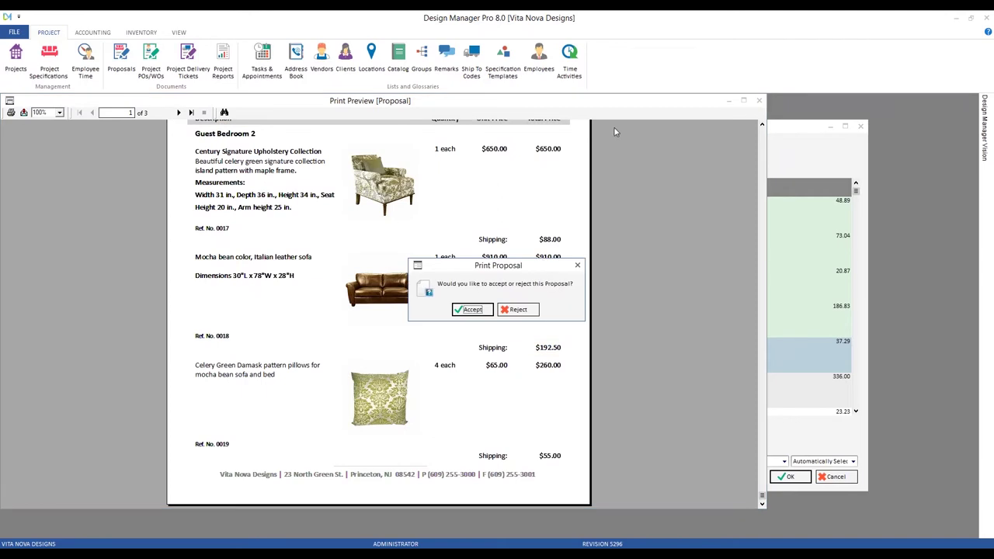
{"action": "left_click", "coordinate": [518, 310]}
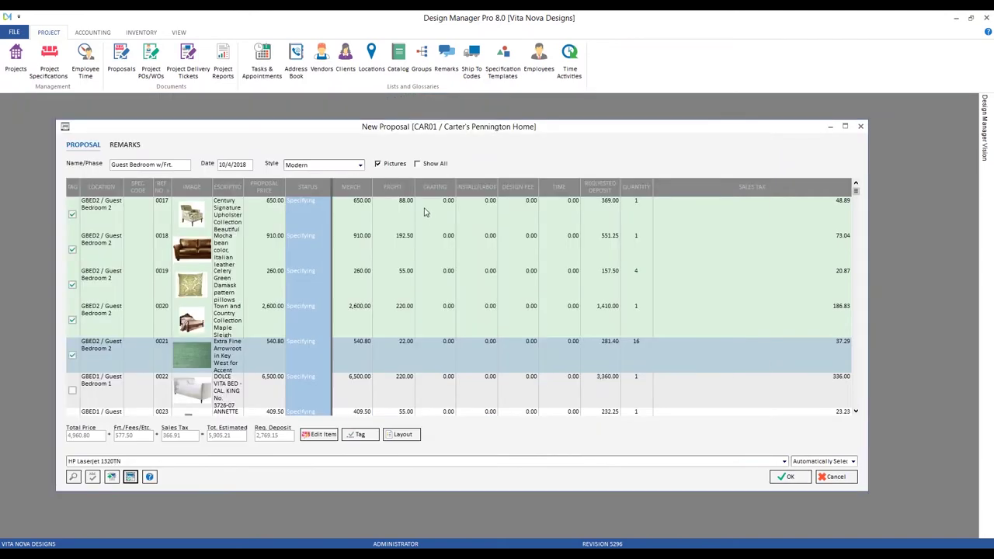
{"action": "left_click", "coordinate": [124, 147]}
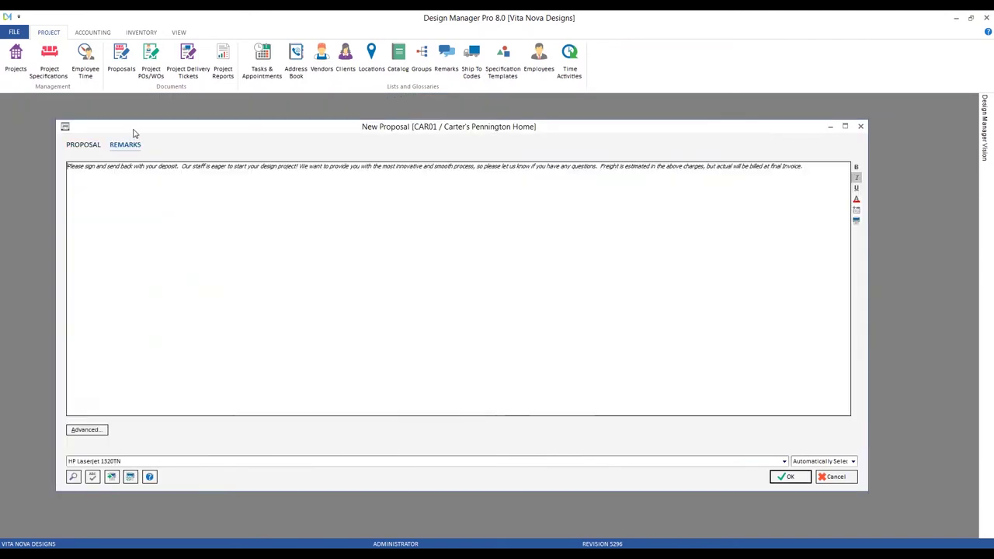
{"action": "left_click", "coordinate": [97, 430]}
{"action": "left_click_drag", "start_coordinate": [126, 108], "coordinate": [172, 150]}
{"action": "left_click", "coordinate": [206, 213]}
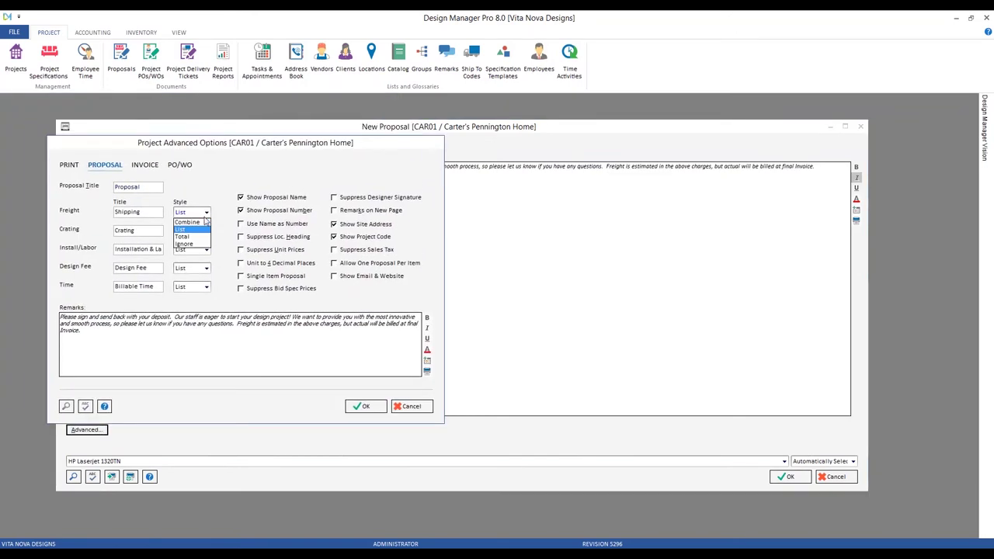
{"action": "left_click", "coordinate": [202, 223]}
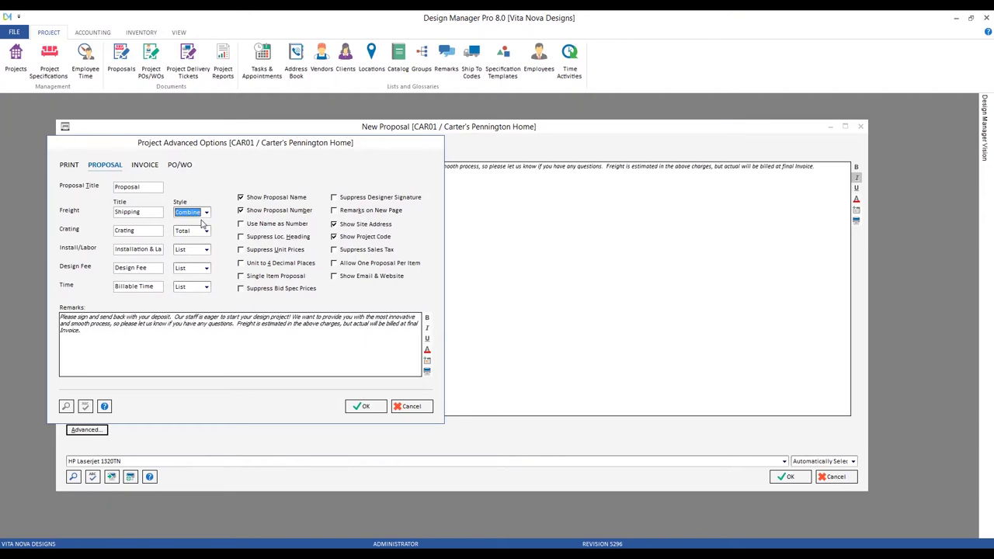
{"action": "left_click", "coordinate": [363, 406]}
Check the tagged items' freight amounts, generate the proposal again and review both pages with freight combined into the item prices
{"action": "left_click", "coordinate": [84, 145]}
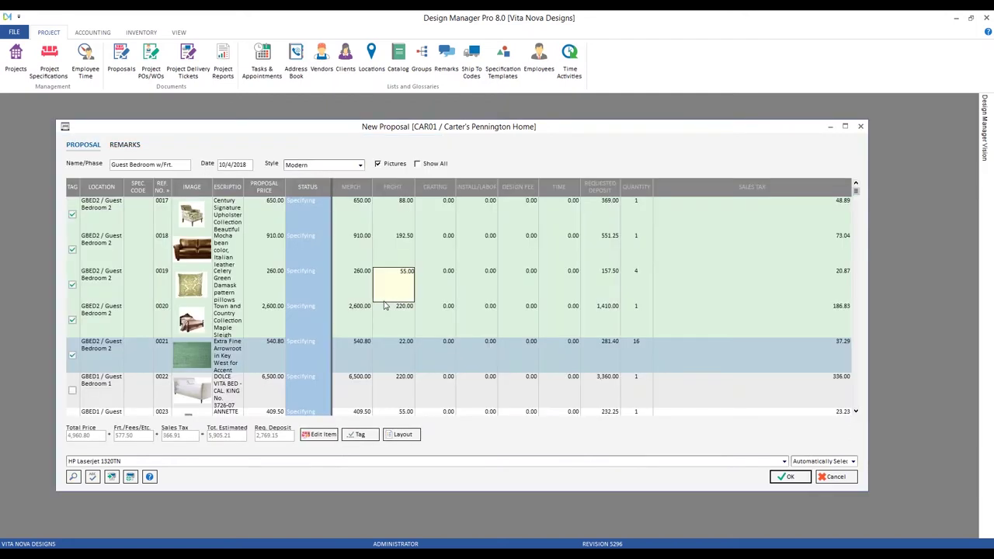
{"action": "left_click", "coordinate": [396, 215]}
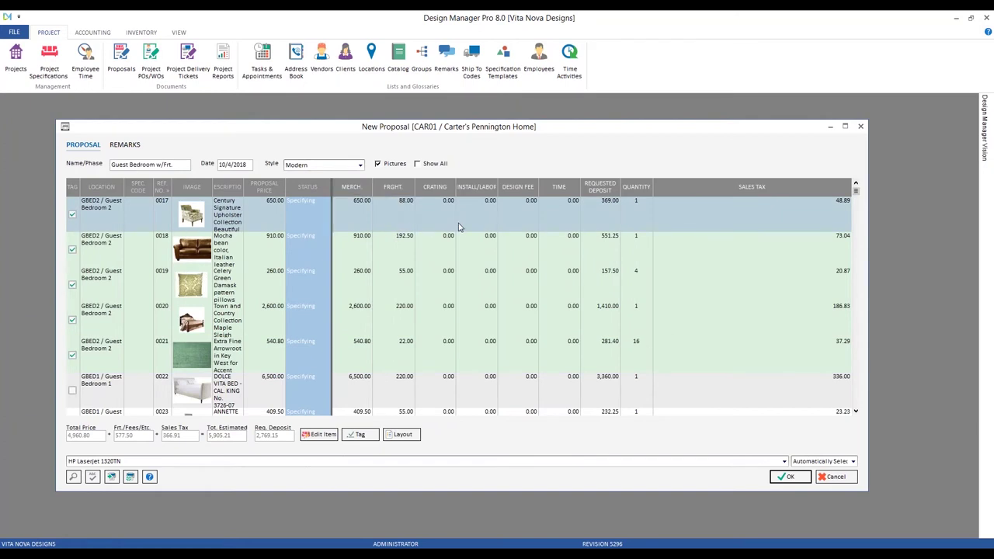
{"action": "left_click", "coordinate": [785, 476]}
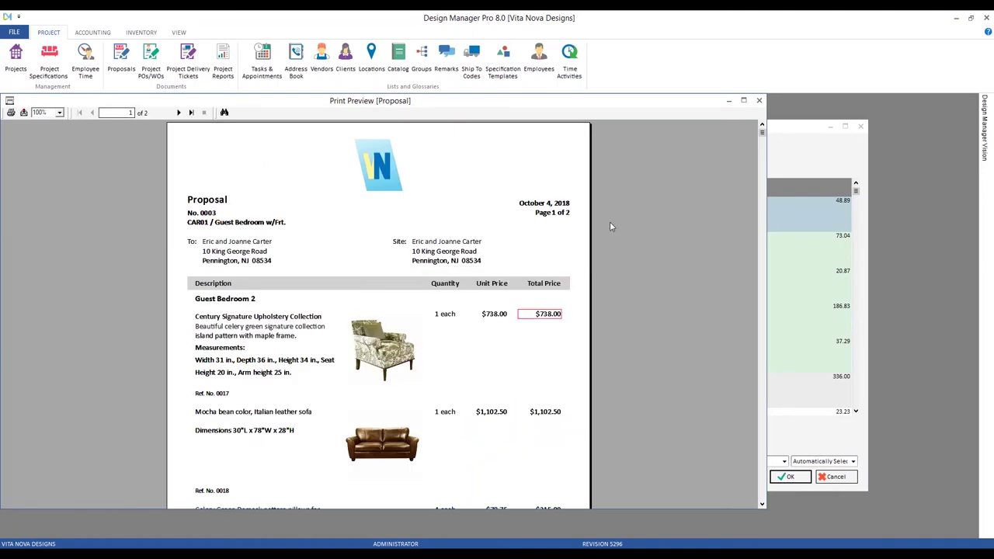
{"action": "scroll", "coordinate": [609, 221], "scroll_direction": "down", "scroll_amount": 3}
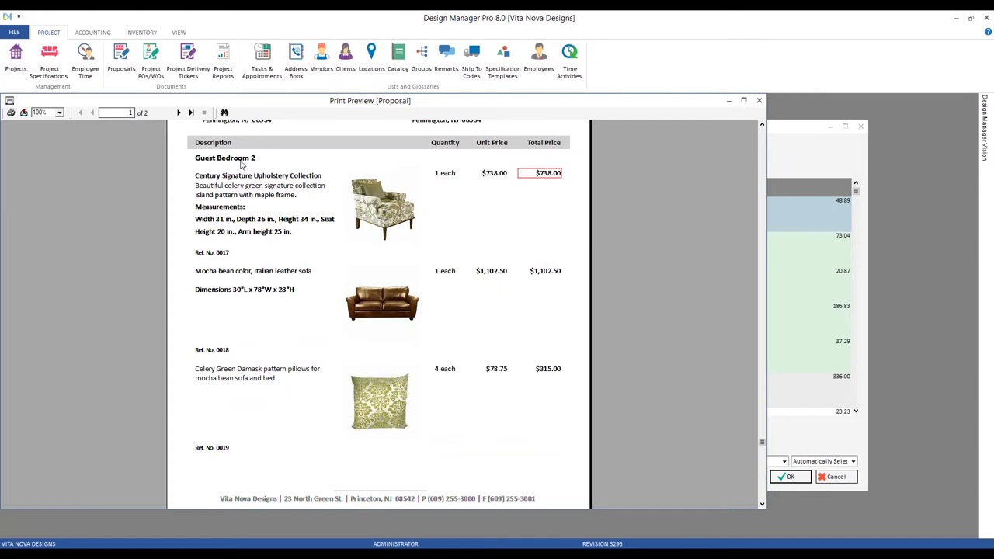
{"action": "left_click", "coordinate": [180, 114]}
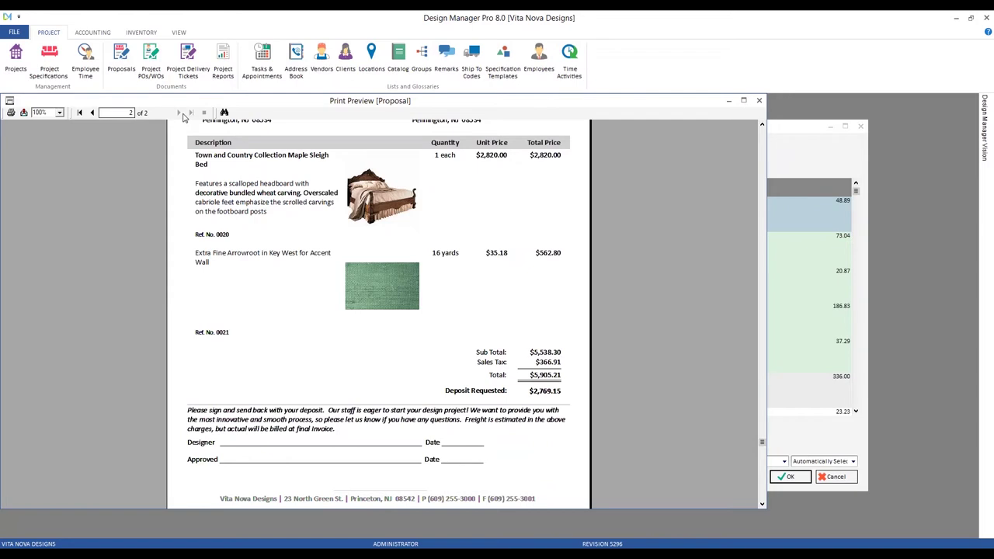
Accept the "Guest Bedroom w/Frt." proposal and close the Proposals and Documents window
{"action": "left_click", "coordinate": [759, 101]}
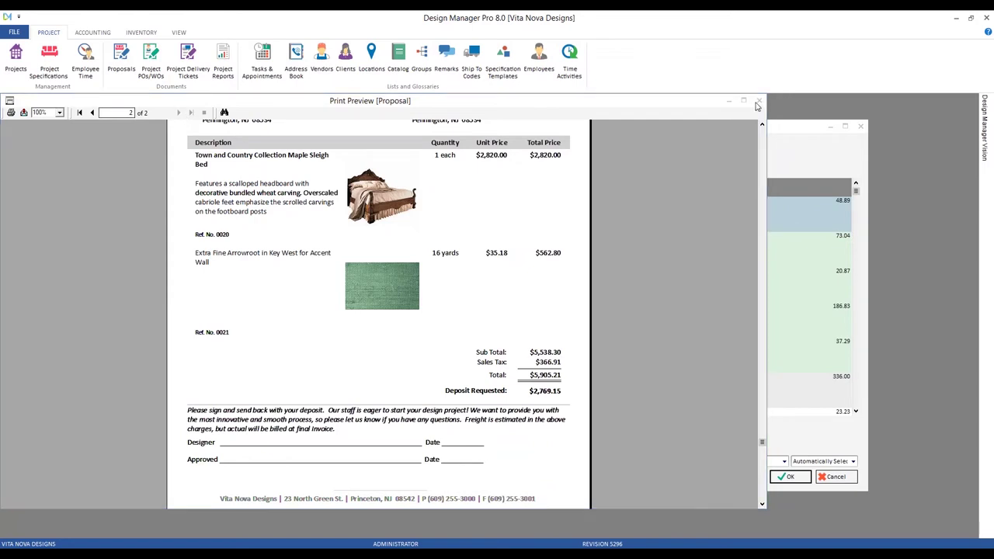
{"action": "left_click", "coordinate": [481, 310]}
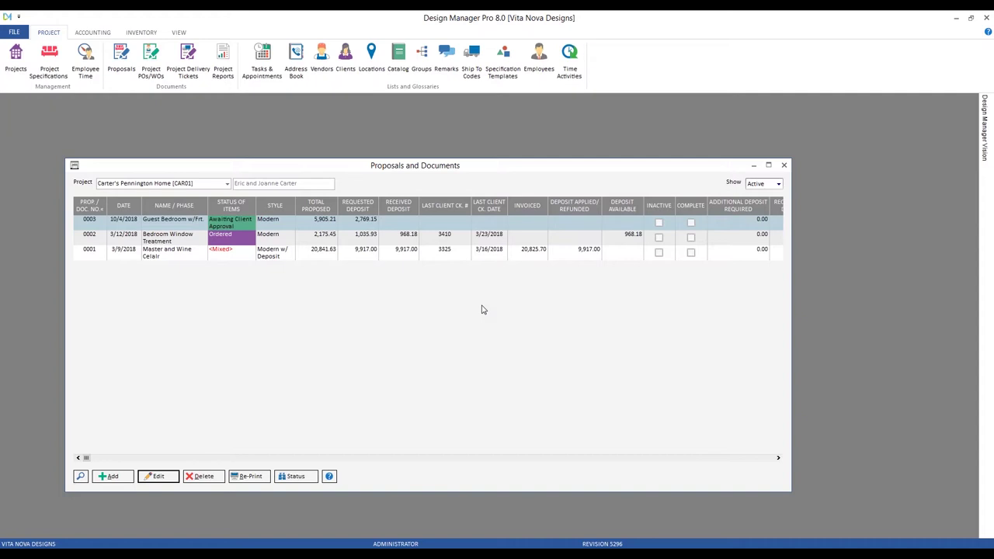
{"action": "left_click", "coordinate": [783, 165]}
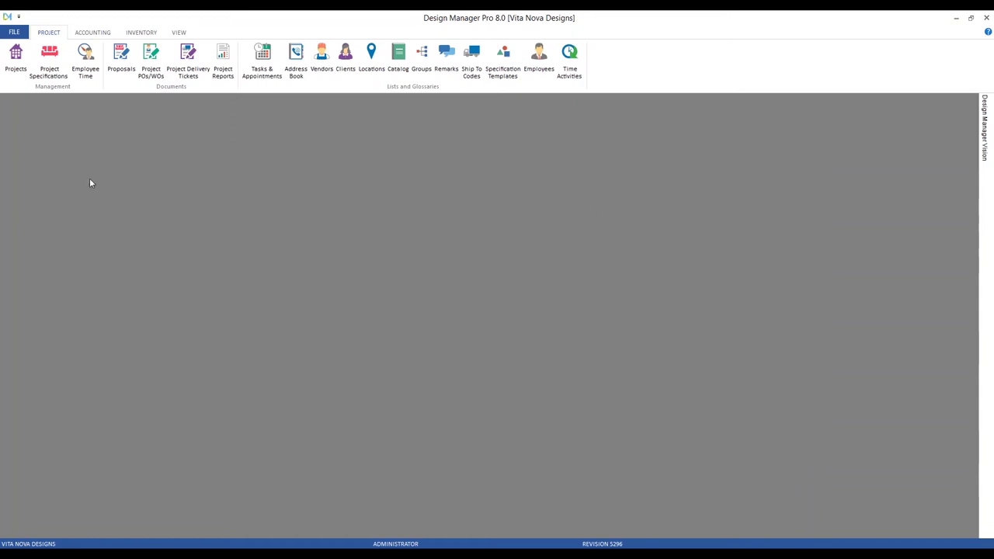
Open the project specifications of the Brigantine Beach Home project [CAR02] and go through its Outdoor Living Area items
{"action": "left_click", "coordinate": [49, 62]}
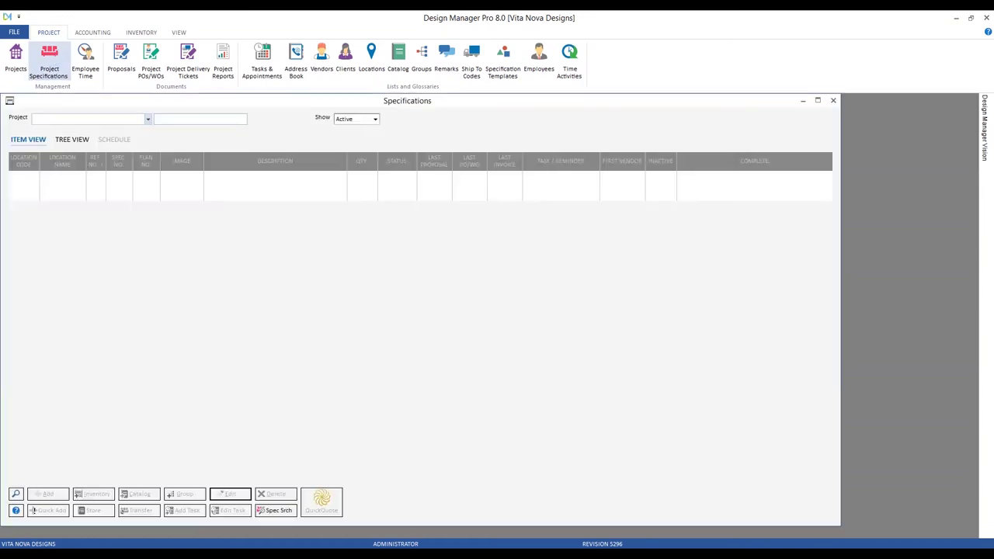
{"action": "type", "text": "car"}
{"action": "key", "text": "Down"}
{"action": "key", "text": "Return"}
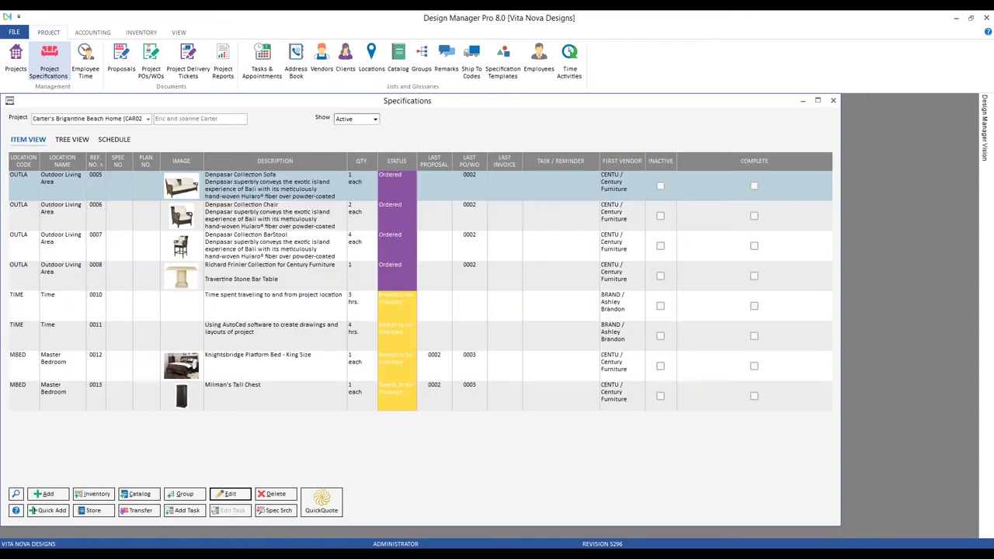
{"action": "left_click", "coordinate": [268, 203]}
{"action": "left_click", "coordinate": [260, 250]}
{"action": "left_click", "coordinate": [256, 275]}
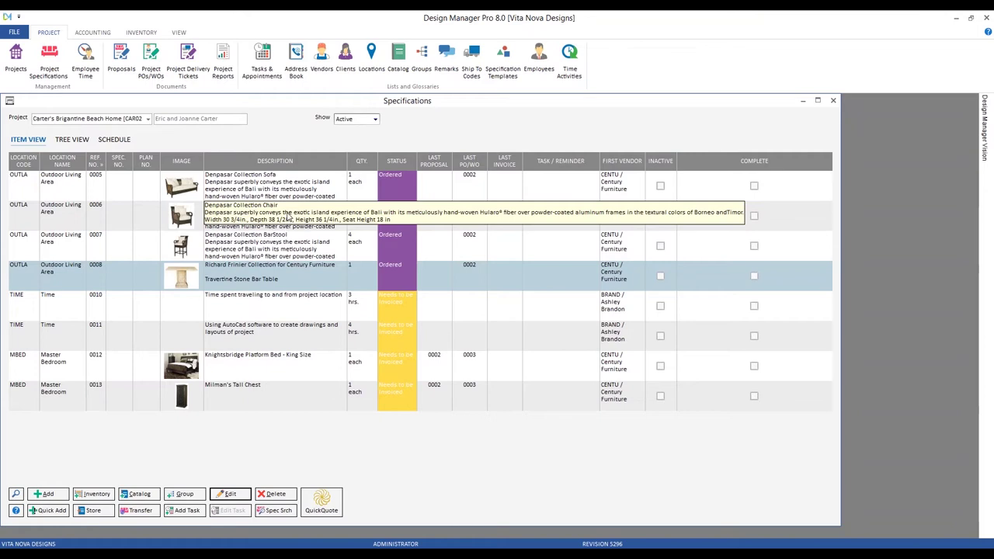
Add a new item described as "Freight for outdoor living area" in the location Outdoor Living Area [OUTLA]
{"action": "left_click", "coordinate": [64, 492]}
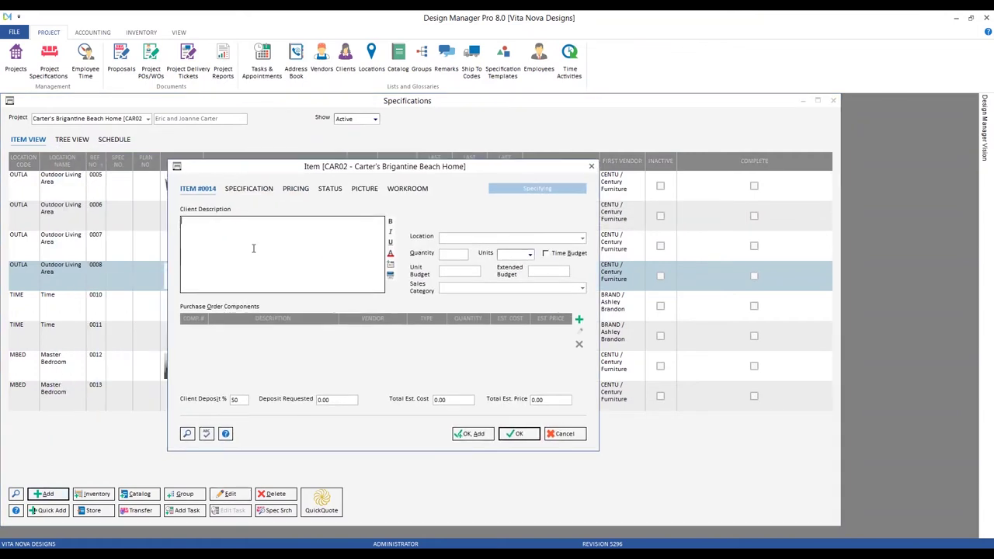
{"action": "type", "text": "Freight for outdoor living area"}
{"action": "key", "text": "Tab"}
{"action": "type", "text": "ou"}
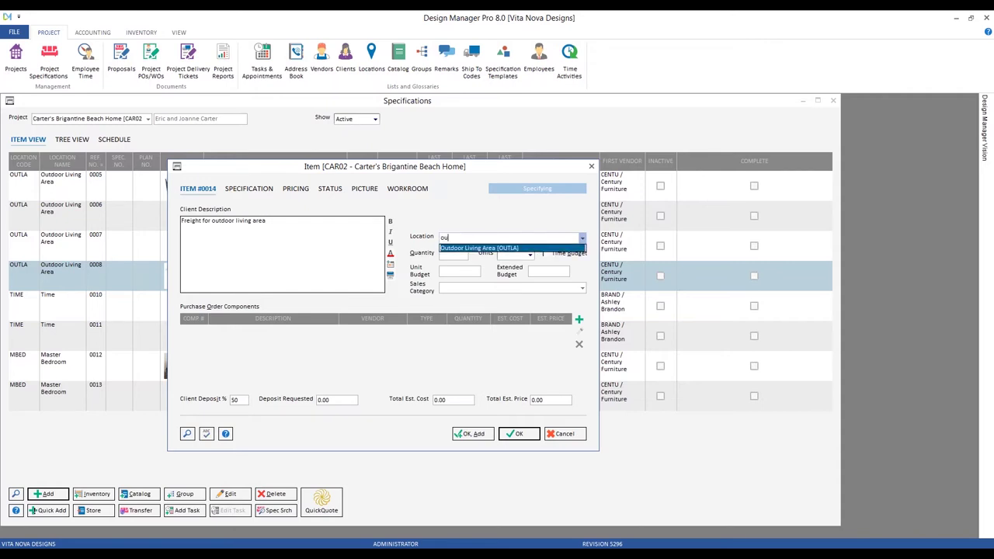
{"action": "key", "text": "Tab"}
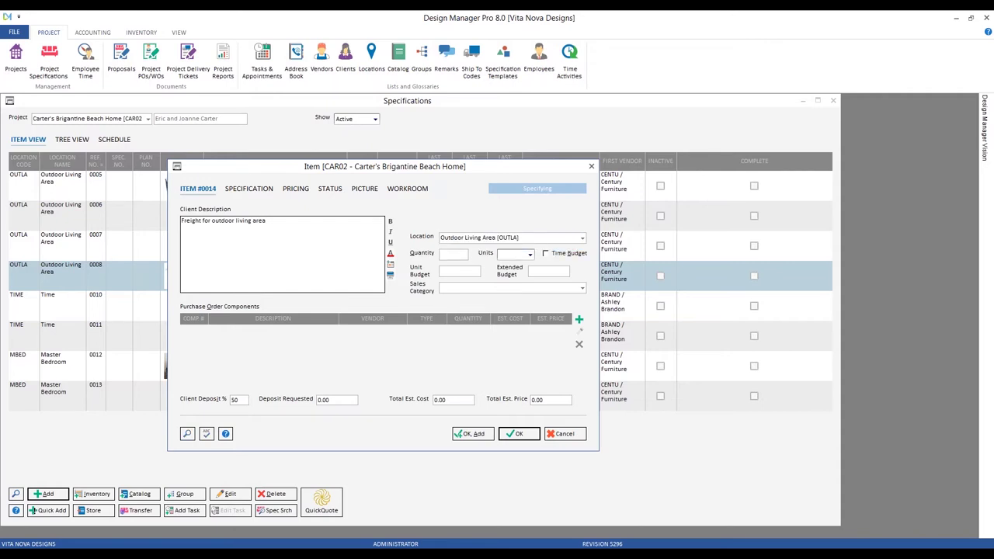
Set the sales category of the outdoor living area freight item to Freight [FREIG]
{"action": "key", "text": "Tab"}
{"action": "key", "text": "Tab"}
{"action": "key", "text": "Tab"}
{"action": "key", "text": "Tab"}
{"action": "type", "text": "fr"}
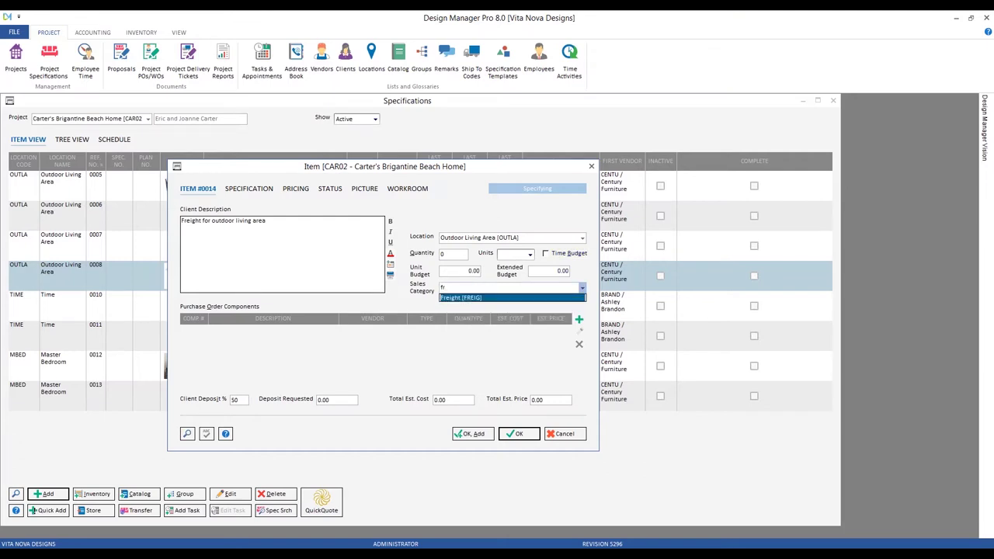
{"action": "key", "text": "Return"}
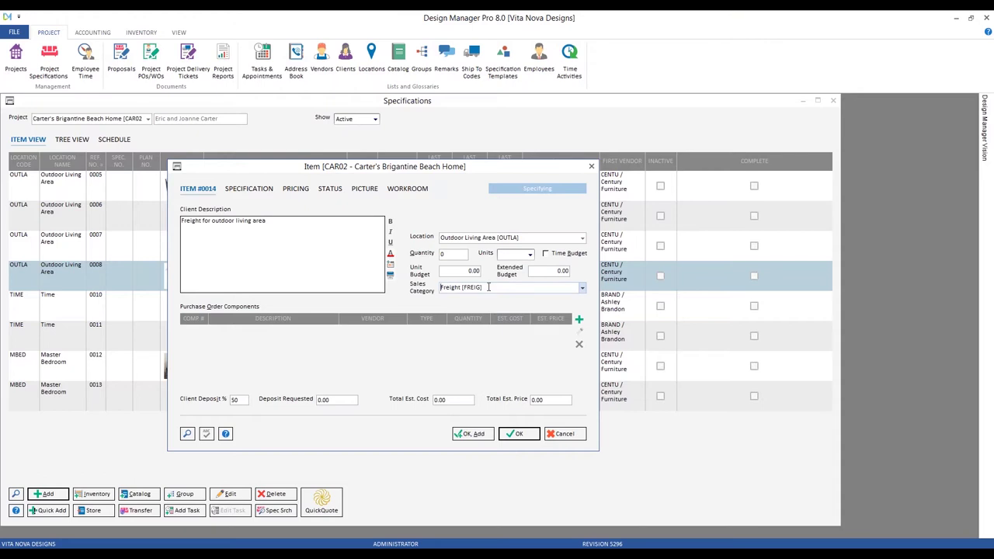
Examine the sales and COGS accounts assigned to the Freight sales category, then leave it without changes
{"action": "left_click", "coordinate": [187, 434]}
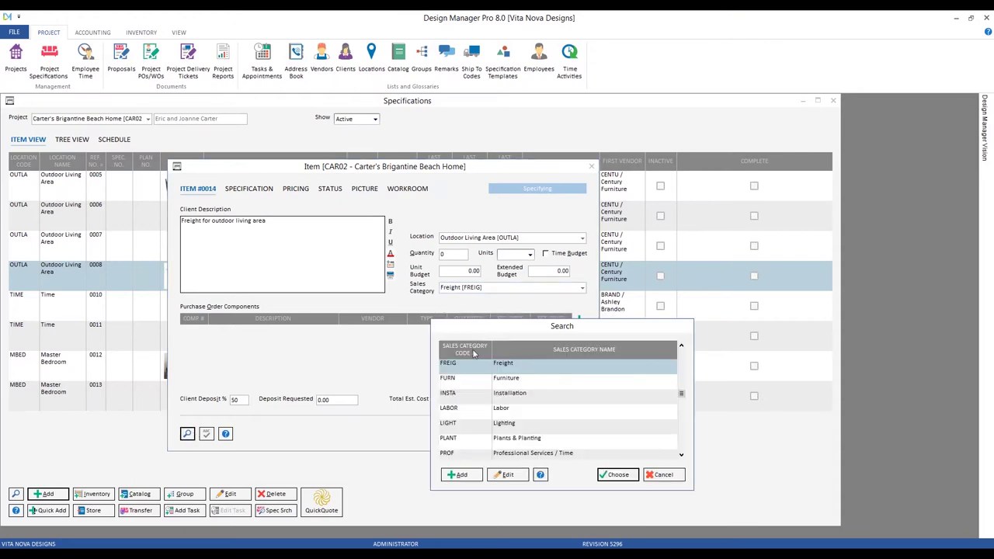
{"action": "left_click_drag", "start_coordinate": [477, 336], "coordinate": [328, 207]}
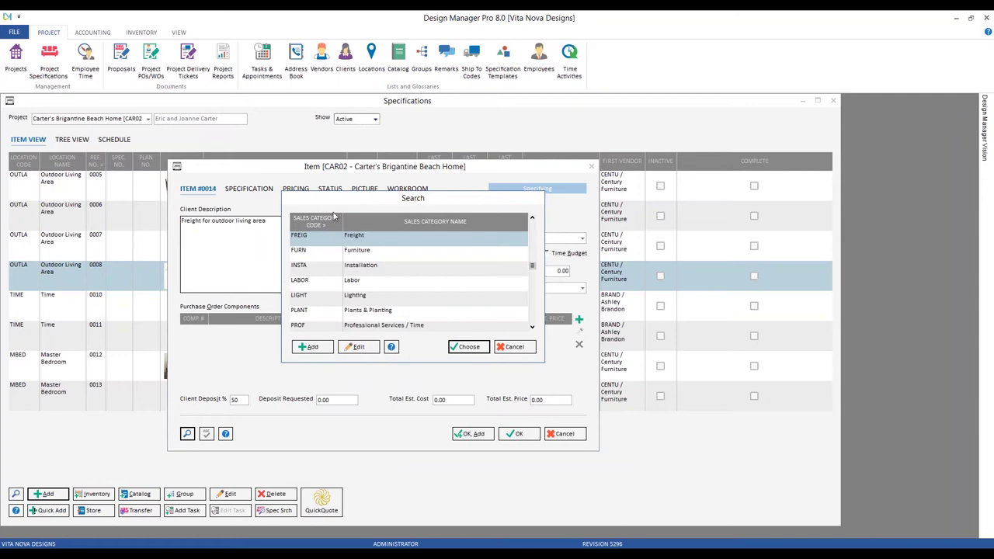
{"action": "left_click", "coordinate": [358, 346]}
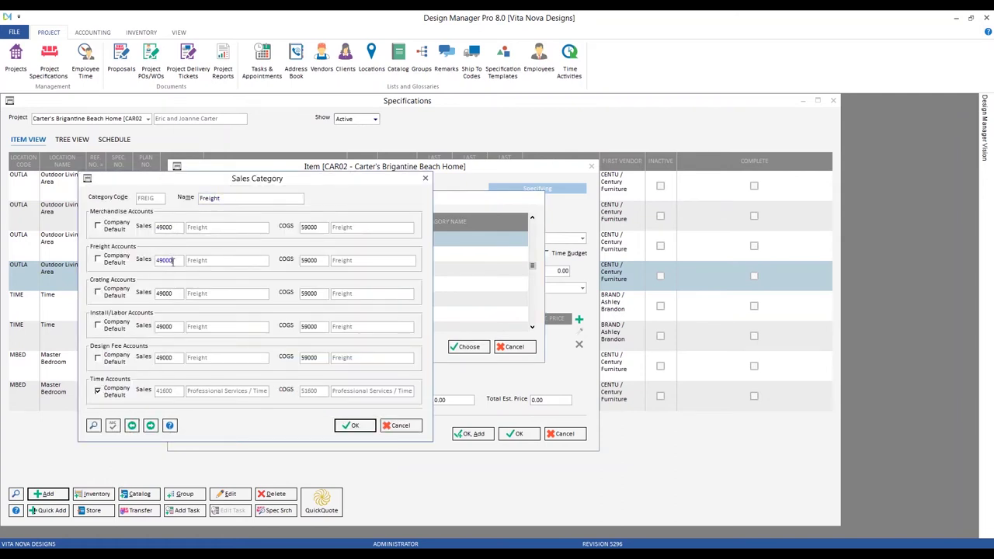
{"action": "left_click", "coordinate": [165, 326]}
{"action": "left_click", "coordinate": [166, 357]}
{"action": "left_click", "coordinate": [399, 425]}
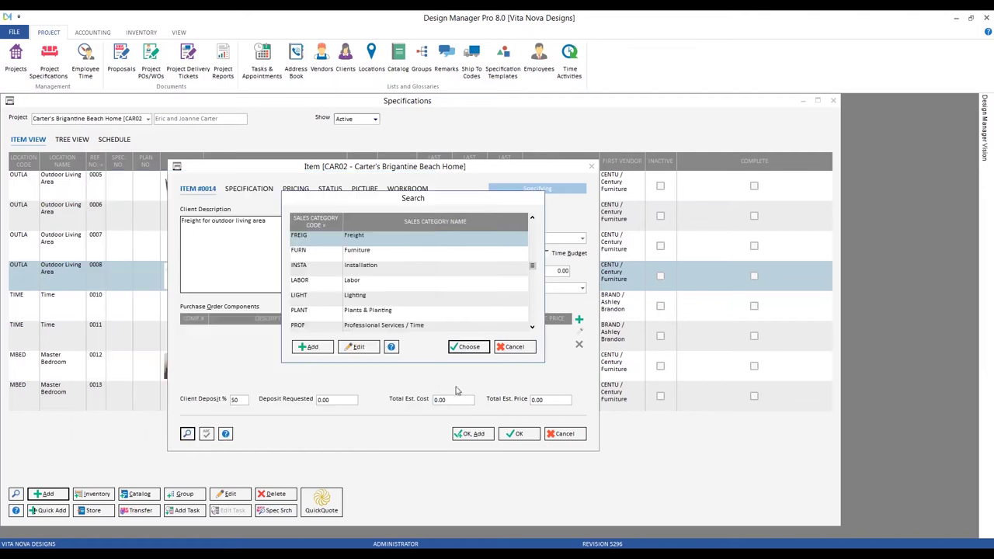
{"action": "left_click", "coordinate": [510, 349]}
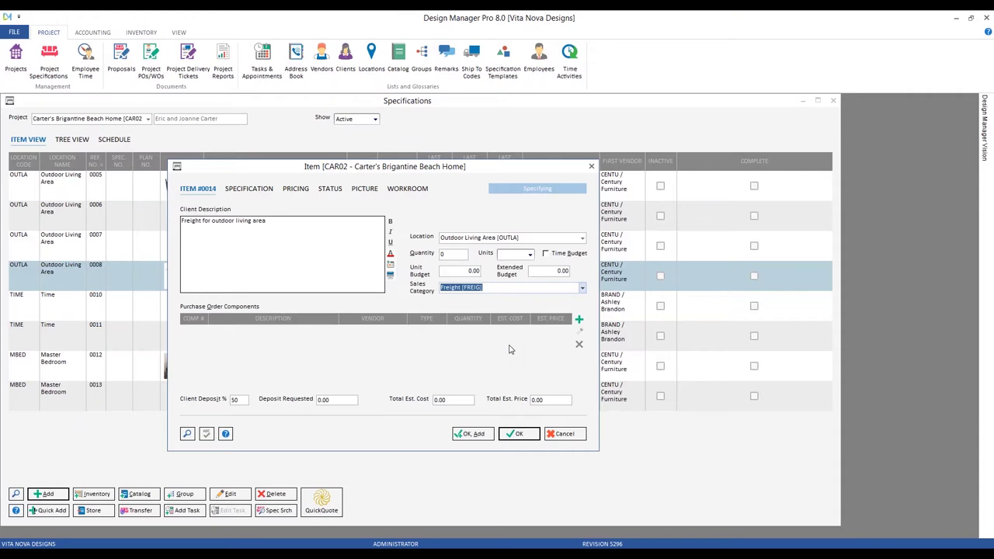
Add a purchase order component to the freight item and set its type to Freight
{"action": "left_click", "coordinate": [578, 319]}
{"action": "left_click_drag", "start_coordinate": [338, 204], "coordinate": [356, 156]}
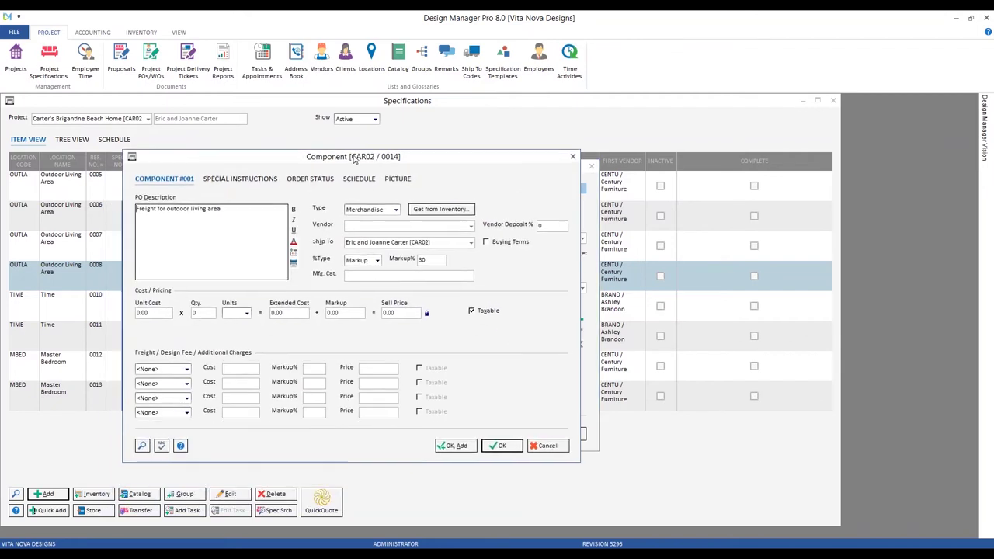
{"action": "left_click", "coordinate": [386, 212]}
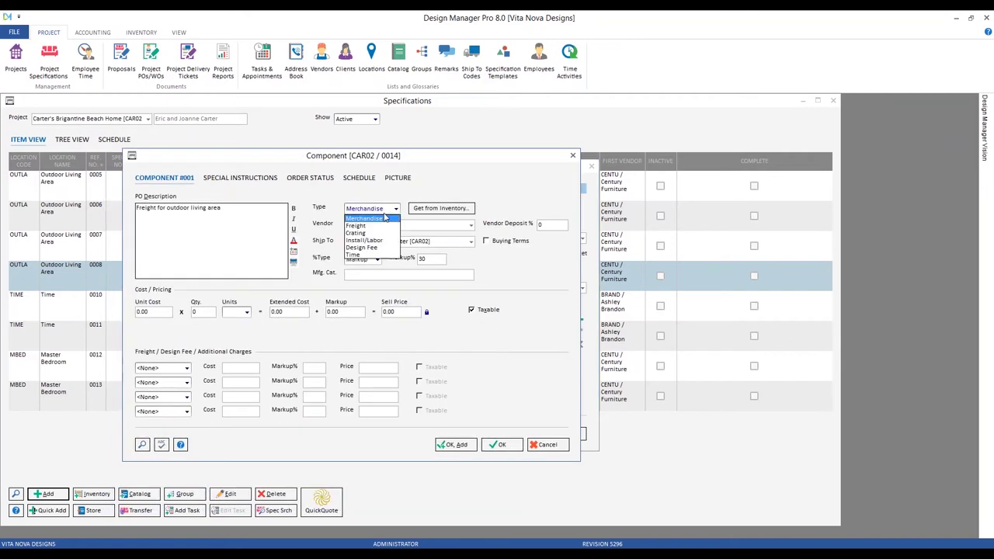
{"action": "left_click", "coordinate": [377, 228]}
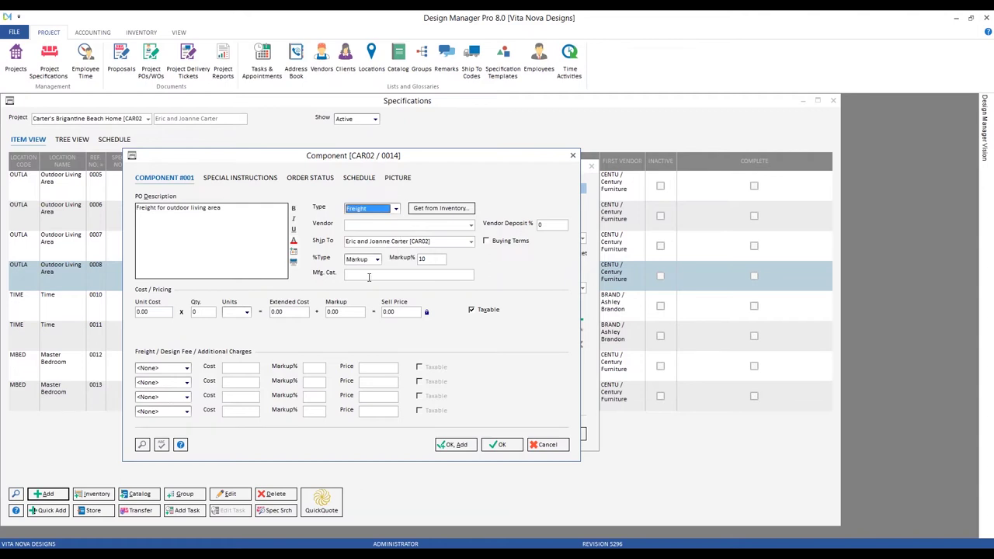
{"action": "key", "text": "Tab"}
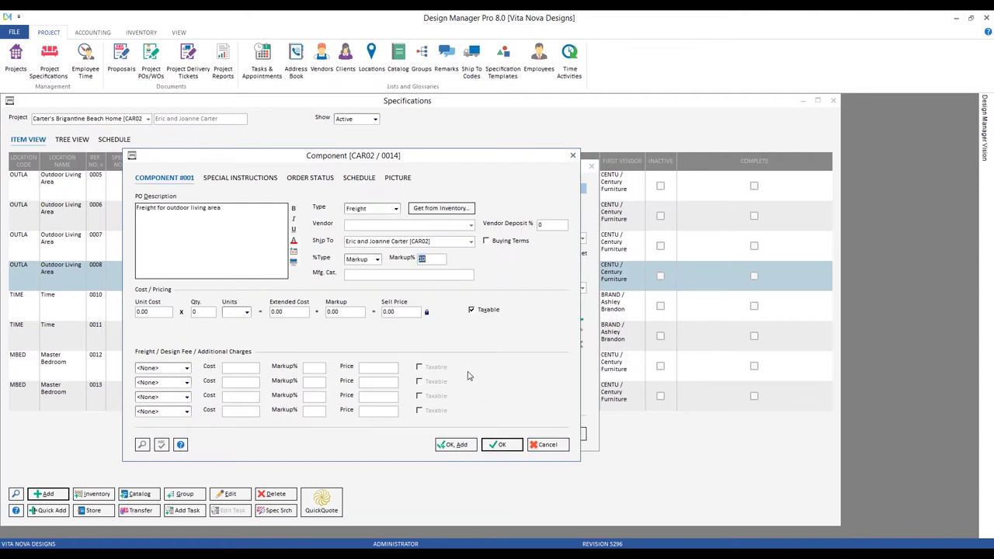
Give the freight component a unit cost of 1,000.00 and save both the component and its item
{"action": "left_click", "coordinate": [157, 311]}
{"action": "type", "text": "1000"}
{"action": "key", "text": "Tab"}
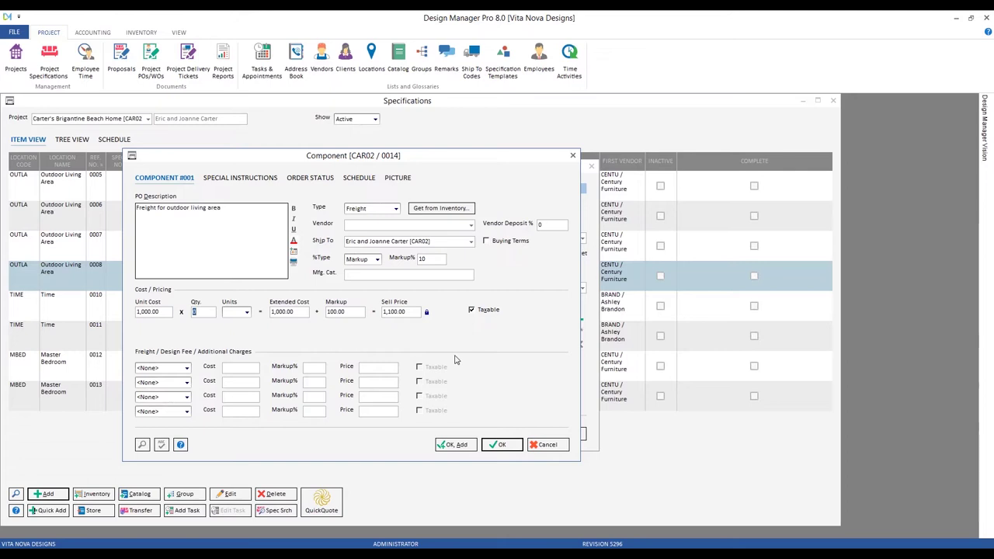
{"action": "left_click", "coordinate": [511, 448]}
{"action": "left_click", "coordinate": [519, 433]}
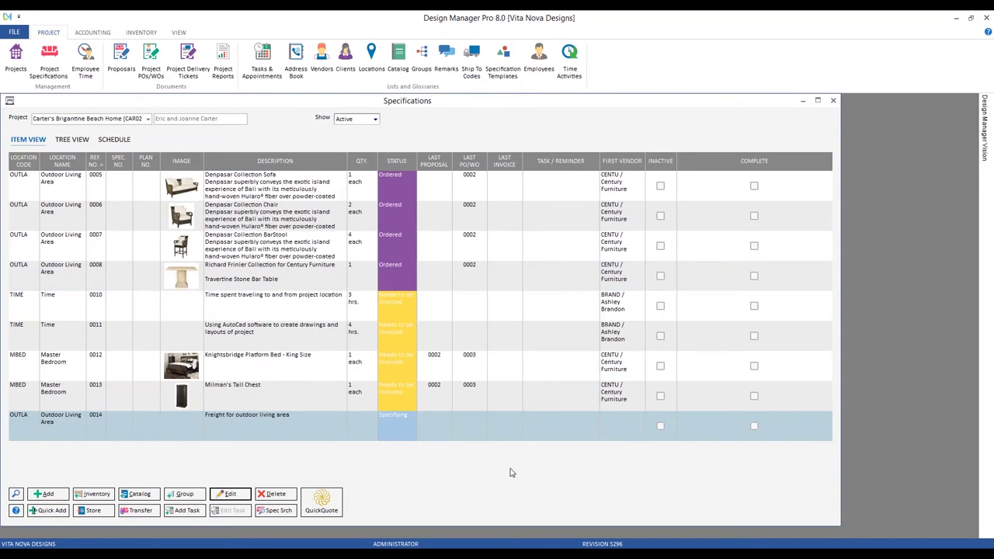
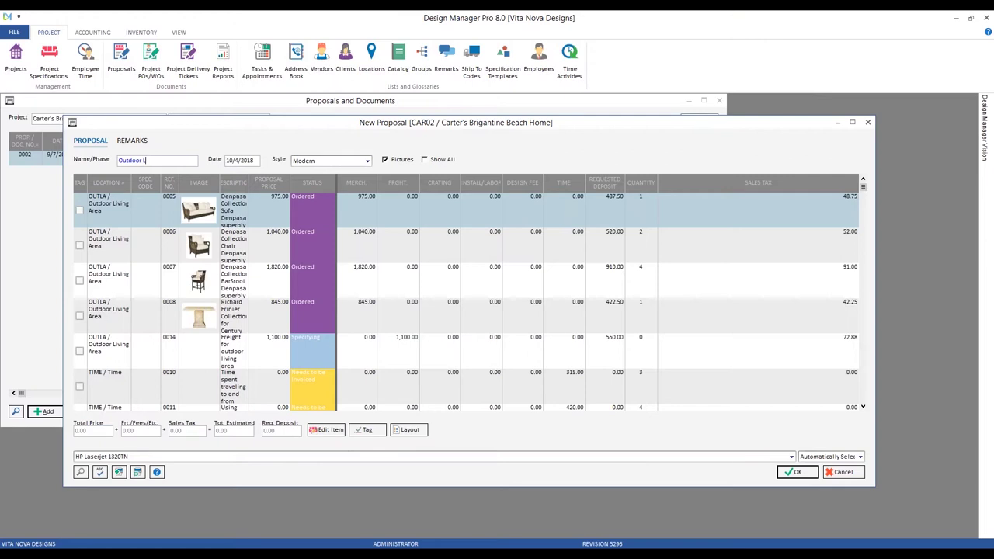
Name the new CAR02 proposal "Outdoor Living Area with Frt." and tag Outdoor Living Area items 0005 to 0008 and freight item 0014
{"action": "type", "text": "a with Frt."}
{"action": "key", "text": "Tab"}
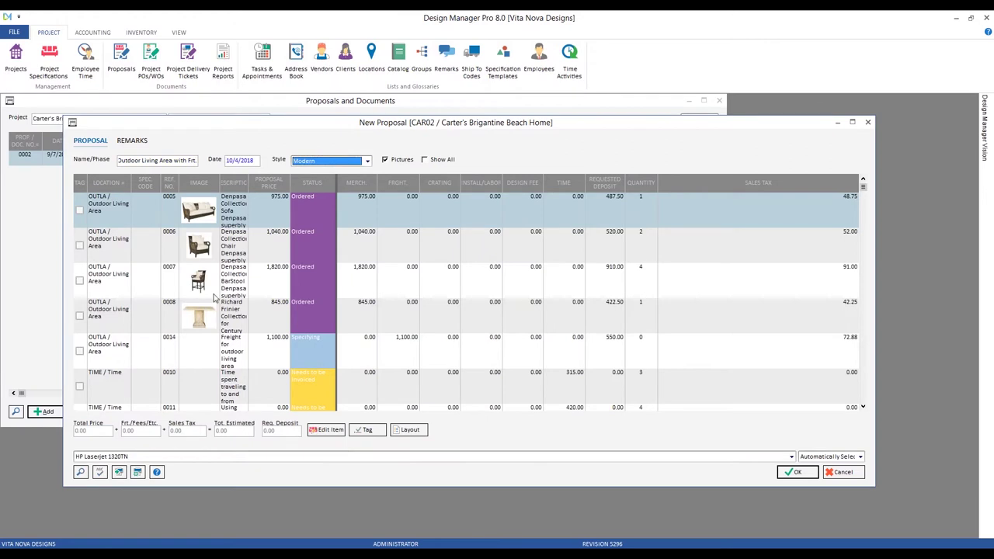
{"action": "left_click", "coordinate": [79, 210]}
{"action": "left_click", "coordinate": [79, 246]}
{"action": "left_click", "coordinate": [80, 280]}
{"action": "left_click", "coordinate": [79, 315]}
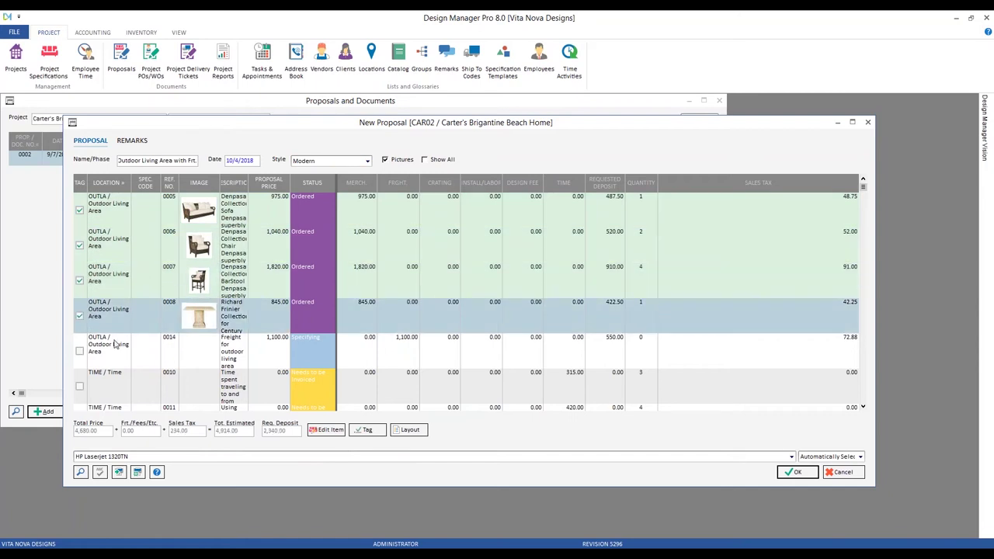
{"action": "left_click", "coordinate": [81, 352]}
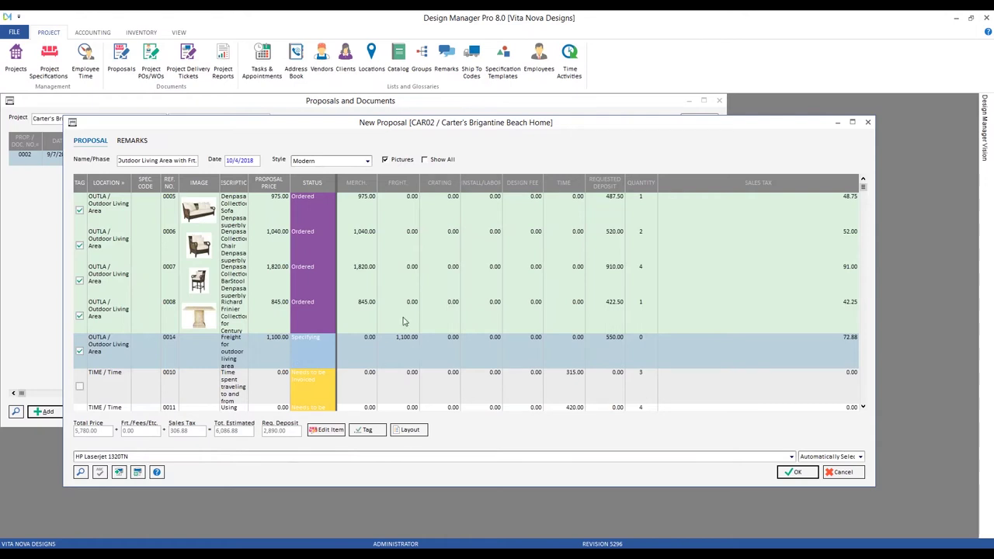
Generate the "Outdoor Living Area with Frt." proposal, review both pages with freight as its own line, and accept it
{"action": "left_click", "coordinate": [409, 356]}
{"action": "left_click", "coordinate": [87, 440]}
{"action": "left_click", "coordinate": [797, 473]}
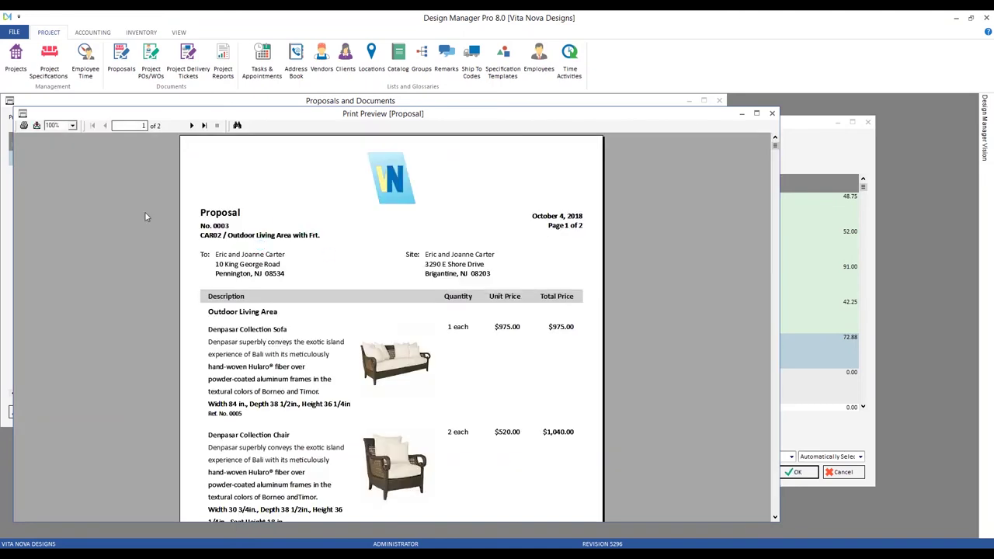
{"action": "scroll", "coordinate": [145, 216], "scroll_direction": "down", "scroll_amount": 3}
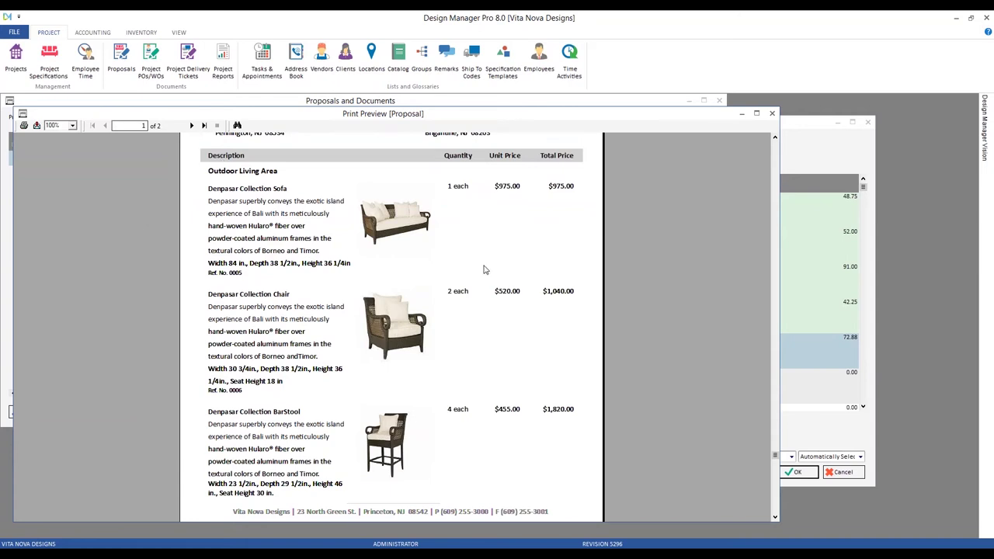
{"action": "left_click", "coordinate": [191, 126]}
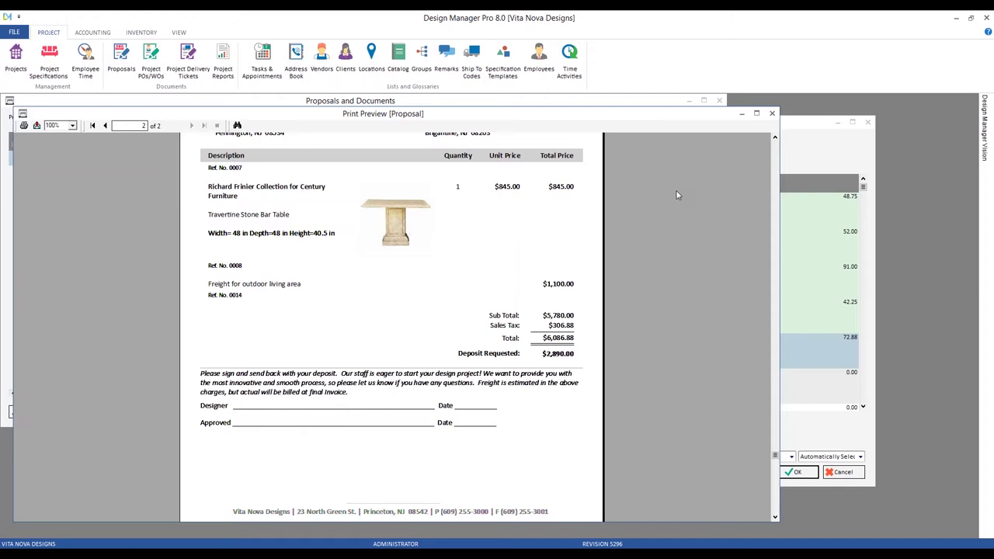
{"action": "left_click", "coordinate": [772, 113]}
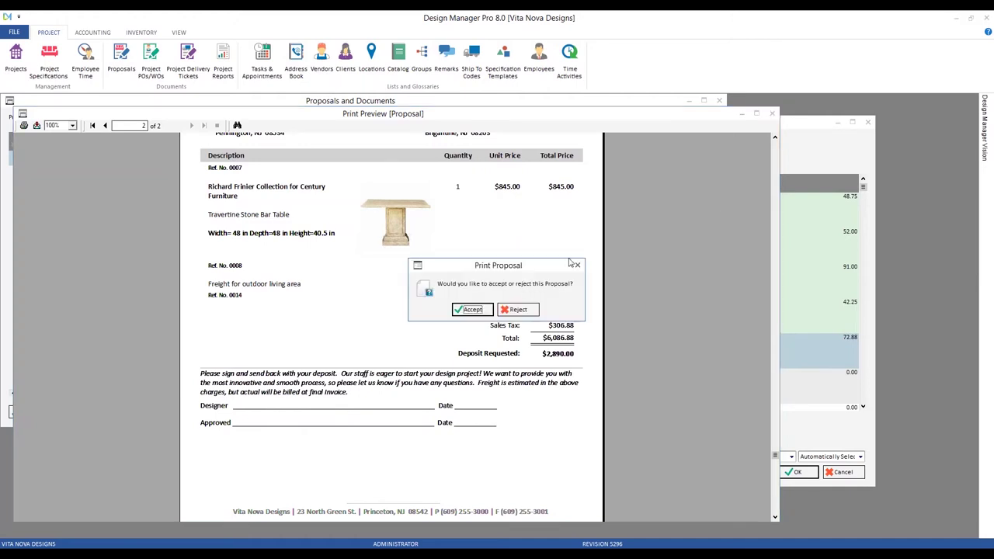
{"action": "left_click", "coordinate": [481, 309]}
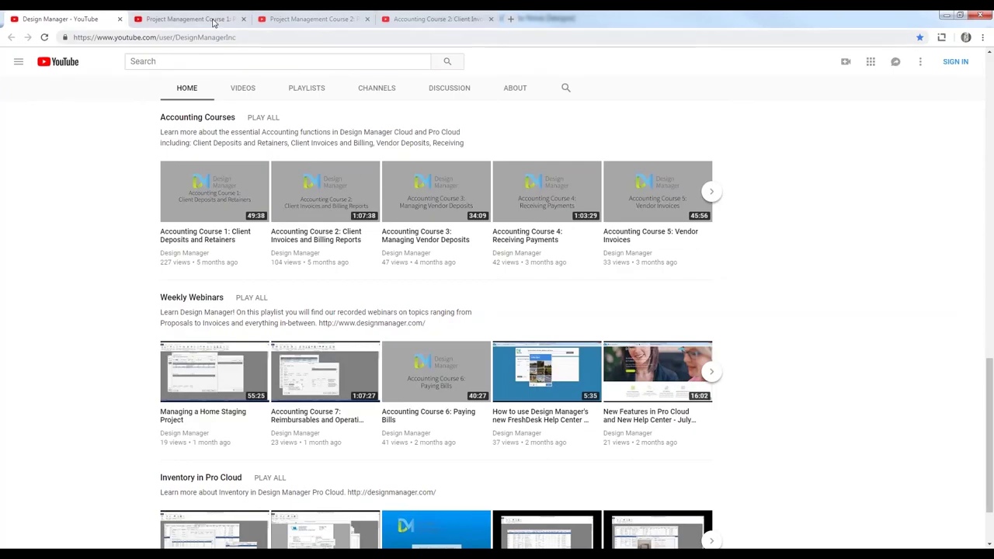
In the web browser, view the YouTube page of the "Project Management Course 1: Proposals" video and close it
{"action": "left_click", "coordinate": [214, 23]}
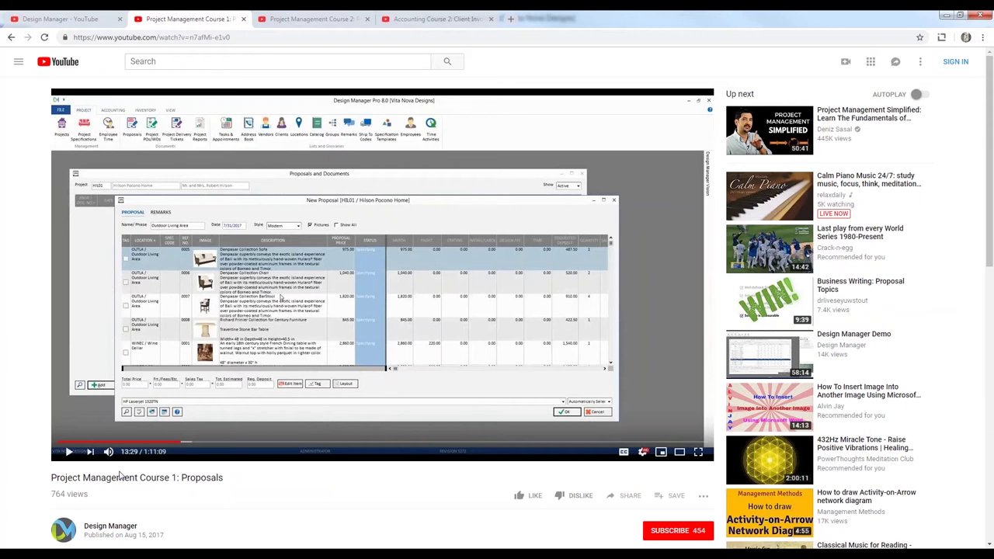
{"action": "left_click_drag", "start_coordinate": [56, 478], "coordinate": [240, 486]}
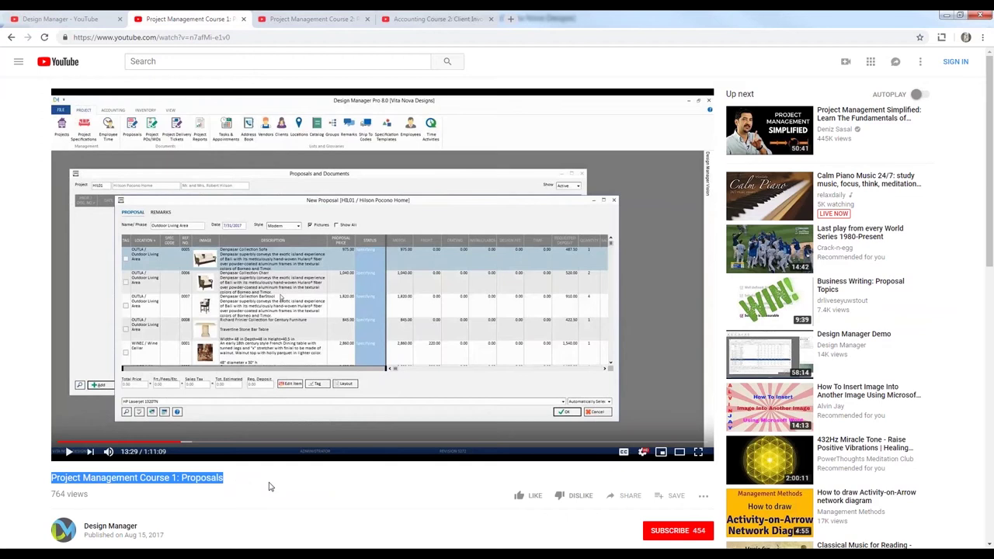
{"action": "left_click", "coordinate": [243, 20]}
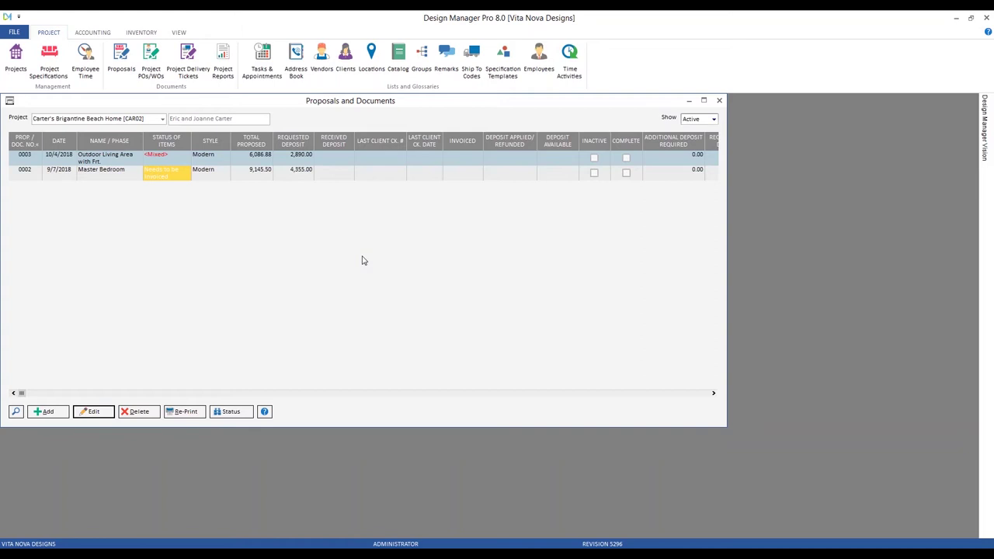
Examine the Pocono Home project's [HIL01] advanced mark-up defaults for freight and leave the project without changes
{"action": "left_click", "coordinate": [719, 100]}
{"action": "left_click", "coordinate": [15, 58]}
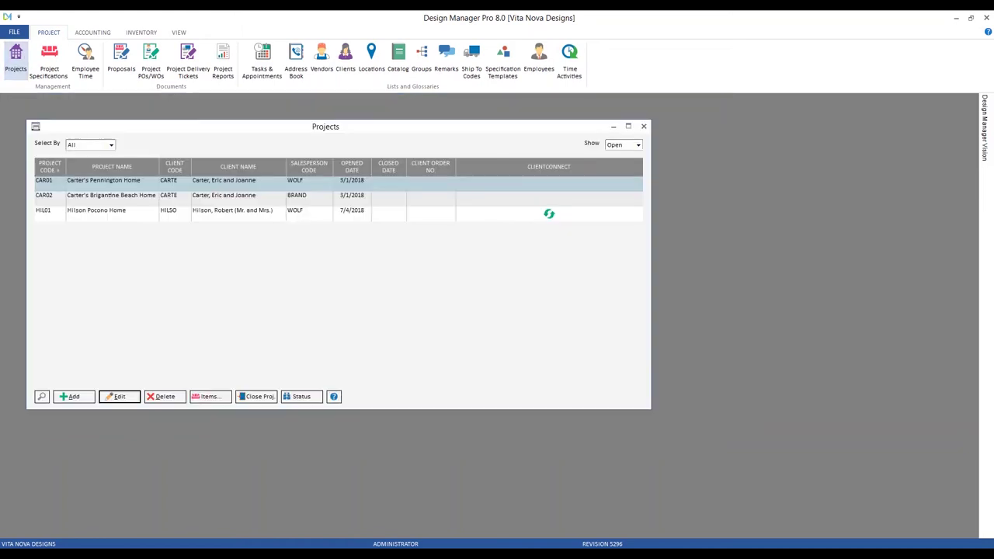
{"action": "double_click", "coordinate": [237, 211]}
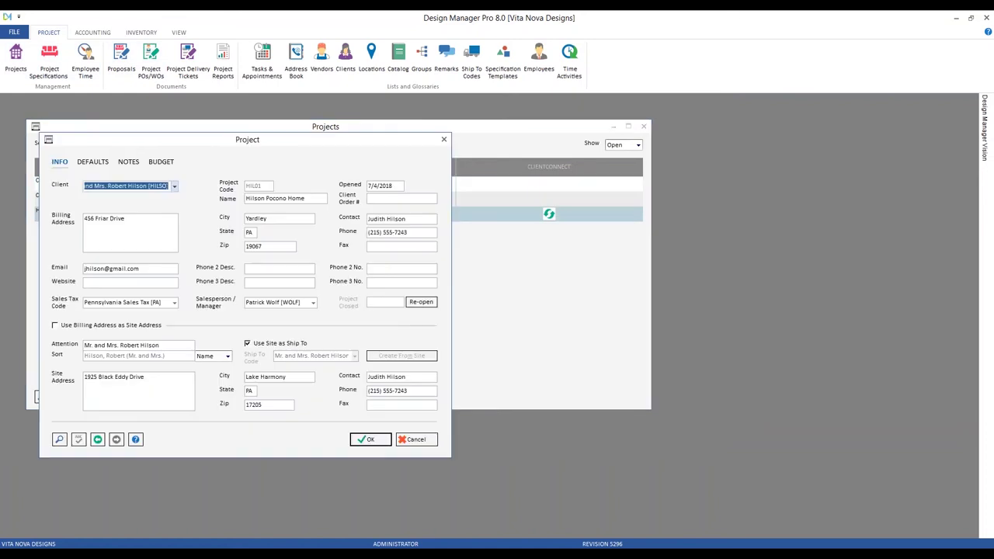
{"action": "left_click", "coordinate": [99, 162]}
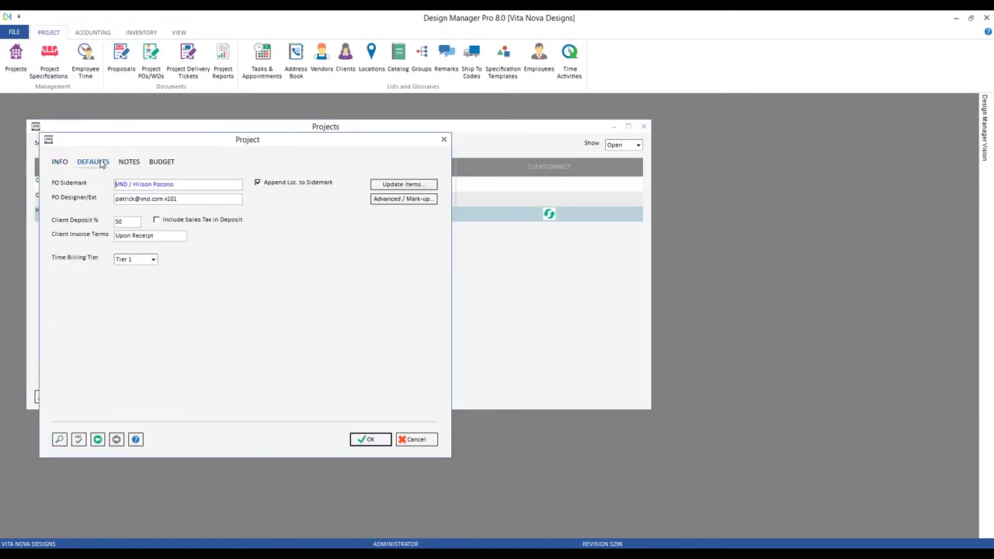
{"action": "left_click", "coordinate": [396, 200]}
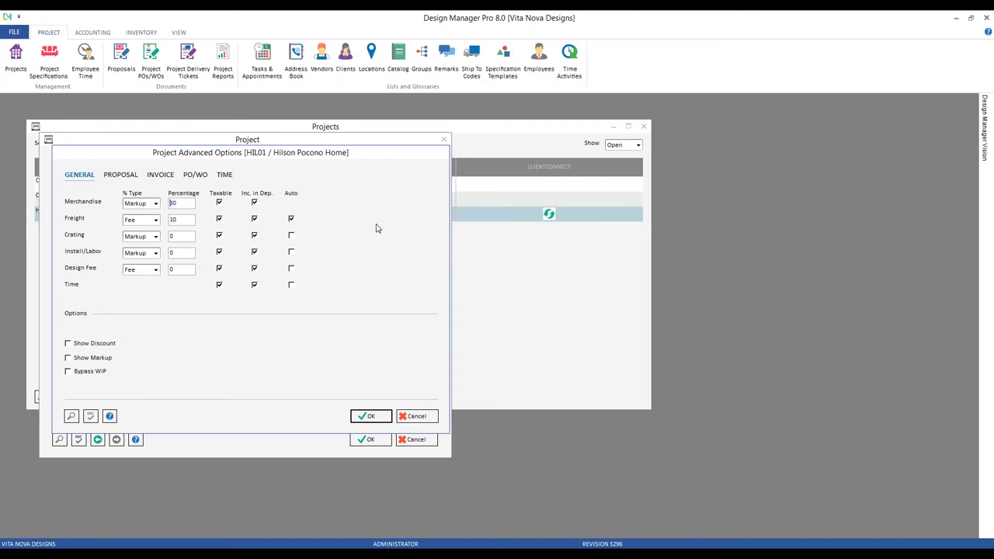
{"action": "left_click", "coordinate": [418, 416]}
{"action": "left_click", "coordinate": [417, 440]}
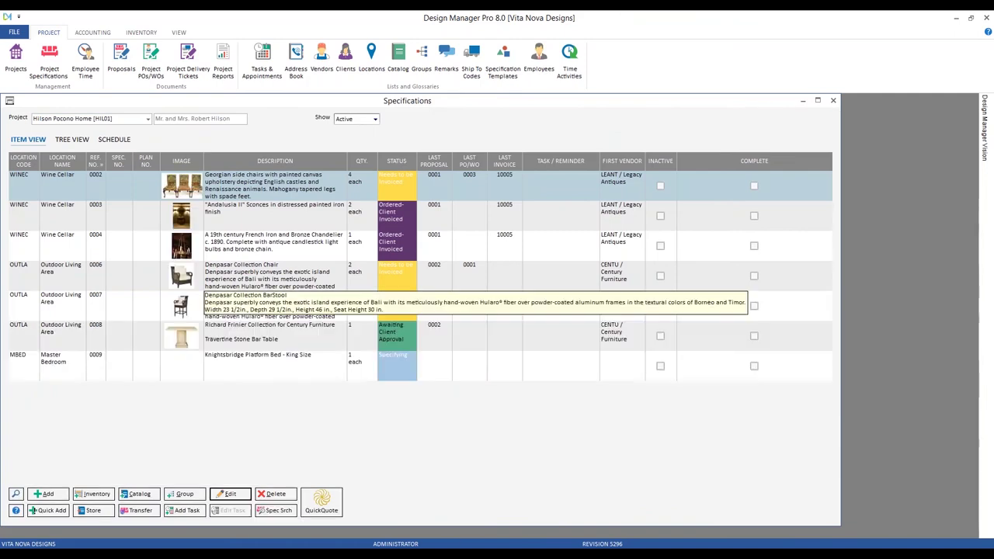
Add a new item described as "Side Tables" to the specifications of project HIL01
{"action": "left_click", "coordinate": [59, 494]}
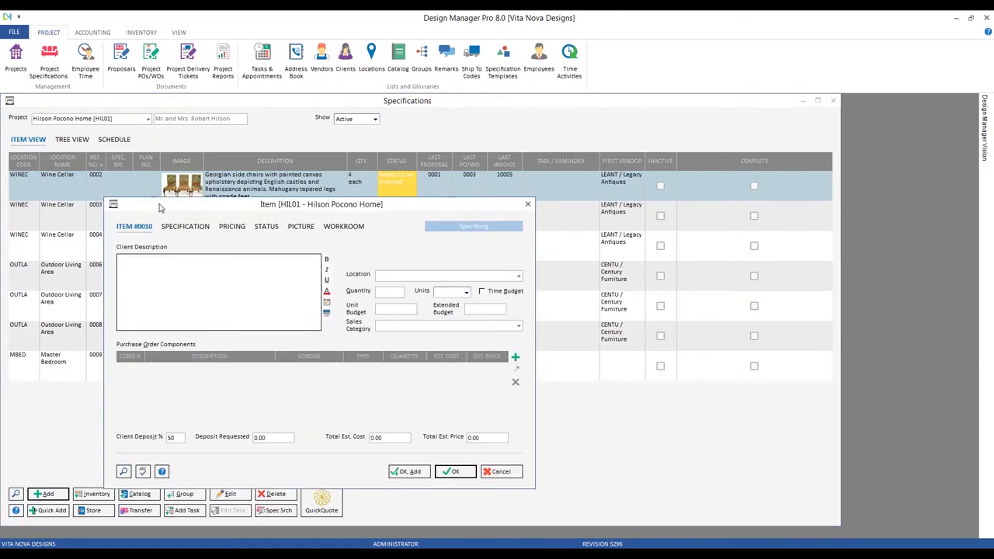
{"action": "left_click_drag", "start_coordinate": [186, 211], "coordinate": [299, 200]}
{"action": "type", "text": "Si"}
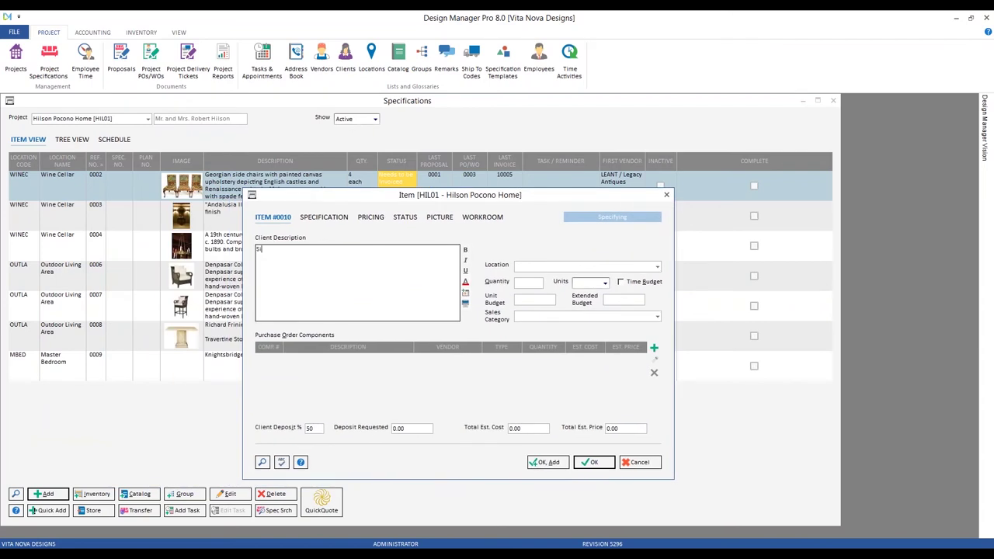
{"action": "type", "text": "de Ta"}
{"action": "key", "text": "BackSpace"}
{"action": "key", "text": "BackSpace"}
{"action": "type", "text": "Tables"}
Give the Side Tables item the location Master Bedroom [MBED], quantity 2, units each and sales category Furniture [FURN]
{"action": "key", "text": "Tab"}
{"action": "type", "text": "m"}
{"action": "key", "text": "Down"}
{"action": "key", "text": "Down"}
{"action": "key", "text": "Return"}
{"action": "type", "text": "2"}
{"action": "key", "text": "Tab"}
{"action": "type", "text": "each"}
{"action": "key", "text": "Tab"}
{"action": "key", "text": "Tab"}
{"action": "key", "text": "Tab"}
{"action": "type", "text": "fu"}
{"action": "key", "text": "Return"}
{"action": "key", "text": "Tab"}
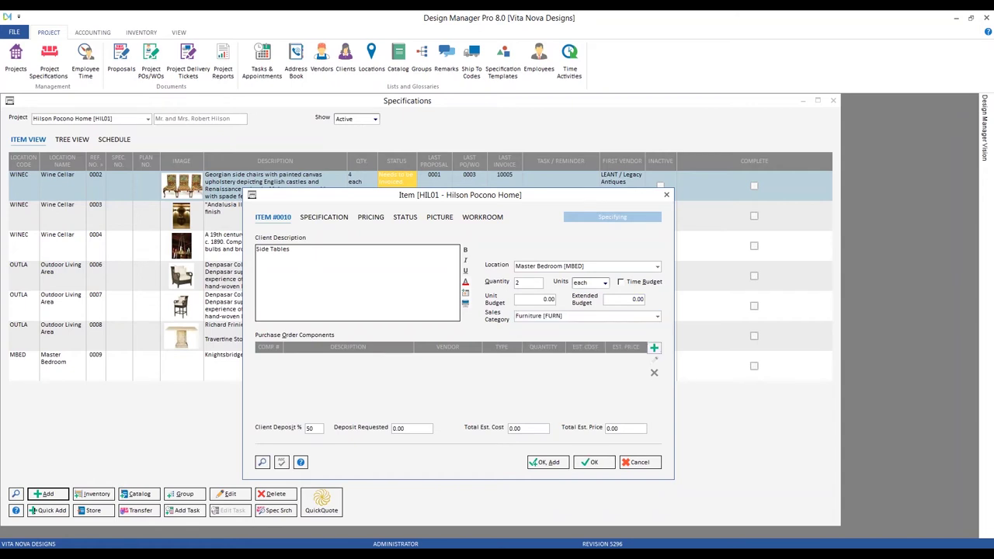
Add a merchandise component to the Side Tables item with a unit cost of 700 and save the component
{"action": "key", "text": "Return"}
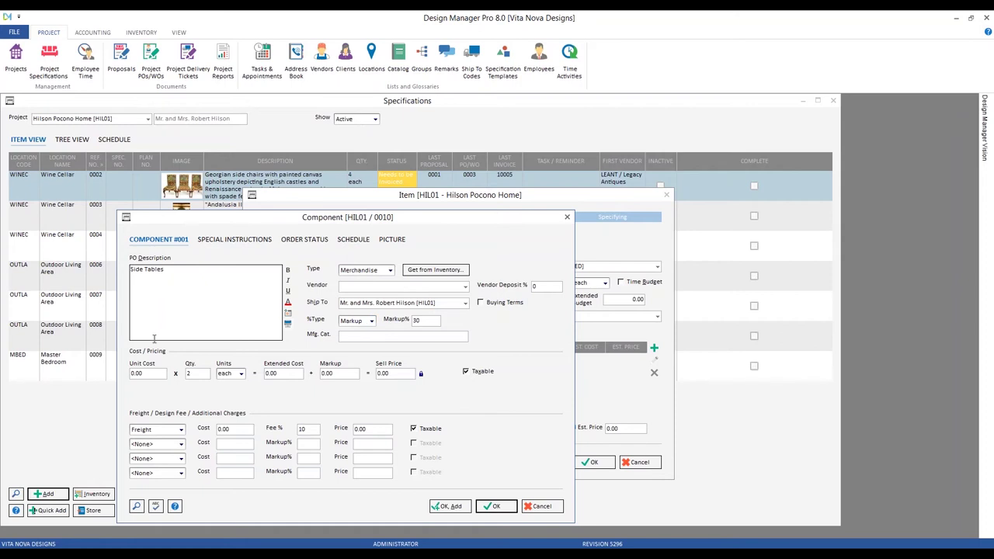
{"action": "left_click", "coordinate": [158, 373]}
{"action": "type", "text": "700"}
{"action": "key", "text": "Tab"}
{"action": "left_click", "coordinate": [496, 505]}
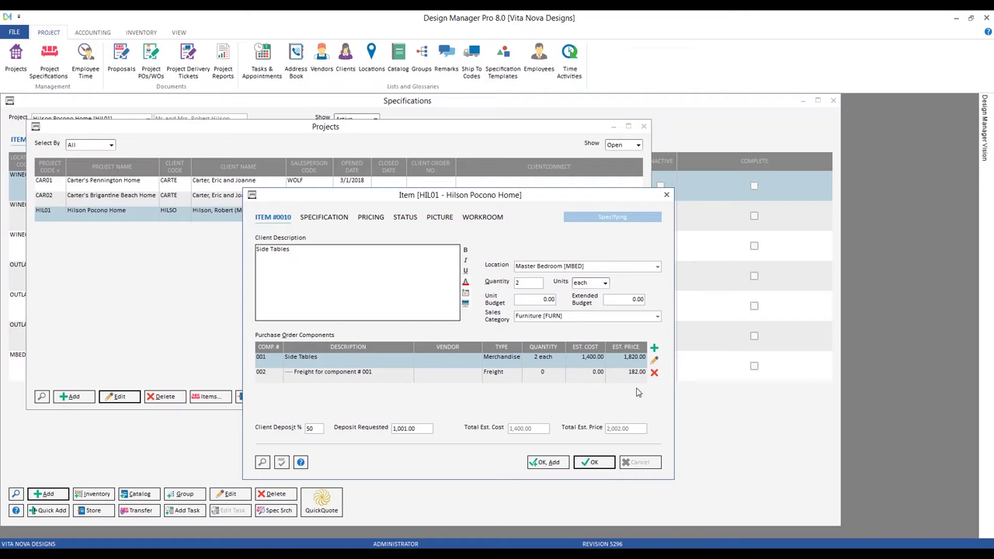
Save the Side Tables item and switch the specifications to the Pennington Home project [CAR01]
{"action": "left_click", "coordinate": [604, 464]}
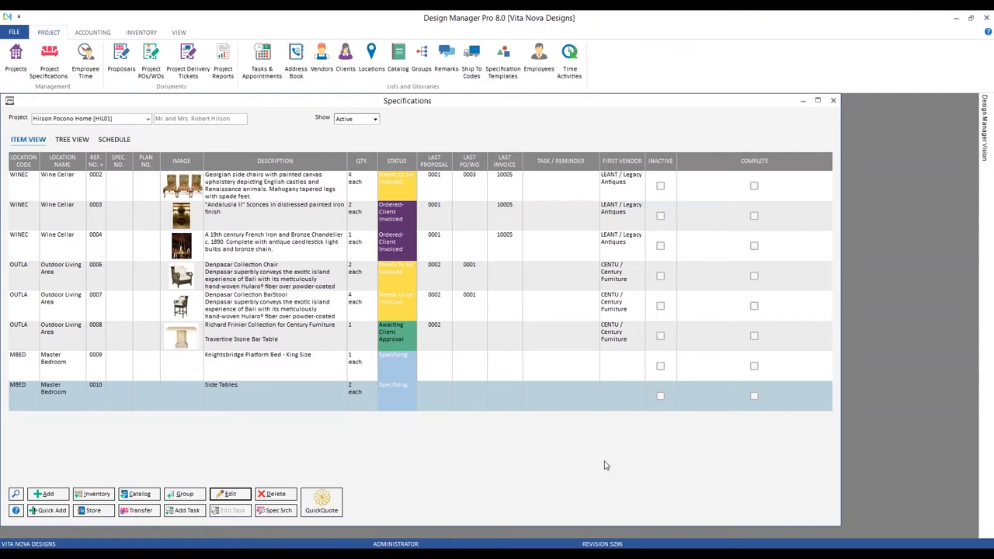
{"action": "left_click", "coordinate": [148, 119]}
{"action": "type", "text": "c"}
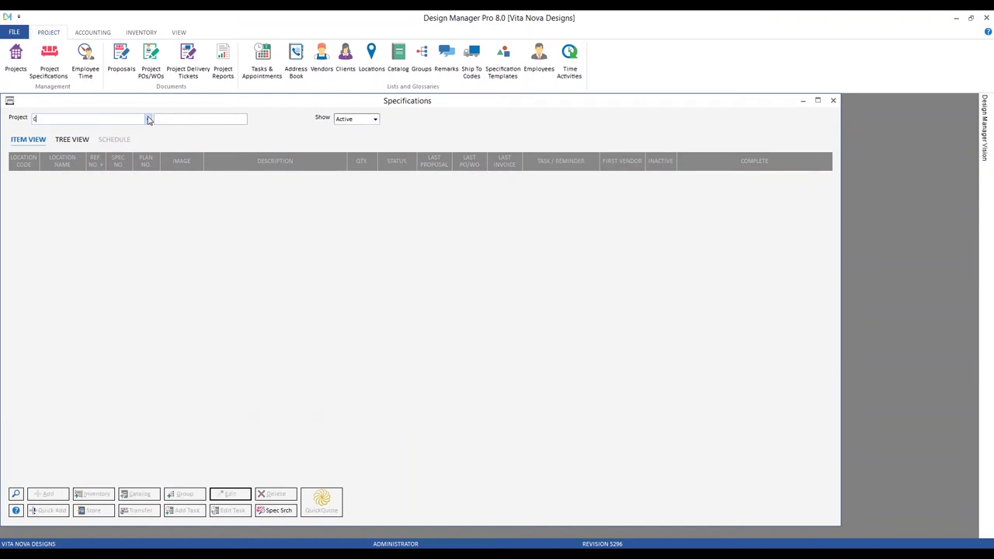
{"action": "type", "text": "ar"}
{"action": "key", "text": "Down"}
{"action": "key", "text": "Return"}
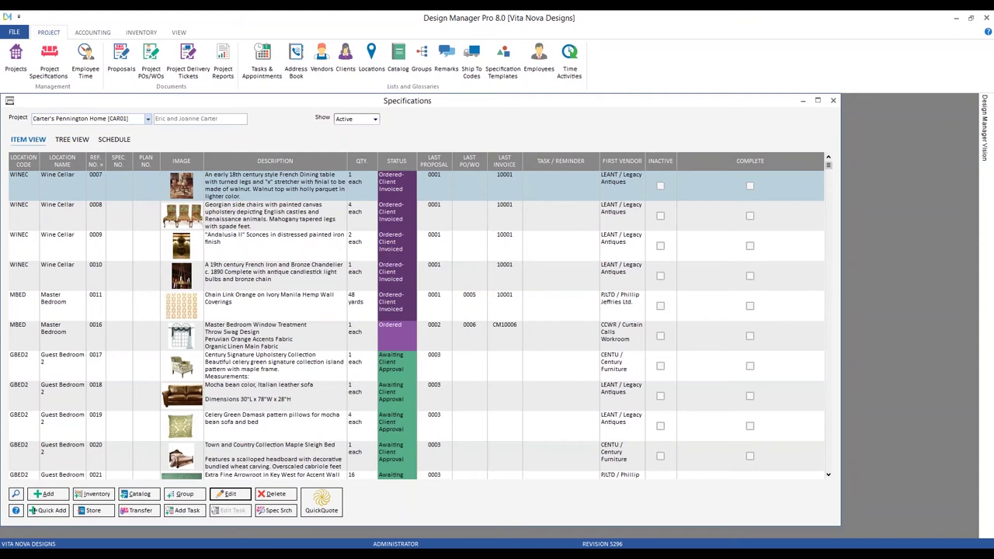
Examine the merchandise and freight components of the leather sofa item 0018, leave it without changes and close the open windows
{"action": "left_click", "coordinate": [99, 165]}
{"action": "left_click", "coordinate": [99, 165]}
{"action": "left_click", "coordinate": [273, 399]}
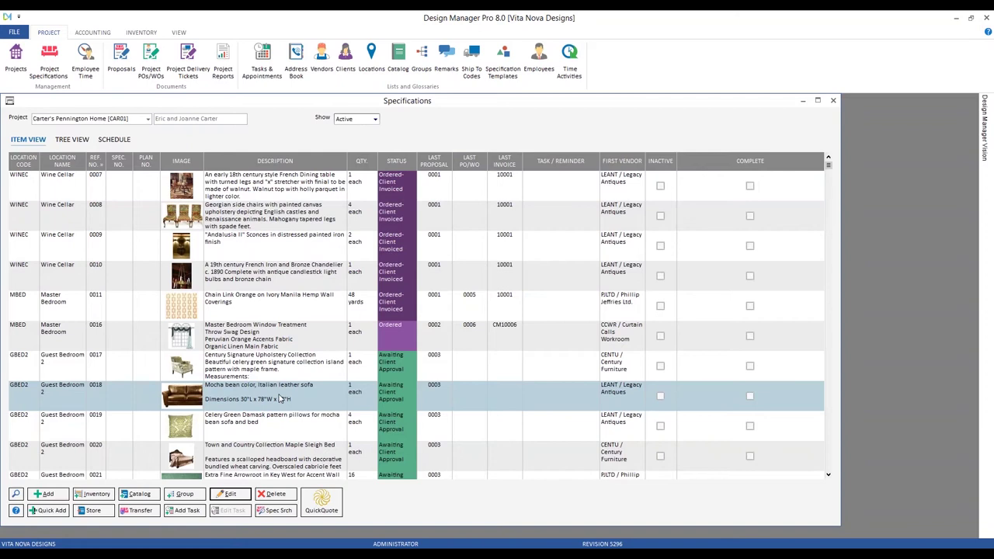
{"action": "double_click", "coordinate": [303, 392]}
{"action": "left_click", "coordinate": [325, 413]}
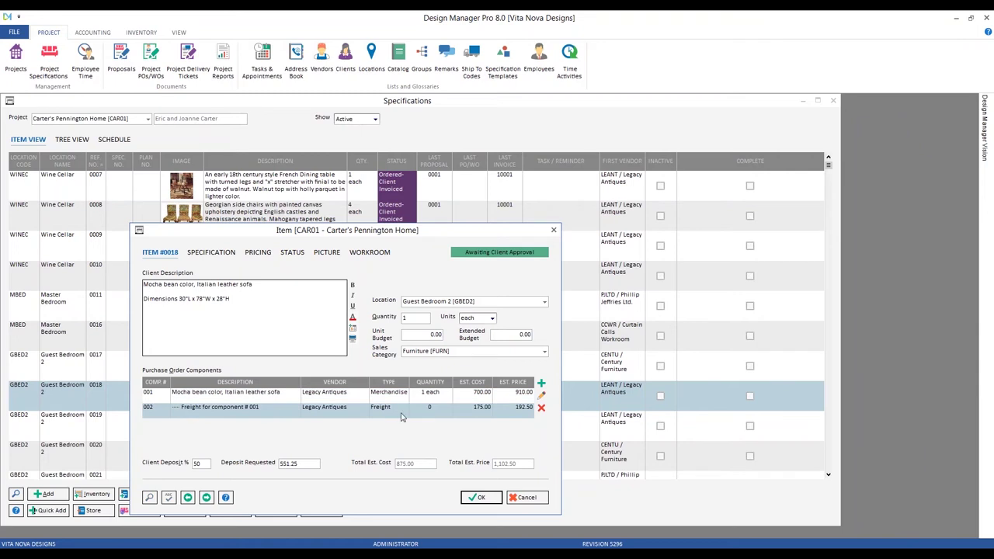
{"action": "left_click", "coordinate": [526, 497]}
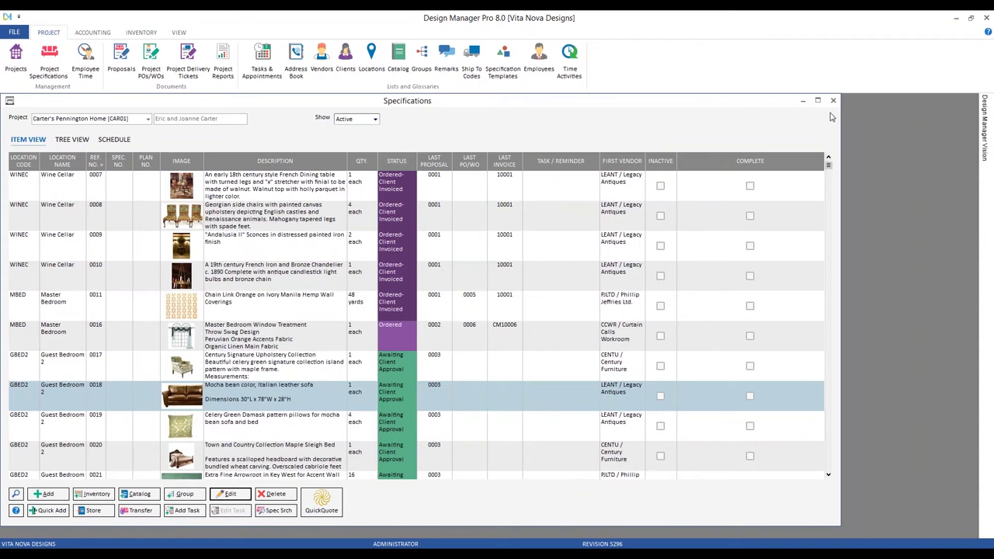
{"action": "left_click", "coordinate": [832, 100]}
{"action": "left_click", "coordinate": [35, 126]}
{"action": "left_click", "coordinate": [36, 128]}
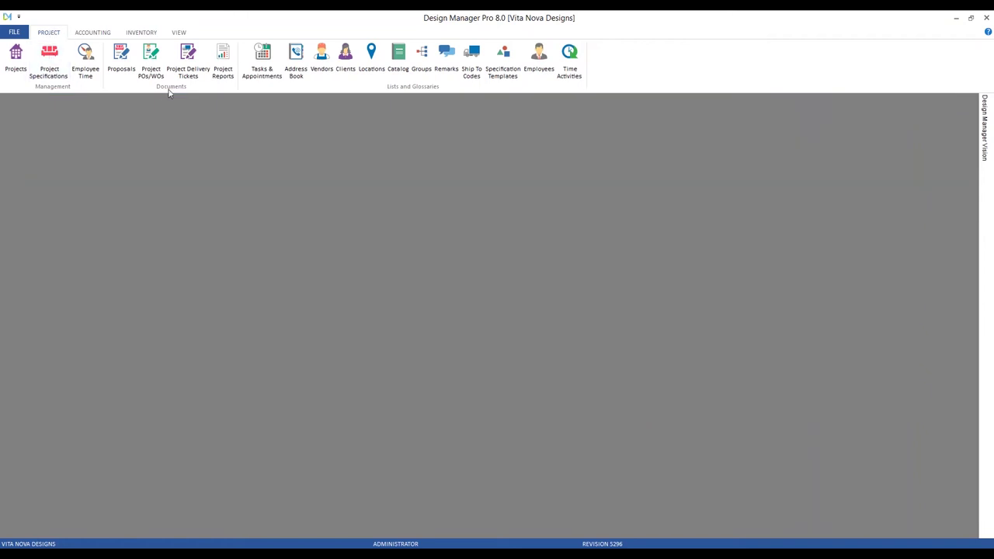
Show the purchase and work orders of project CAR01 and start a new purchase order
{"action": "left_click", "coordinate": [151, 67]}
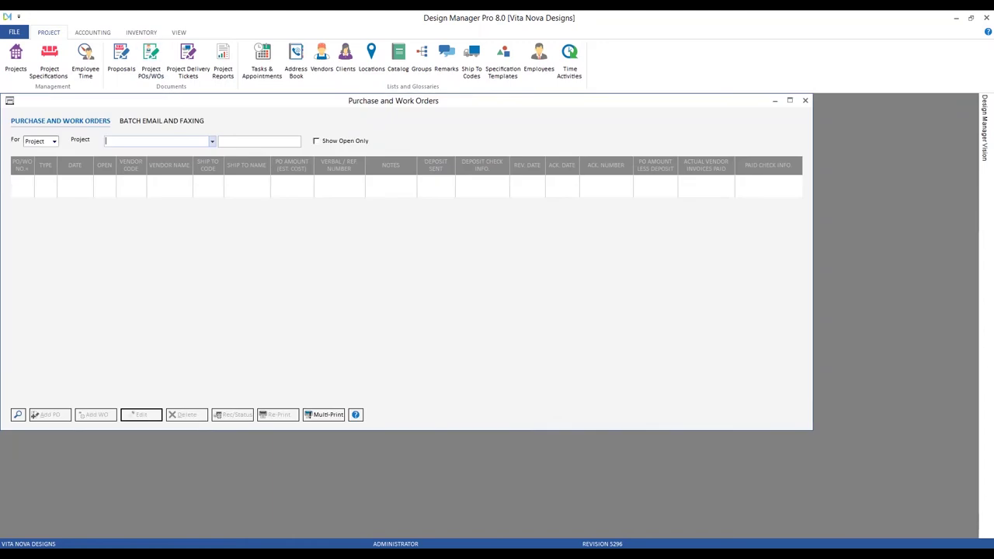
{"action": "left_click_drag", "start_coordinate": [186, 102], "coordinate": [301, 167]}
{"action": "type", "text": "car"}
{"action": "key", "text": "Down"}
{"action": "key", "text": "Return"}
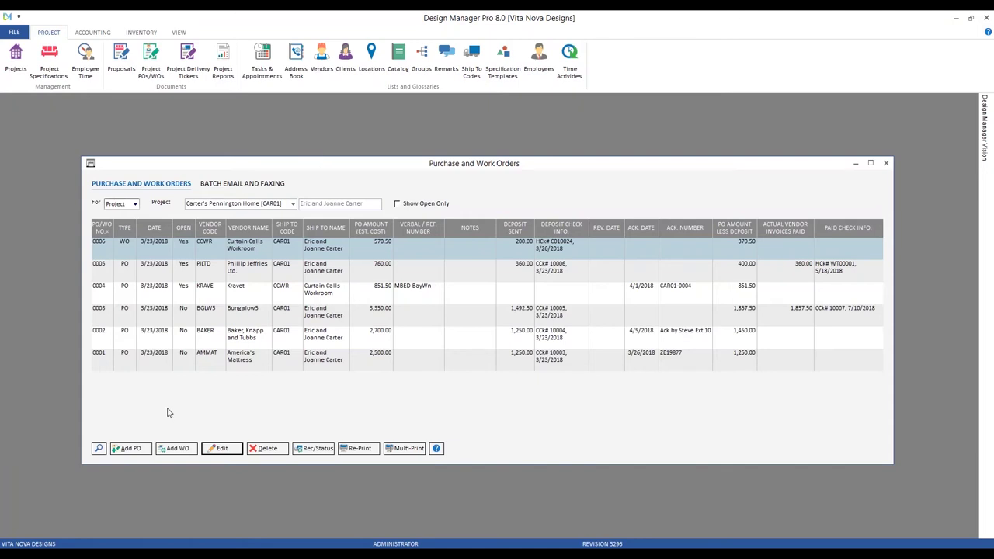
{"action": "left_click", "coordinate": [130, 449]}
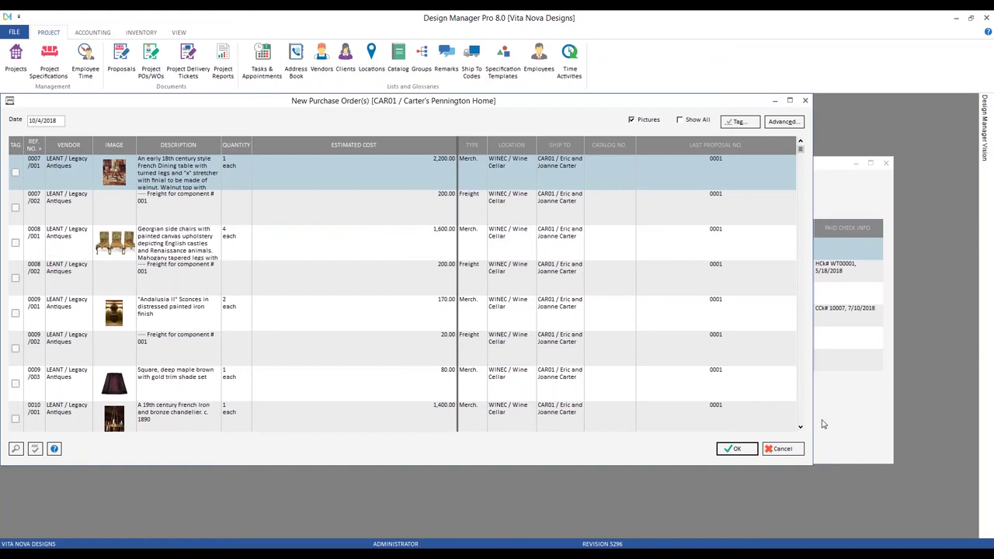
Examine the leather sofa's merchandise line 0018/001 and freight line 0018/002 among the components available for ordering
{"action": "left_click", "coordinate": [124, 273]}
{"action": "scroll", "coordinate": [128, 291], "scroll_direction": "down", "scroll_amount": 1}
{"action": "scroll", "coordinate": [128, 290], "scroll_direction": "down", "scroll_amount": 2}
{"action": "left_click", "coordinate": [49, 307]}
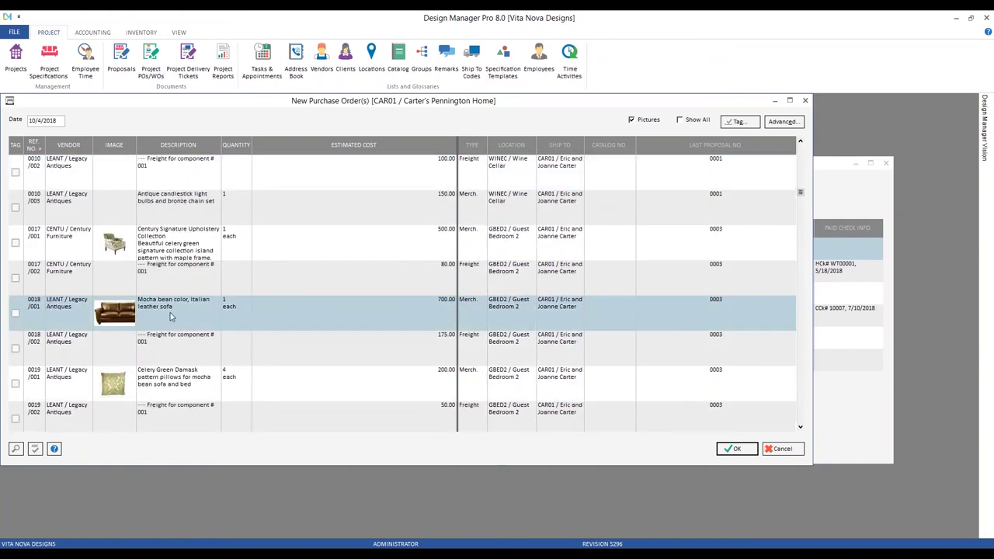
{"action": "left_click", "coordinate": [86, 345]}
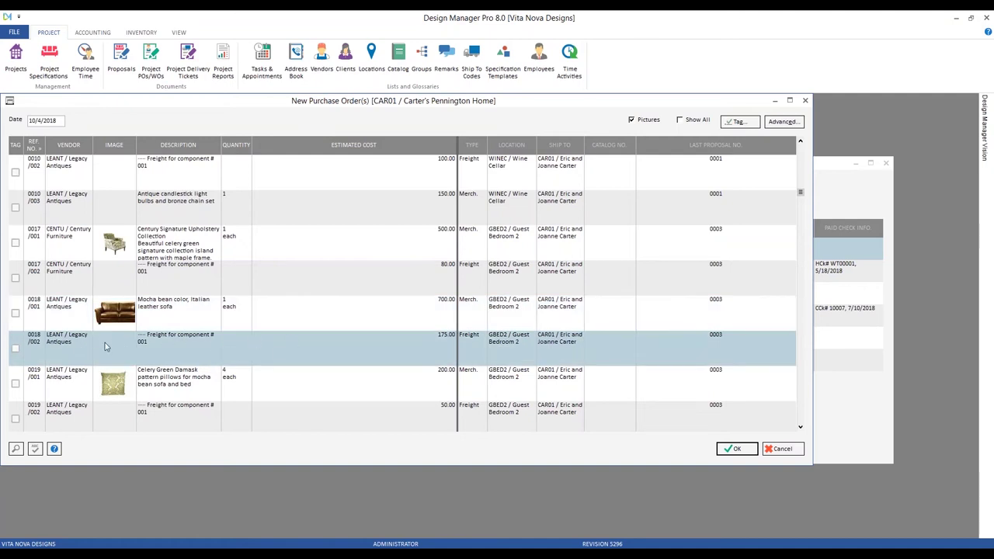
{"action": "left_click", "coordinate": [38, 310]}
{"action": "left_click", "coordinate": [39, 343]}
{"action": "left_click", "coordinate": [165, 351]}
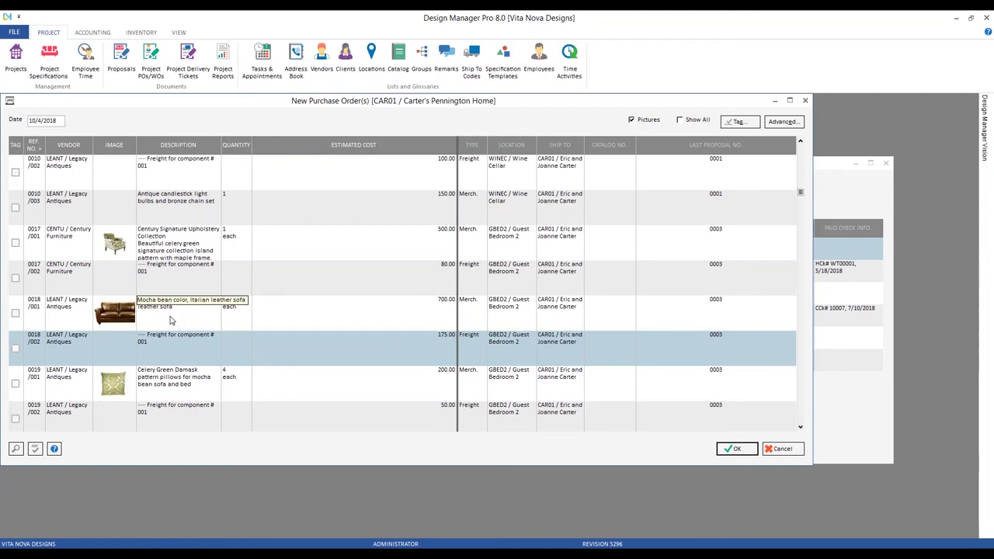
{"action": "left_click", "coordinate": [171, 320]}
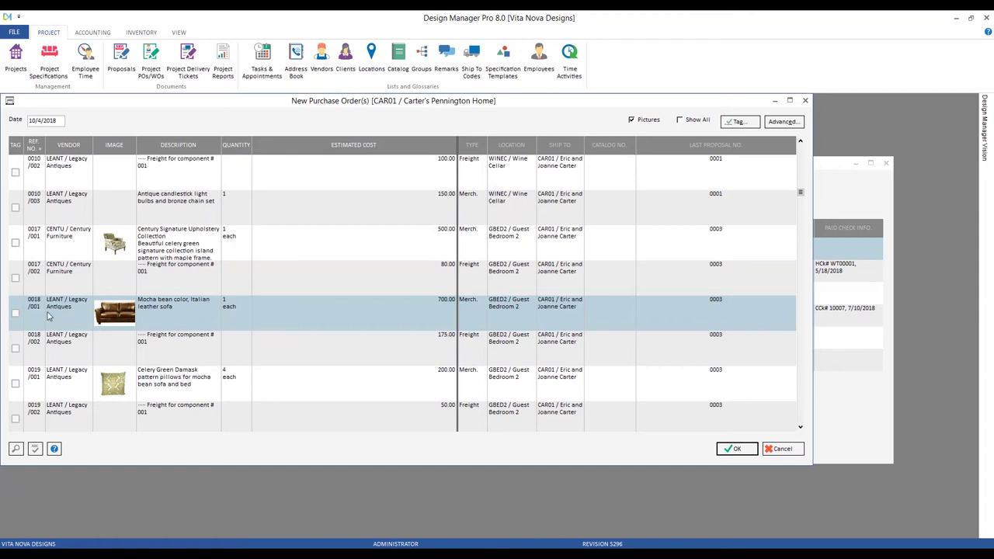
Tag the leather sofa 0018 and the damask pillows 0019 for ordering, each with its freight component
{"action": "left_click", "coordinate": [16, 314]}
{"action": "left_click", "coordinate": [143, 358]}
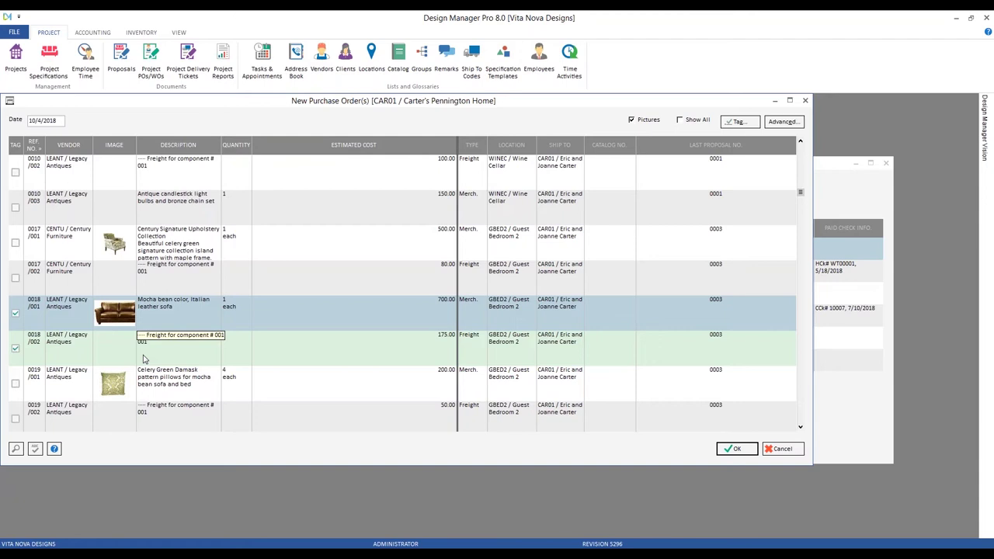
{"action": "left_click", "coordinate": [16, 348]}
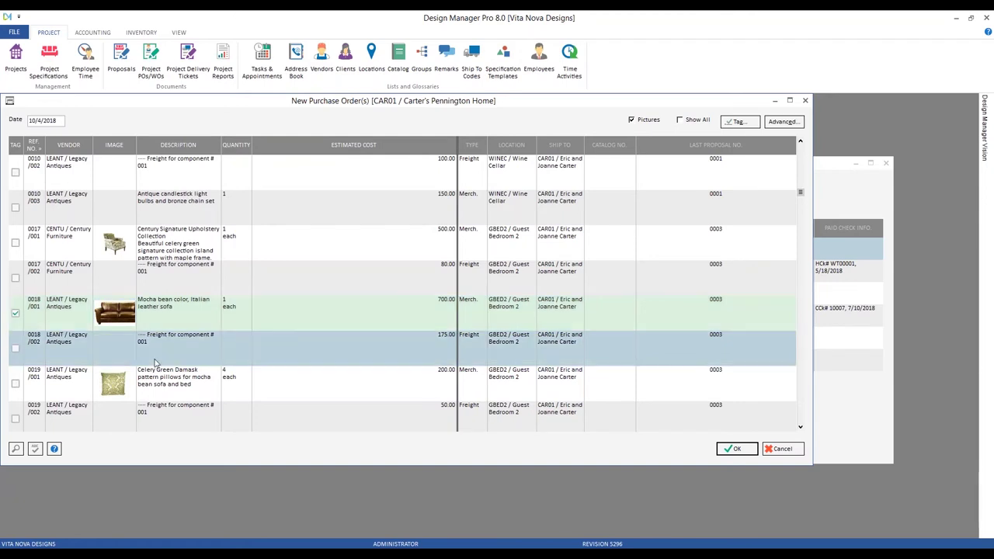
{"action": "left_click", "coordinate": [15, 348]}
{"action": "left_click", "coordinate": [16, 384]}
{"action": "scroll", "coordinate": [109, 402], "scroll_direction": "down", "scroll_amount": 2}
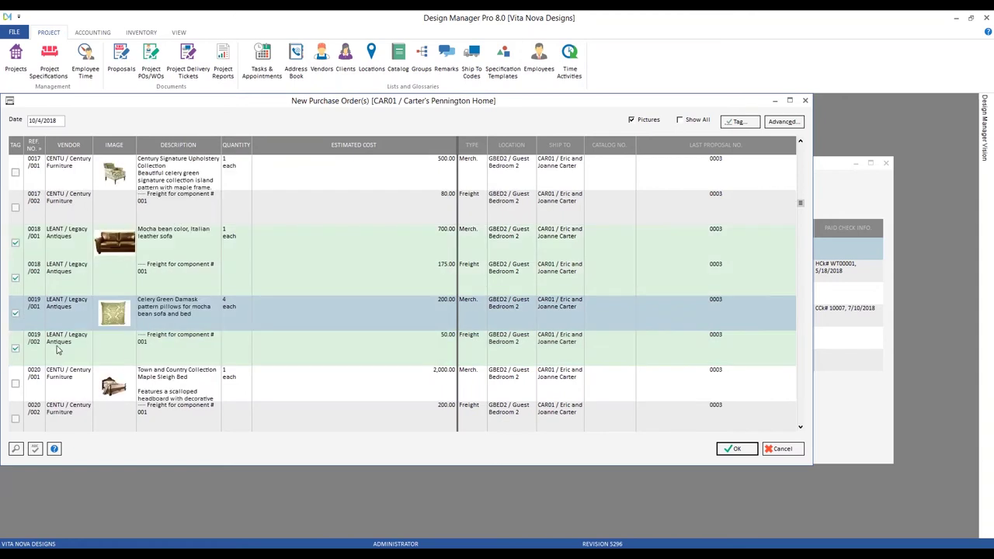
{"action": "left_click", "coordinate": [163, 352]}
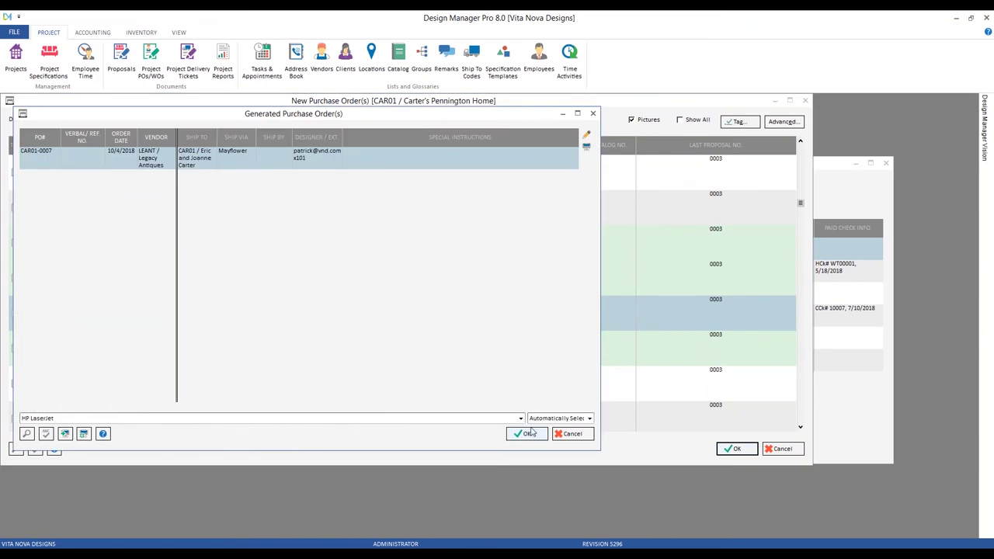
Preview the generated Legacy Antiques purchase order through its totals on page 2, then reject it
{"action": "left_click", "coordinate": [528, 434]}
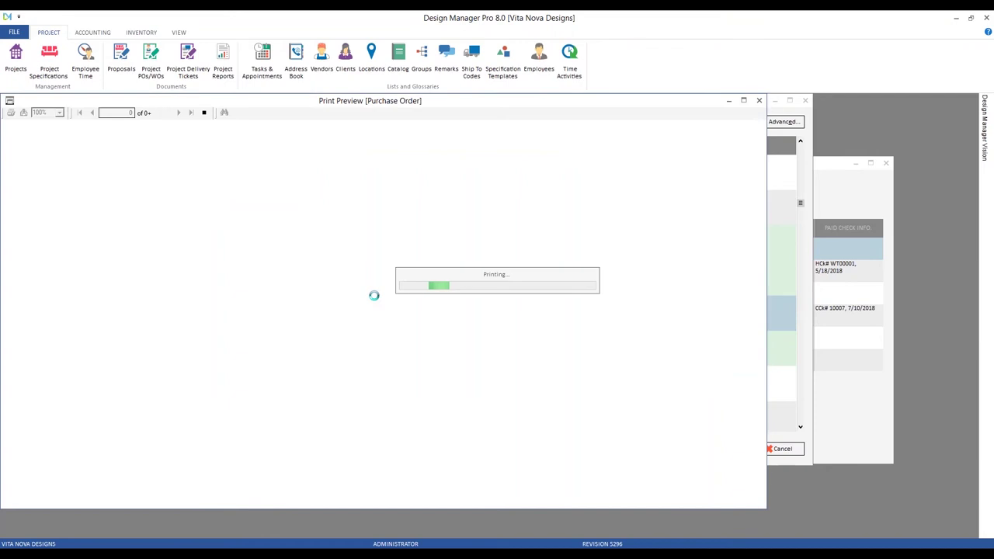
{"action": "scroll", "coordinate": [339, 282], "scroll_direction": "down", "scroll_amount": 4}
{"action": "left_click", "coordinate": [179, 112]}
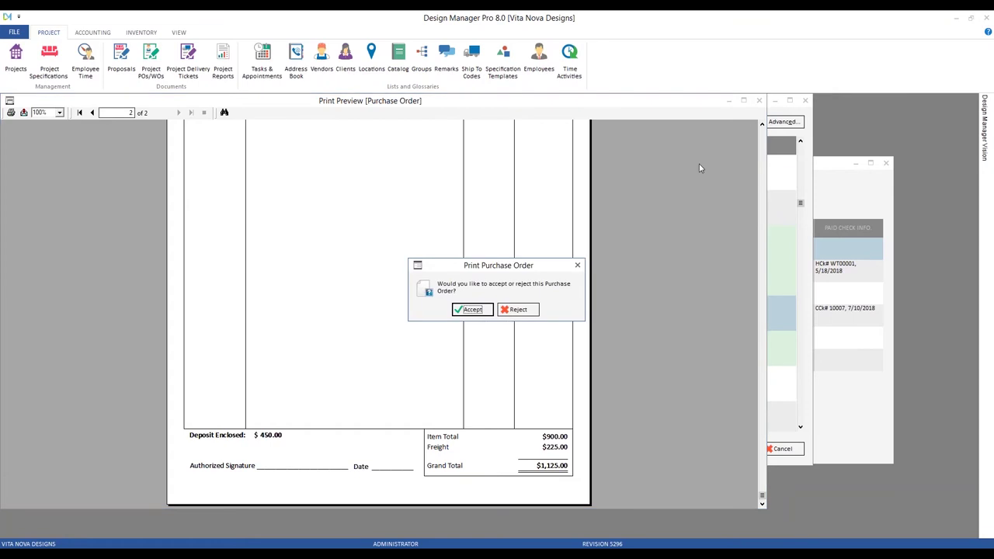
{"action": "key", "text": "Return"}
{"action": "key", "text": "Return"}
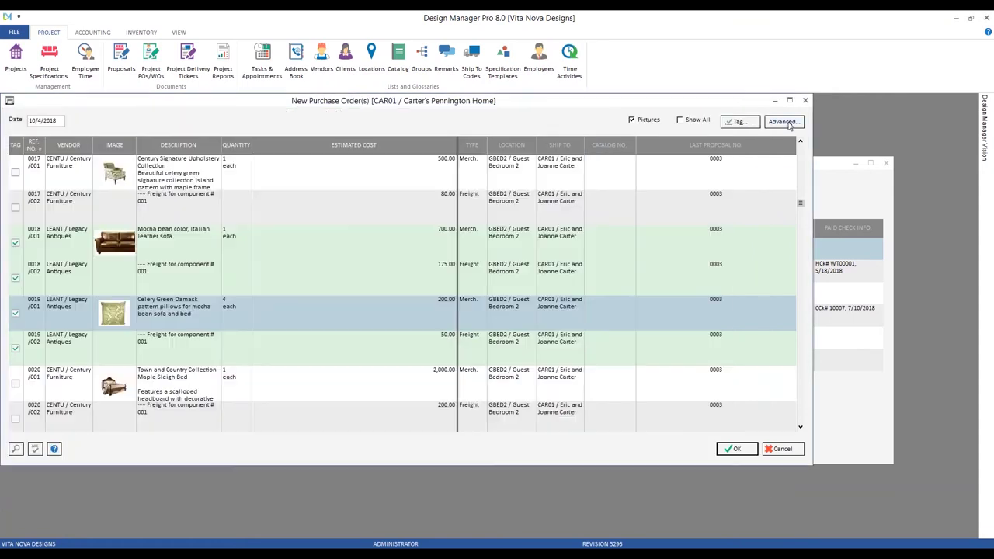
Set the purchase order freight style to List in the advanced options of project CAR01
{"action": "left_click", "coordinate": [783, 122]}
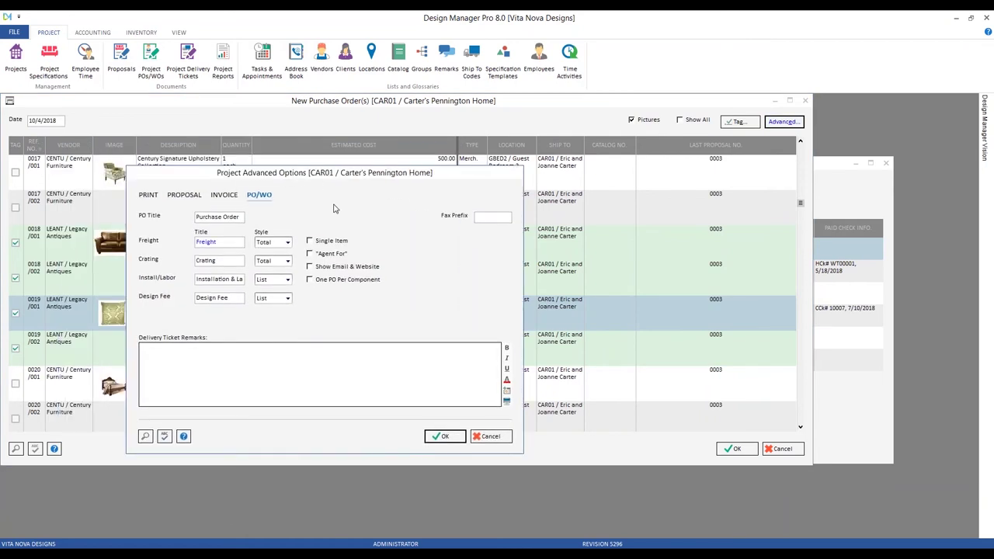
{"action": "left_click", "coordinate": [288, 243]}
{"action": "left_click", "coordinate": [284, 257]}
{"action": "left_click", "coordinate": [443, 436]}
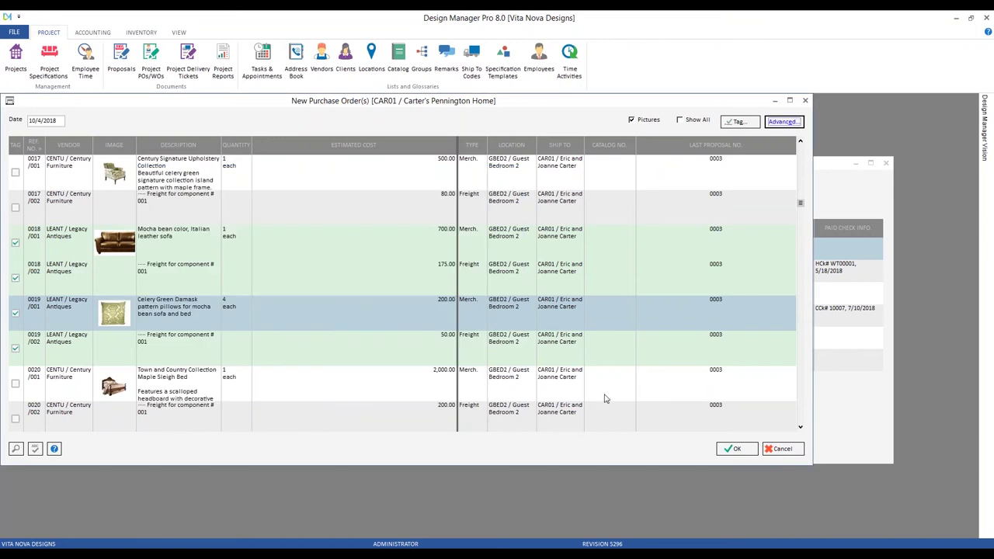
Generate the Legacy Antiques purchase order again, review both pages of its preview, accept it and close the order list
{"action": "left_click", "coordinate": [737, 449]}
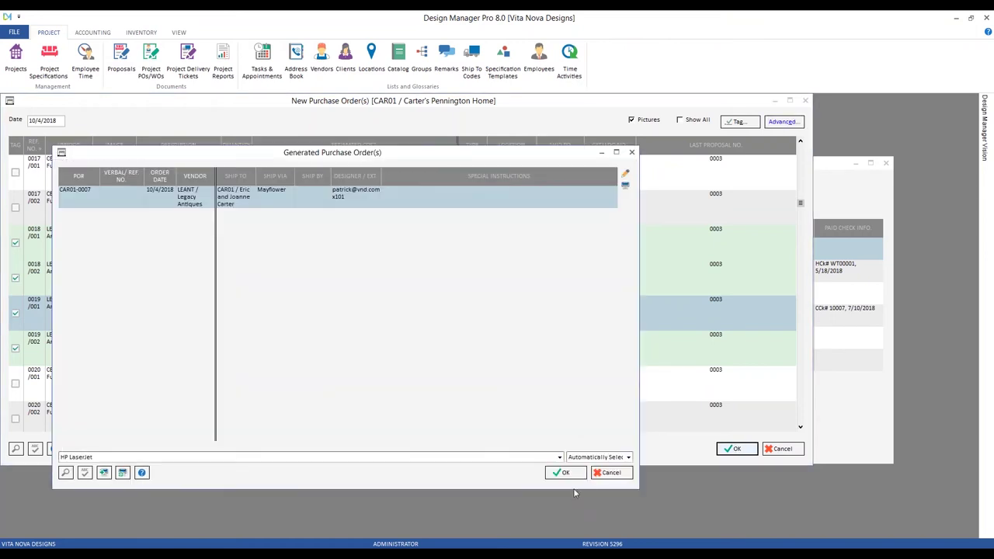
{"action": "left_click", "coordinate": [571, 475]}
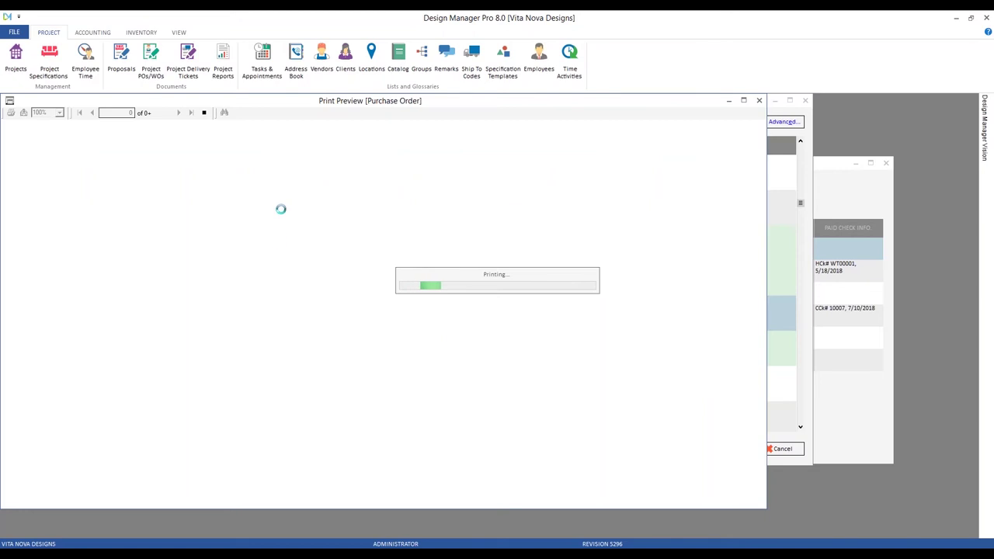
{"action": "scroll", "coordinate": [302, 403], "scroll_direction": "down", "scroll_amount": 3}
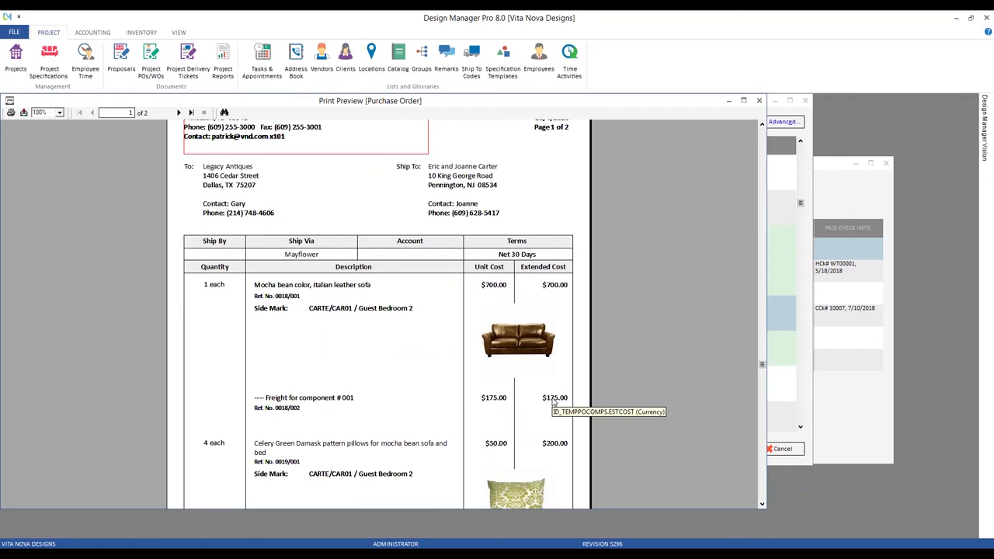
{"action": "scroll", "coordinate": [612, 245], "scroll_direction": "down", "scroll_amount": 2}
{"action": "left_click", "coordinate": [178, 113]}
{"action": "scroll", "coordinate": [555, 296], "scroll_direction": "down", "scroll_amount": 10}
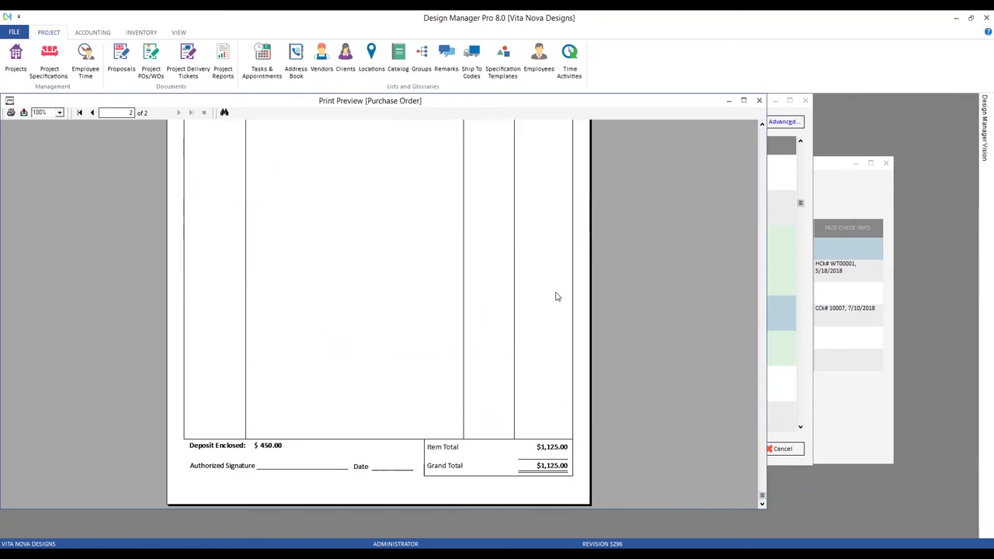
{"action": "left_click", "coordinate": [758, 100]}
{"action": "left_click", "coordinate": [473, 310]}
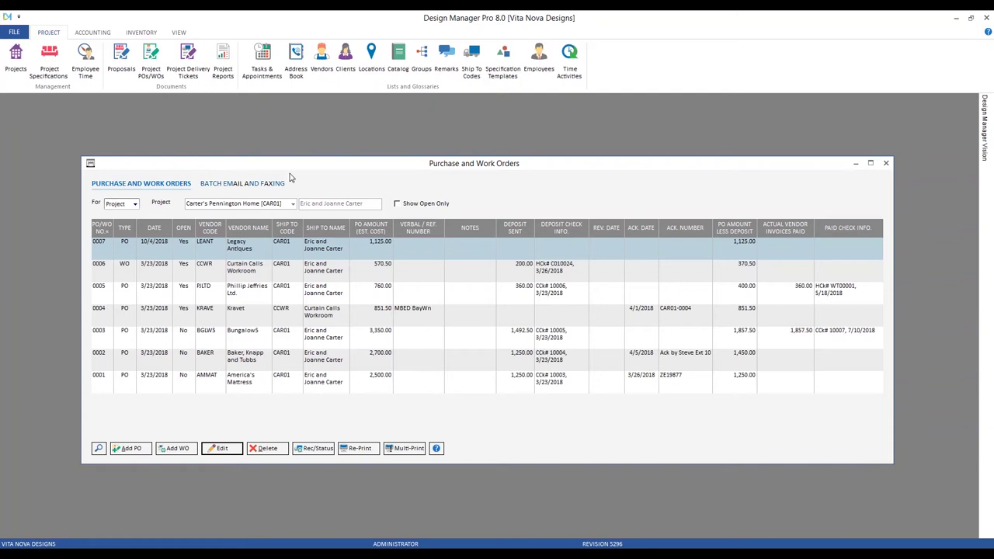
{"action": "double_click", "coordinate": [90, 163]}
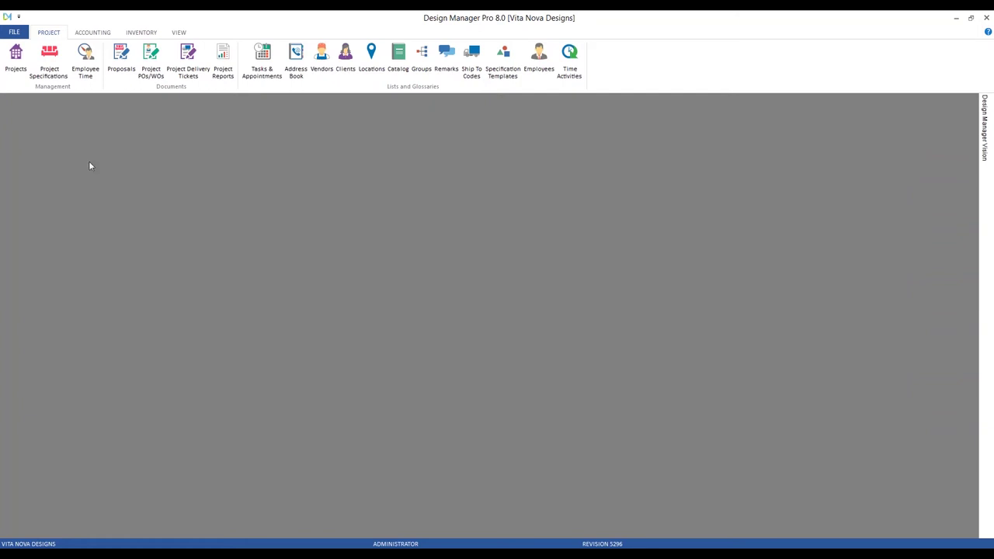
Set the purchase order freight style of project CAR01 to Ignore in its advanced options, save the project and close the project list
{"action": "left_click", "coordinate": [17, 62]}
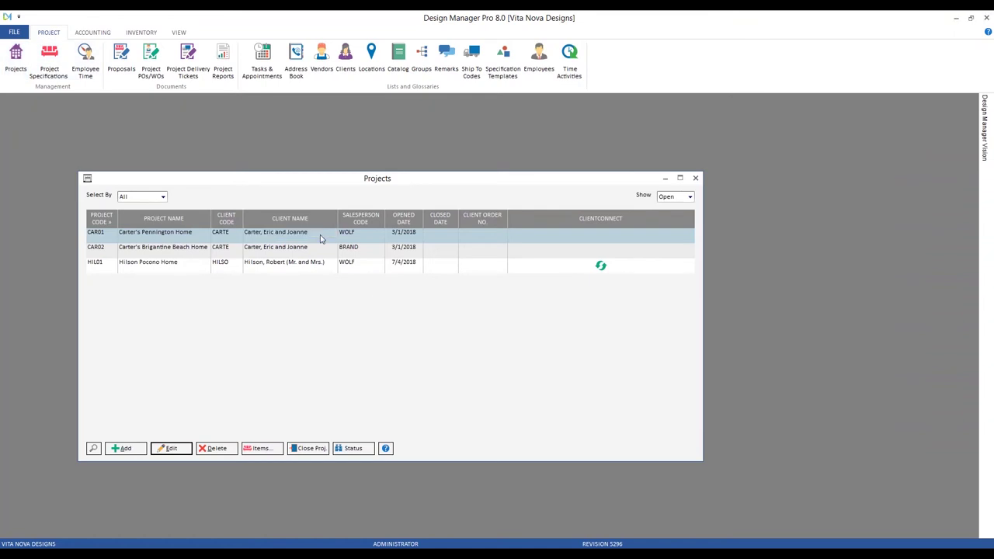
{"action": "double_click", "coordinate": [284, 235]}
{"action": "left_click", "coordinate": [145, 214]}
{"action": "left_click", "coordinate": [454, 250]}
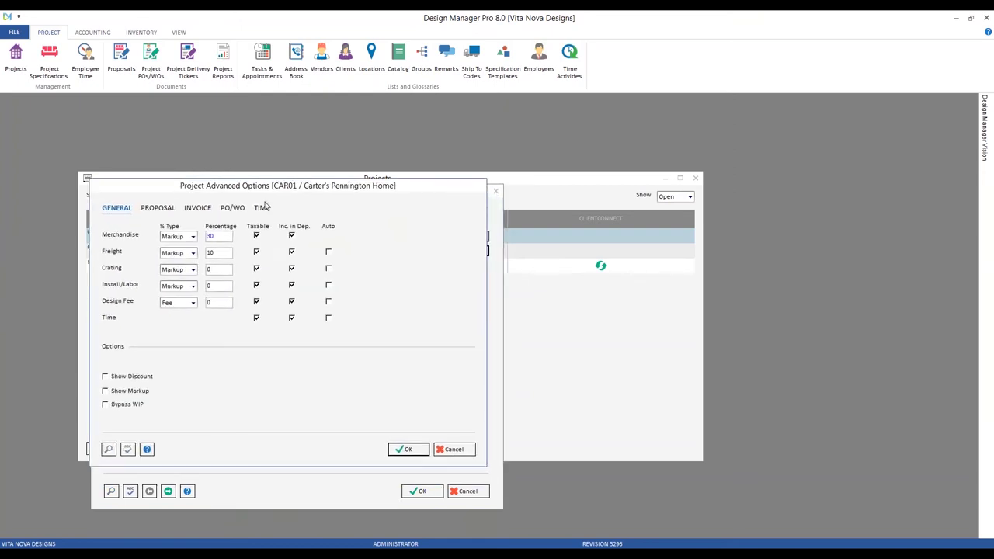
{"action": "left_click", "coordinate": [243, 211]}
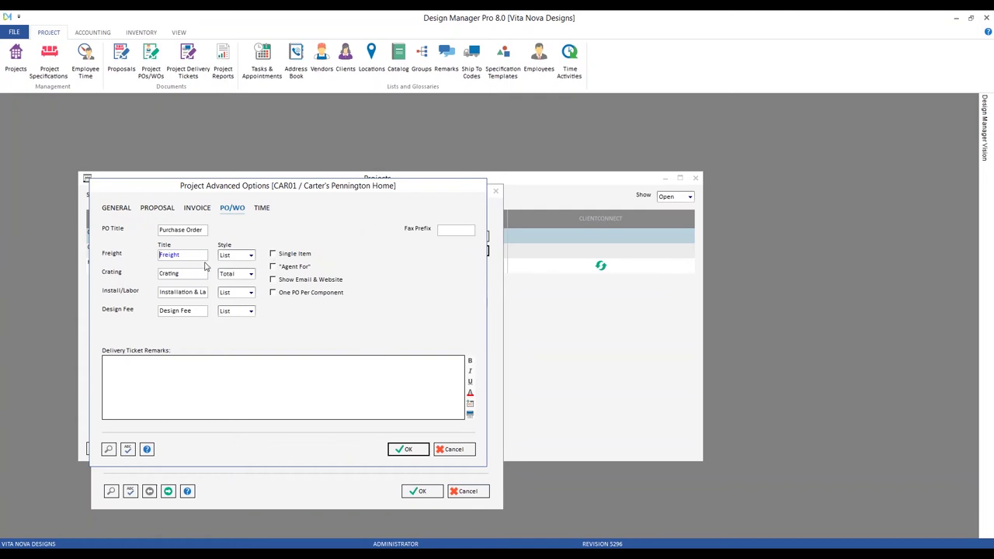
{"action": "left_click", "coordinate": [249, 257]}
{"action": "left_click", "coordinate": [236, 283]}
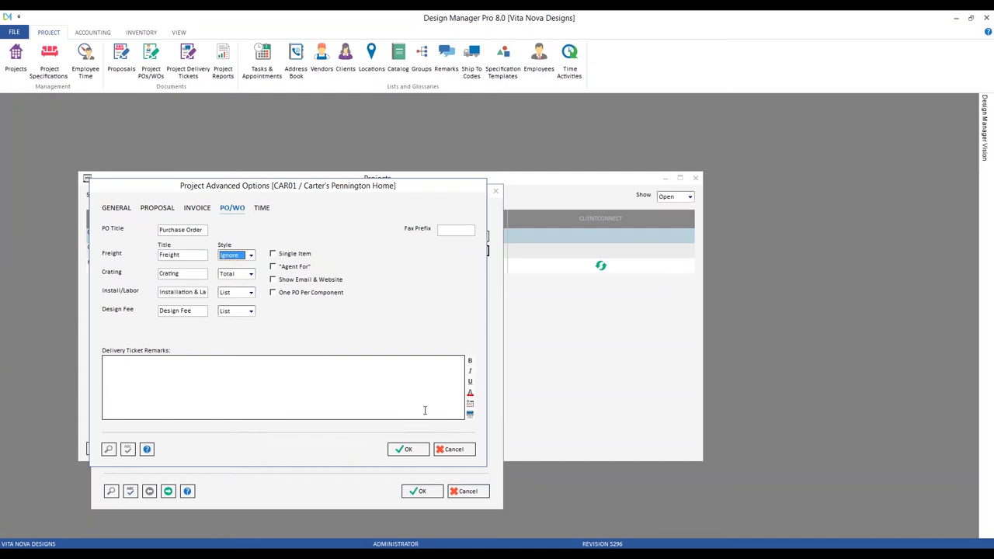
{"action": "left_click", "coordinate": [407, 450]}
{"action": "left_click", "coordinate": [424, 492]}
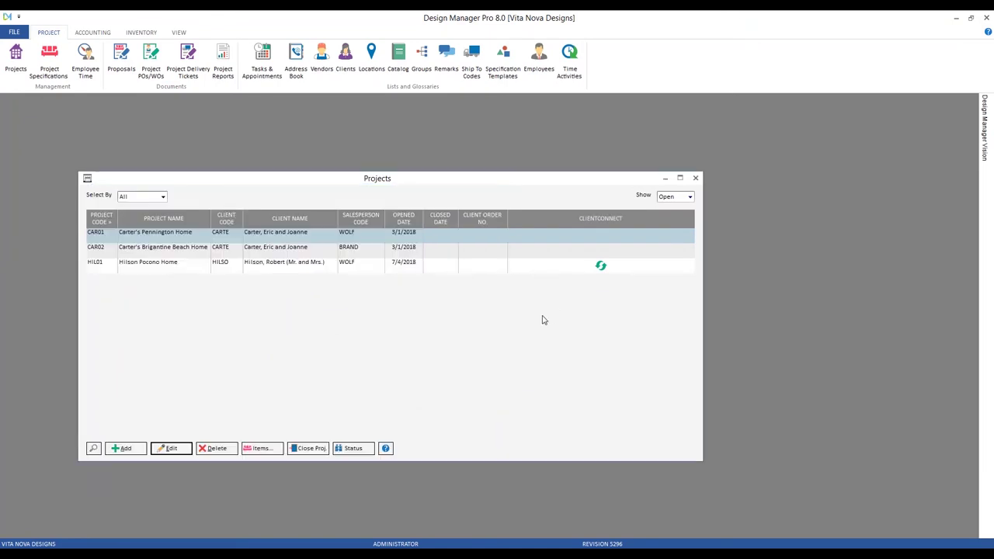
{"action": "left_click", "coordinate": [696, 179]}
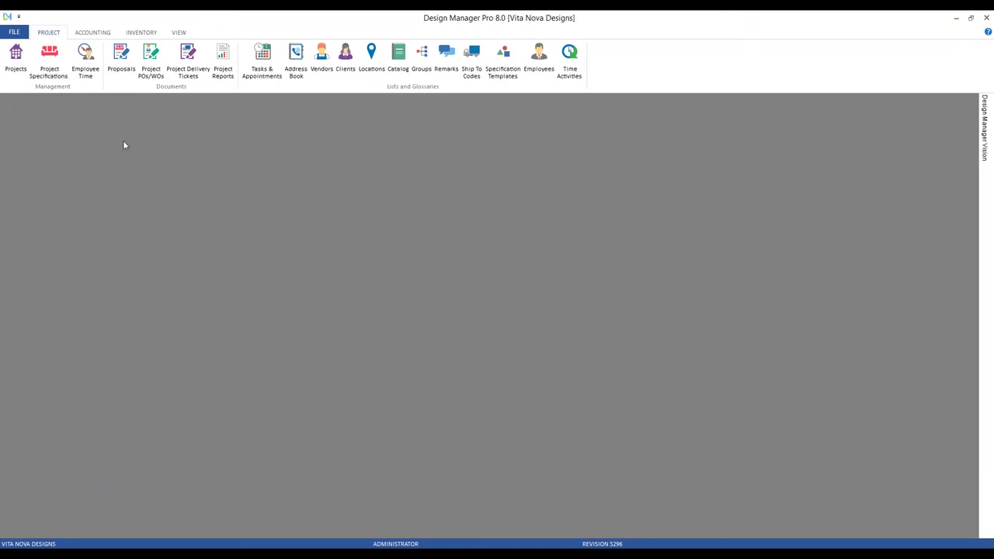
Start a new purchase order for project CAR01 and sort the available items by reference number
{"action": "left_click", "coordinate": [150, 58]}
{"action": "type", "text": "car"}
{"action": "key", "text": "Down"}
{"action": "key", "text": "Return"}
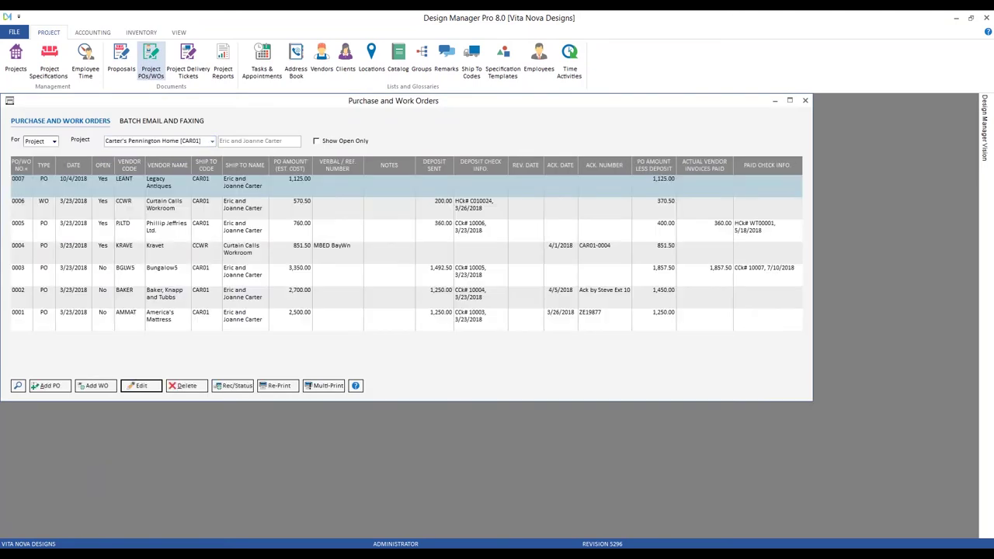
{"action": "left_click", "coordinate": [50, 385]}
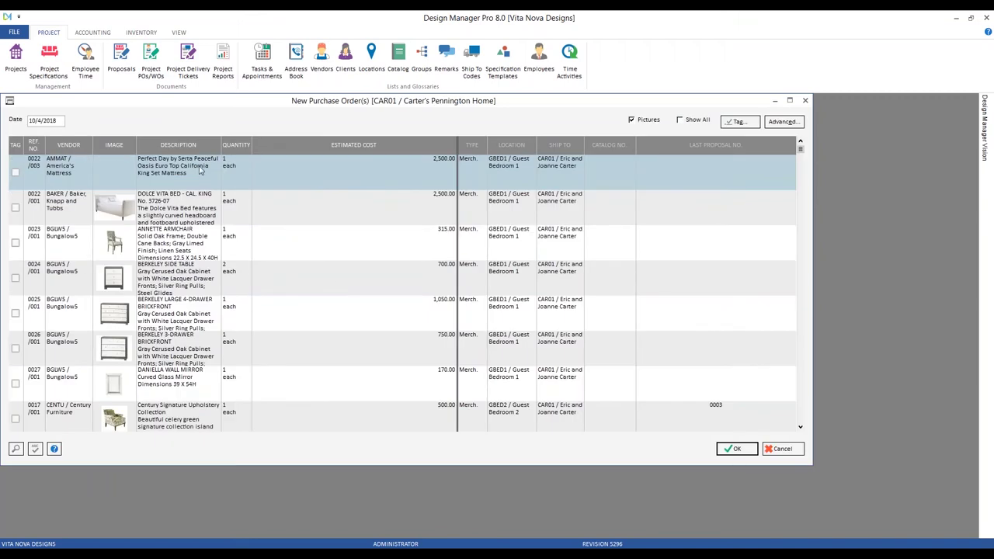
{"action": "left_click_drag", "start_coordinate": [189, 102], "coordinate": [241, 116]}
{"action": "left_click", "coordinate": [88, 160]}
Find item 0020, the Town and Country Collection Maple Sleigh Bed, and check its component's freight charge without changing it
{"action": "left_click", "coordinate": [221, 267]}
{"action": "scroll", "coordinate": [225, 277], "scroll_direction": "down", "scroll_amount": 4}
{"action": "left_click", "coordinate": [185, 295]}
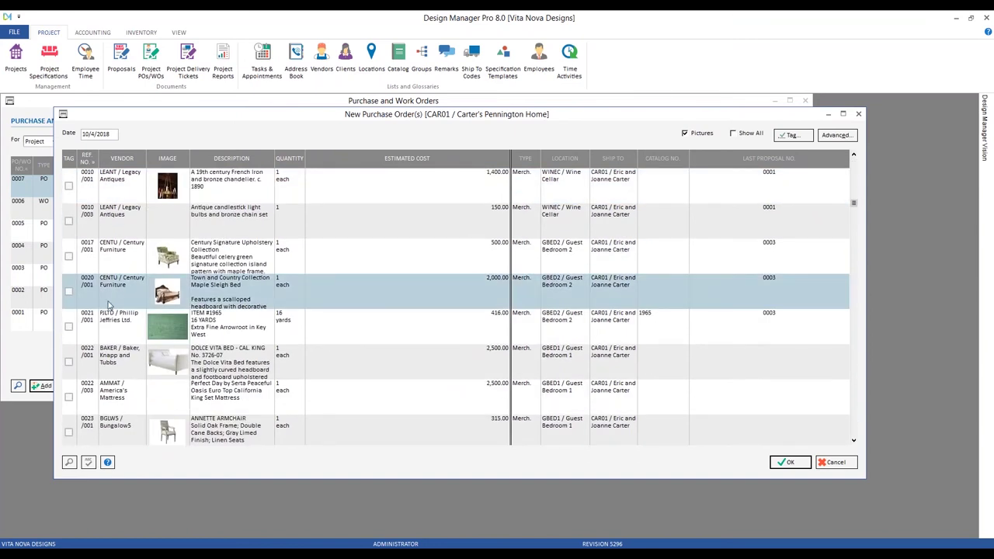
{"action": "scroll", "coordinate": [101, 377], "scroll_direction": "down", "scroll_amount": 1}
{"action": "scroll", "coordinate": [101, 377], "scroll_direction": "down", "scroll_amount": 2}
{"action": "left_click", "coordinate": [352, 261]}
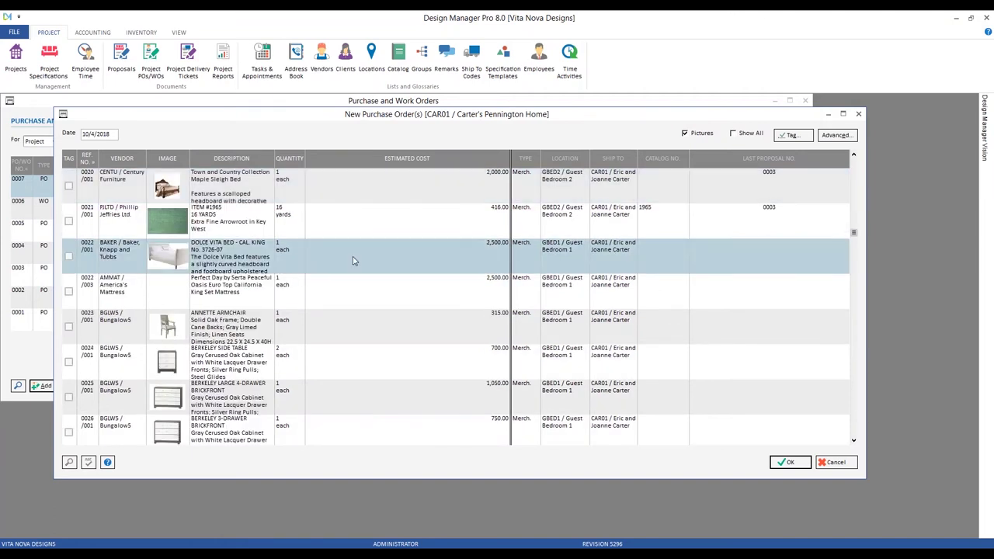
{"action": "scroll", "coordinate": [173, 239], "scroll_direction": "up", "scroll_amount": 1}
{"action": "left_click", "coordinate": [239, 224]}
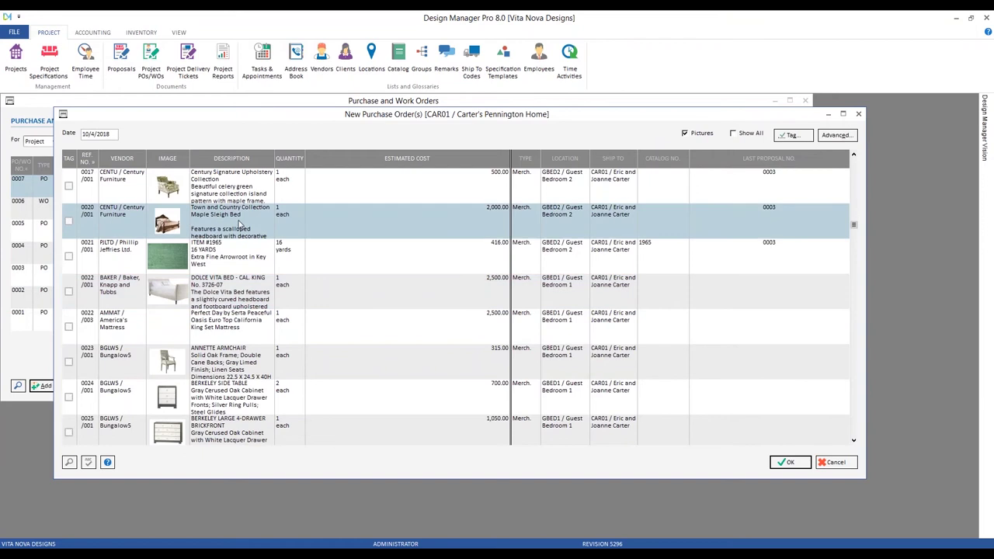
{"action": "double_click", "coordinate": [239, 224]}
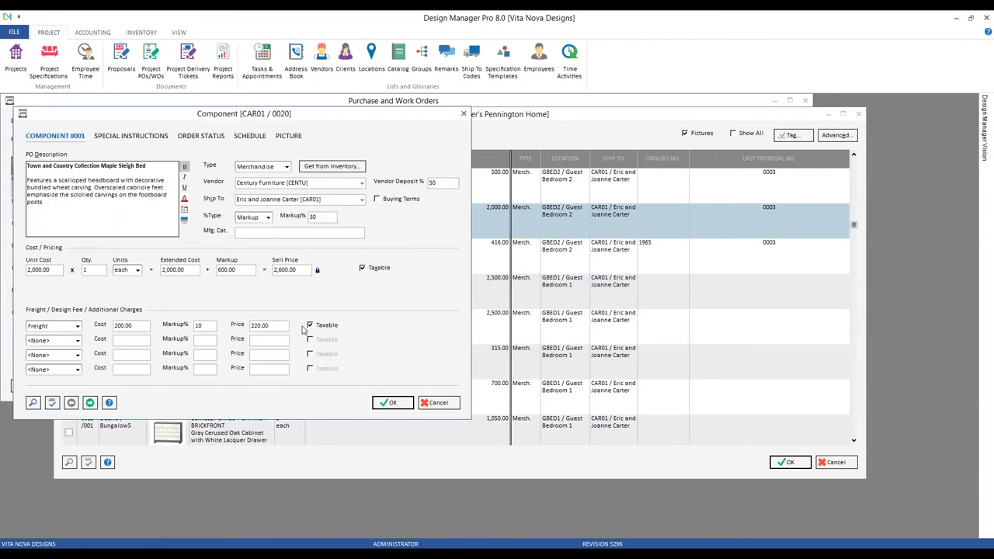
{"action": "left_click", "coordinate": [438, 403]}
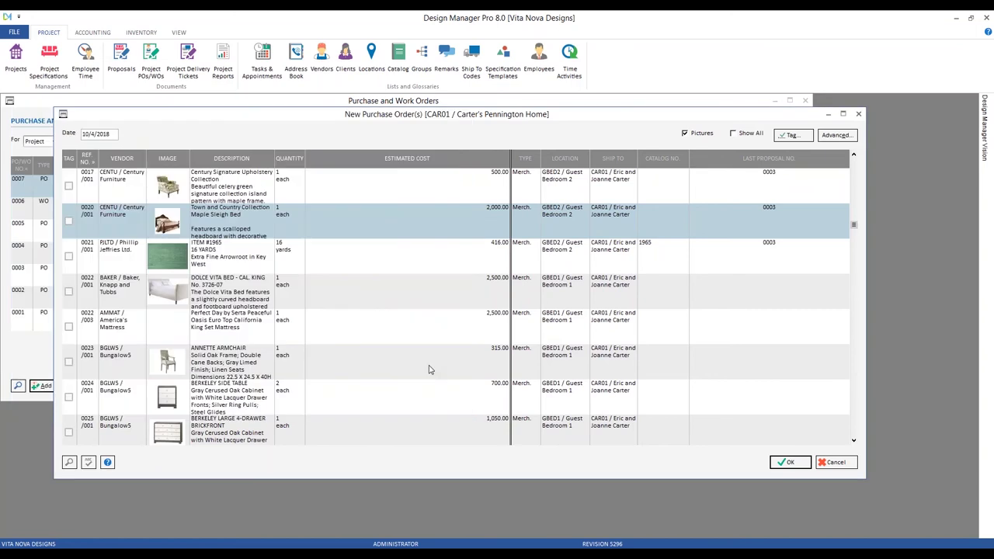
{"action": "left_click", "coordinate": [428, 369]}
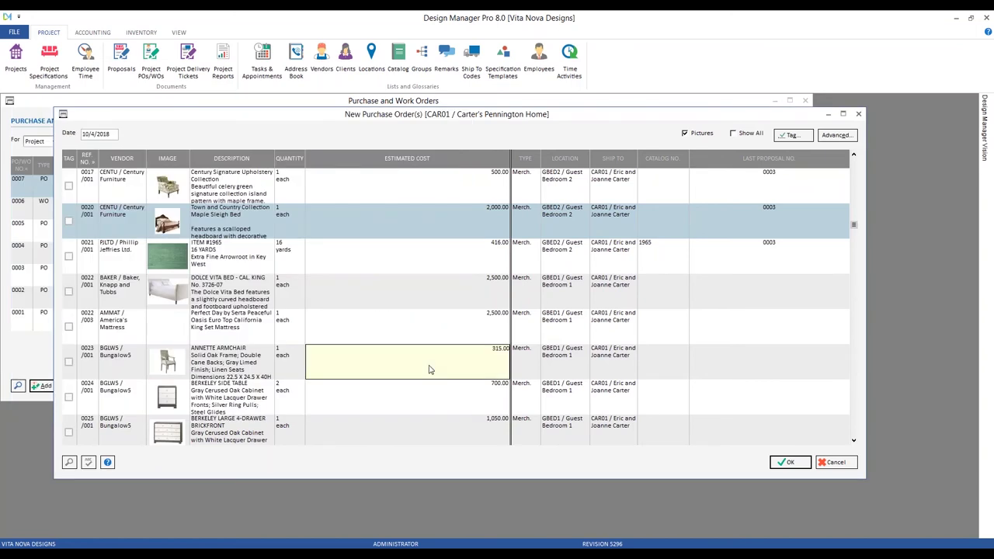
{"action": "key", "text": "Escape"}
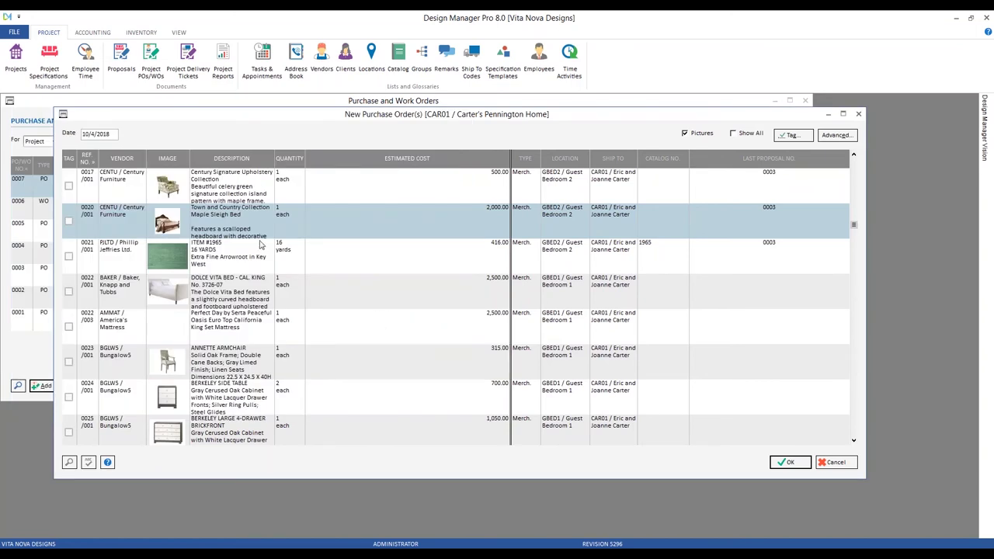
Generate the Century Furniture purchase order for the Maple Sleigh Bed, review the totals in its preview and accept it
{"action": "left_click", "coordinate": [70, 221]}
{"action": "left_click", "coordinate": [787, 463]}
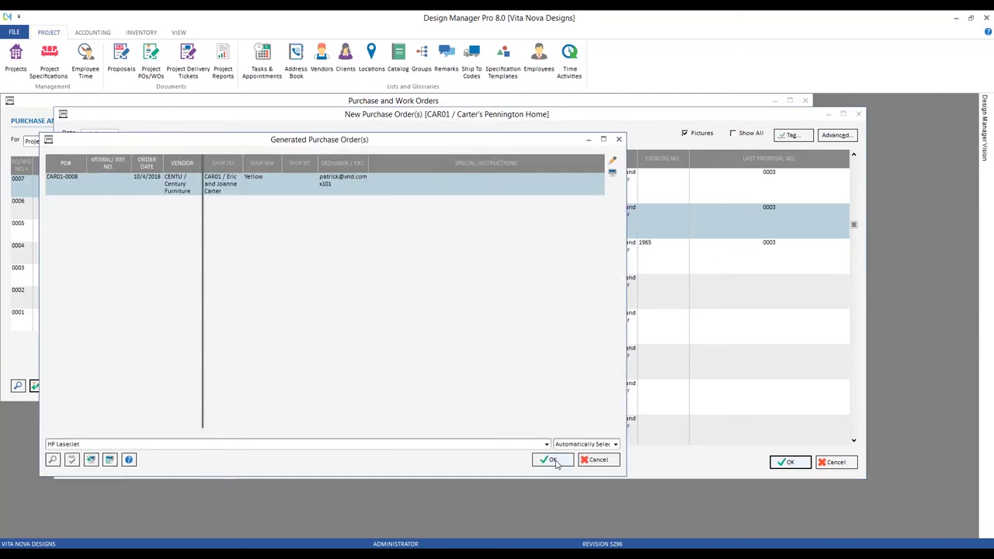
{"action": "left_click", "coordinate": [552, 459]}
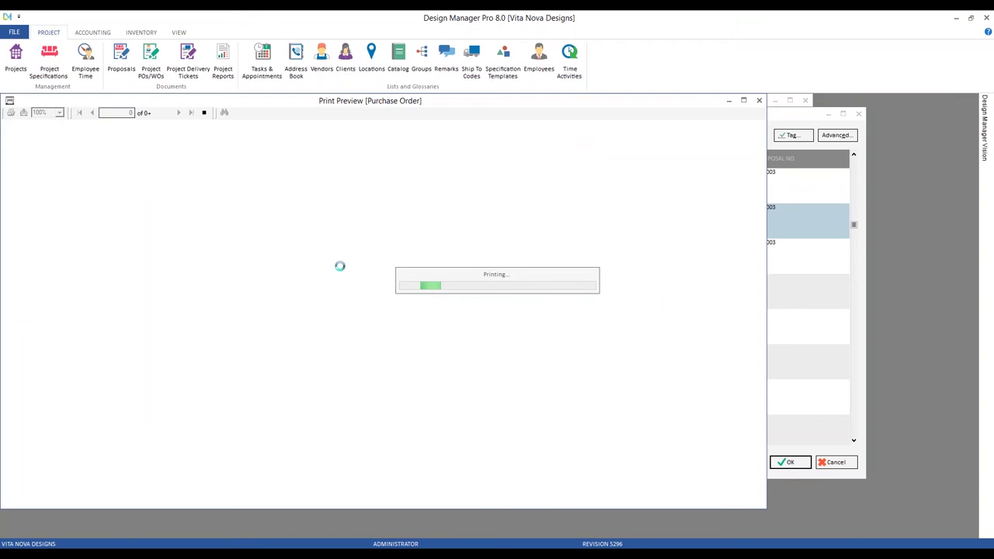
{"action": "scroll", "coordinate": [594, 426], "scroll_direction": "down", "scroll_amount": 3}
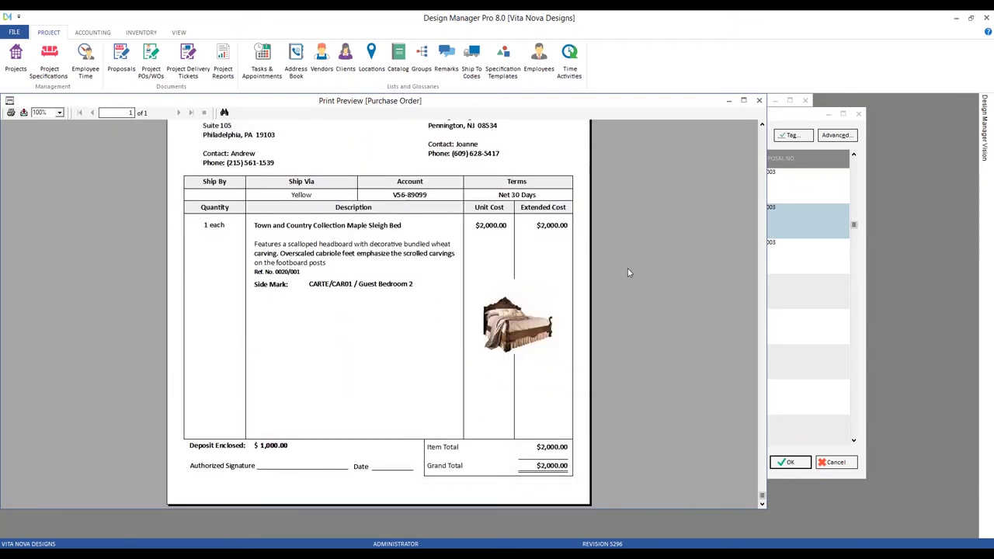
{"action": "left_click", "coordinate": [759, 100]}
{"action": "left_click", "coordinate": [486, 310]}
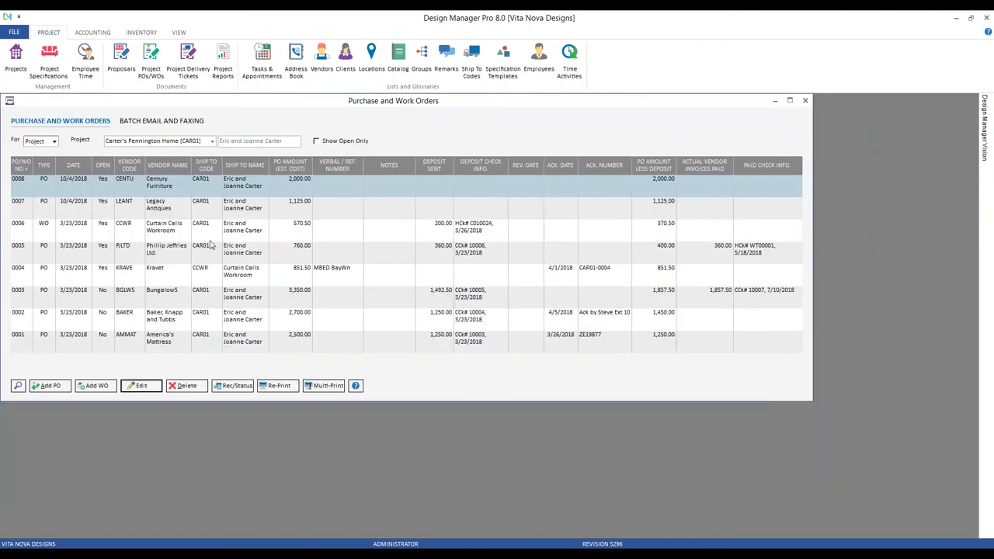
Examine the freight component of the Maple Sleigh Bed in the CAR01 specifications, then close the specification and order lists
{"action": "left_click", "coordinate": [48, 72]}
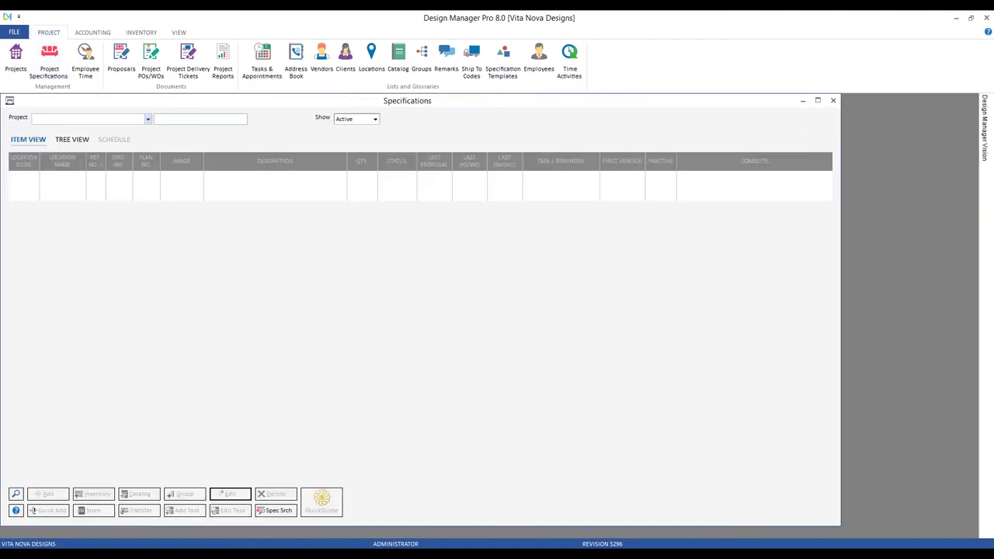
{"action": "key", "text": "Return"}
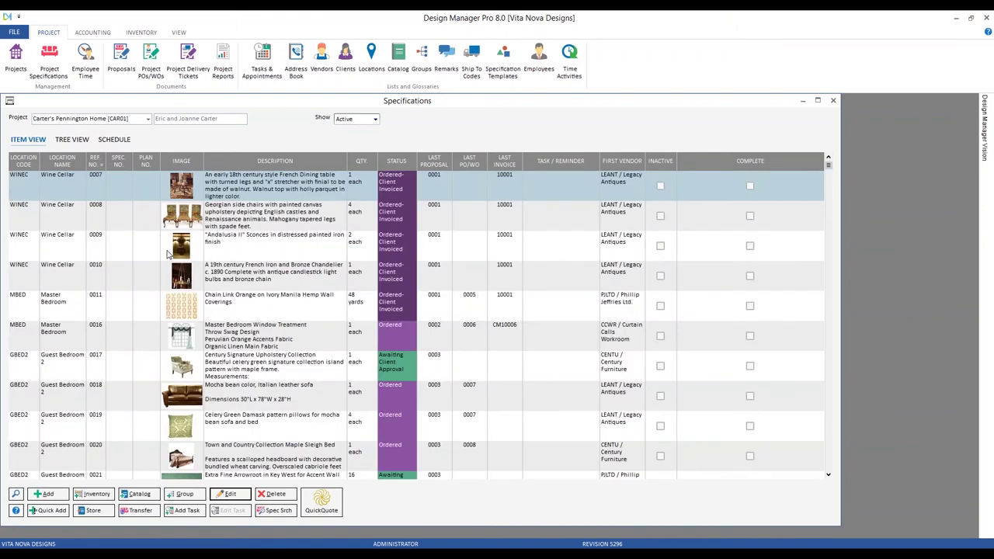
{"action": "scroll", "coordinate": [416, 325], "scroll_direction": "down", "scroll_amount": 3}
{"action": "double_click", "coordinate": [272, 362]}
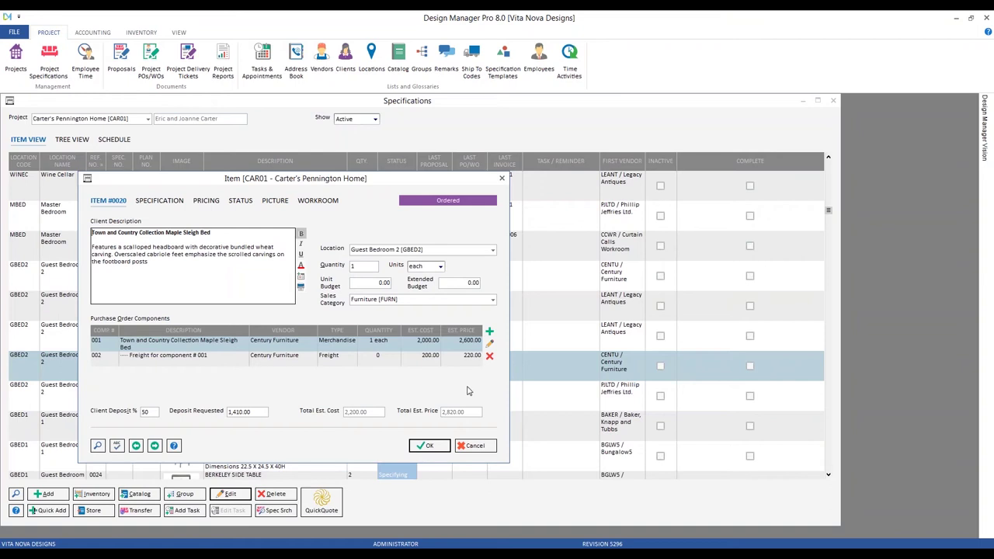
{"action": "left_click", "coordinate": [477, 447]}
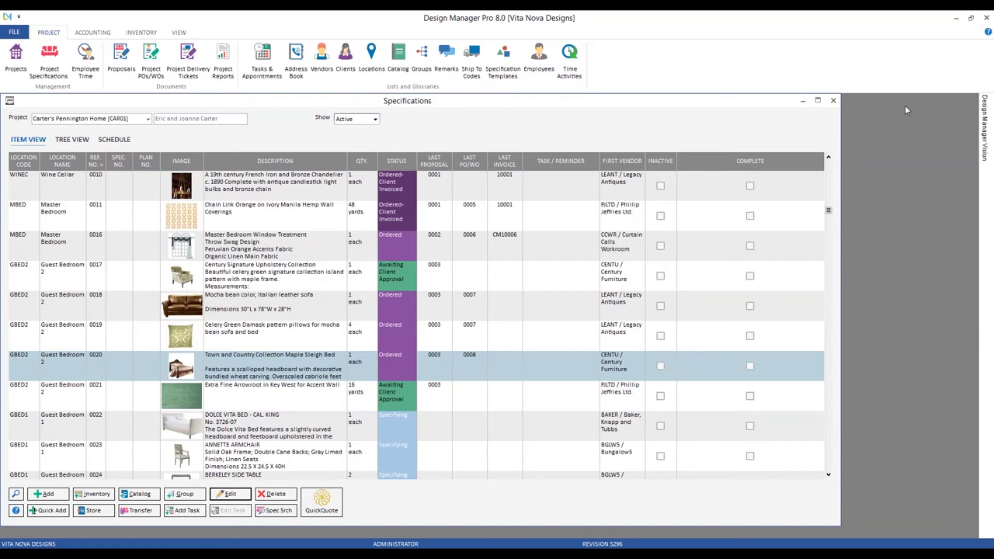
{"action": "left_click", "coordinate": [833, 101]}
{"action": "left_click", "coordinate": [9, 100]}
{"action": "left_click", "coordinate": [28, 177]}
Set the purchase order freight style of project CAR01 to Total in its advanced options, save the project and close the project list
{"action": "left_click", "coordinate": [15, 58]}
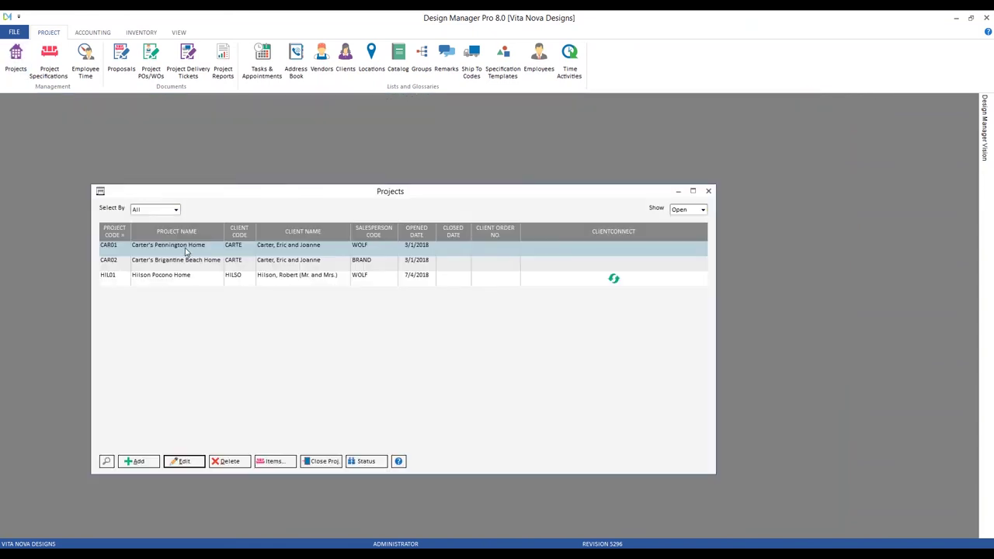
{"action": "double_click", "coordinate": [186, 252]}
{"action": "left_click", "coordinate": [157, 226]}
{"action": "left_click", "coordinate": [467, 264]}
{"action": "left_click", "coordinate": [260, 240]}
{"action": "left_click", "coordinate": [278, 287]}
{"action": "left_click", "coordinate": [271, 300]}
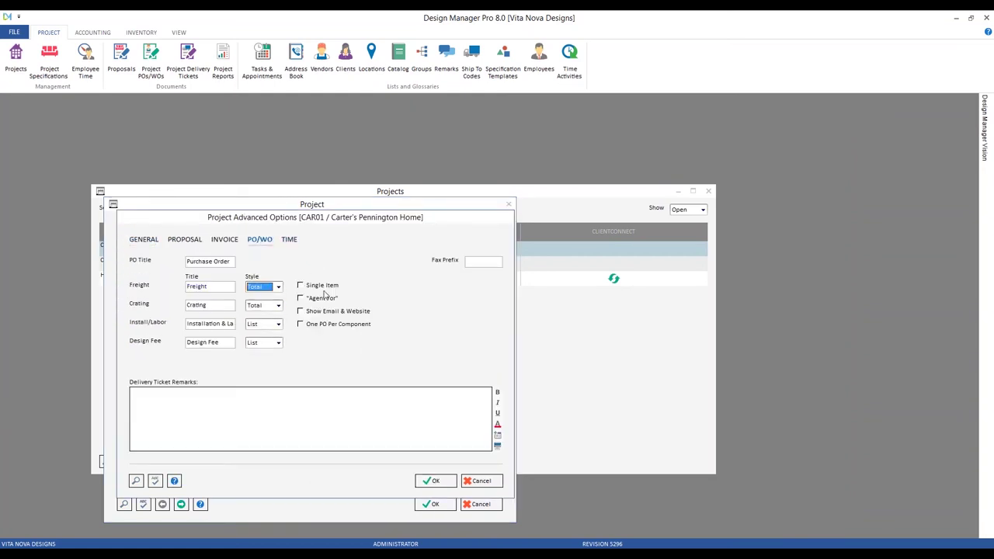
{"action": "left_click", "coordinate": [435, 482]}
{"action": "left_click", "coordinate": [436, 505]}
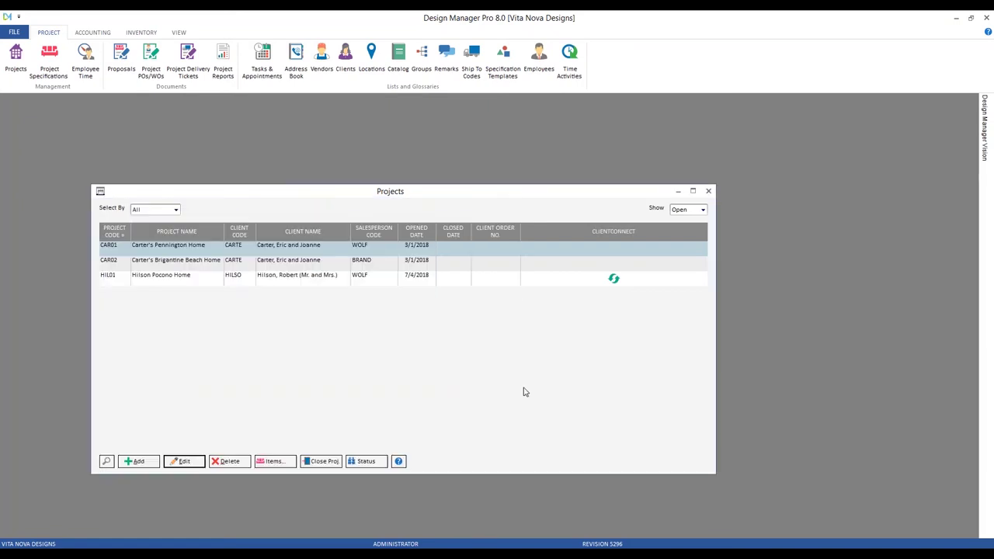
{"action": "left_click", "coordinate": [708, 191]}
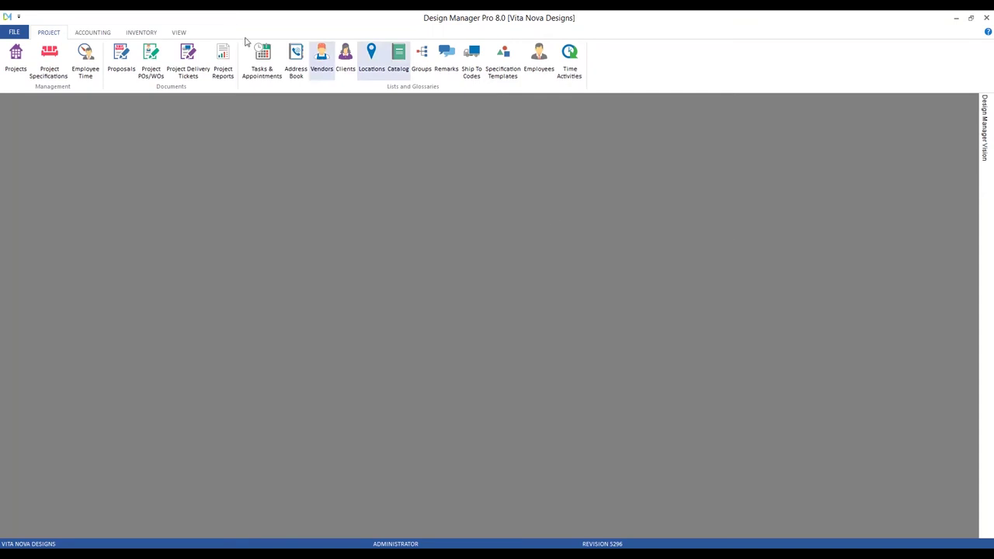
Open item 0012, the Knightsbridge Platform Bed, from the specifications of project CAR02
{"action": "left_click", "coordinate": [49, 62]}
{"action": "type", "text": "ch Home [CAR02"}
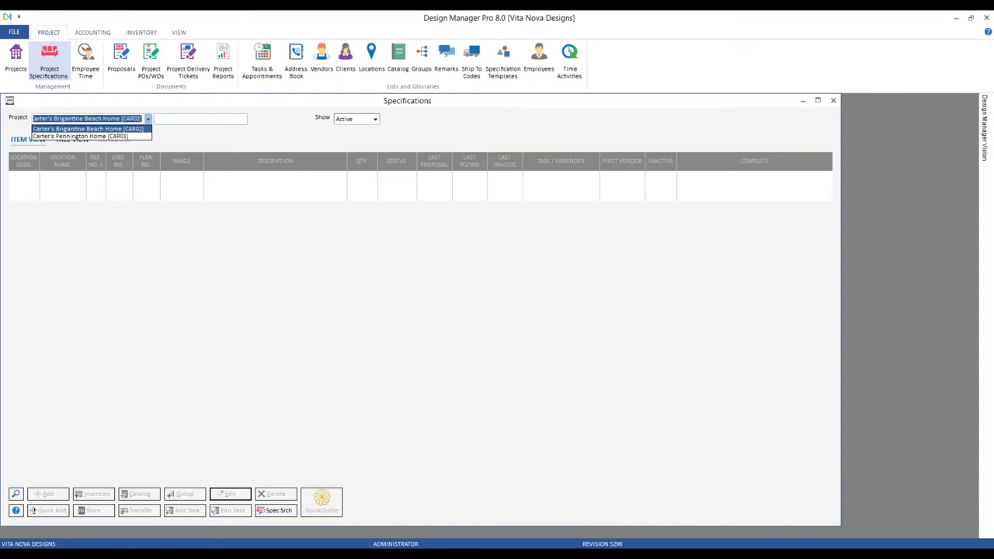
{"action": "key", "text": "Return"}
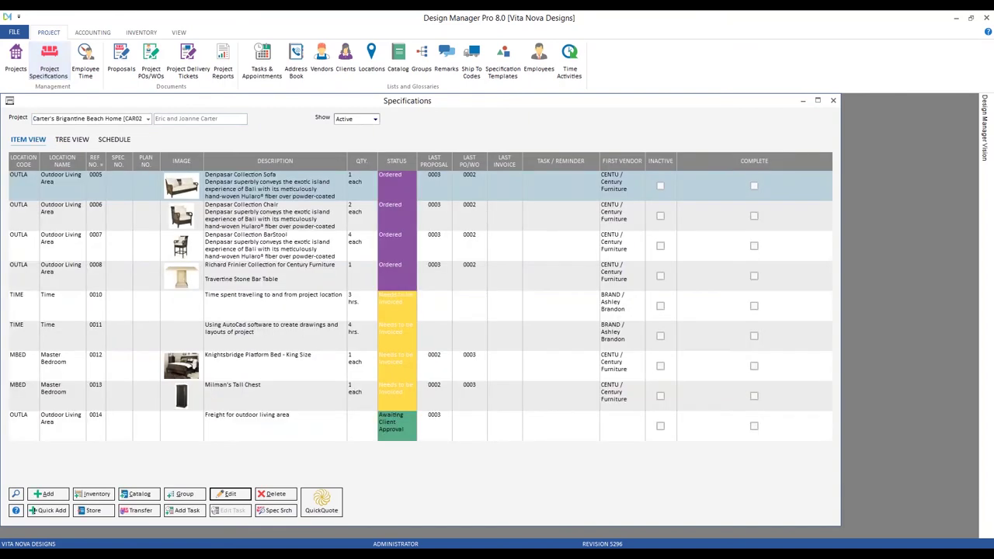
{"action": "left_click", "coordinate": [285, 359]}
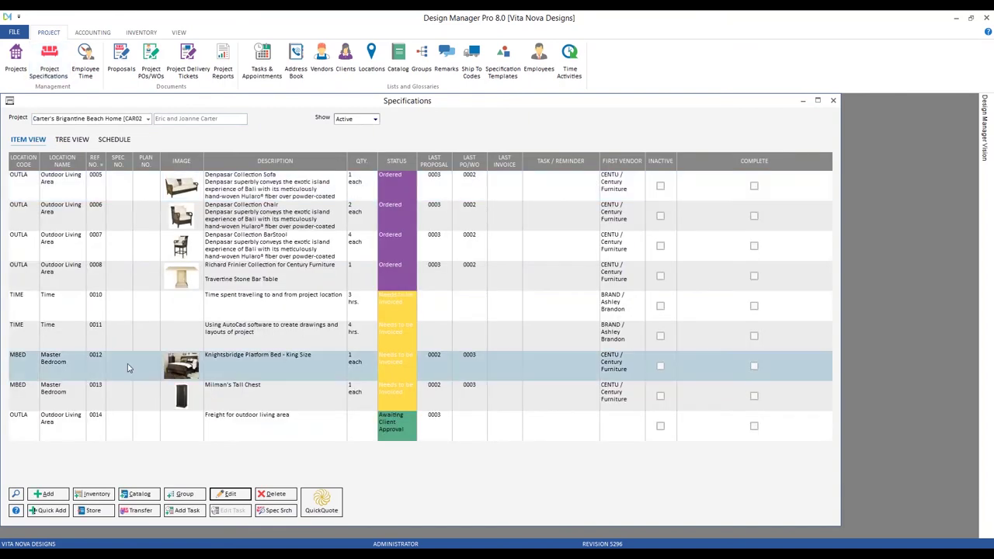
{"action": "double_click", "coordinate": [305, 371]}
{"action": "left_click_drag", "start_coordinate": [220, 110], "coordinate": [293, 152]}
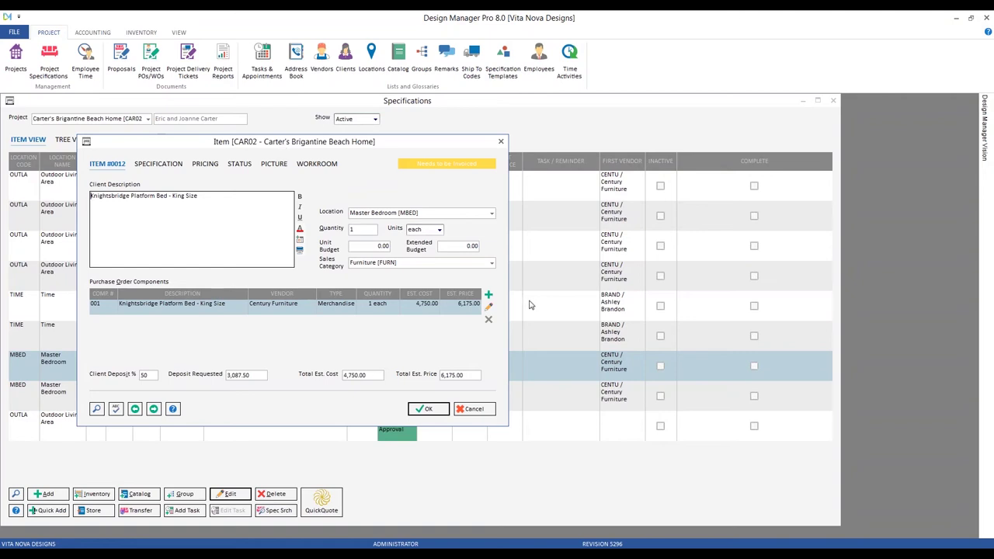
Add a freight charge with a cost of 275 to the bed's component, save the item and close the specifications
{"action": "left_click", "coordinate": [488, 306]}
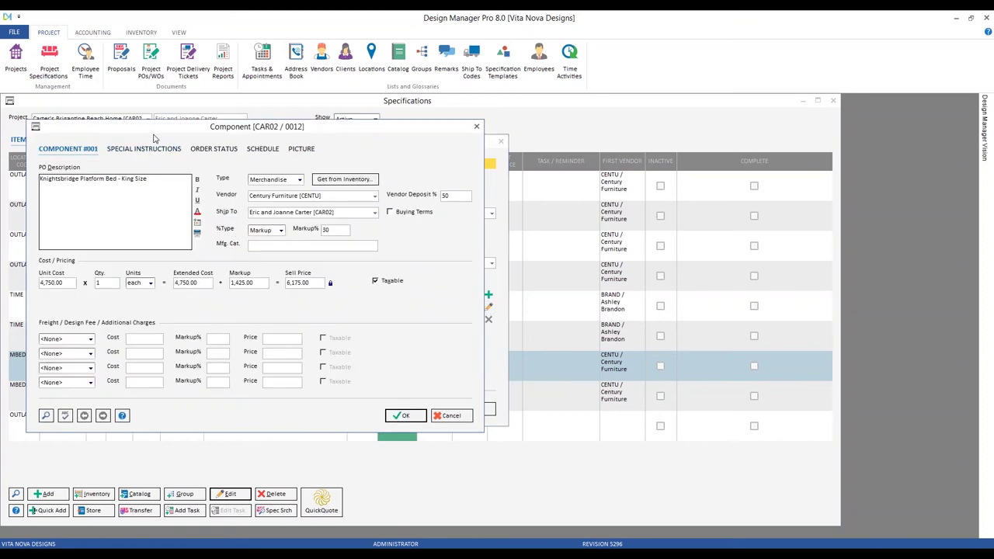
{"action": "left_click_drag", "start_coordinate": [160, 131], "coordinate": [183, 138]}
{"action": "left_click", "coordinate": [113, 347]}
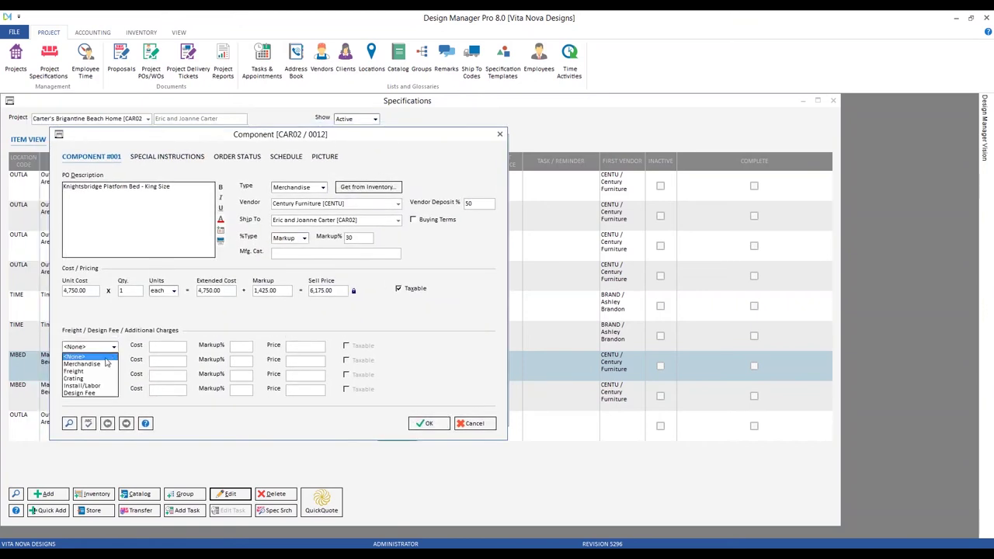
{"action": "left_click", "coordinate": [85, 371]}
{"action": "key", "text": "Tab"}
{"action": "type", "text": "275"}
{"action": "left_click", "coordinate": [426, 423]}
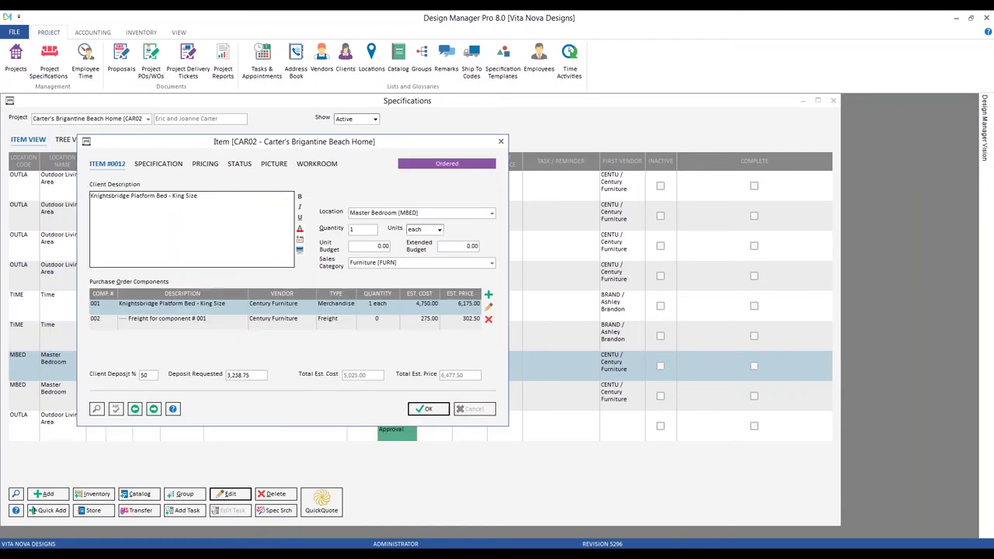
{"action": "left_click", "coordinate": [440, 410]}
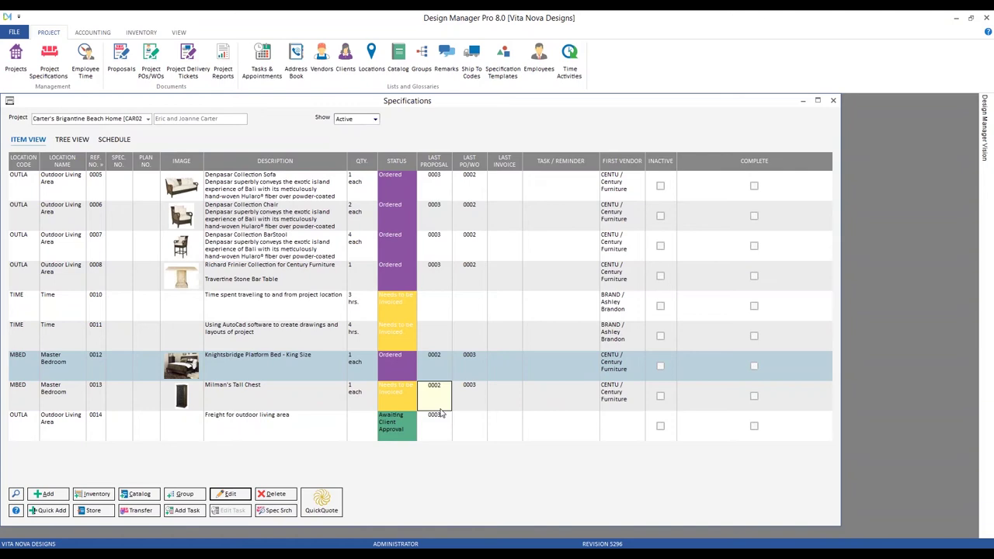
{"action": "left_click", "coordinate": [832, 100]}
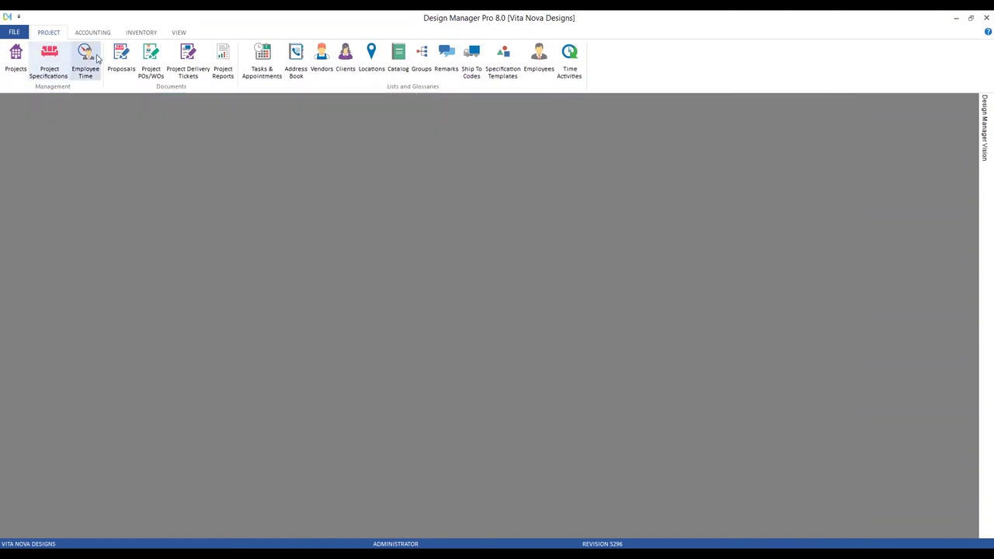
Open the Master Bedroom proposal 0002 of project CAR02 for editing and move its window clear of the proposal list
{"action": "left_click", "coordinate": [121, 59]}
{"action": "left_click", "coordinate": [227, 183]}
{"action": "type", "text": "ca"}
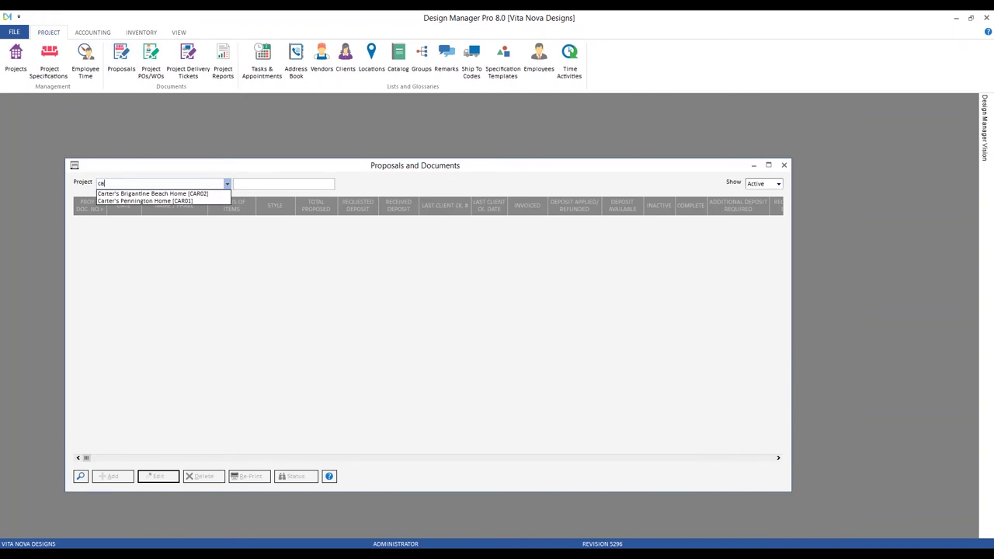
{"action": "key", "text": "Down"}
{"action": "key", "text": "Return"}
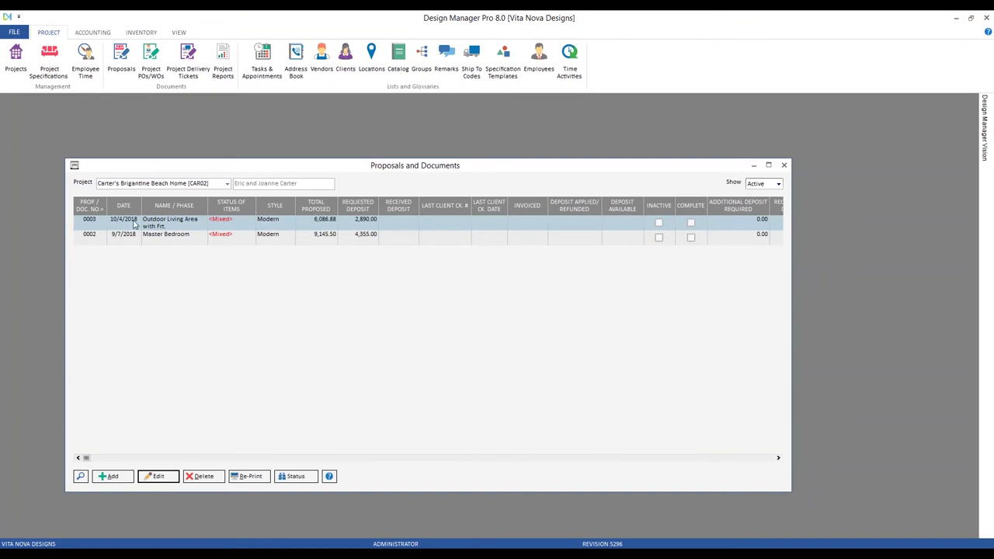
{"action": "left_click", "coordinate": [211, 237]}
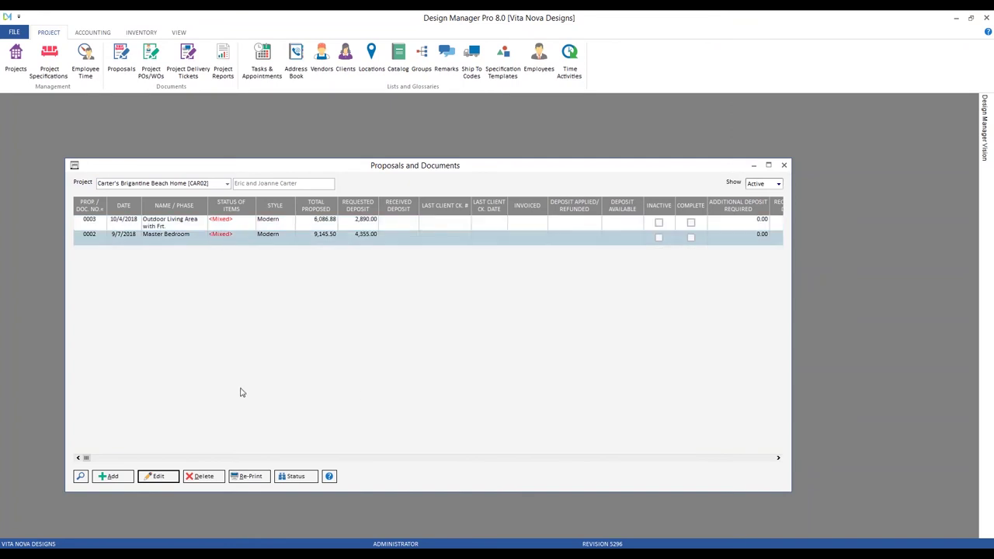
{"action": "left_click", "coordinate": [169, 478]}
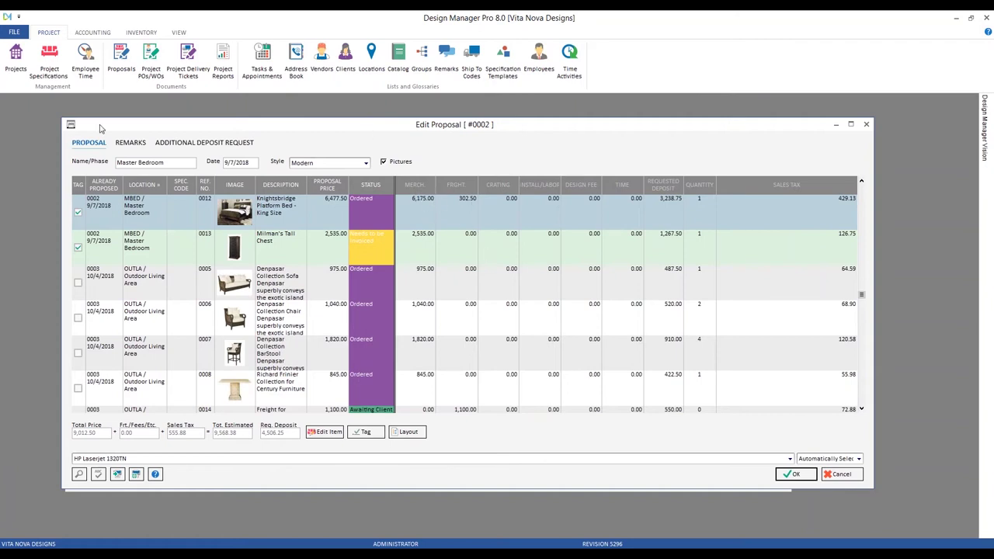
{"action": "left_click_drag", "start_coordinate": [67, 120], "coordinate": [449, 139]}
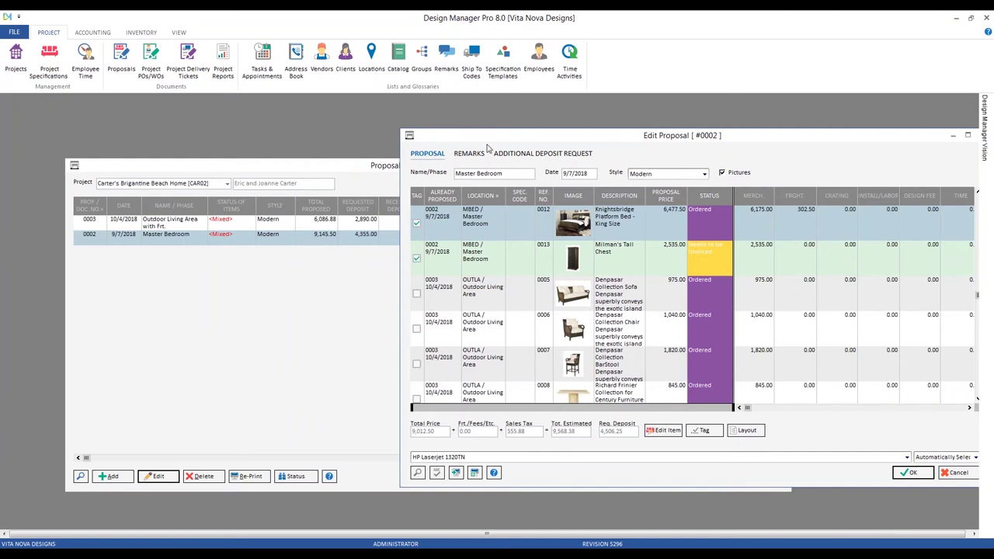
Preview the Master Bedroom proposal 0002, check the bed's price and the totals on both pages, and return to editing it
{"action": "left_click_drag", "start_coordinate": [454, 140], "coordinate": [194, 146]}
{"action": "left_click", "coordinate": [651, 478]}
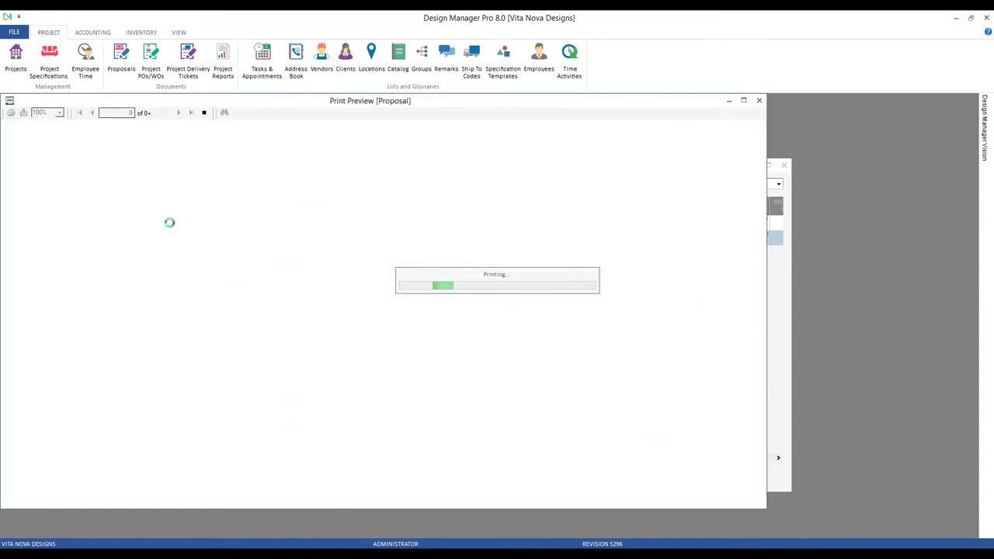
{"action": "scroll", "coordinate": [132, 201], "scroll_direction": "down", "scroll_amount": 3}
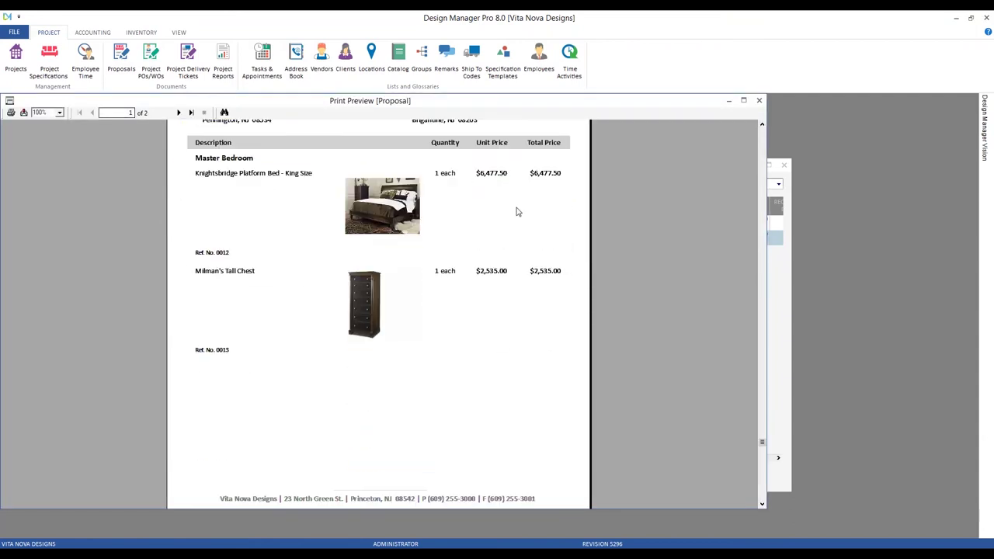
{"action": "left_click", "coordinate": [178, 113]}
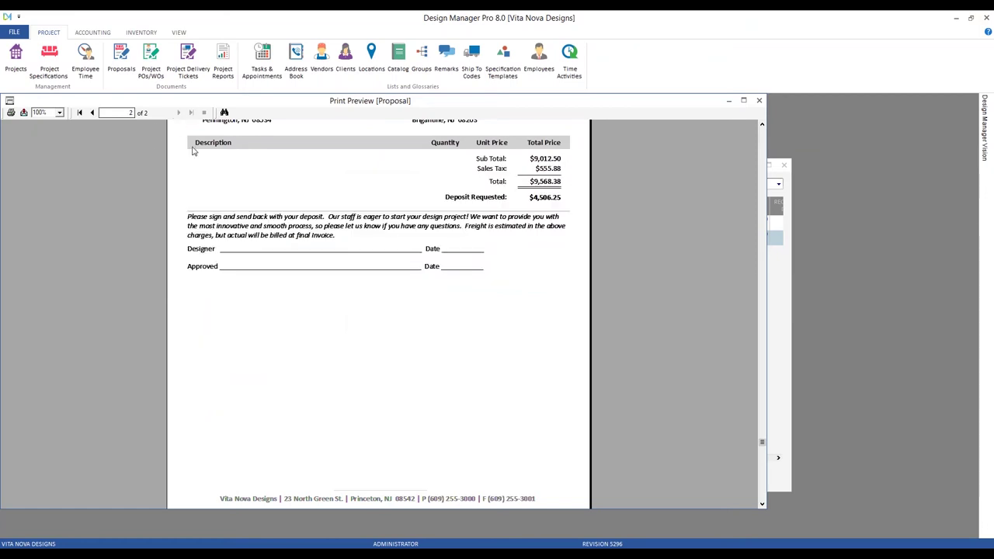
{"action": "left_click", "coordinate": [92, 112]}
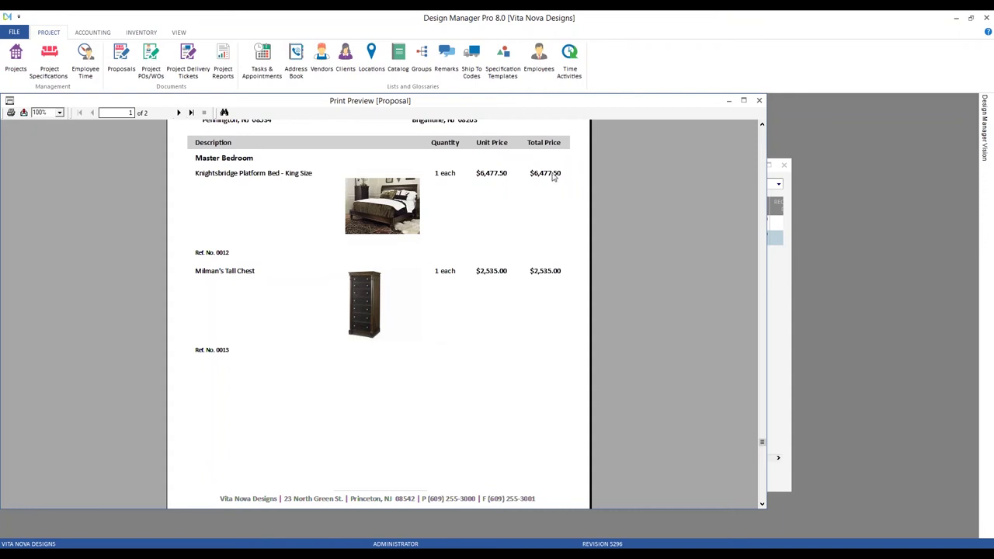
{"action": "left_click", "coordinate": [759, 101]}
{"action": "left_click", "coordinate": [531, 312]}
Set the proposal freight style of project CAR02 to List in the advanced options from the proposal's remarks
{"action": "left_click", "coordinate": [222, 159]}
{"action": "left_click", "coordinate": [170, 431]}
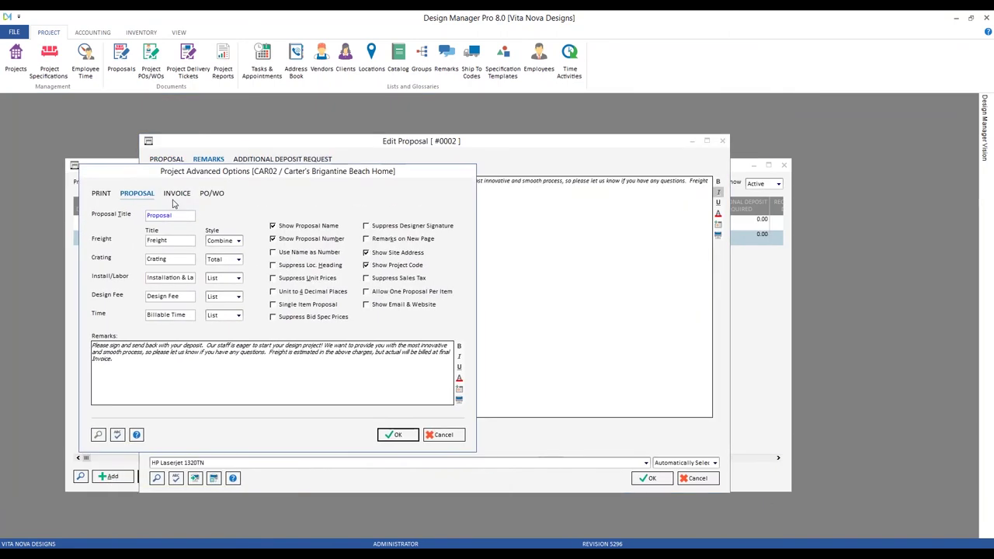
{"action": "left_click", "coordinate": [228, 242]}
{"action": "left_click", "coordinate": [224, 257]}
{"action": "left_click", "coordinate": [402, 436]}
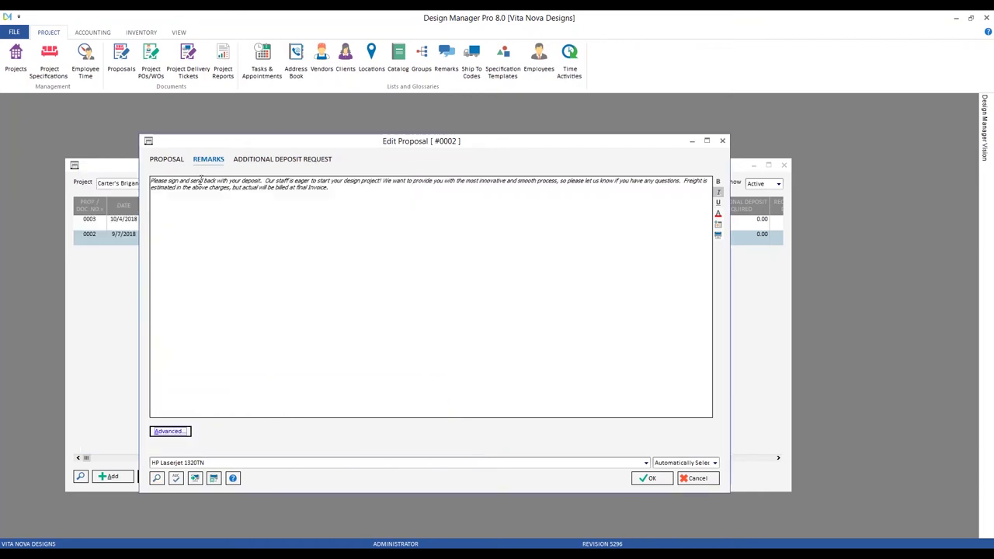
Preview the Master Bedroom proposal again, check its freight line, and accept the updated proposal back to the proposal list
{"action": "left_click", "coordinate": [176, 160]}
{"action": "left_click", "coordinate": [659, 481]}
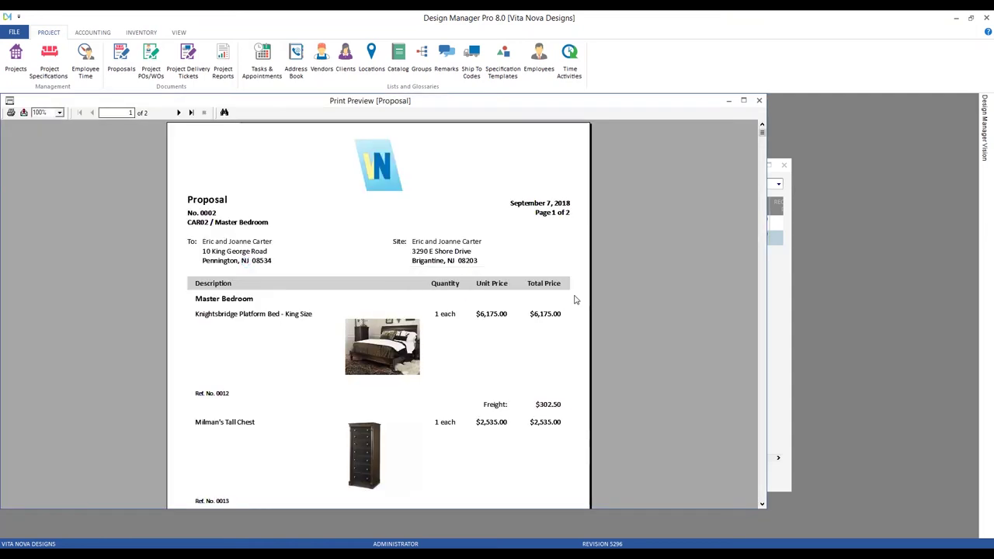
{"action": "scroll", "coordinate": [186, 334], "scroll_direction": "down", "scroll_amount": 1}
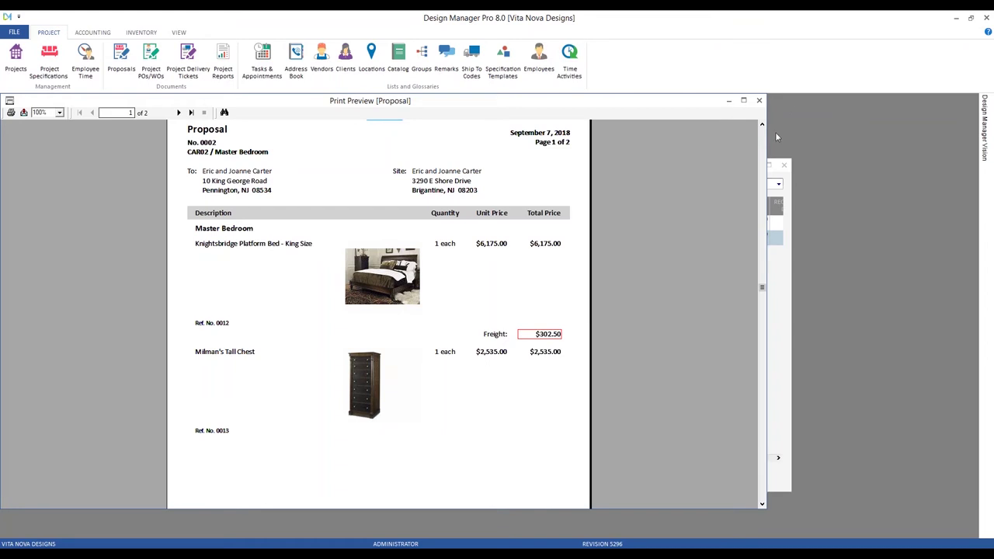
{"action": "left_click", "coordinate": [759, 101]}
{"action": "left_click", "coordinate": [470, 309]}
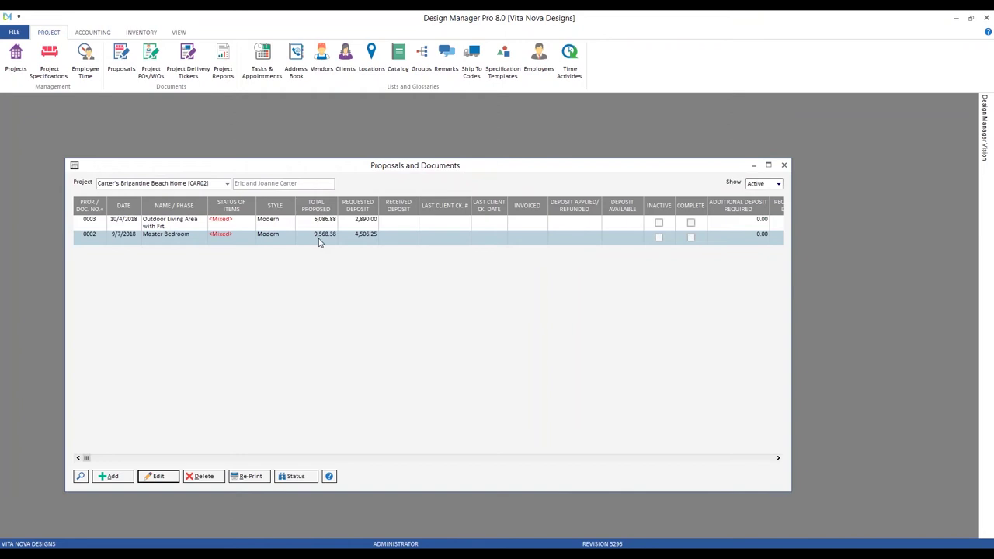
{"action": "left_click", "coordinate": [319, 241]}
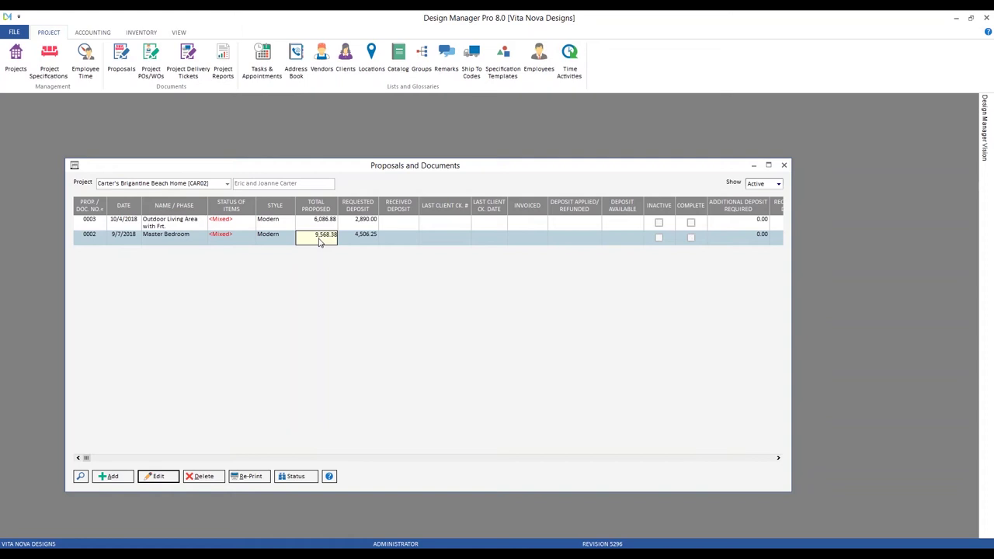
Switch to Chrome to show the YouTube webinars on purchase orders and client invoices, and return to Design Manager Pro
{"action": "mouse_move", "coordinate": [348, 555]}
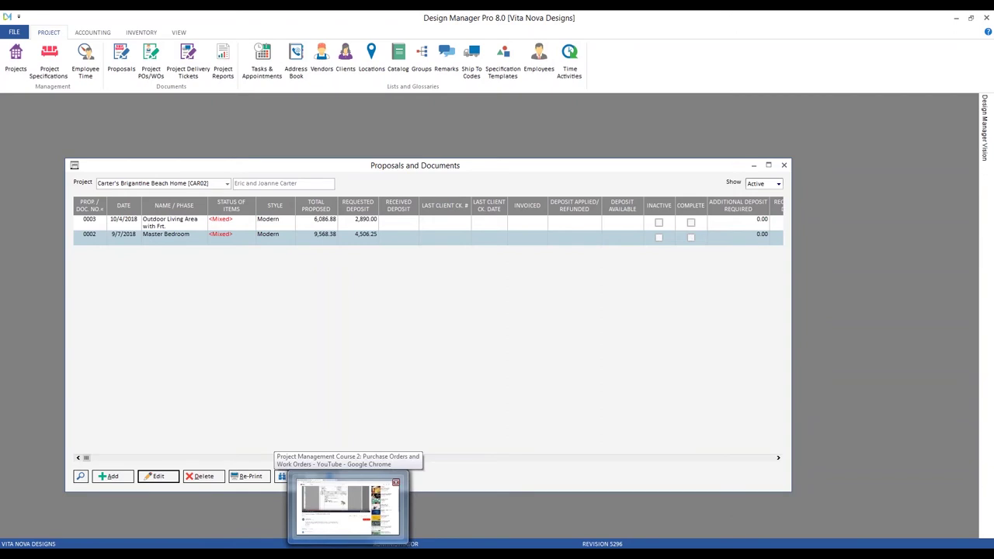
{"action": "left_click", "coordinate": [347, 508]}
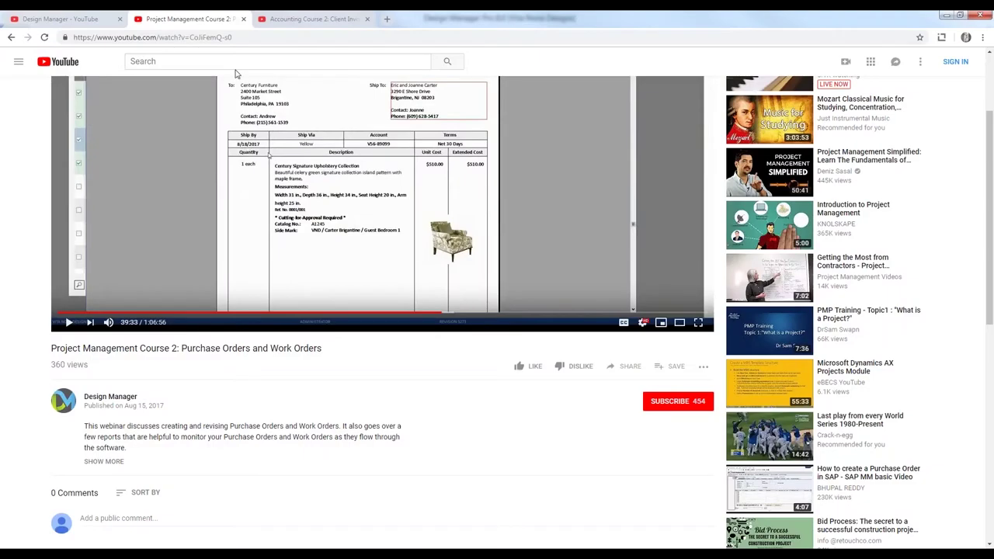
{"action": "left_click_drag", "start_coordinate": [52, 349], "coordinate": [330, 358]}
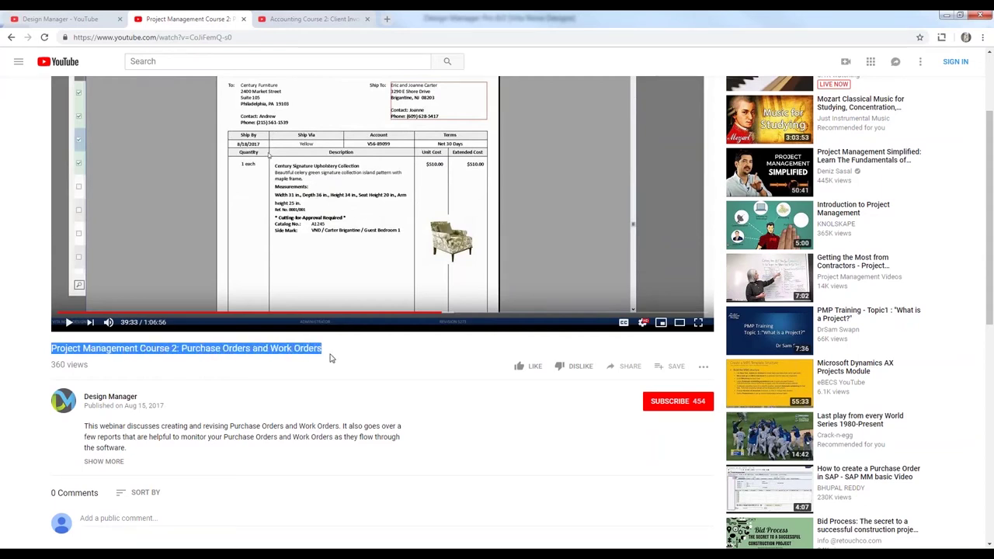
{"action": "left_click", "coordinate": [244, 19]}
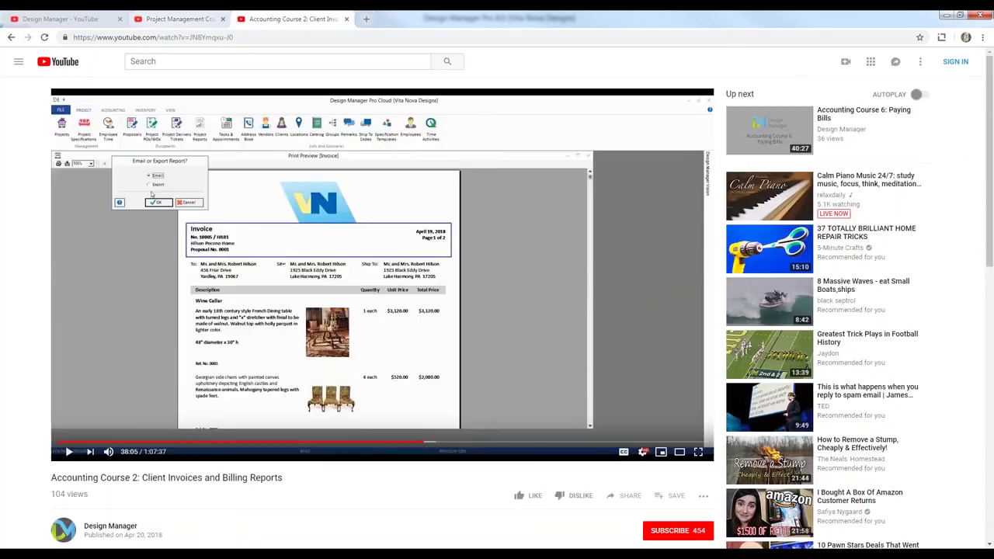
{"action": "left_click", "coordinate": [946, 15]}
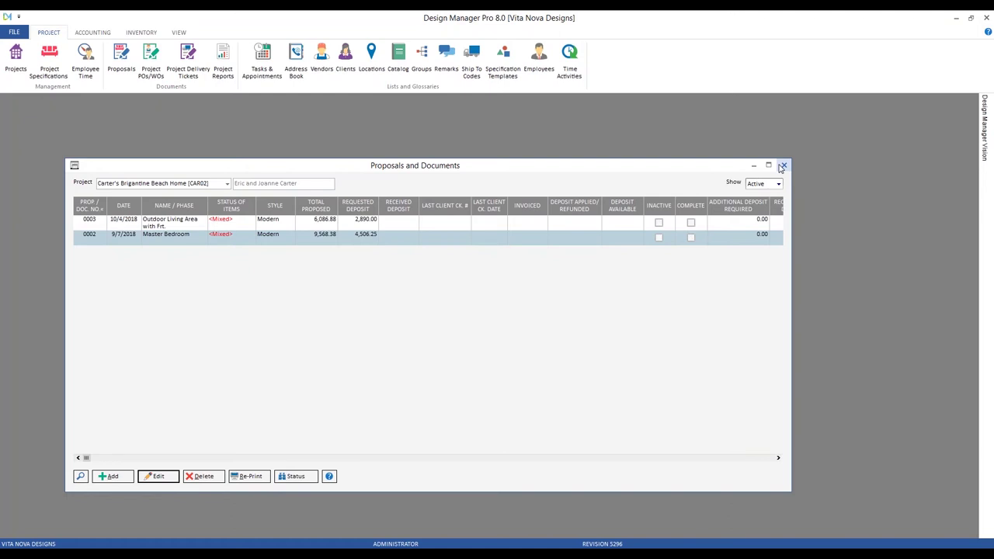
Close the proposal list and start a new vendor invoice for a project PO under the accounting bills and invoices
{"action": "left_click", "coordinate": [782, 165]}
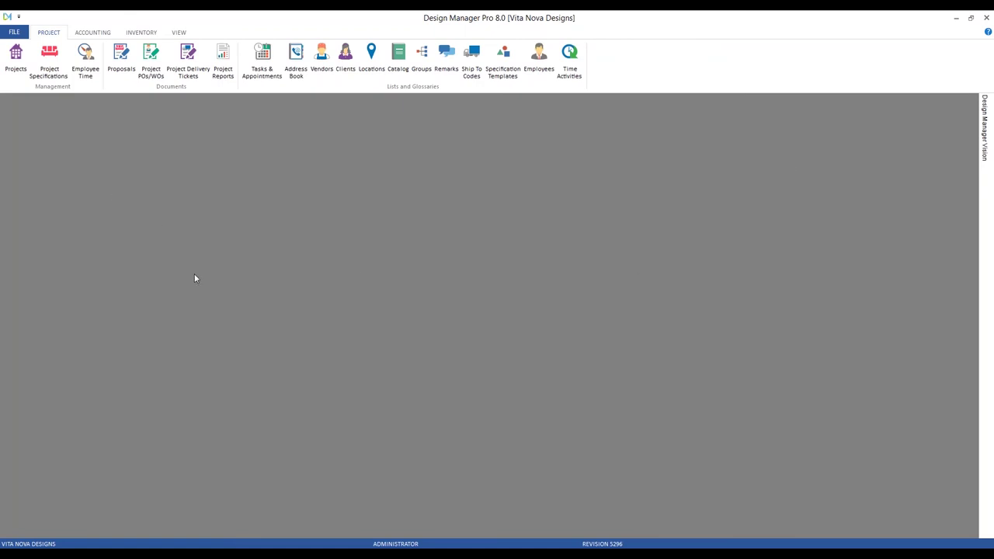
{"action": "left_click", "coordinate": [92, 33]}
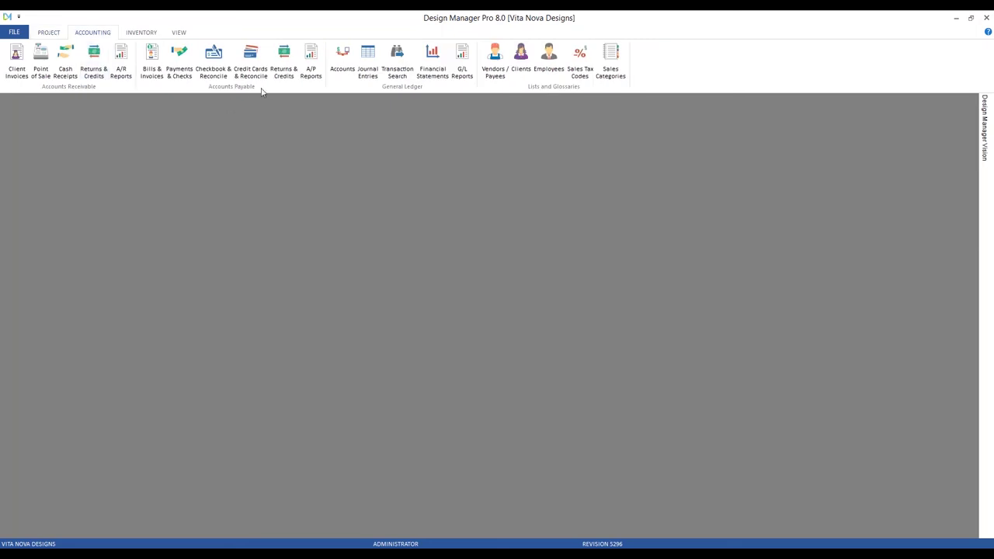
{"action": "left_click", "coordinate": [152, 54]}
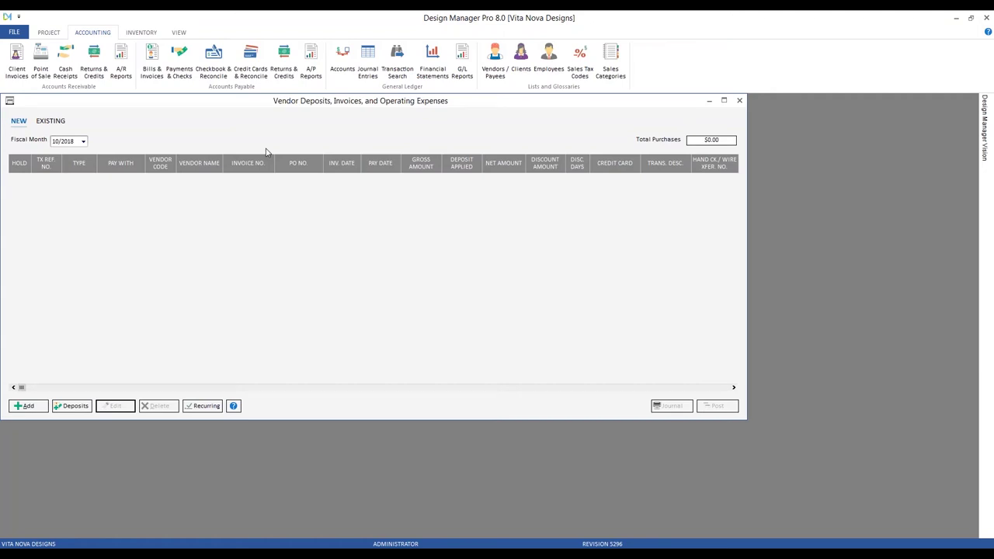
{"action": "left_click", "coordinate": [37, 406]}
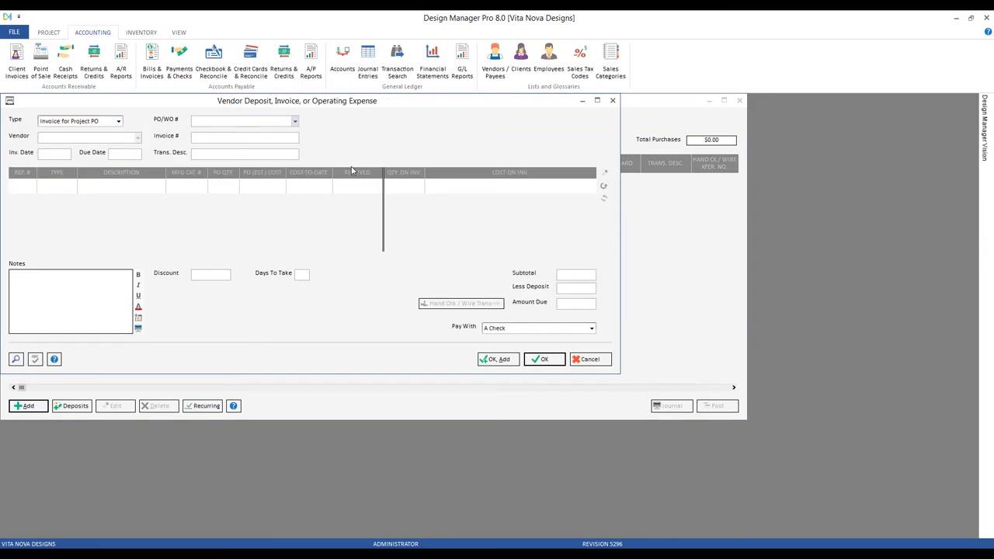
Look up the purchase orders and choose the Legacy Antiques order CAR01-0007 for the vendor invoice
{"action": "key", "text": "Tab"}
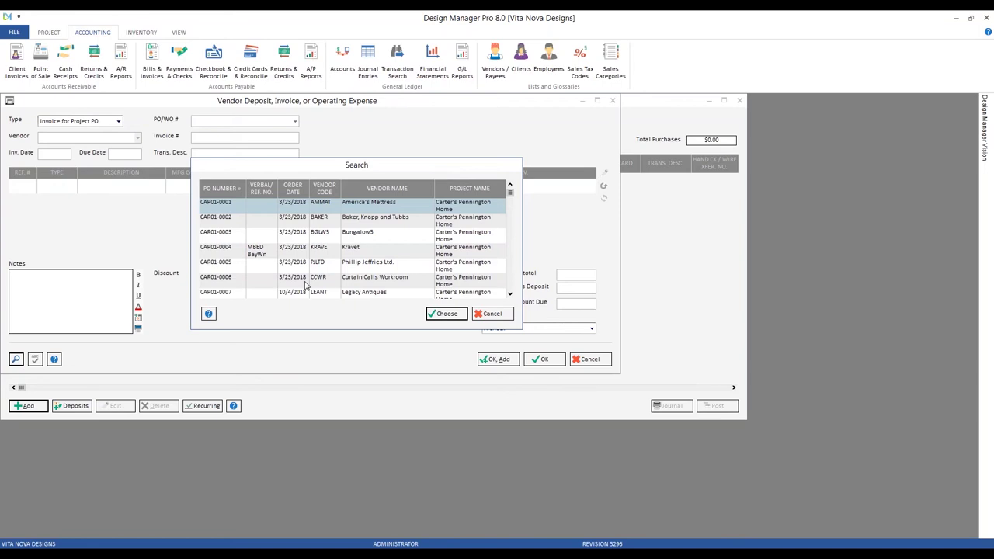
{"action": "scroll", "coordinate": [318, 268], "scroll_direction": "down", "scroll_amount": 1}
{"action": "left_click", "coordinate": [369, 266]}
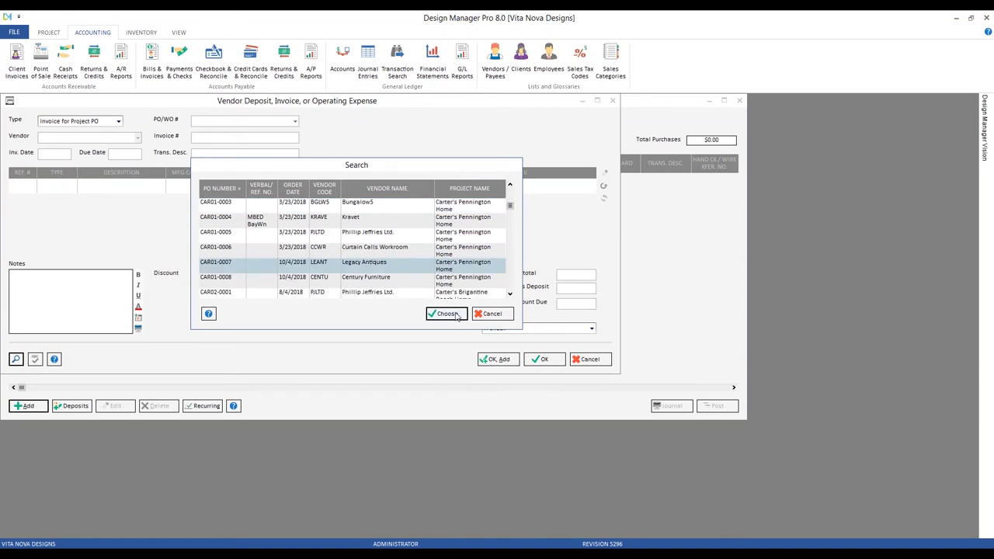
{"action": "left_click", "coordinate": [456, 316]}
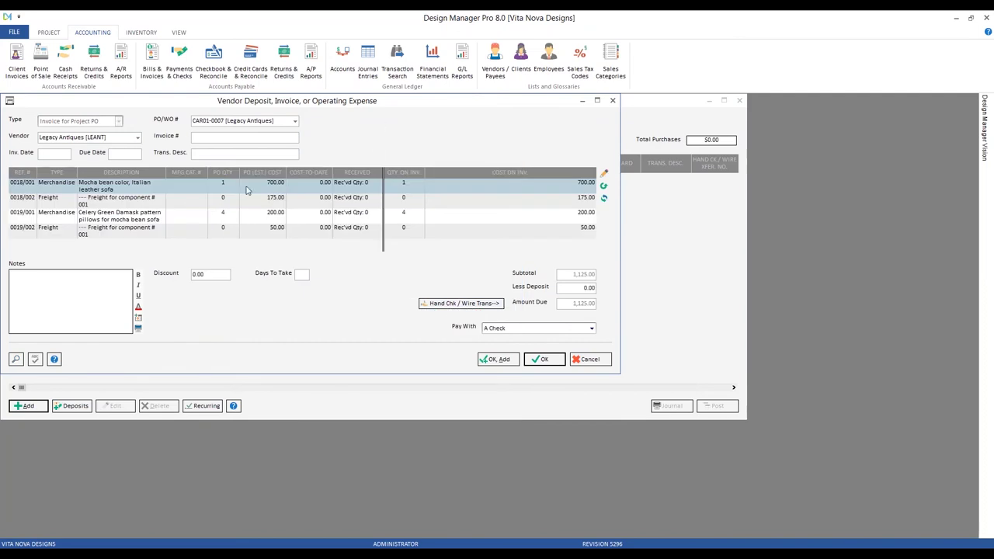
Check the freight lines of components 0018 and 0019 on the Legacy Antiques invoice and enter 57959 as the invoice number
{"action": "left_click", "coordinate": [192, 206]}
{"action": "left_click", "coordinate": [193, 229]}
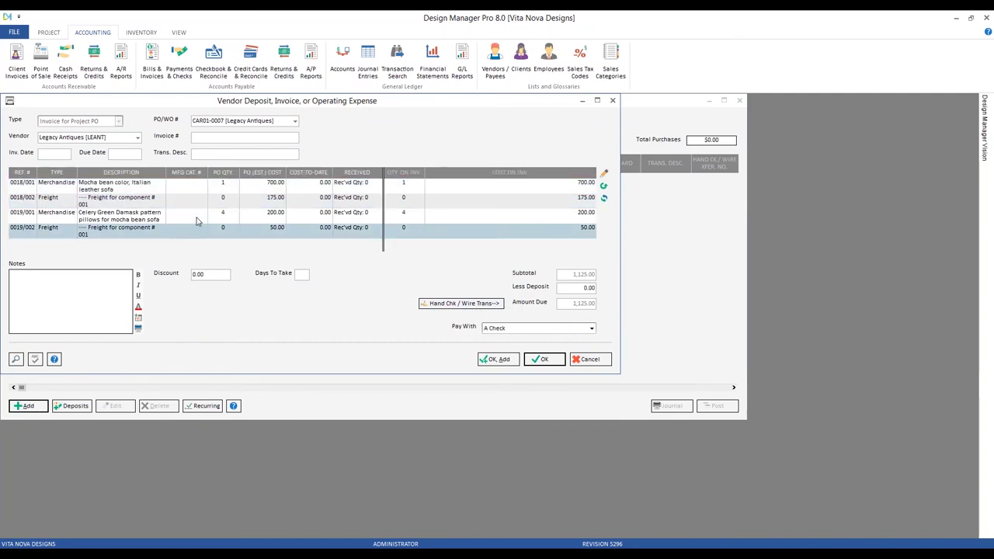
{"action": "left_click", "coordinate": [201, 206]}
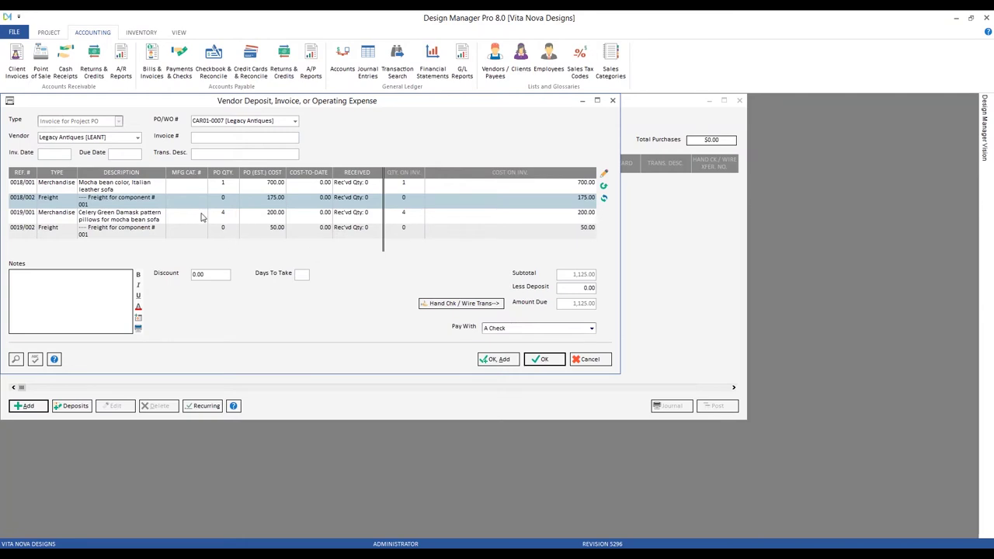
{"action": "left_click", "coordinate": [202, 137]}
{"action": "type", "text": "57959"}
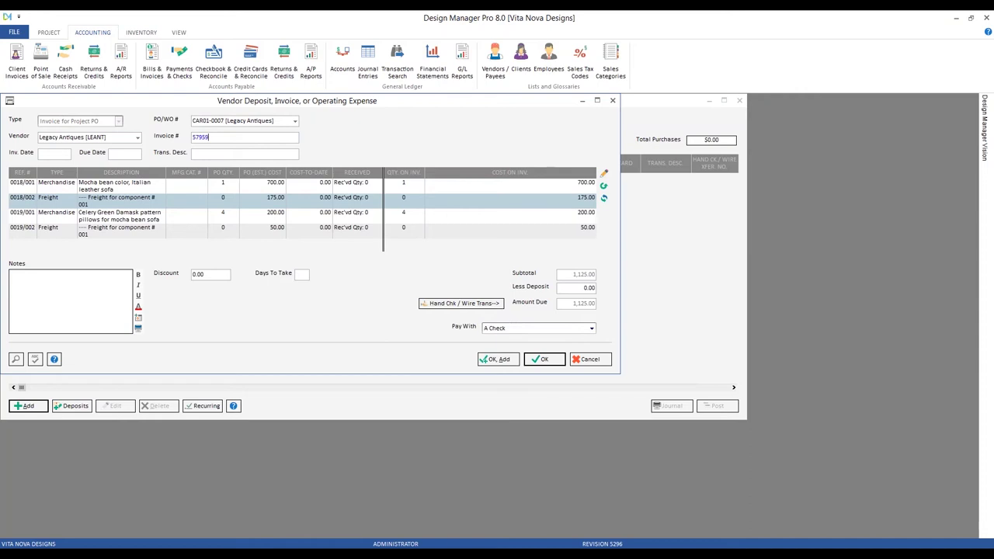
Complete the invoice header with invoice date 10/4/2018, due date 10/29/2018 and transaction description "sofa/pillow and frt."
{"action": "key", "text": "Tab"}
{"action": "key", "text": "Tab"}
{"action": "type", "text": "sofa/pillow and frt."}
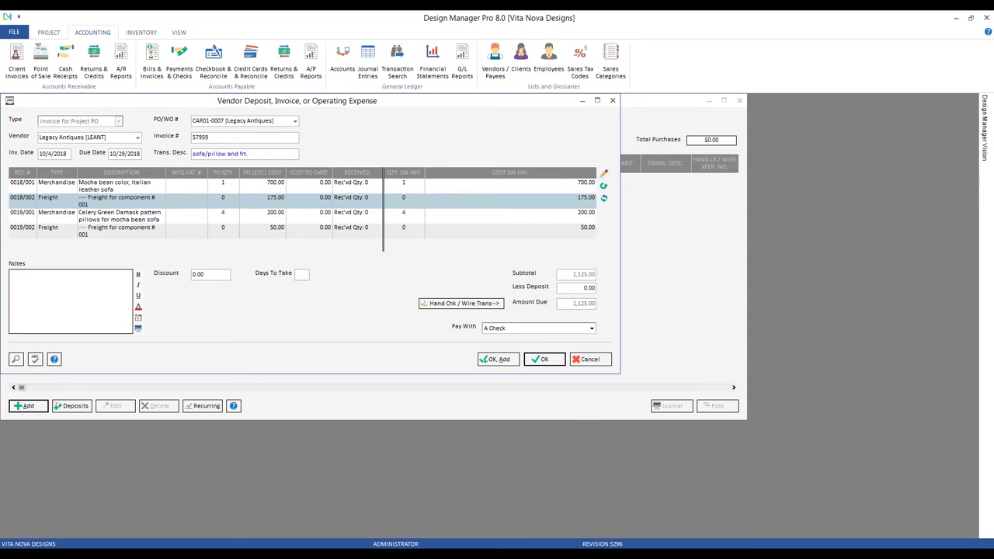
Set the freight cost on this invoice to 200 for the sofa's freight line 0018/002
{"action": "left_click", "coordinate": [266, 186]}
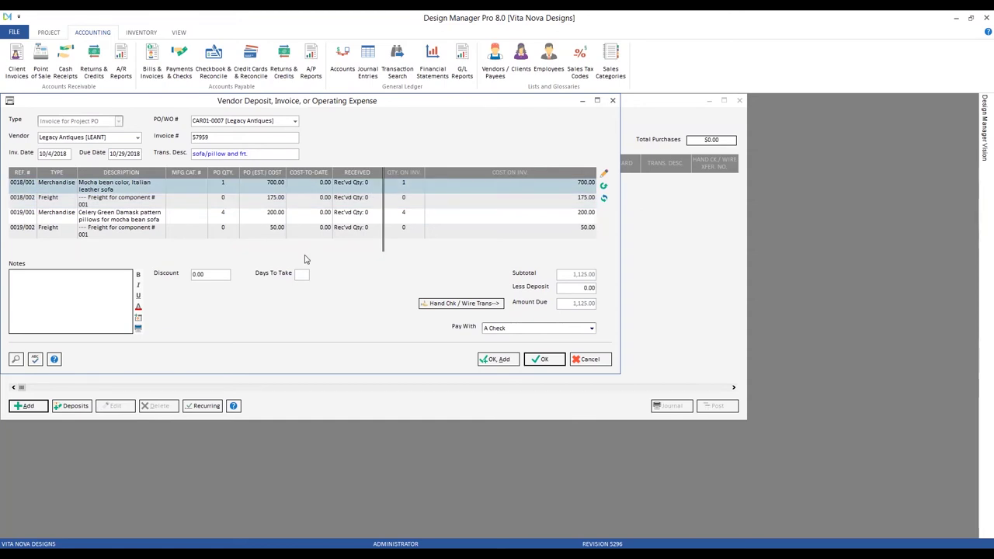
{"action": "left_click", "coordinate": [304, 217]}
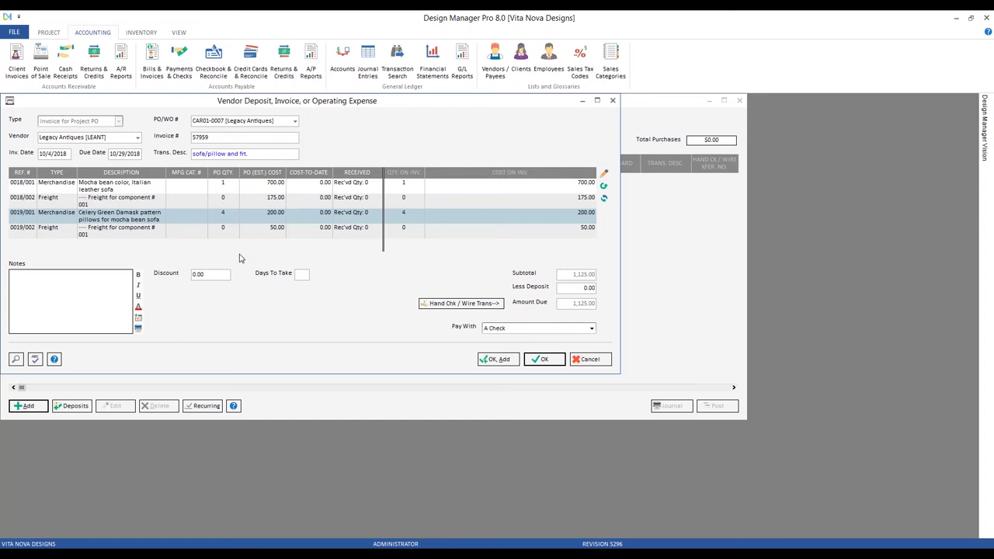
{"action": "left_click", "coordinate": [289, 229]}
{"action": "left_click", "coordinate": [294, 202]}
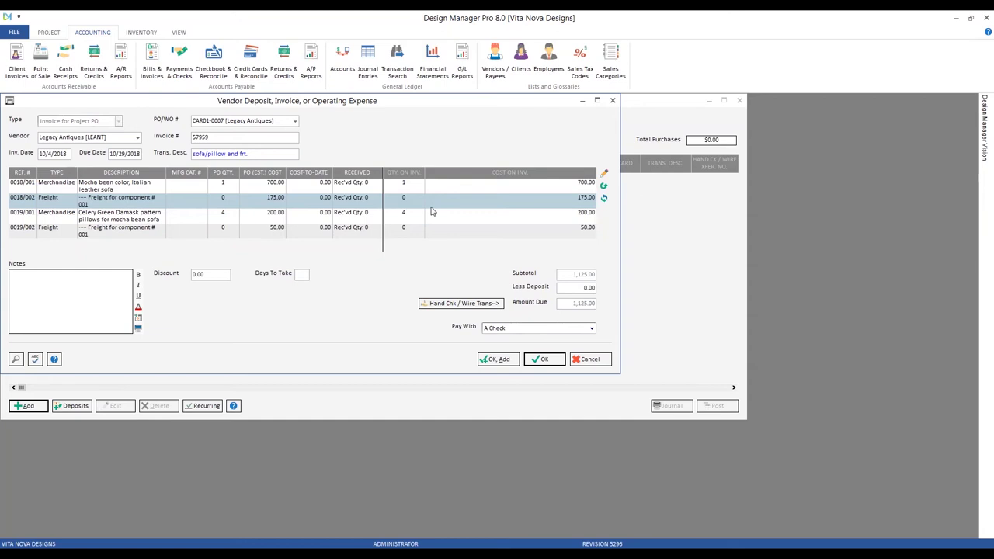
{"action": "left_click", "coordinate": [606, 177]}
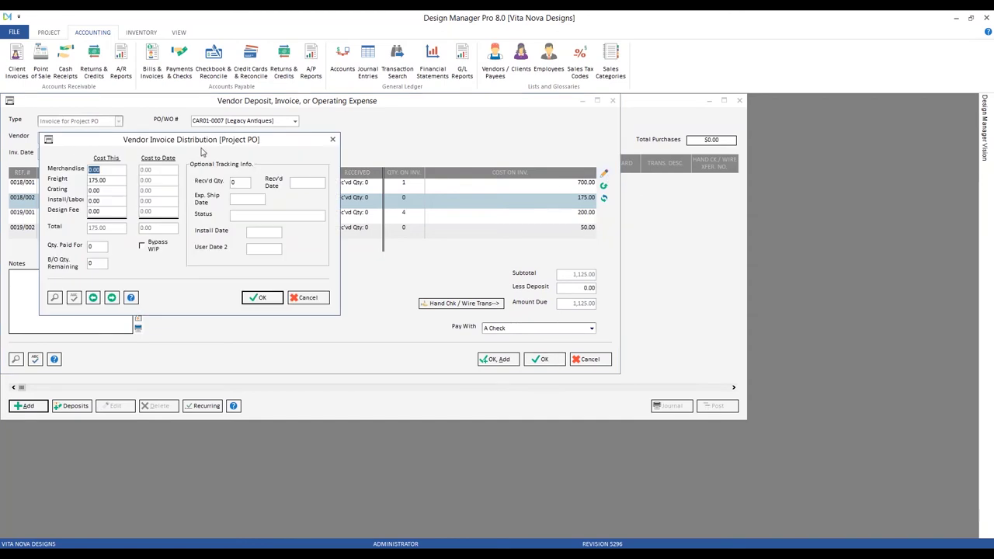
{"action": "left_click_drag", "start_coordinate": [146, 148], "coordinate": [236, 183]}
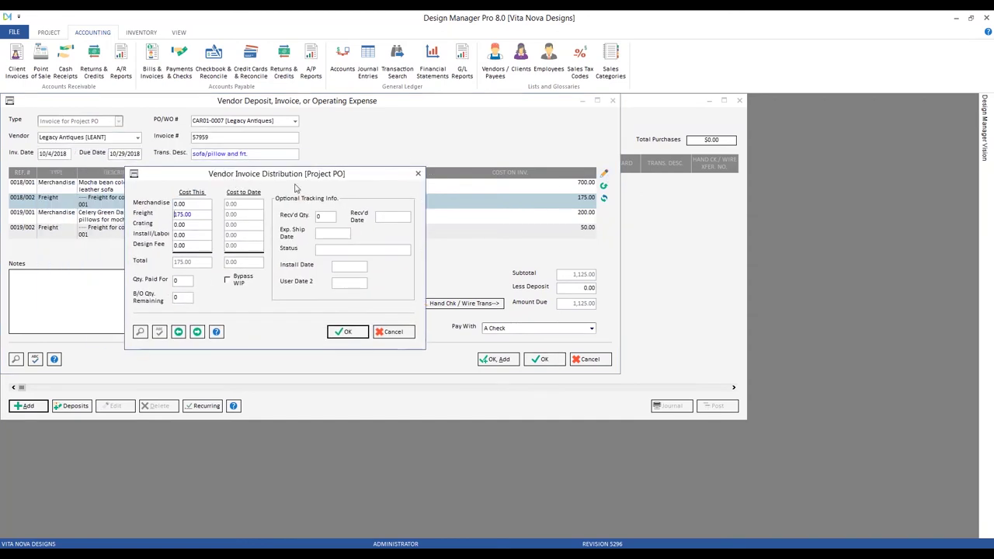
{"action": "key", "text": "Tab"}
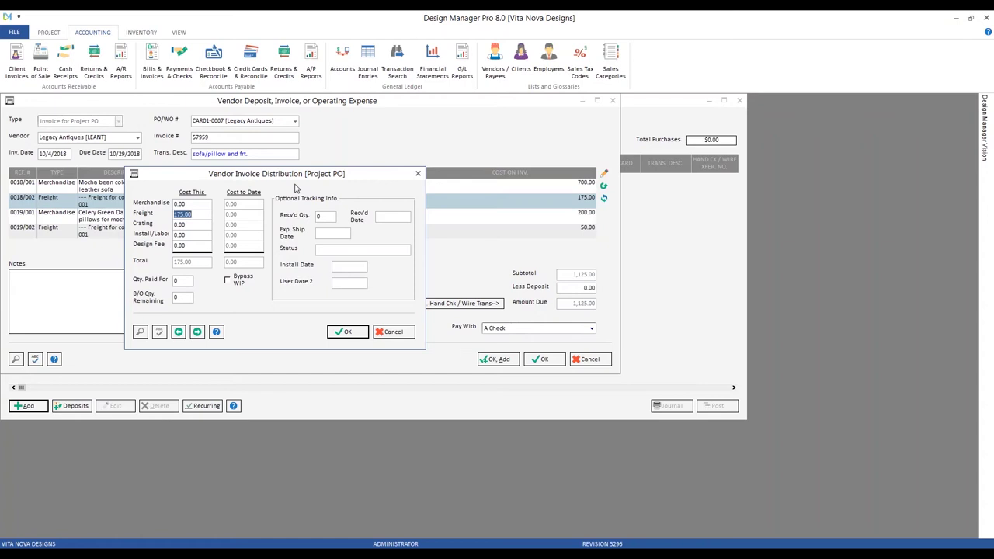
{"action": "type", "text": "200"}
{"action": "key", "text": "Return"}
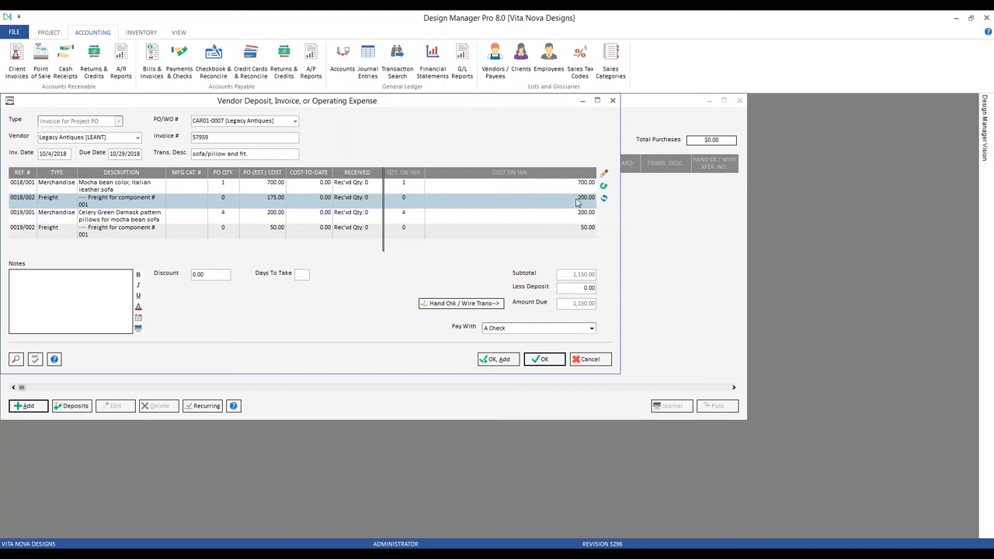
Set the freight cost on this invoice to 75 for the pillows' freight line 0019/002
{"action": "left_click", "coordinate": [278, 202]}
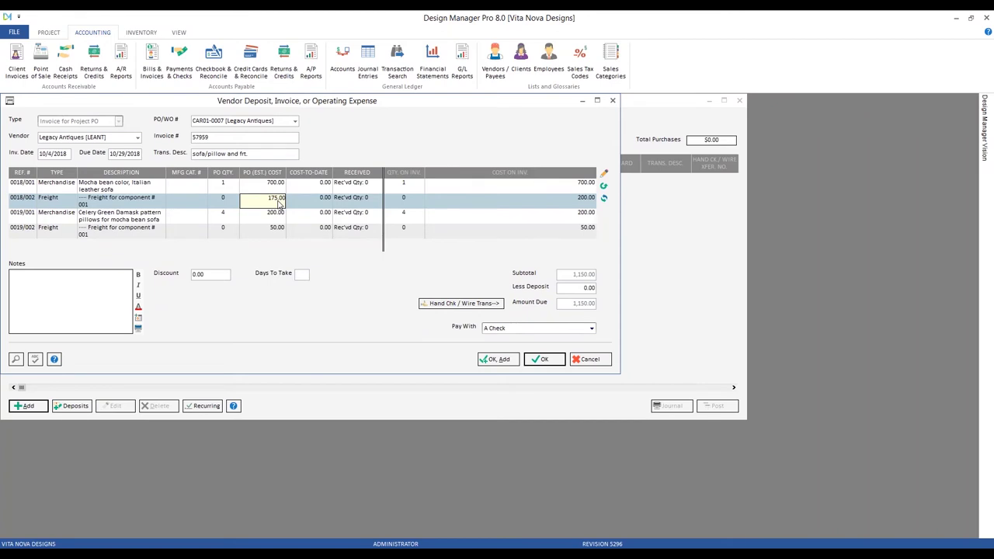
{"action": "left_click", "coordinate": [295, 206]}
{"action": "left_click", "coordinate": [295, 205]}
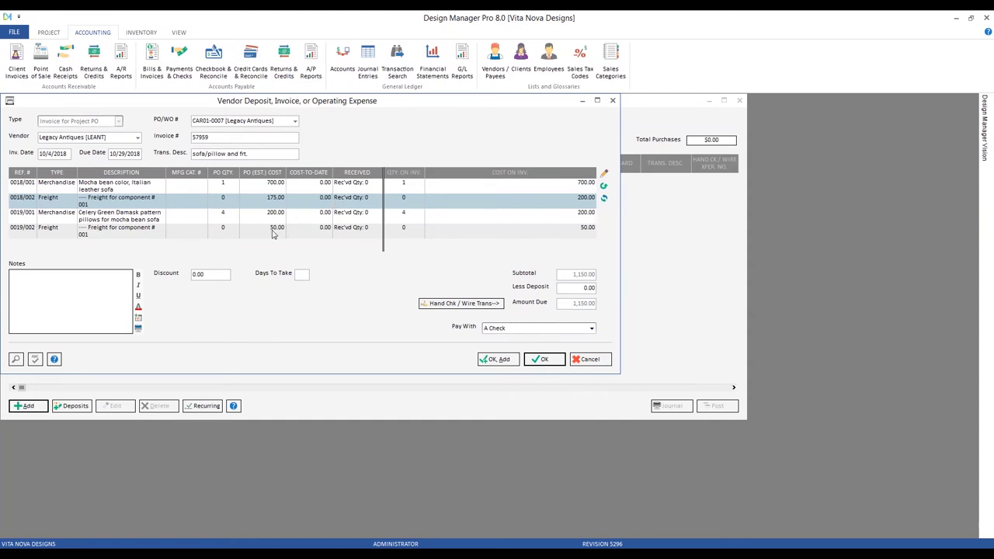
{"action": "double_click", "coordinate": [273, 231]}
{"action": "key", "text": "Tab"}
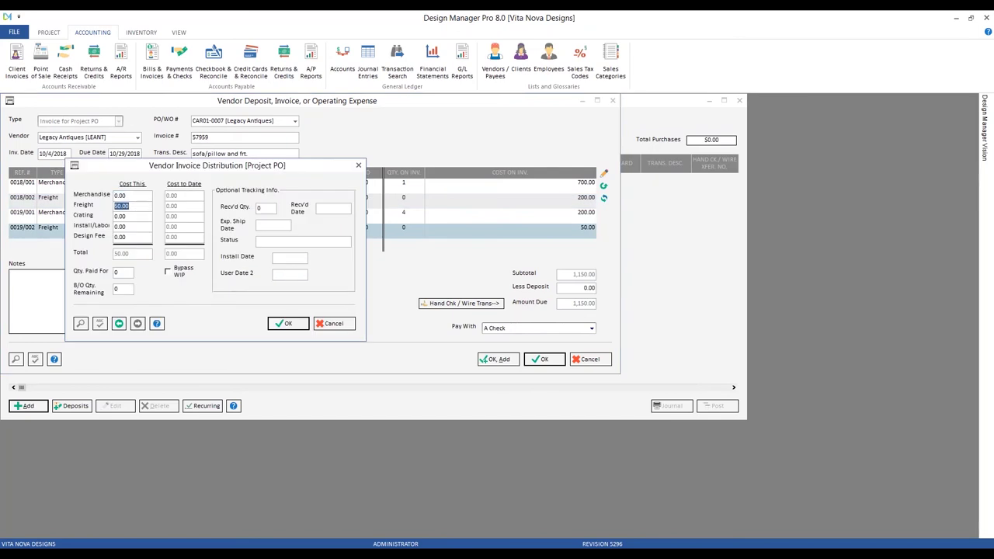
{"action": "type", "text": "75"}
{"action": "key", "text": "Return"}
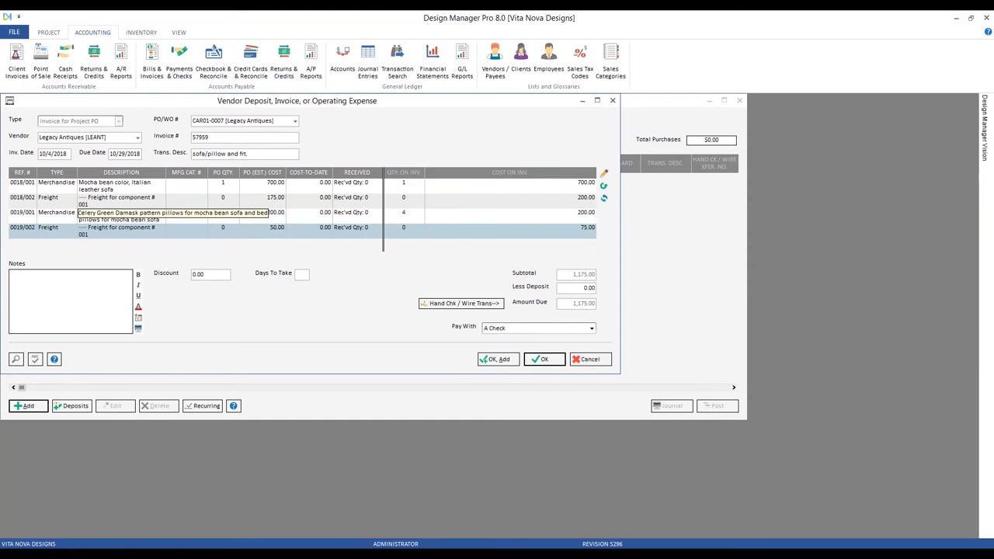
Save the vendor invoice, post the purchases into 10/2018 and close the vendor invoices window
{"action": "left_click", "coordinate": [543, 359]}
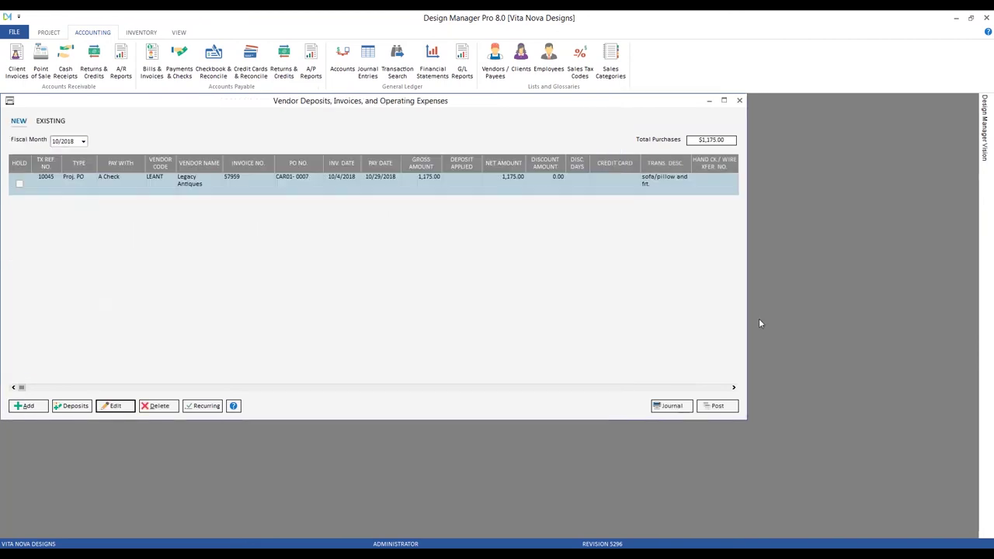
{"action": "left_click", "coordinate": [718, 406]}
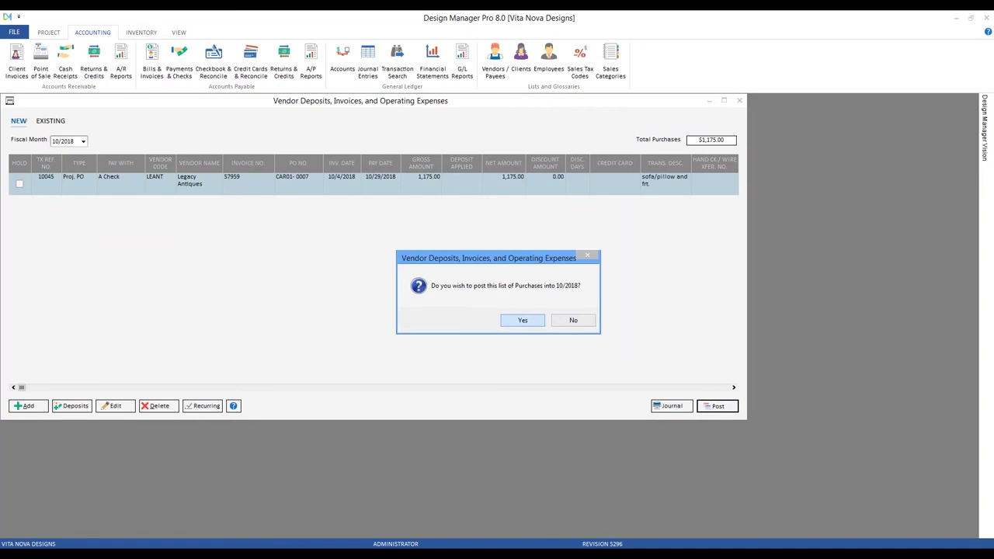
{"action": "key", "text": "Return"}
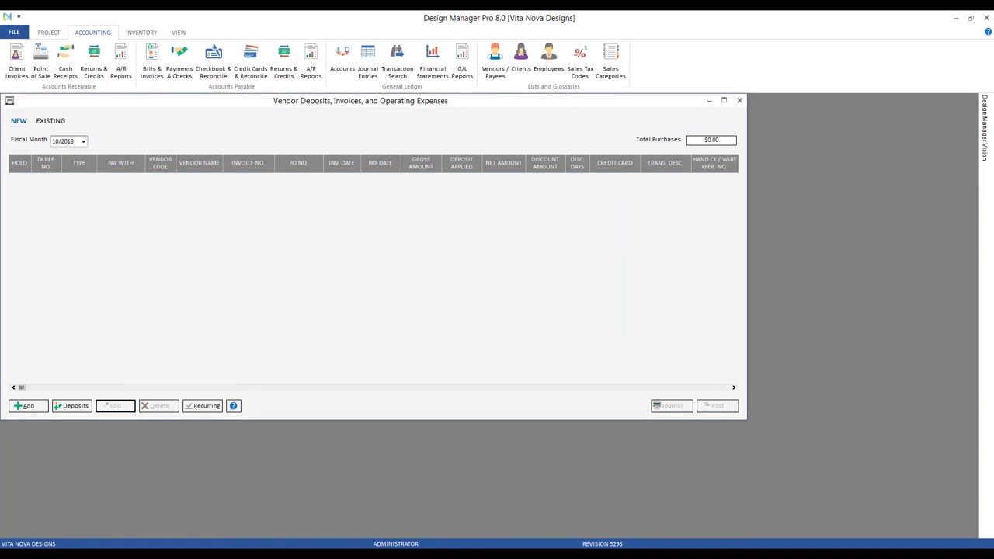
{"action": "left_click", "coordinate": [739, 100]}
Preview project purchase order 0007 for Legacy Antiques, check the totals on its second page and close the preview
{"action": "left_click", "coordinate": [52, 31]}
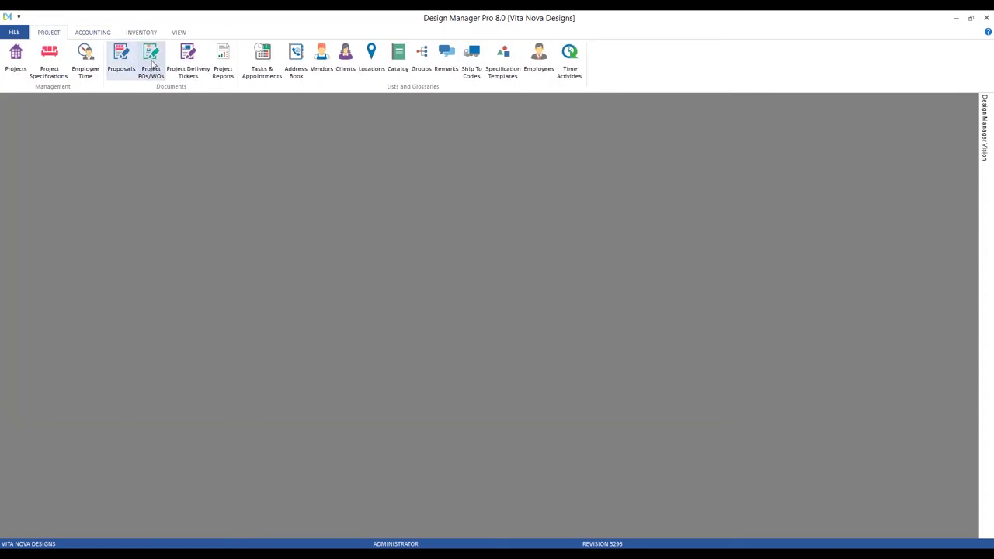
{"action": "left_click", "coordinate": [152, 66]}
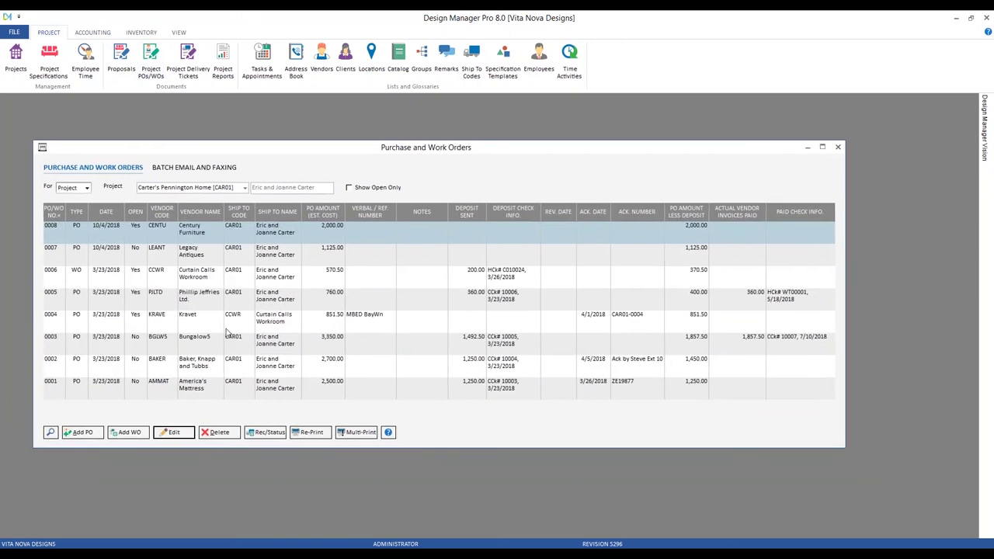
{"action": "left_click", "coordinate": [159, 260]}
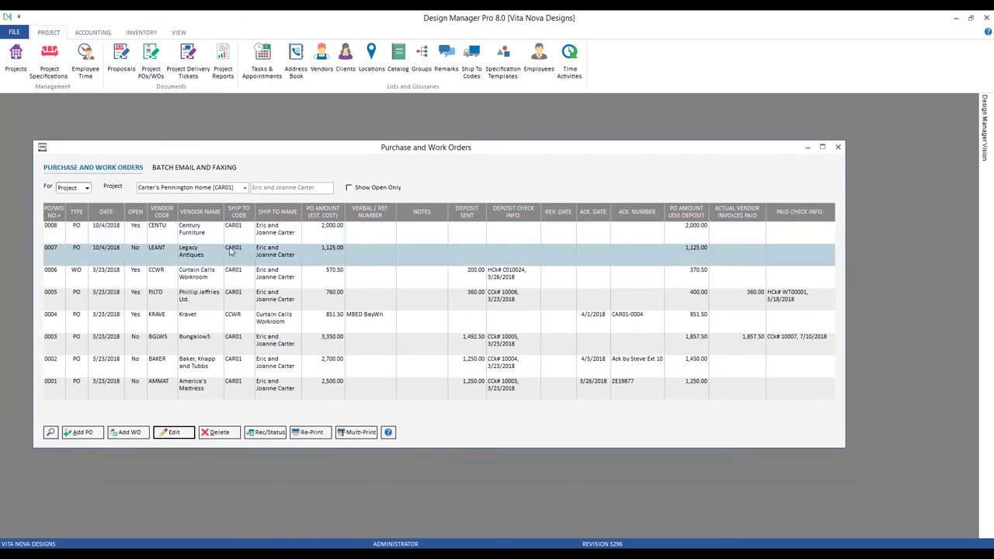
{"action": "left_click", "coordinate": [311, 432]}
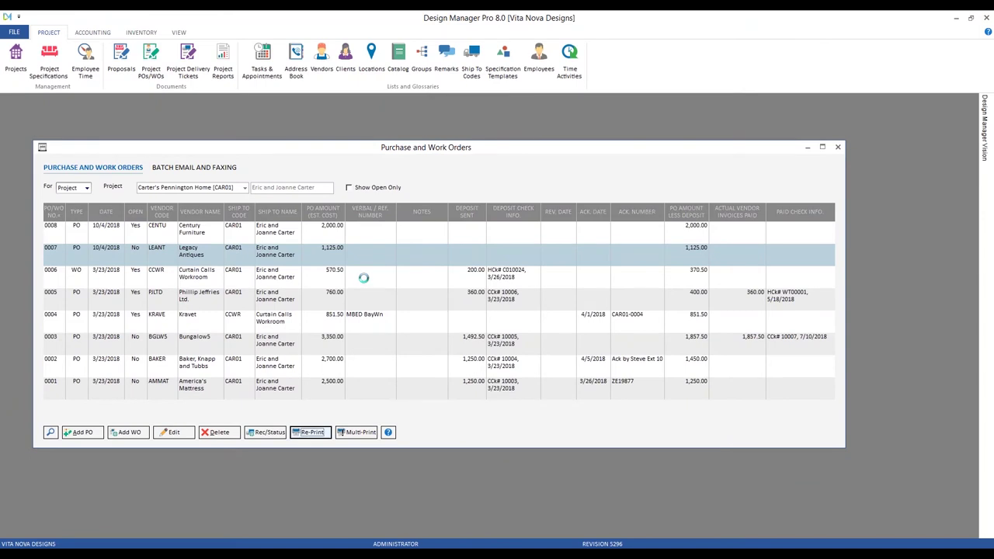
{"action": "left_click", "coordinate": [341, 277]}
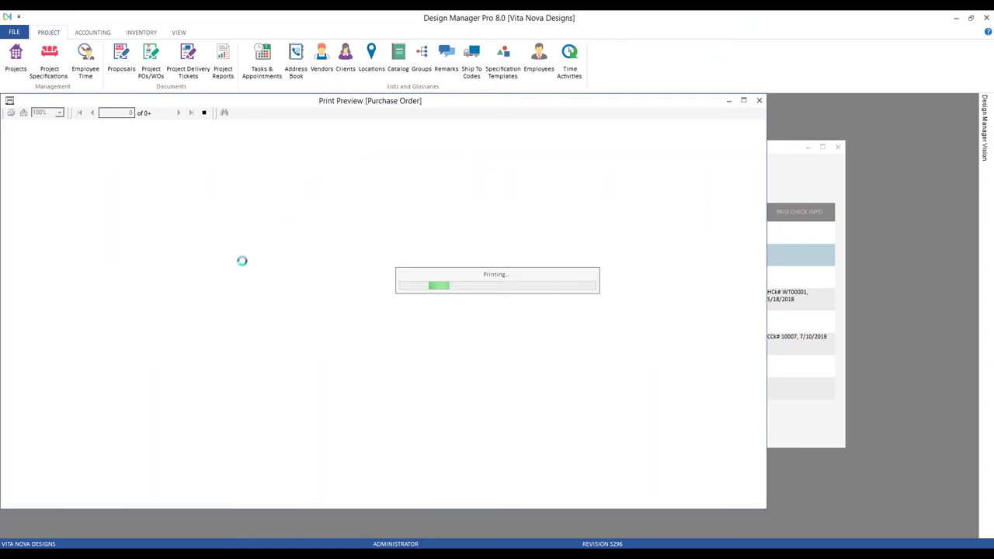
{"action": "left_click", "coordinate": [178, 113]}
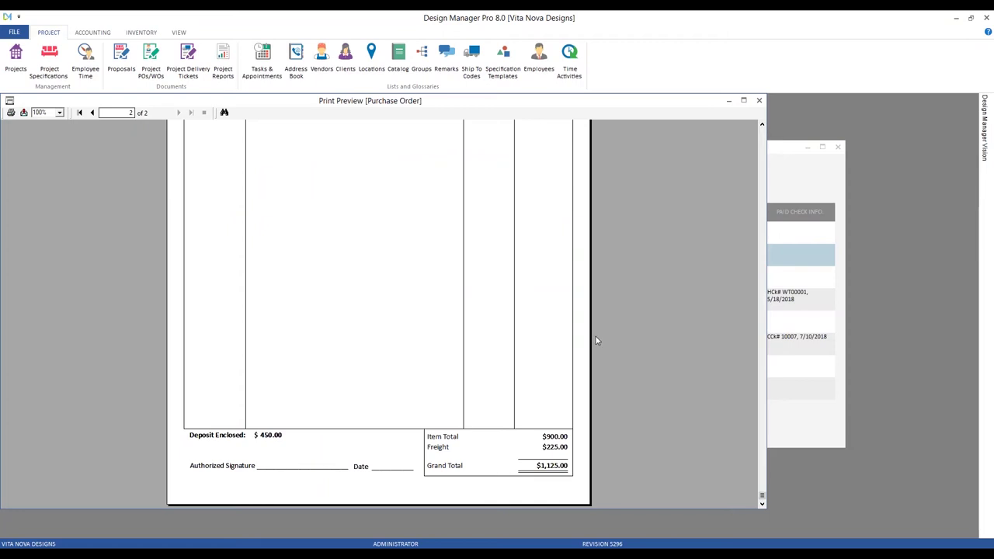
{"action": "left_click", "coordinate": [758, 100]}
Open the specifications list for project CAR01 and find the Guest Bedroom 2 items
{"action": "left_click", "coordinate": [49, 60]}
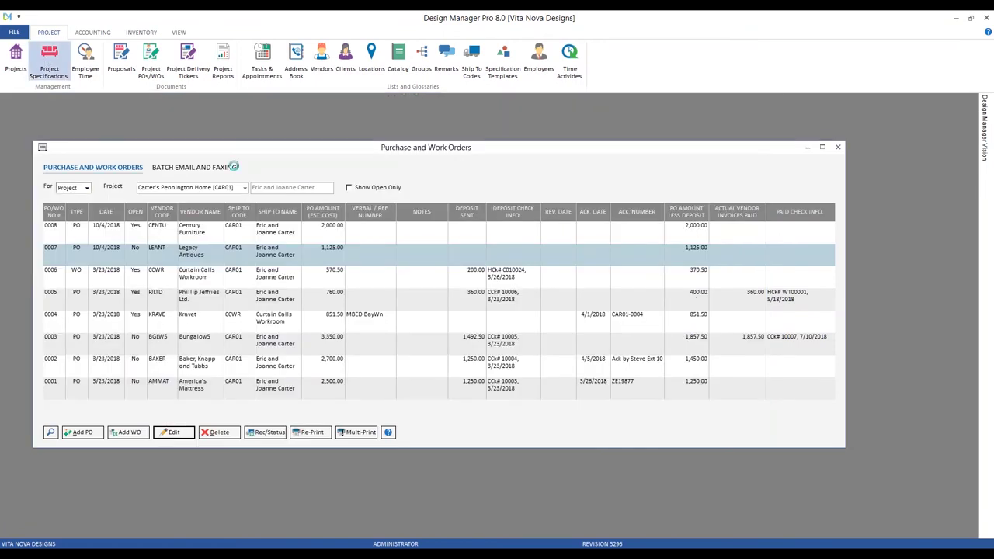
{"action": "type", "text": "car"}
{"action": "key", "text": "Down"}
{"action": "key", "text": "Return"}
{"action": "left_click", "coordinate": [242, 258]}
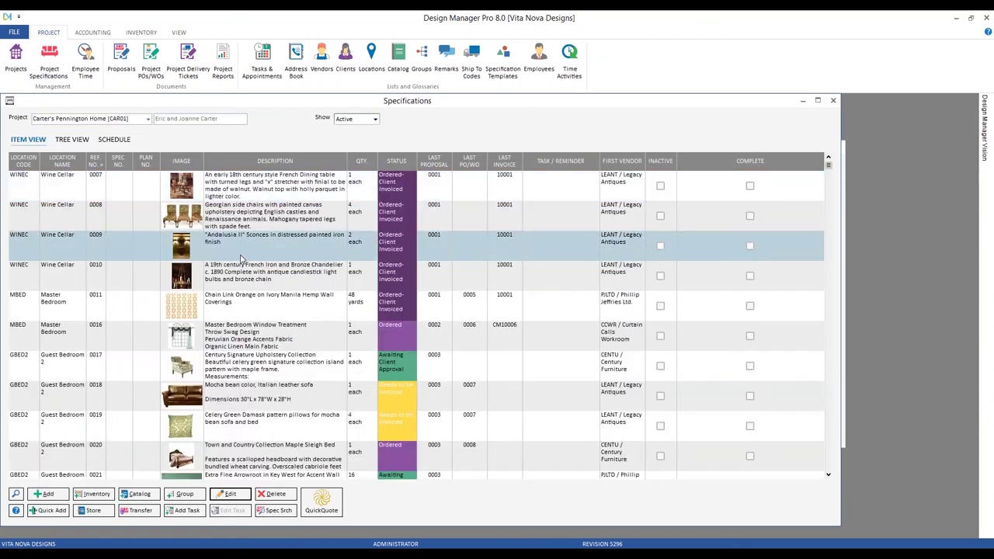
{"action": "scroll", "coordinate": [256, 287], "scroll_direction": "down", "scroll_amount": 3}
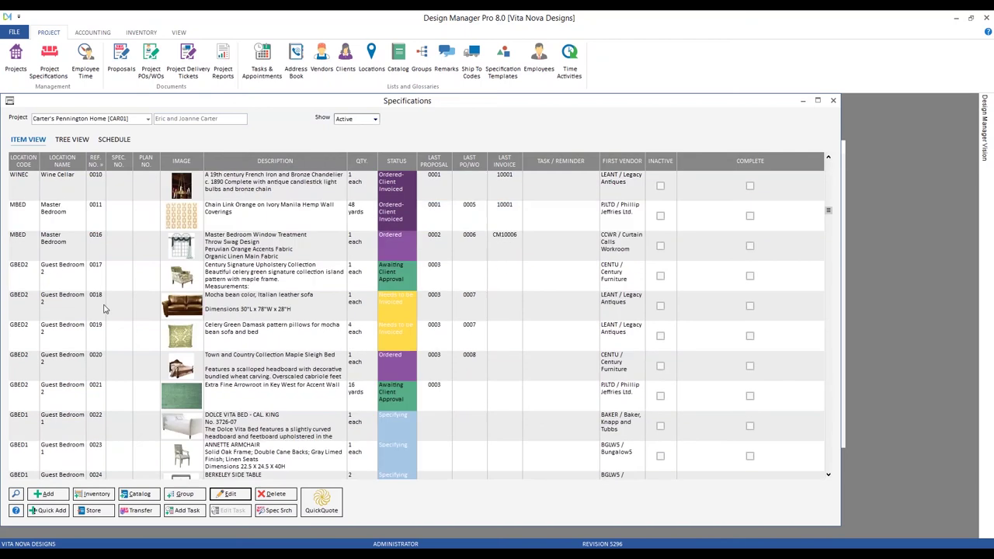
Open freight component 002 of the Italian leather sofa, item 0018
{"action": "double_click", "coordinate": [264, 309]}
{"action": "left_click", "coordinate": [155, 286]}
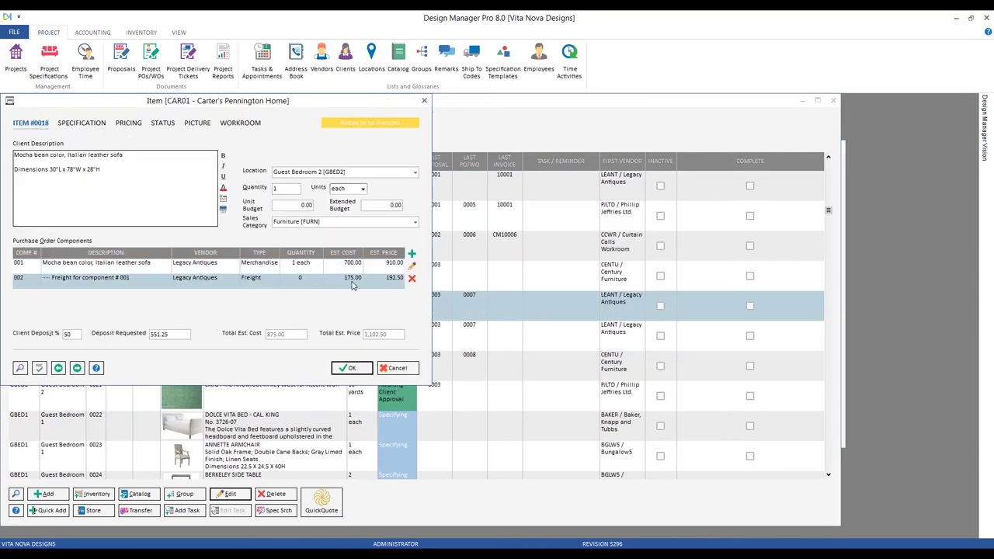
{"action": "left_click", "coordinate": [412, 266]}
{"action": "left_click_drag", "start_coordinate": [172, 118], "coordinate": [208, 155]}
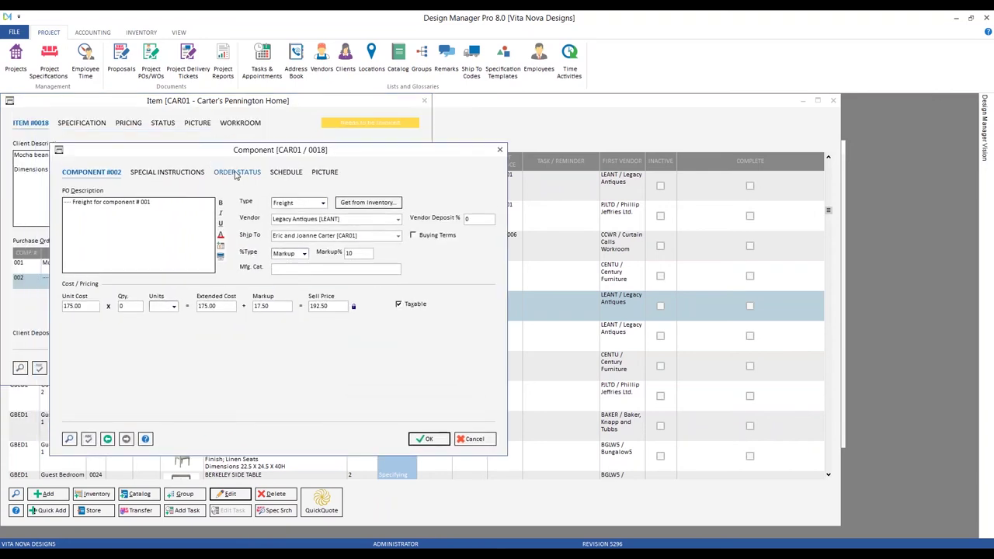
Compare the freight component's estimated pricing with the vendor invoice cost in its order status, and close the component, item and specifications
{"action": "left_click", "coordinate": [236, 172]}
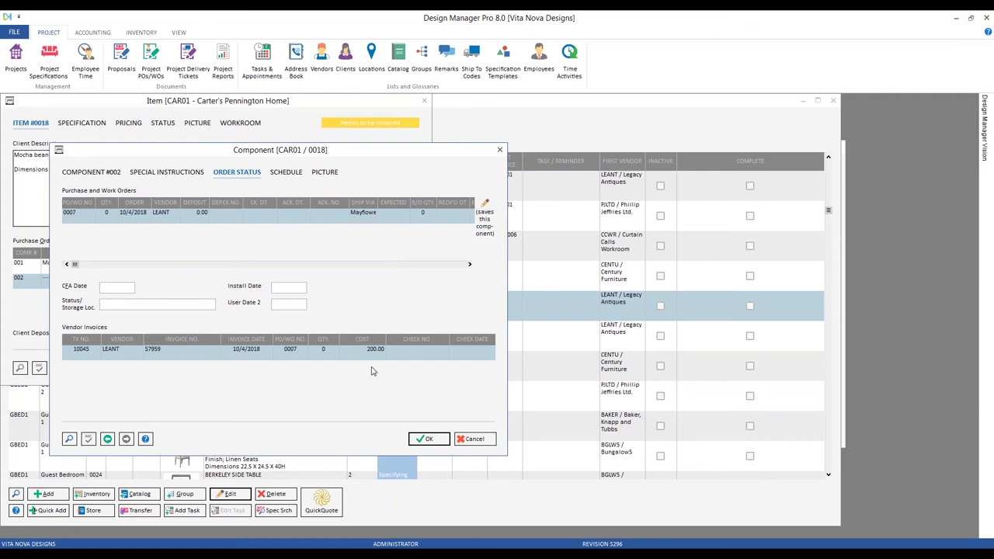
{"action": "left_click", "coordinate": [99, 172]}
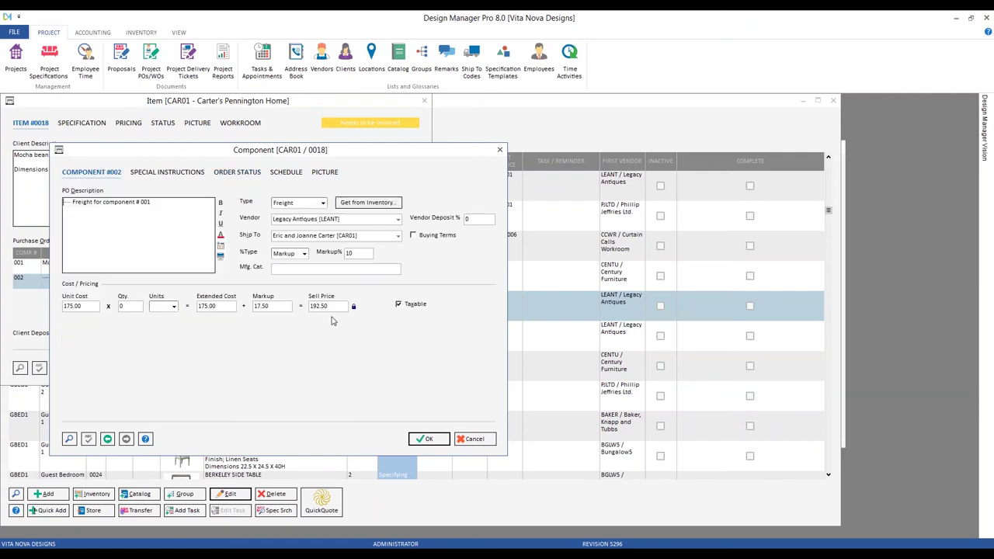
{"action": "left_click", "coordinate": [90, 307]}
{"action": "left_click", "coordinate": [233, 174]}
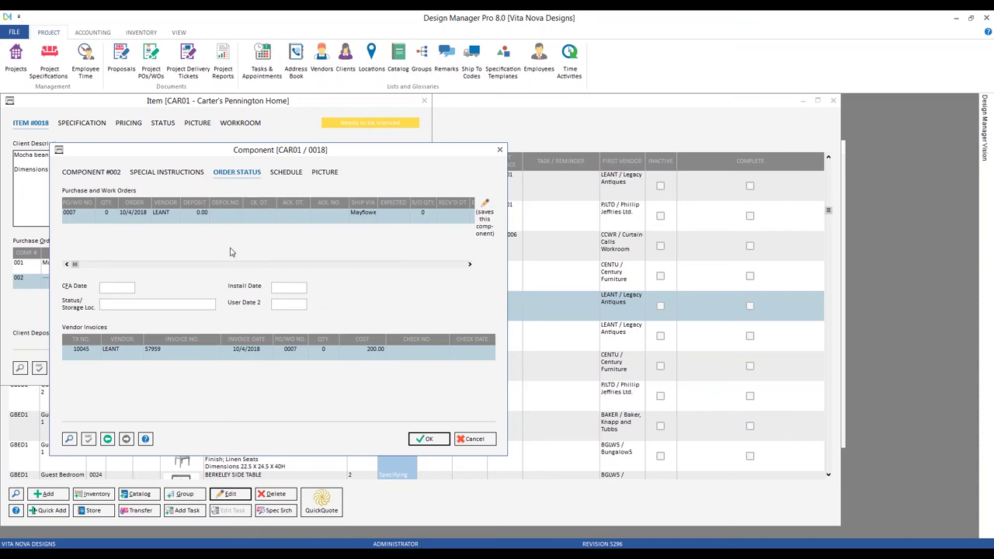
{"action": "left_click", "coordinate": [427, 438]}
{"action": "left_click", "coordinate": [350, 367]}
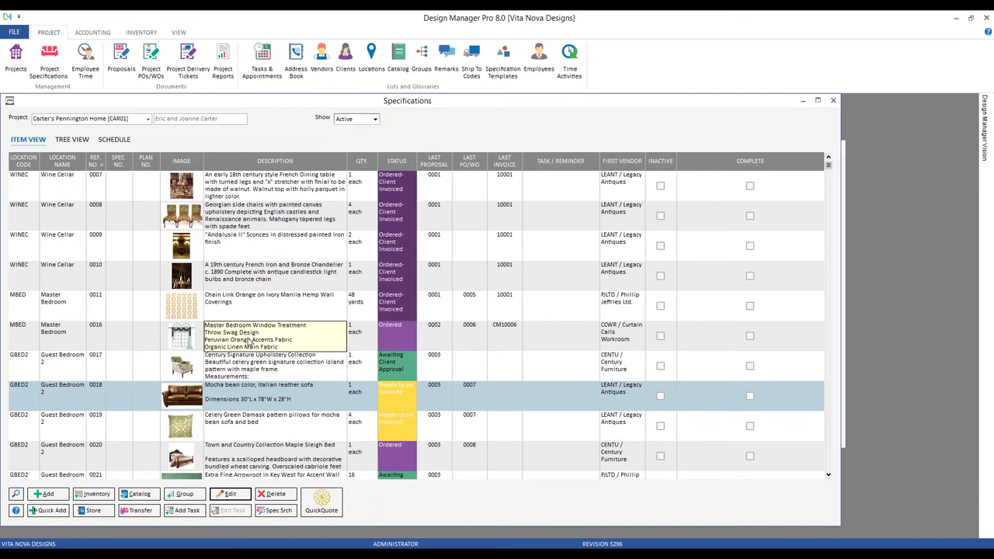
{"action": "left_click", "coordinate": [833, 102]}
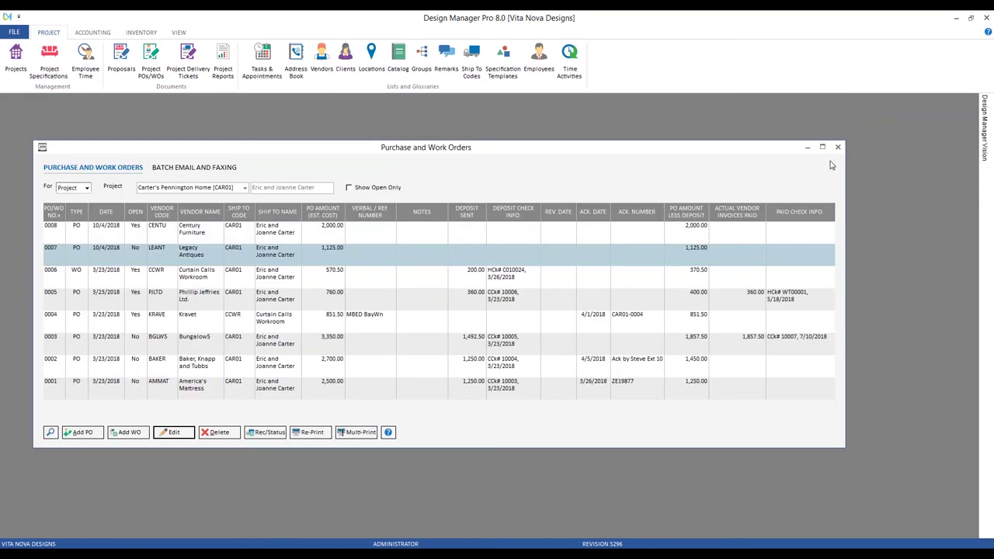
Open the receiving status of purchase order 0005 for Phillip Jeffries and view the wall coverings line's order status details
{"action": "left_click_drag", "start_coordinate": [227, 152], "coordinate": [216, 142]}
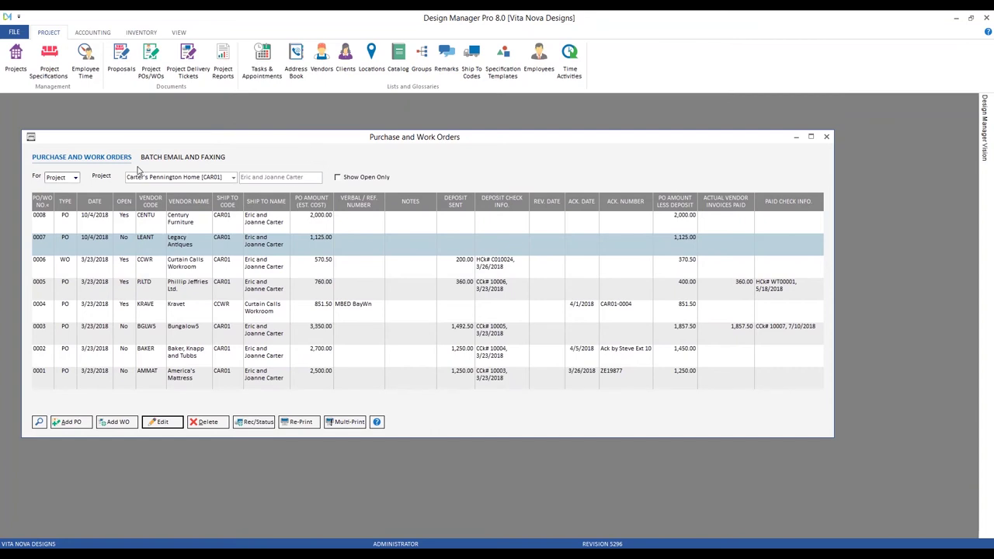
{"action": "left_click", "coordinate": [122, 286]}
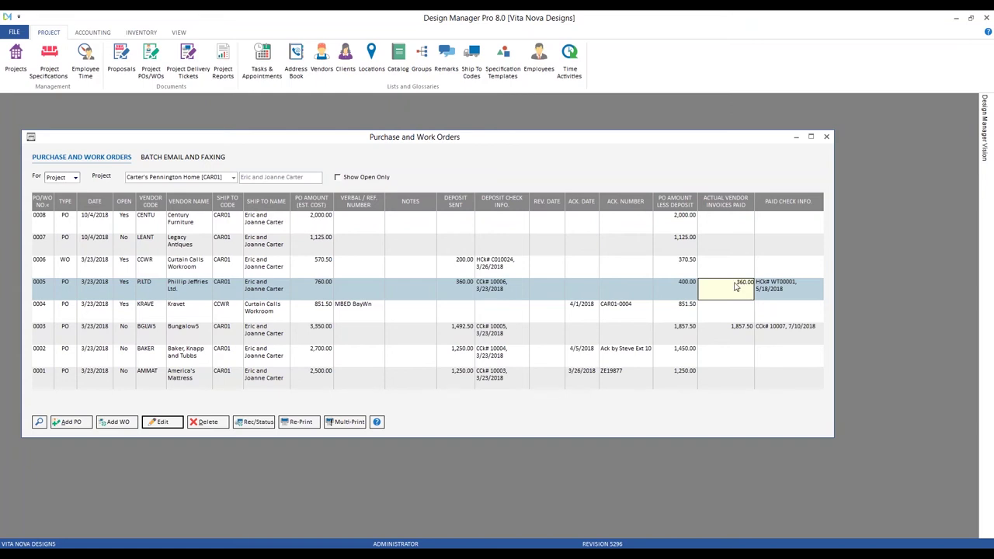
{"action": "left_click", "coordinate": [258, 424]}
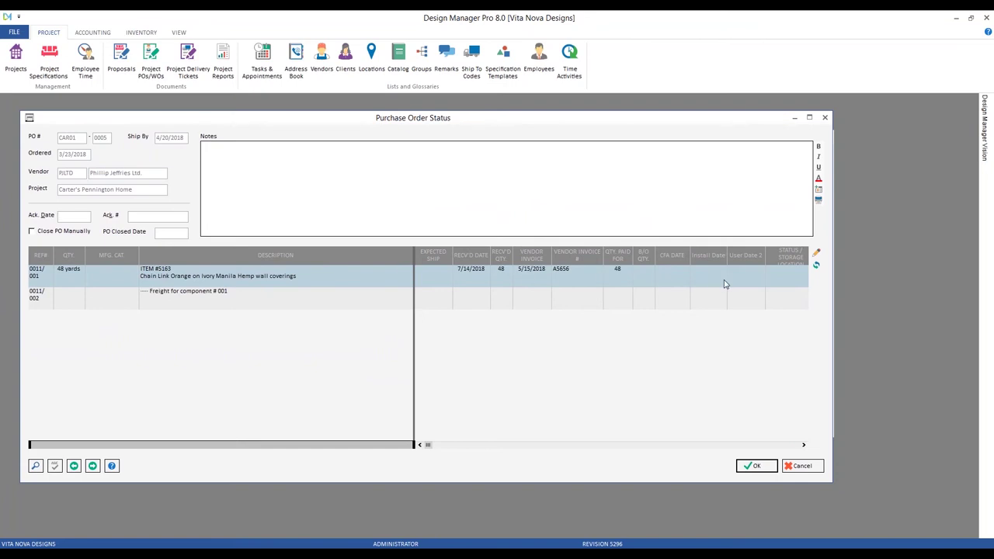
{"action": "left_click", "coordinate": [816, 257]}
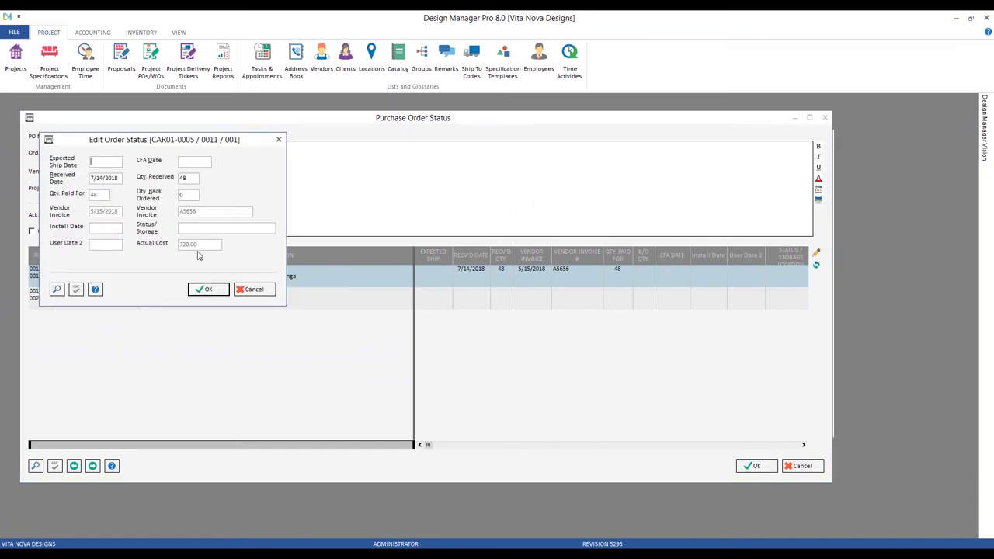
View the order status details of the wall coverings' freight line 0011/002, and close purchase order 0005's status and the purchase order list
{"action": "left_click", "coordinate": [204, 289]}
{"action": "left_click", "coordinate": [295, 299]}
{"action": "left_click", "coordinate": [816, 256]}
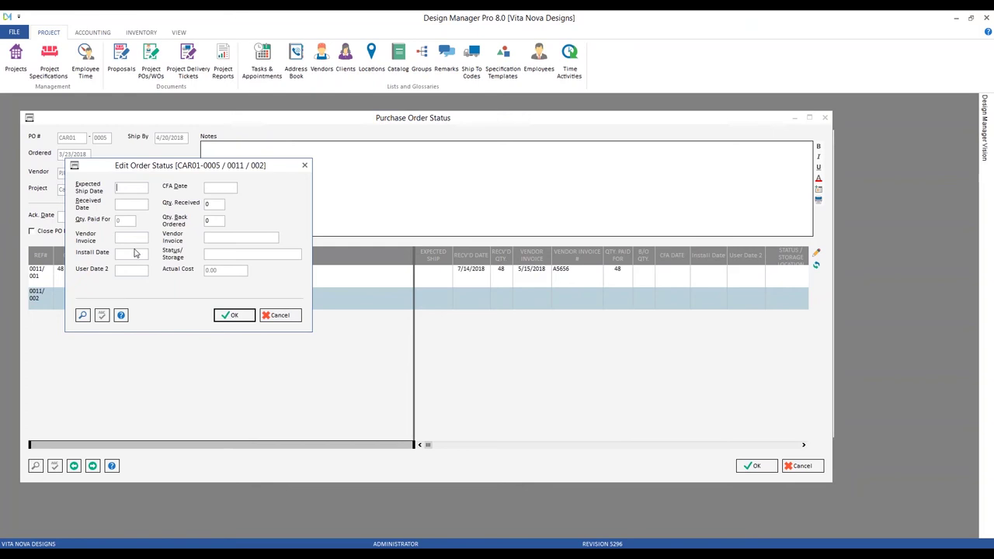
{"action": "left_click", "coordinate": [281, 317]}
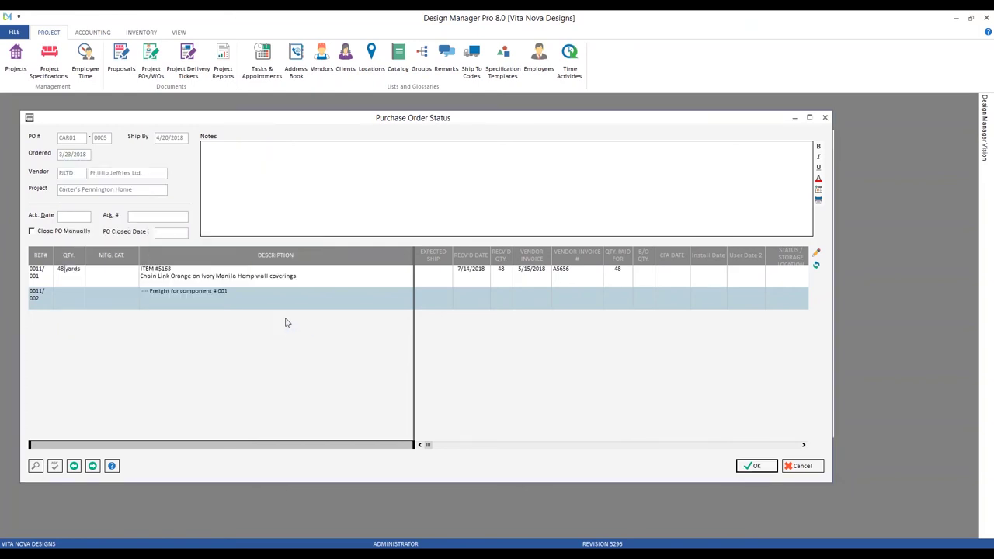
{"action": "left_click", "coordinate": [800, 466]}
{"action": "double_click", "coordinate": [31, 137]}
Add a vendor invoice of type Invoice for Project PO for purchase order CAR01-0005
{"action": "left_click", "coordinate": [97, 31]}
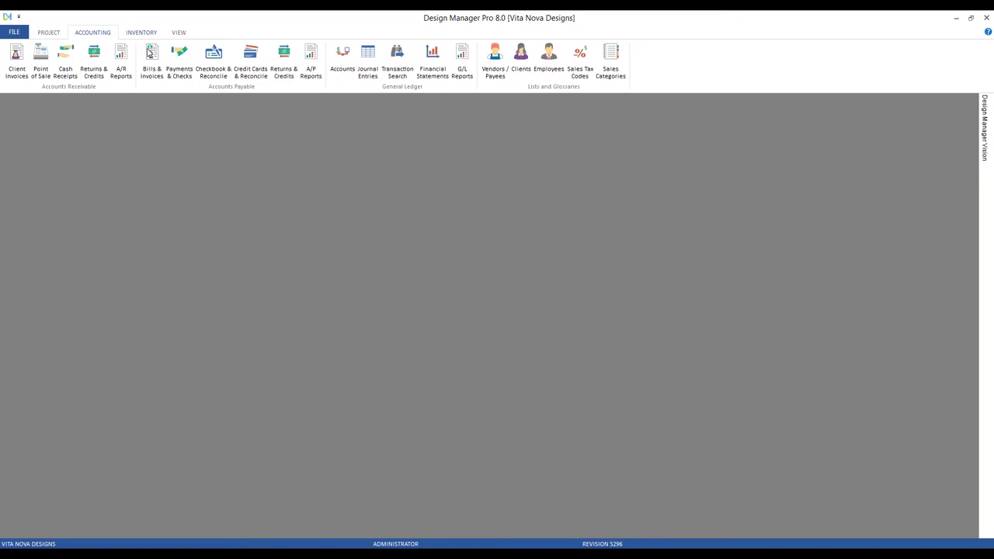
{"action": "left_click", "coordinate": [152, 65]}
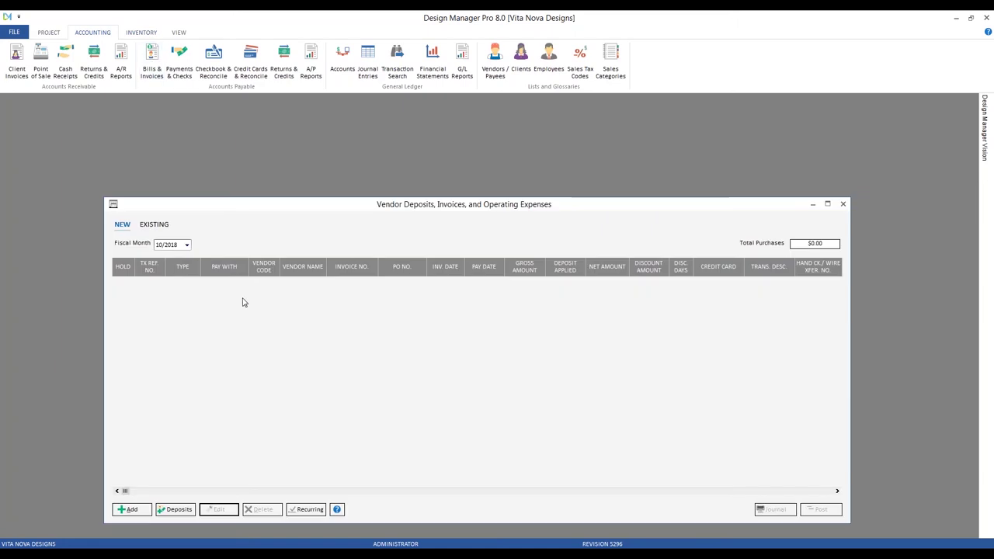
{"action": "left_click", "coordinate": [132, 509]}
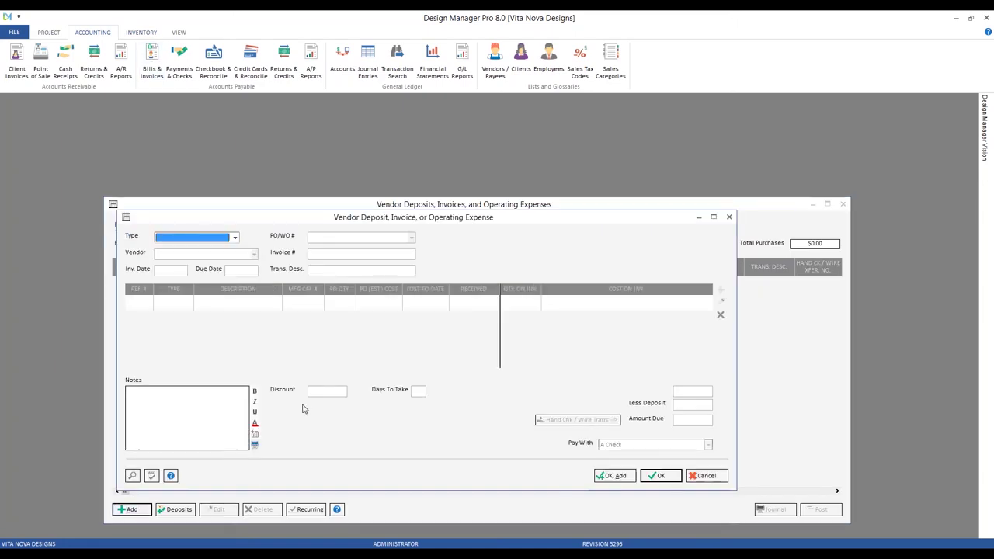
{"action": "key", "text": "i"}
{"action": "key", "text": "Tab"}
{"action": "type", "text": "car"}
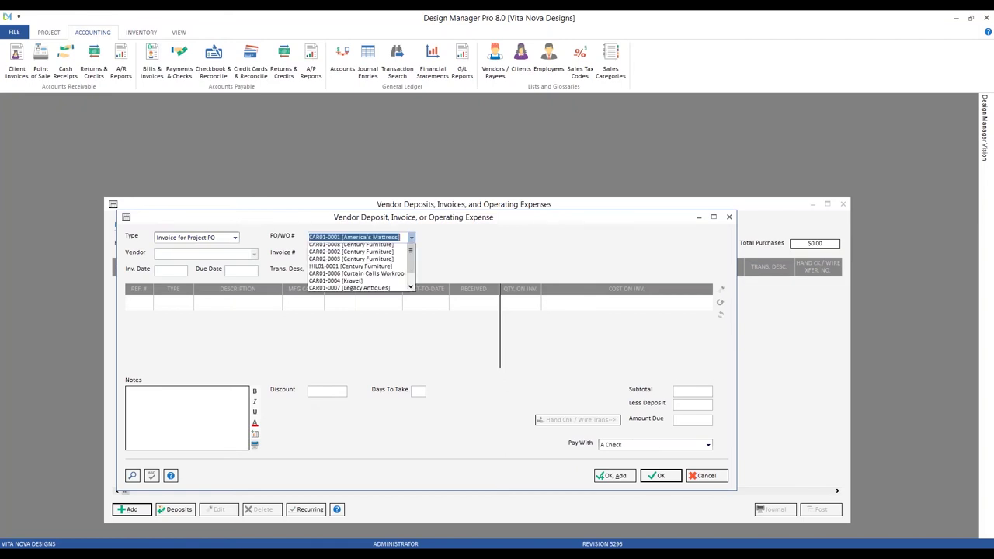
{"action": "type", "text": "01-0005"}
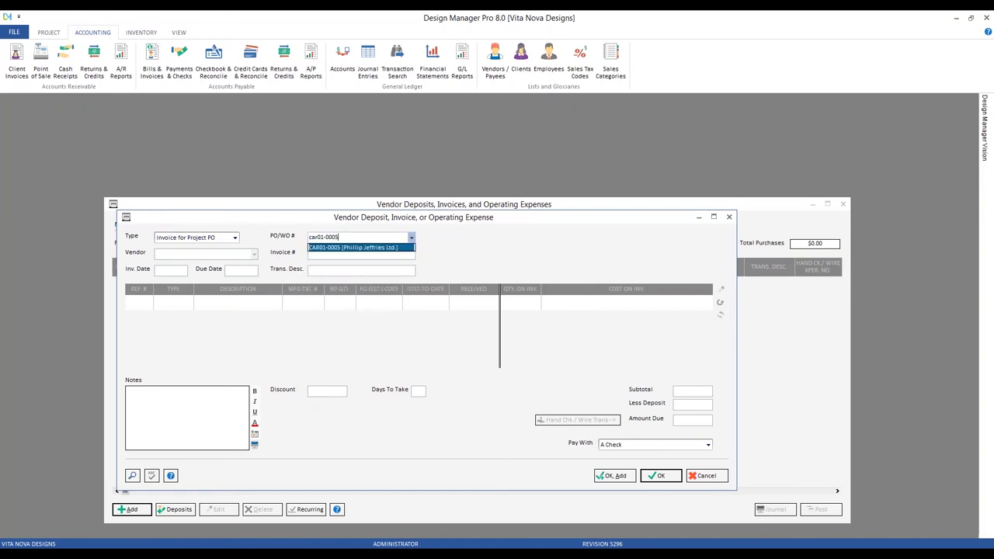
{"action": "key", "text": "Tab"}
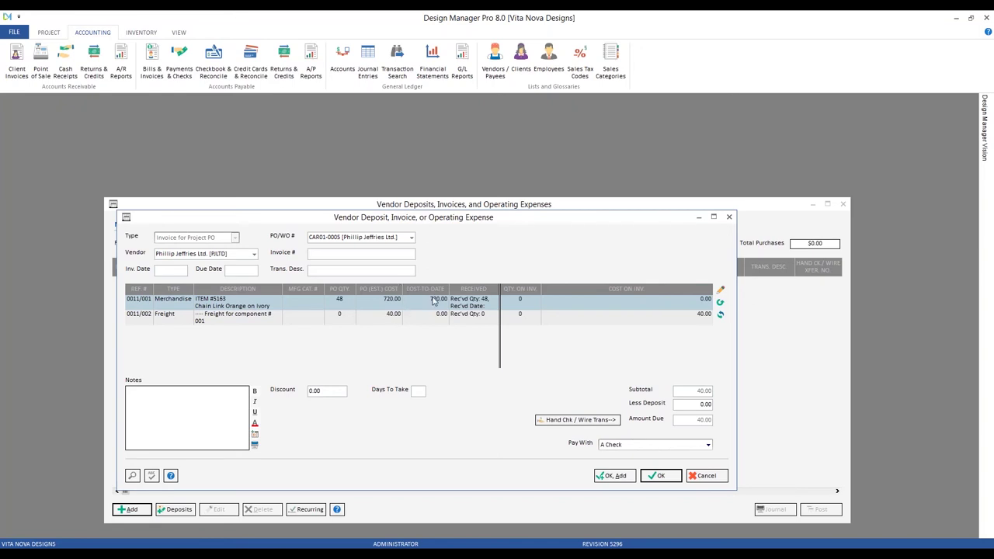
Compare the estimated cost, cost-to-date, invoice quantity and invoice cost on the merchandise and freight lines
{"action": "left_click", "coordinate": [376, 303]}
{"action": "left_click", "coordinate": [441, 316]}
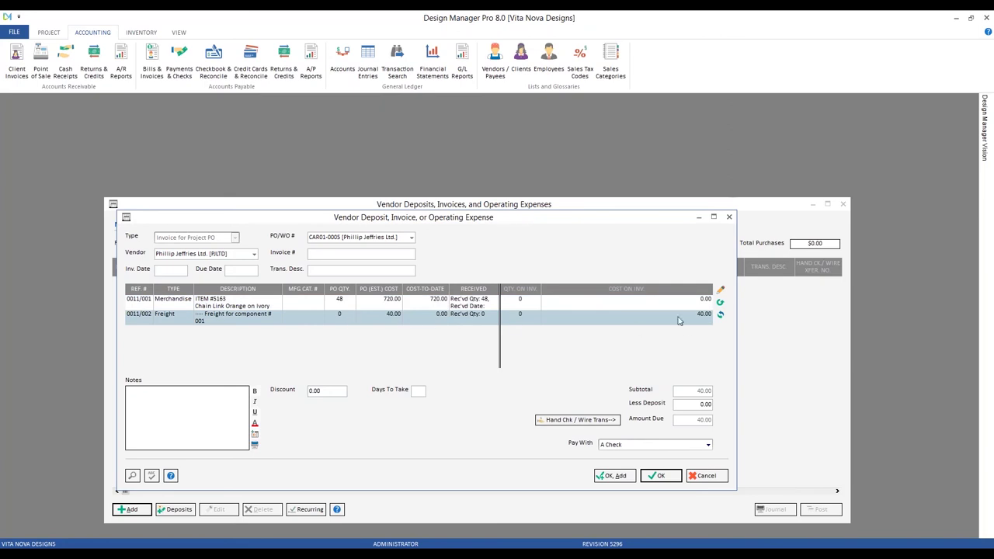
{"action": "left_click", "coordinate": [394, 327]}
{"action": "left_click", "coordinate": [645, 327]}
{"action": "left_click", "coordinate": [435, 323]}
{"action": "left_click", "coordinate": [530, 319]}
{"action": "left_click", "coordinate": [528, 321]}
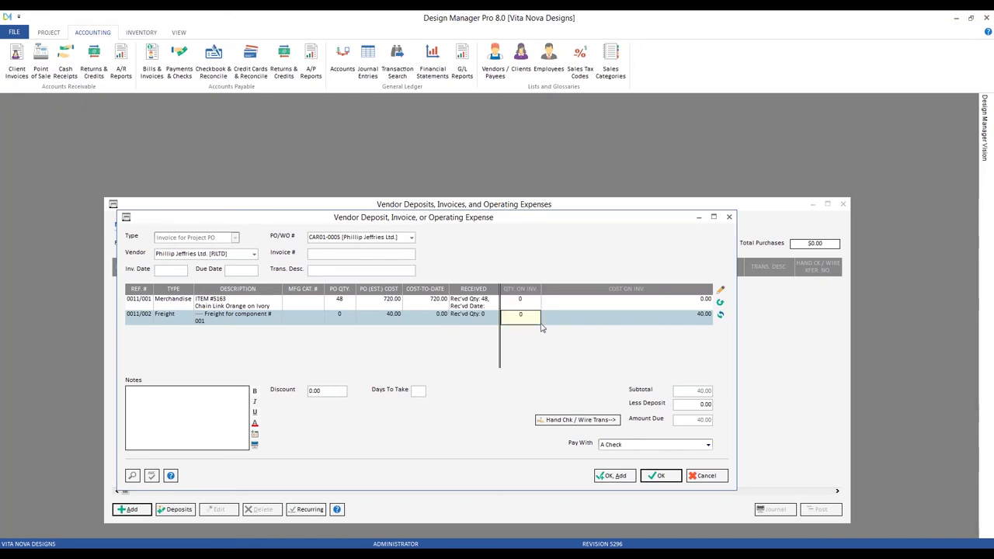
{"action": "left_click", "coordinate": [521, 337]}
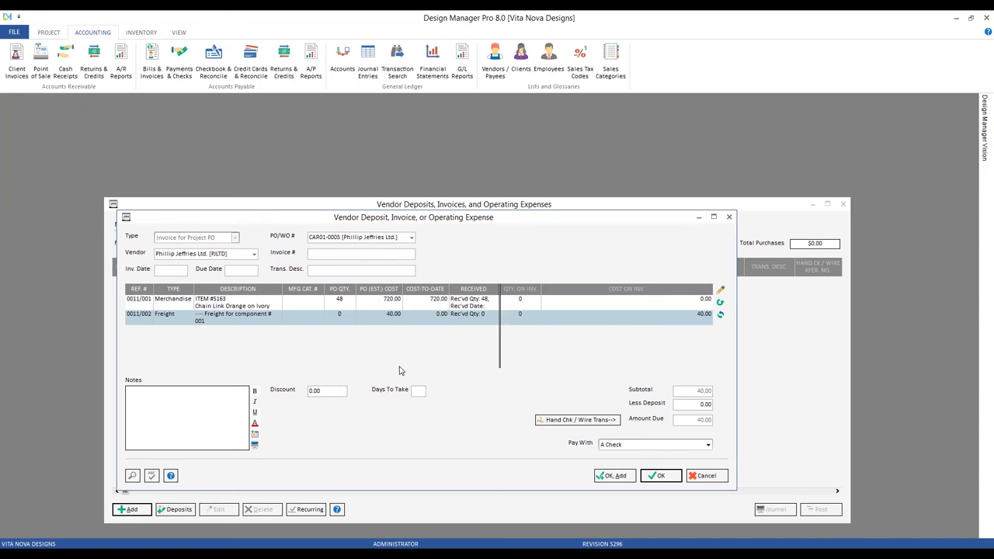
Change the invoice's vendor to Best Way and enter invoice number 57956, date 10/4/2018 and description "freight for fabric"
{"action": "left_click", "coordinate": [235, 253]}
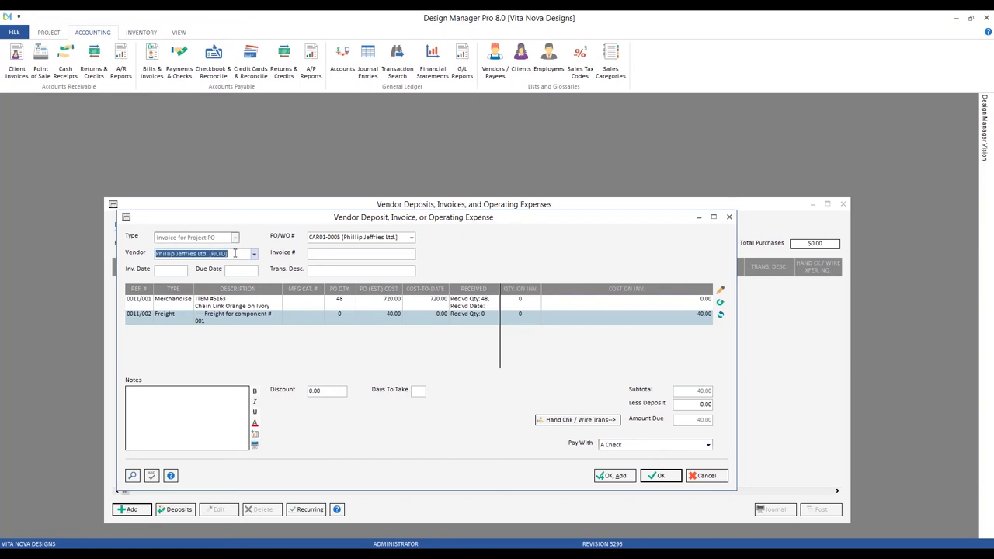
{"action": "type", "text": "be"}
{"action": "key", "text": "Tab"}
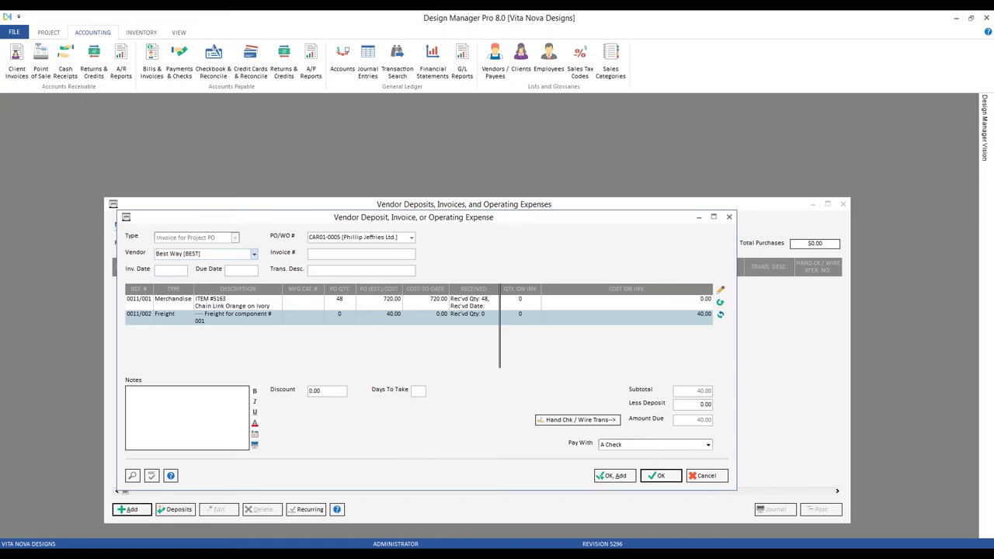
{"action": "type", "text": "57956"}
{"action": "key", "text": "Tab"}
{"action": "key", "text": "Return"}
{"action": "key", "text": "Tab"}
{"action": "type", "text": "freight for "}
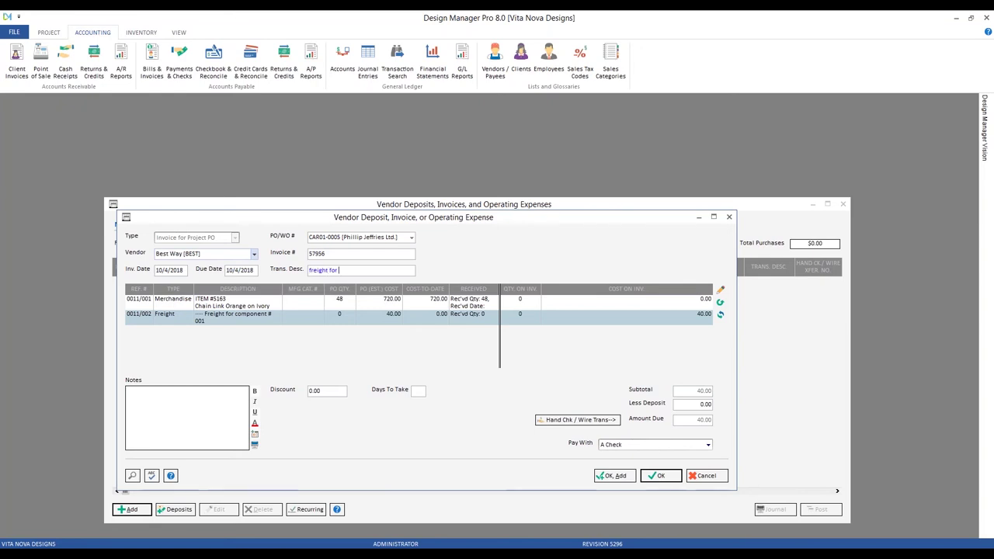
{"action": "type", "text": "fabric"}
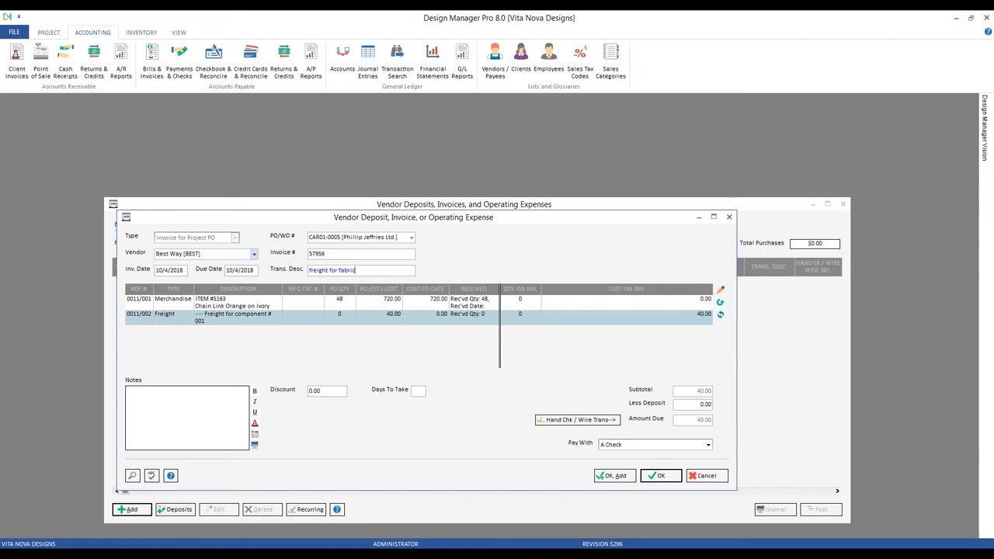
Save the Best Way freight invoice and post the list of purchases into fiscal month 10/2018
{"action": "left_click", "coordinate": [657, 475]}
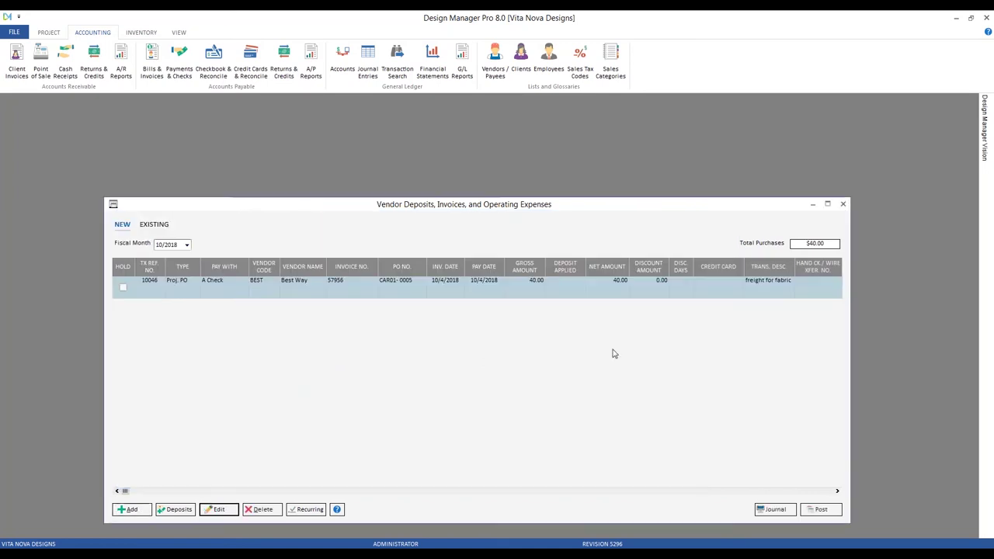
{"action": "left_click", "coordinate": [823, 511]}
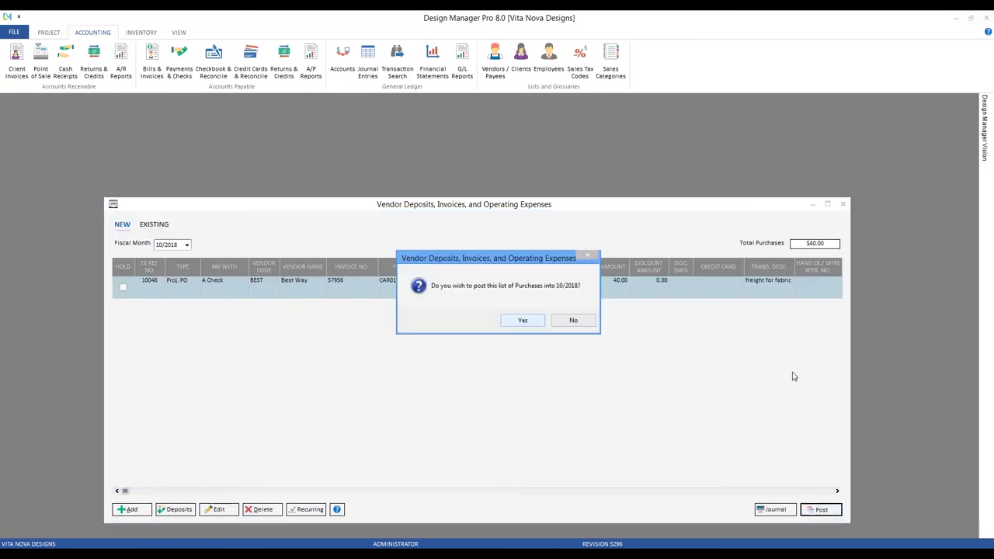
{"action": "left_click", "coordinate": [522, 321]}
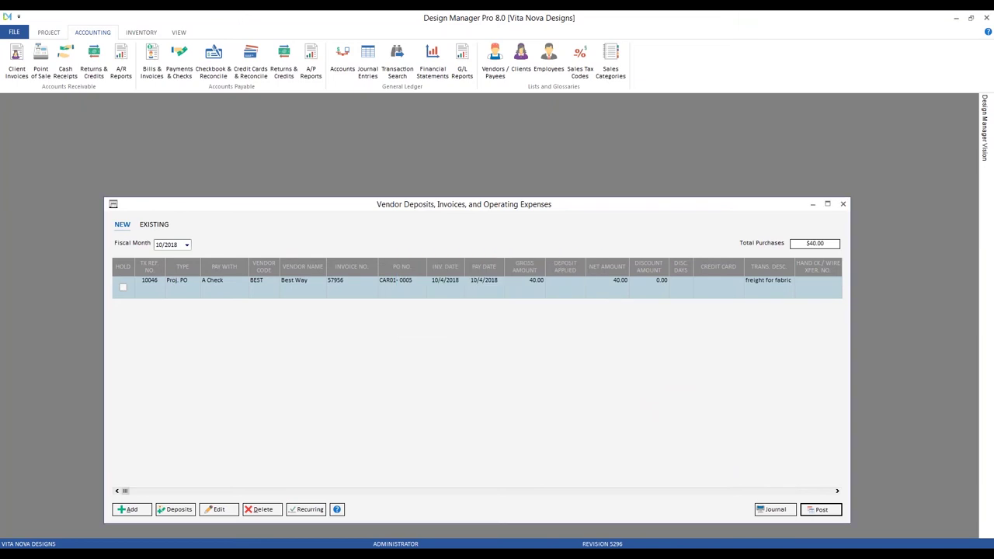
Filter the existing vendor transactions by project PO number CAR01-0005
{"action": "left_click", "coordinate": [159, 224]}
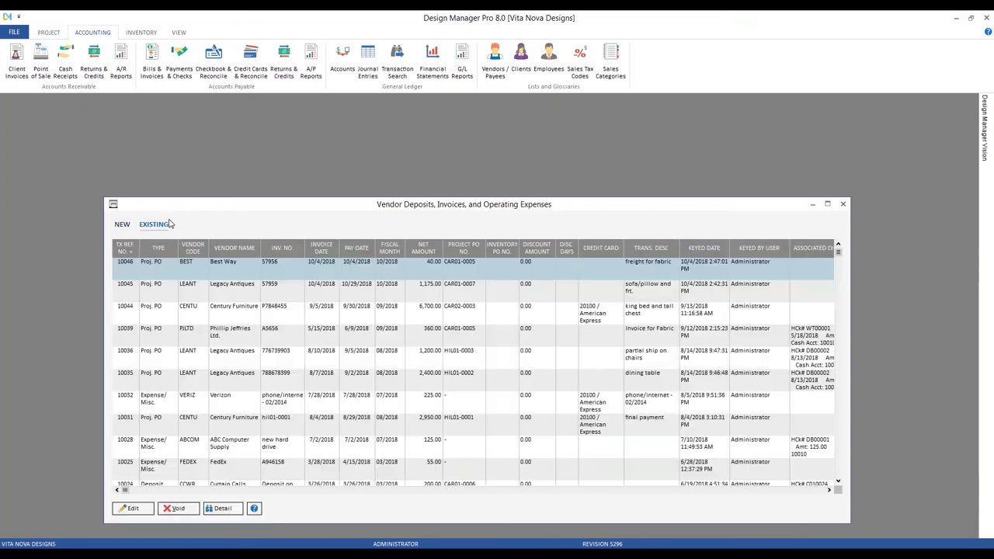
{"action": "left_click", "coordinate": [462, 250]}
{"action": "type", "text": "CAR"}
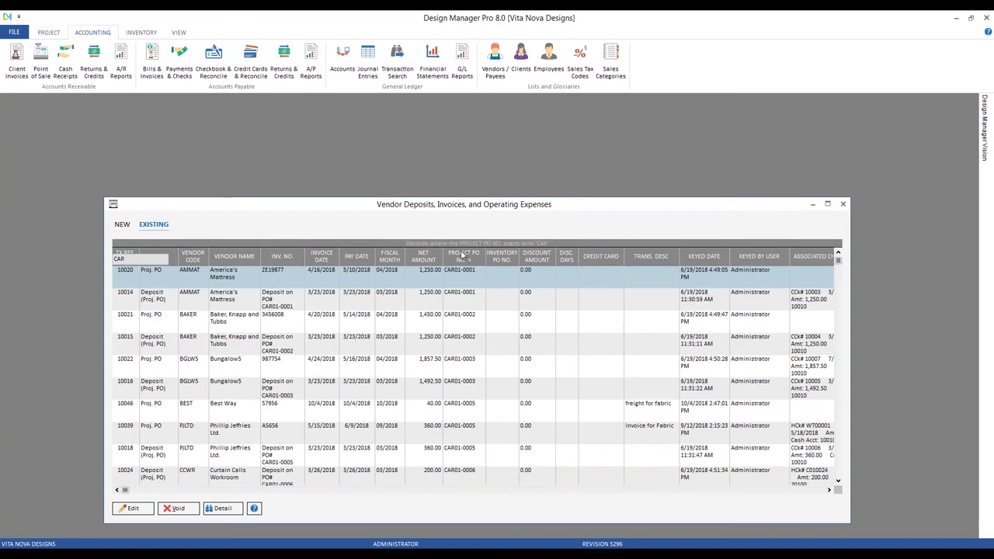
{"action": "type", "text": "01-005"}
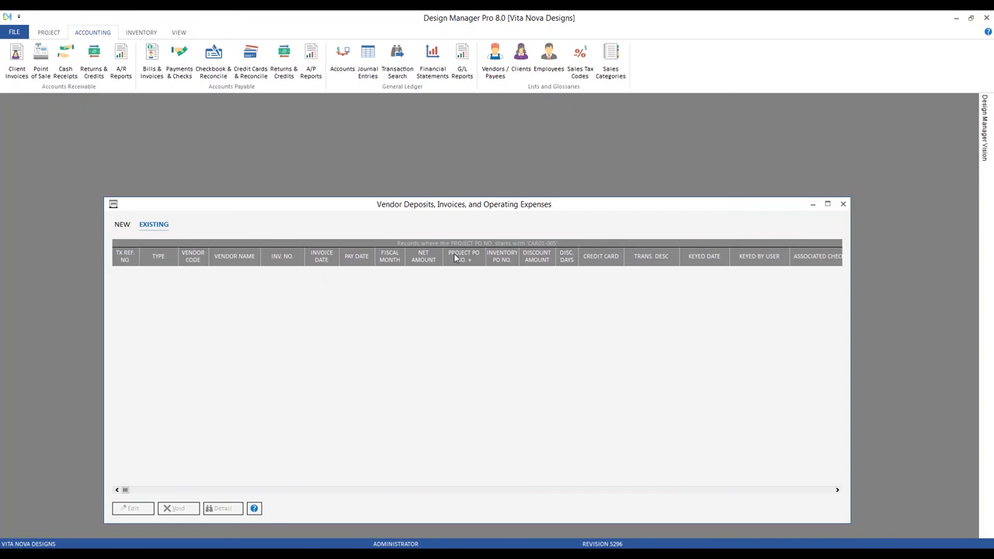
{"action": "key", "text": "BackSpace"}
{"action": "key", "text": "BackSpace"}
{"action": "key", "text": "BackSpace"}
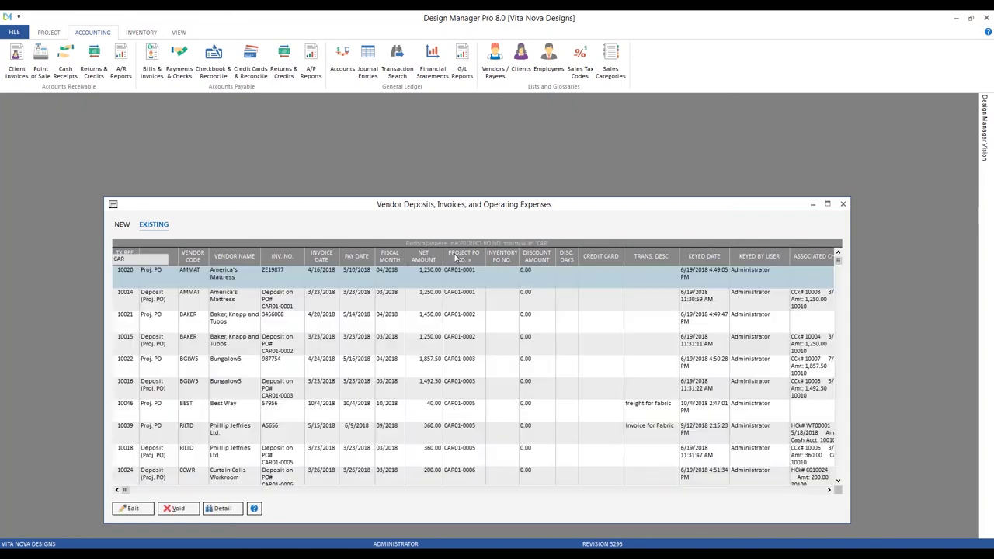
{"action": "type", "text": "01-0005"}
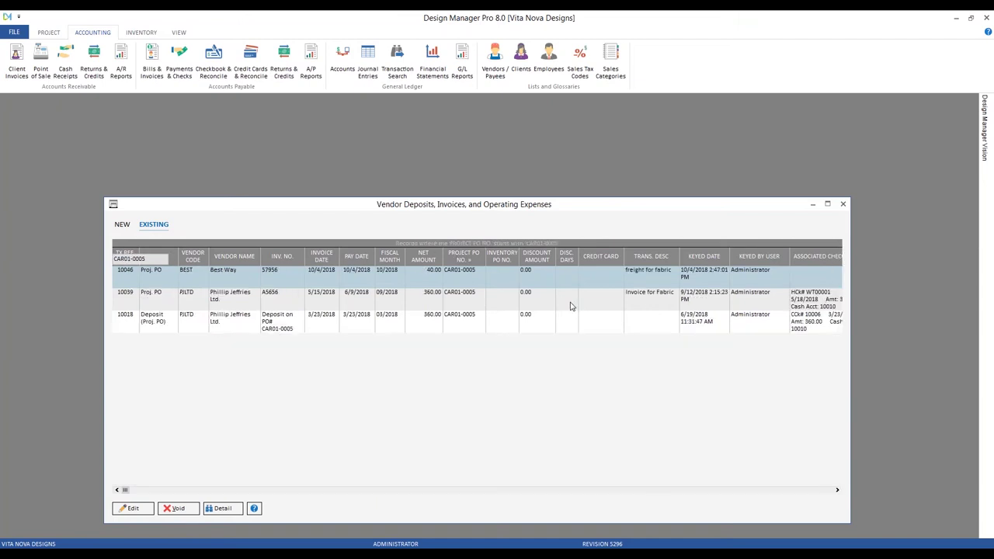
Review the Phillip Jeffries deposit and invoice alongside the Best Way freight invoice on the same purchase order
{"action": "left_click", "coordinate": [192, 323]}
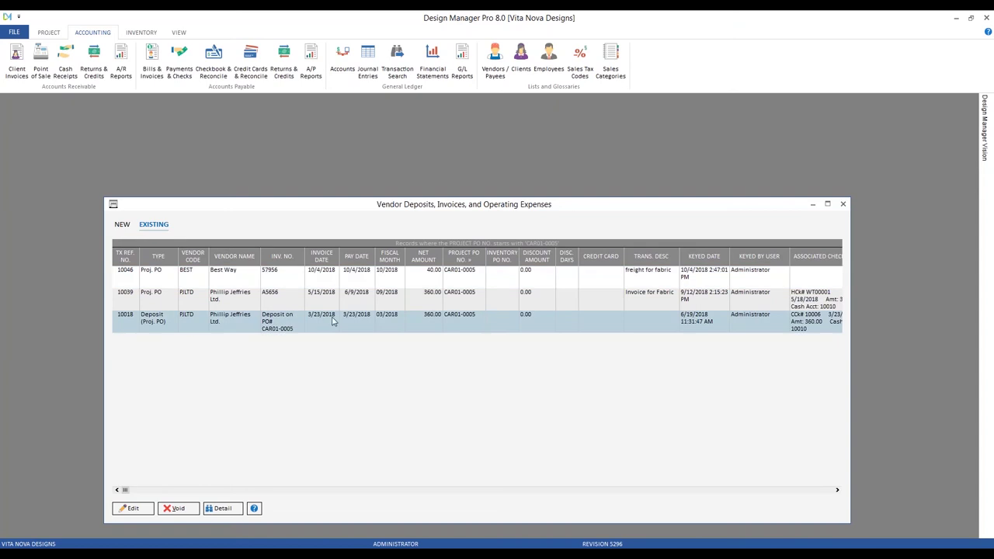
{"action": "left_click", "coordinate": [354, 300]}
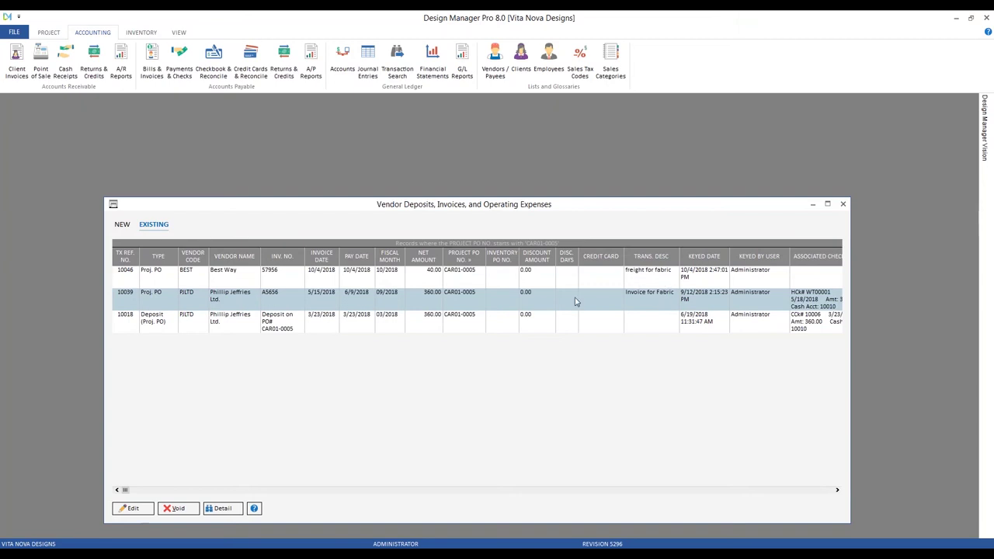
{"action": "left_click", "coordinate": [274, 281]}
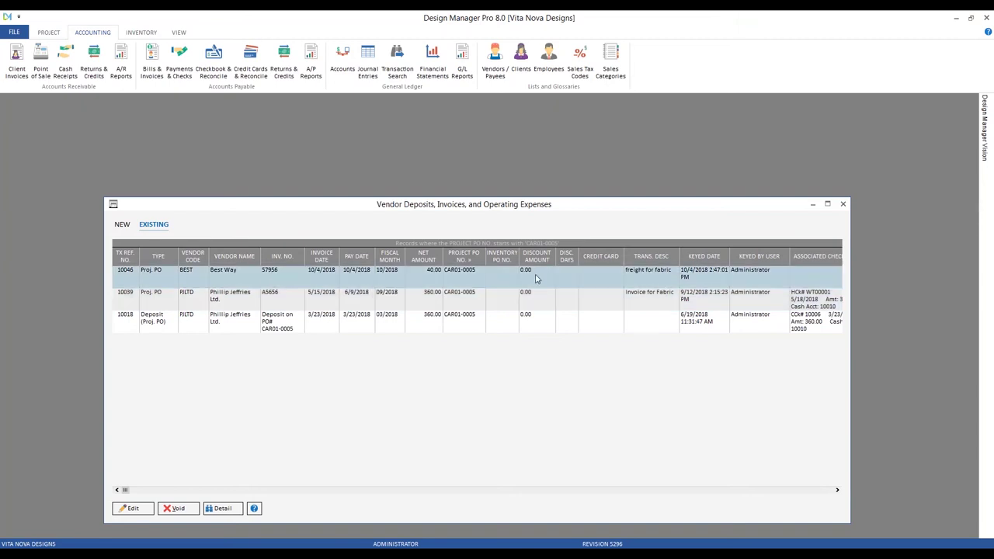
{"action": "left_click", "coordinate": [458, 282]}
Examine the Best Way freight invoice's account postings and its estimated versus actual cost in the transaction detail, and close it
{"action": "left_click", "coordinate": [222, 508]}
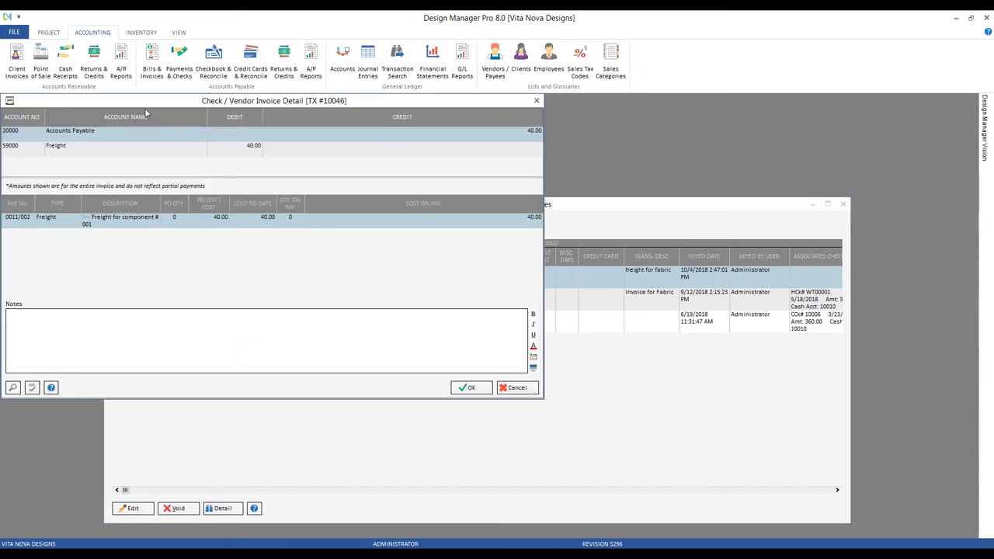
{"action": "left_click_drag", "start_coordinate": [153, 110], "coordinate": [276, 165]}
{"action": "left_click", "coordinate": [151, 206]}
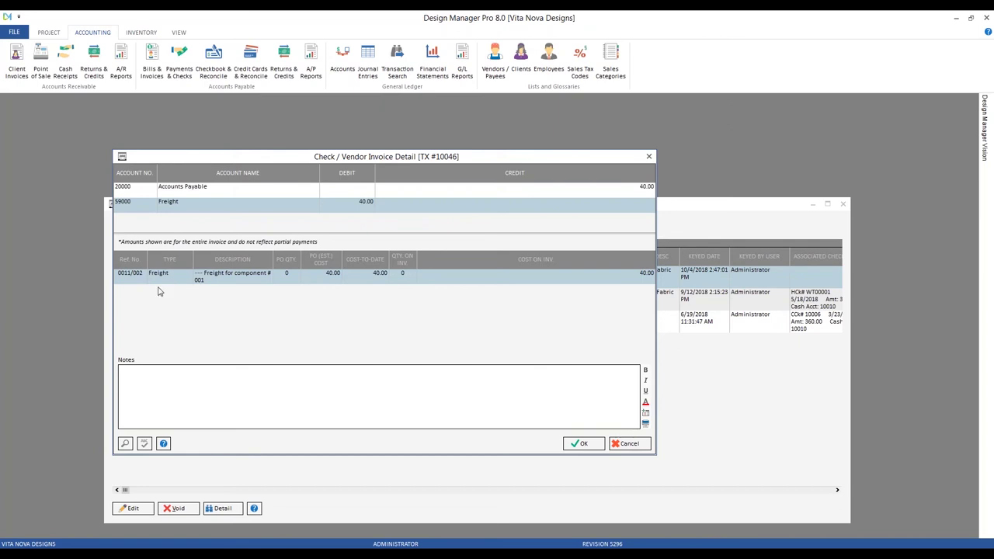
{"action": "left_click", "coordinate": [333, 280]}
{"action": "left_click", "coordinate": [368, 278]}
{"action": "left_click", "coordinate": [368, 278]}
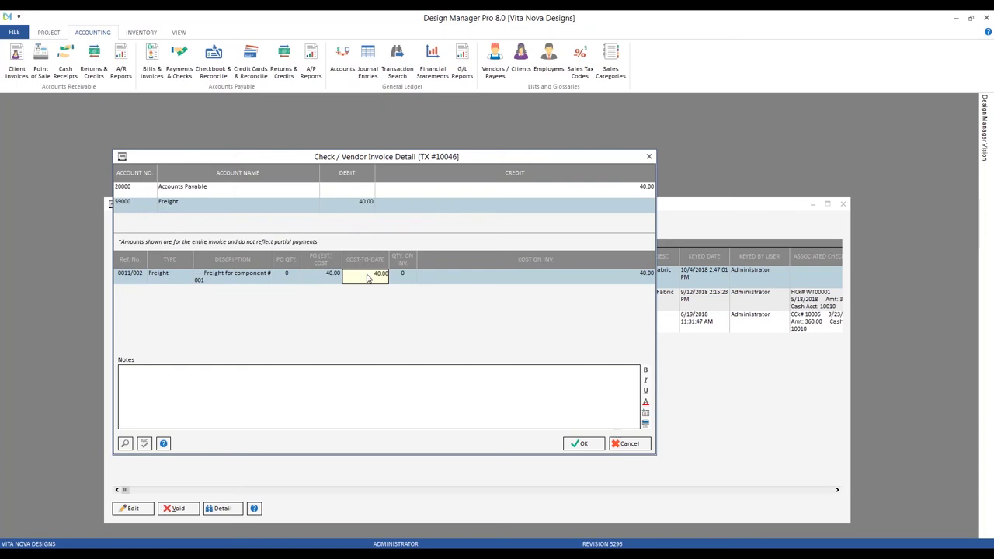
{"action": "left_click", "coordinate": [635, 444]}
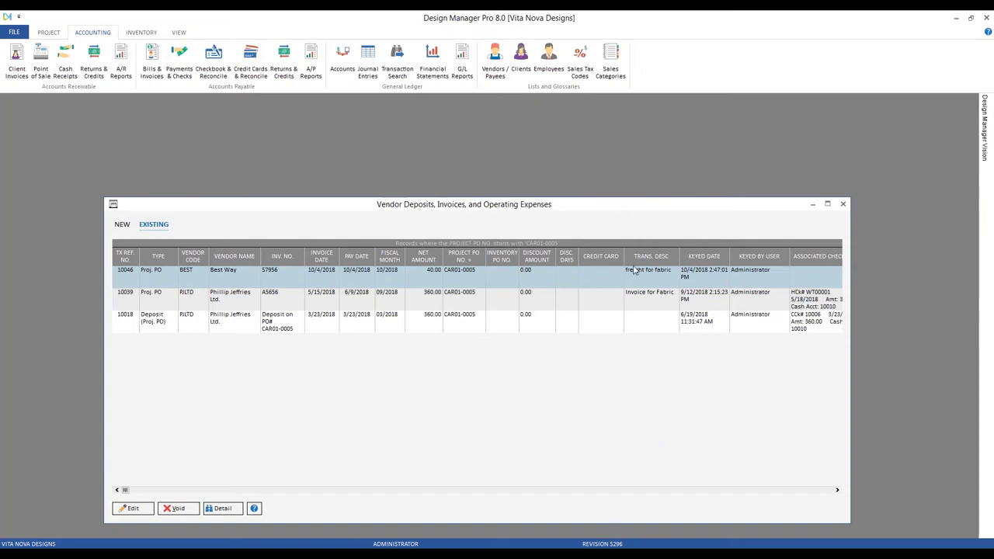
Start a new vendor invoice for Century Furniture's project purchase order CAR02-0002
{"action": "left_click", "coordinate": [122, 226]}
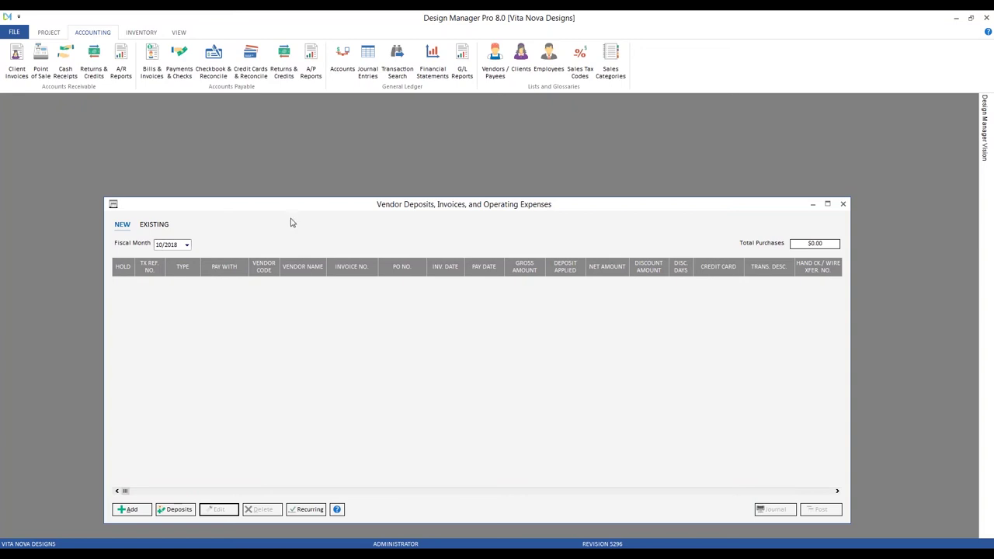
{"action": "left_click_drag", "start_coordinate": [222, 206], "coordinate": [201, 161]}
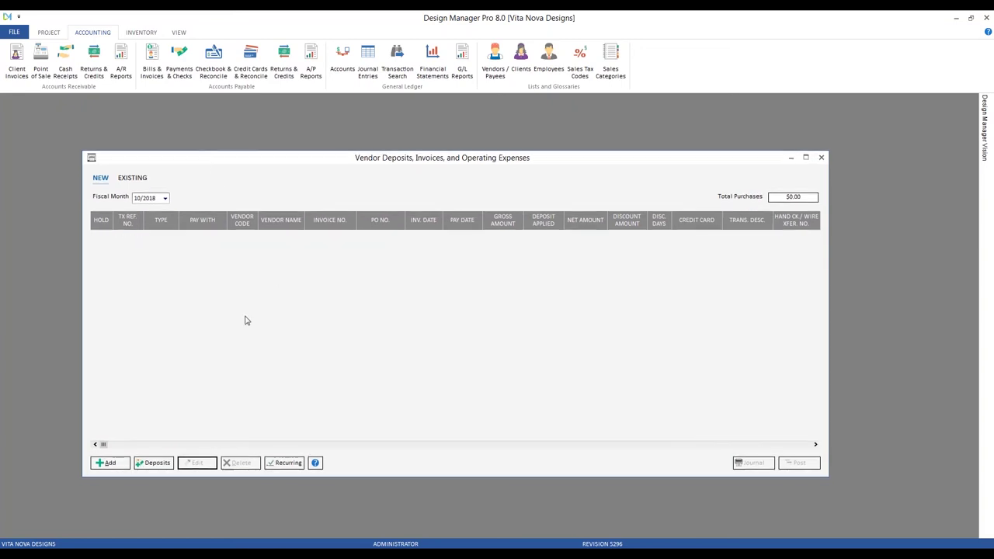
{"action": "left_click", "coordinate": [110, 463]}
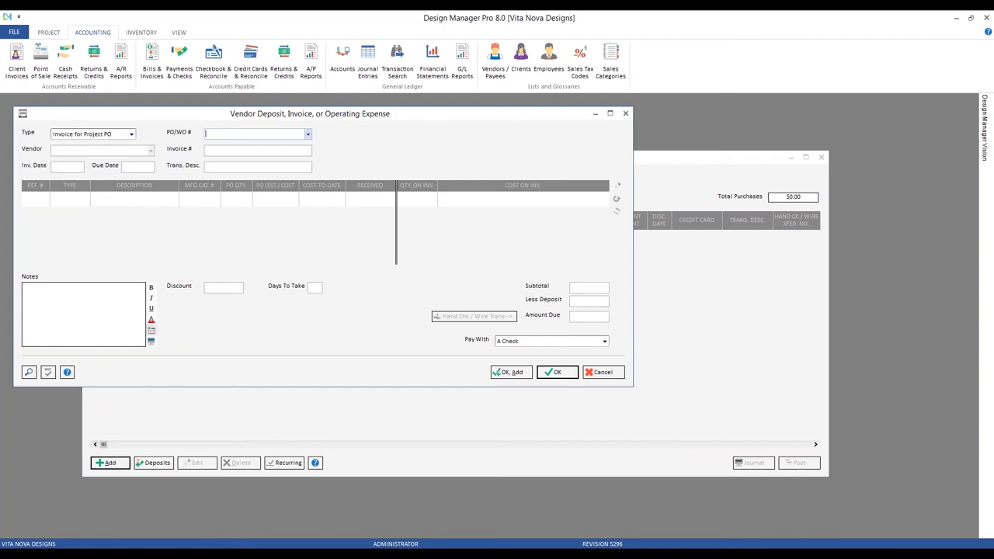
{"action": "left_click", "coordinate": [28, 372]}
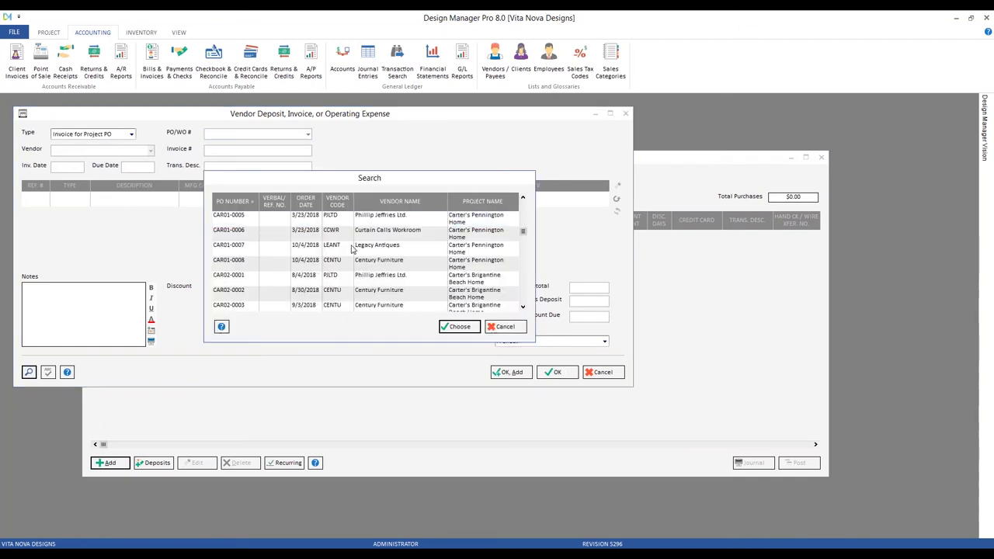
{"action": "left_click", "coordinate": [288, 295]}
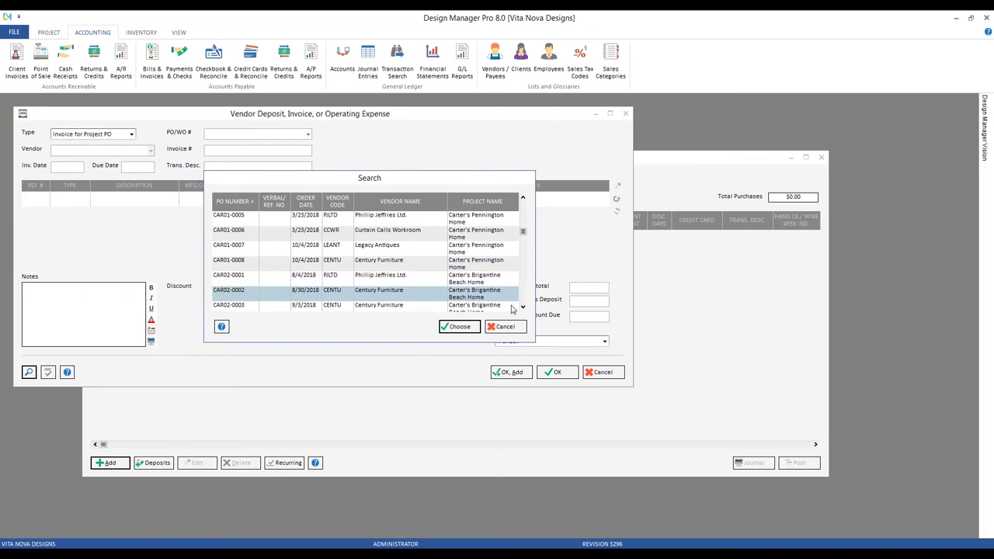
{"action": "left_click", "coordinate": [463, 327]}
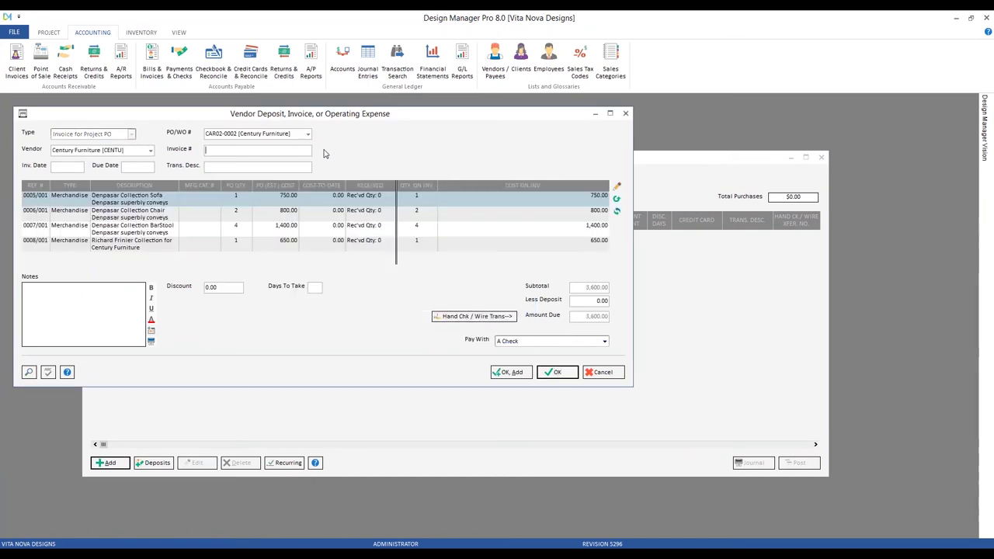
Review the sofa, chair, bar stool and table lines on the invoice, checking each one's estimated cost and cost to date
{"action": "left_click_drag", "start_coordinate": [340, 116], "coordinate": [408, 145]}
{"action": "left_click", "coordinate": [189, 234]}
{"action": "left_click", "coordinate": [245, 255]}
{"action": "left_click", "coordinate": [238, 274]}
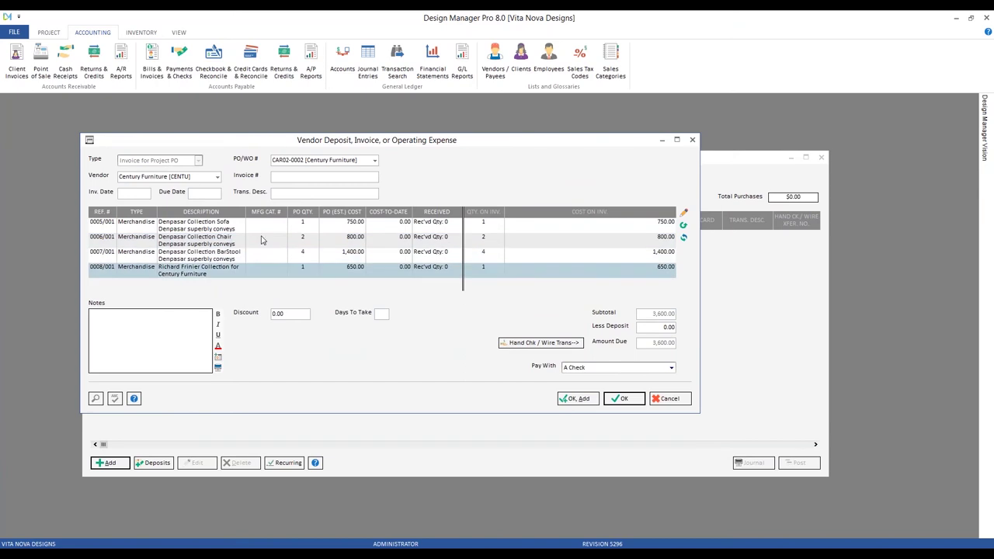
{"action": "left_click", "coordinate": [263, 230]}
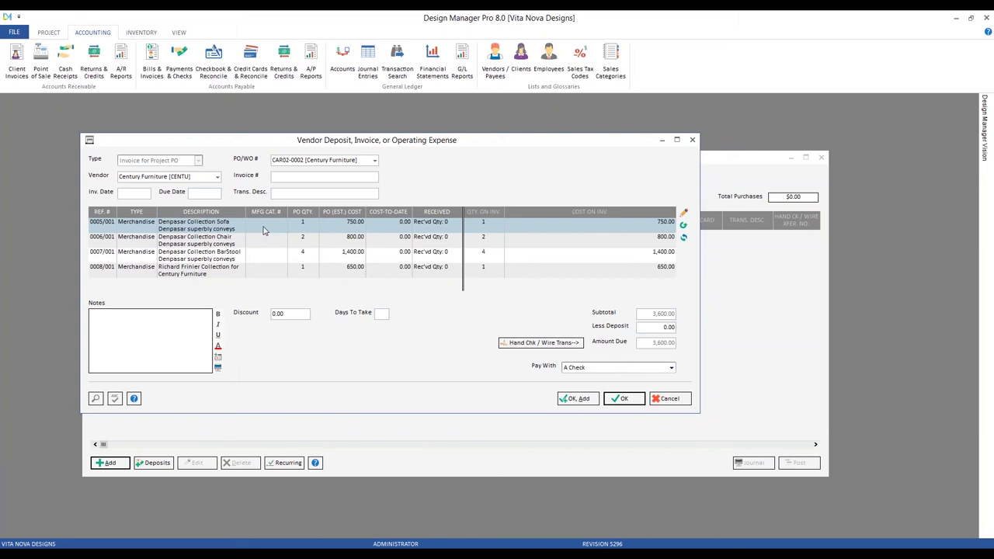
{"action": "left_click", "coordinate": [378, 243]}
{"action": "left_click", "coordinate": [379, 260]}
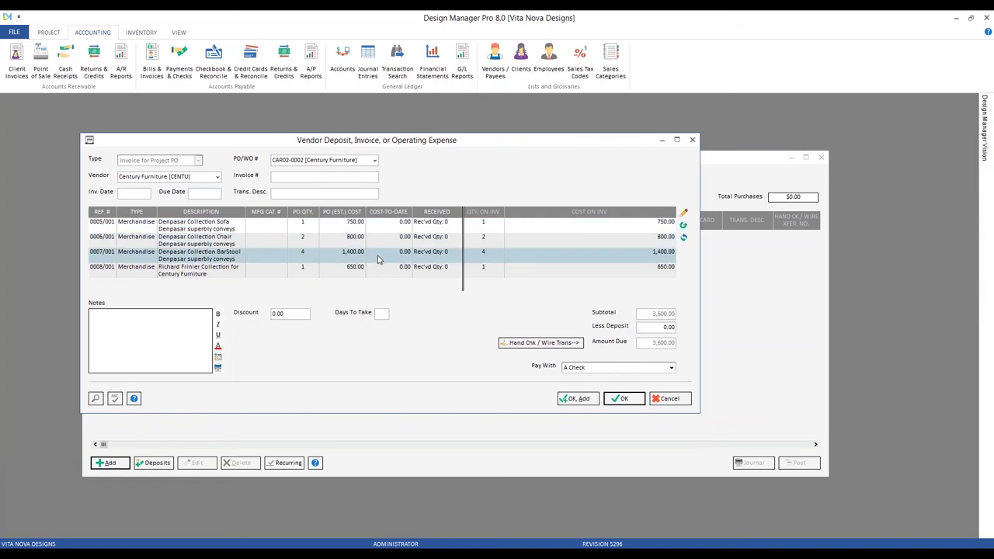
{"action": "left_click", "coordinate": [374, 231]}
{"action": "left_click", "coordinate": [374, 240]}
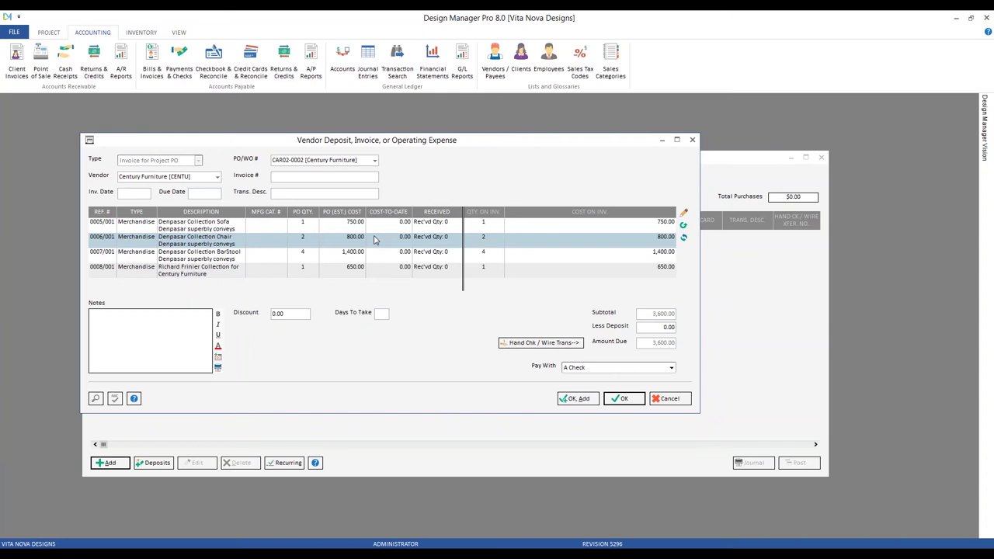
Enter invoice number 568965, invoice date 10/4/2018, due date 10/29/2018 and the transaction description "furniture and lump freight"
{"action": "left_click", "coordinate": [311, 176]}
{"action": "type", "text": "568965"}
{"action": "key", "text": "Tab"}
{"action": "key", "text": "Return"}
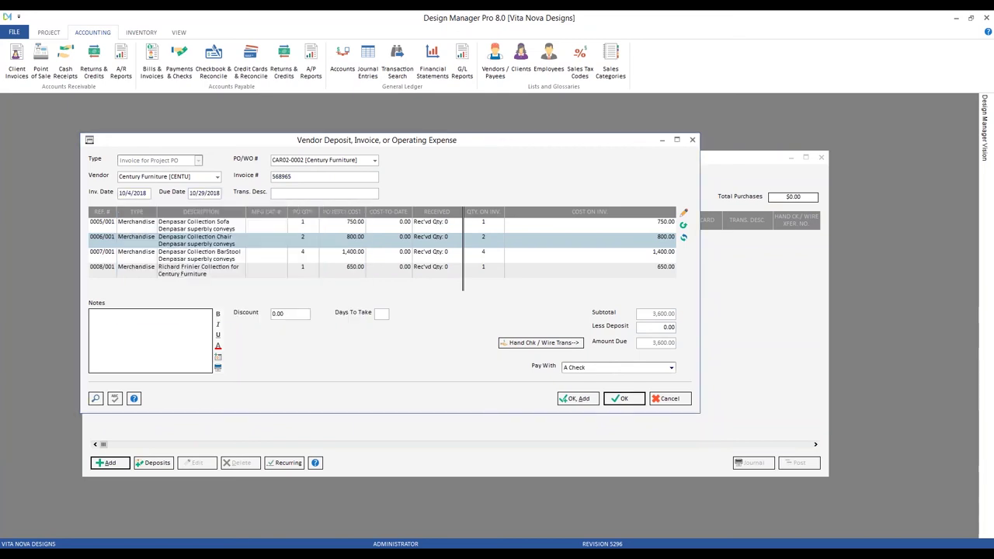
{"action": "type", "text": "furniture and i"}
{"action": "type", "text": "ump freight"}
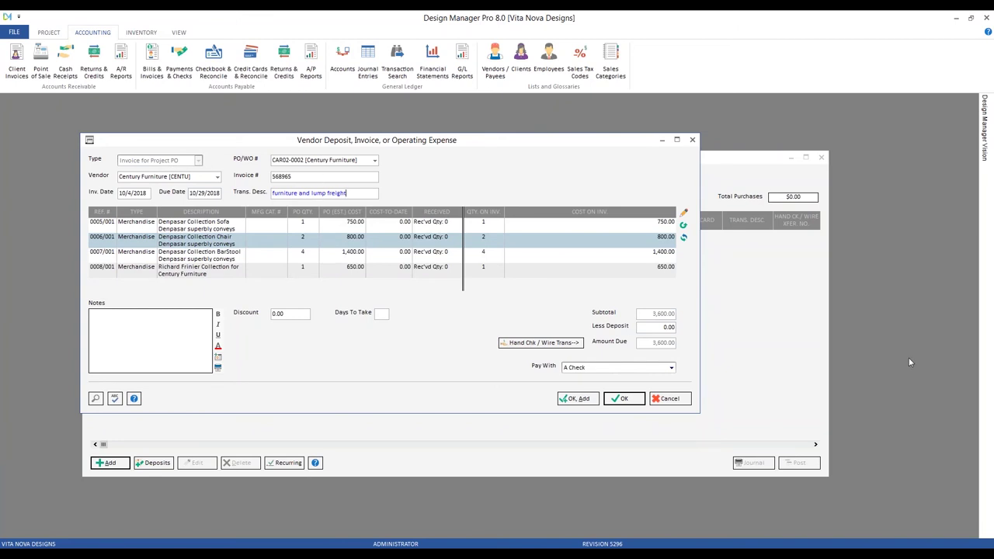
Distribute 500.00 of freight across all invoice items, adding to the existing amounts and weighting against merchandise
{"action": "left_click", "coordinate": [685, 241]}
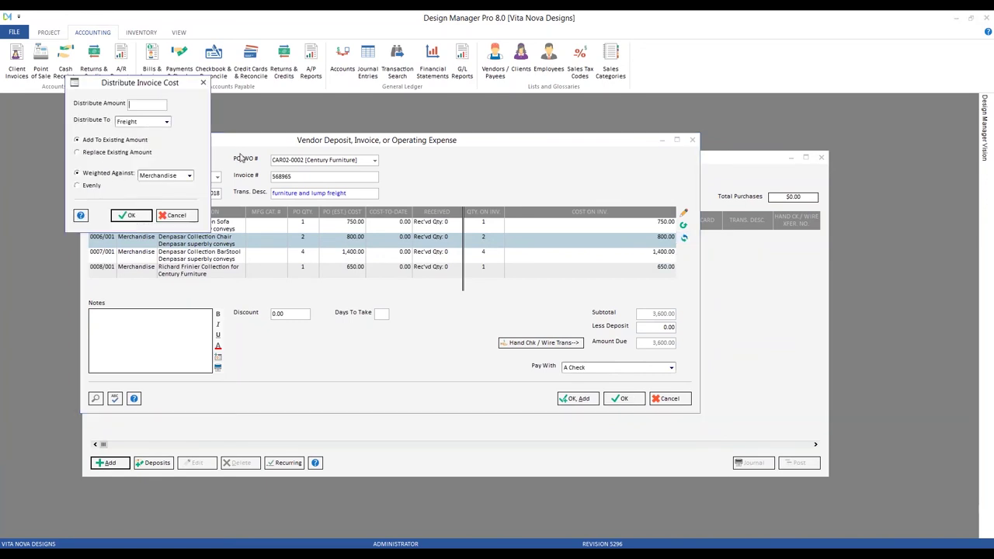
{"action": "left_click_drag", "start_coordinate": [163, 95], "coordinate": [375, 190]}
{"action": "type", "text": "500"}
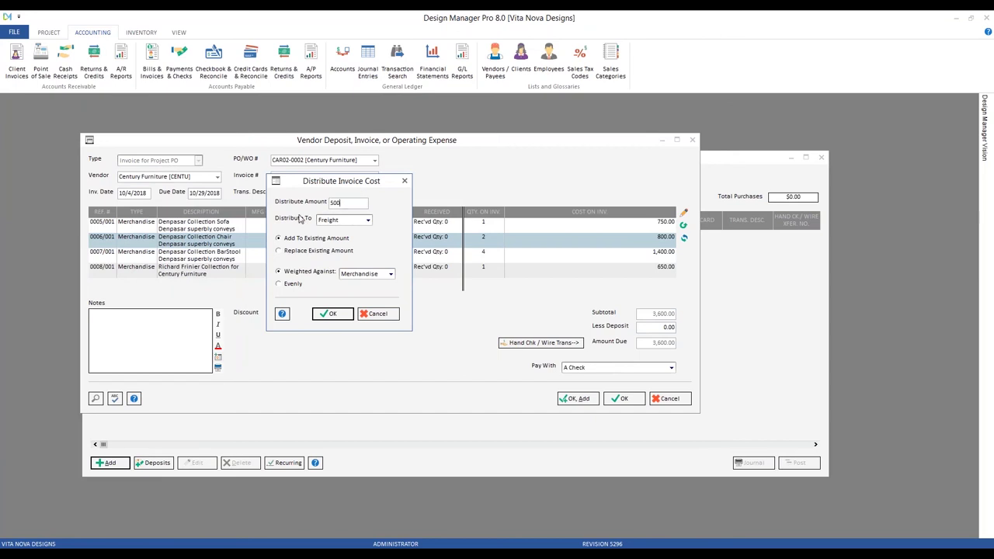
{"action": "left_click", "coordinate": [338, 222]}
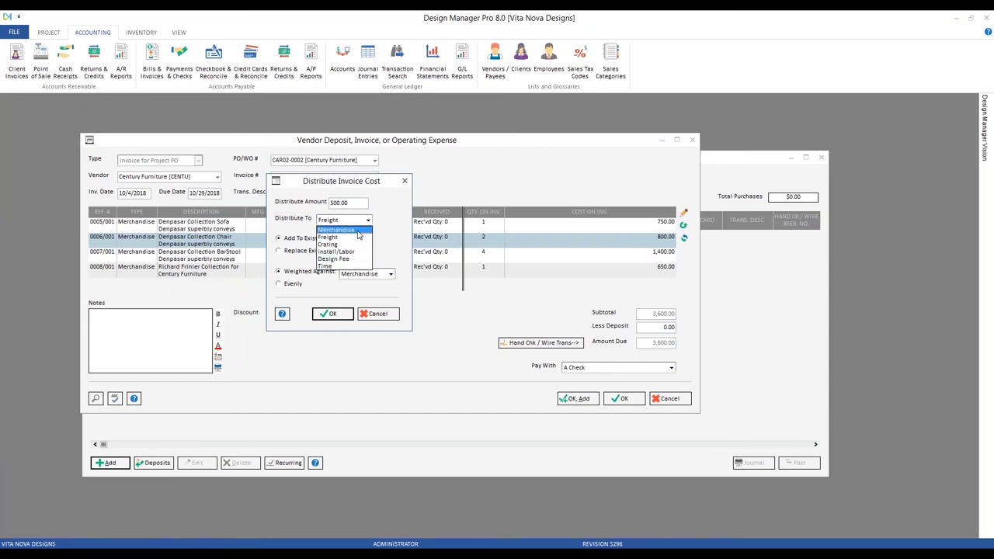
{"action": "left_click", "coordinate": [394, 212]}
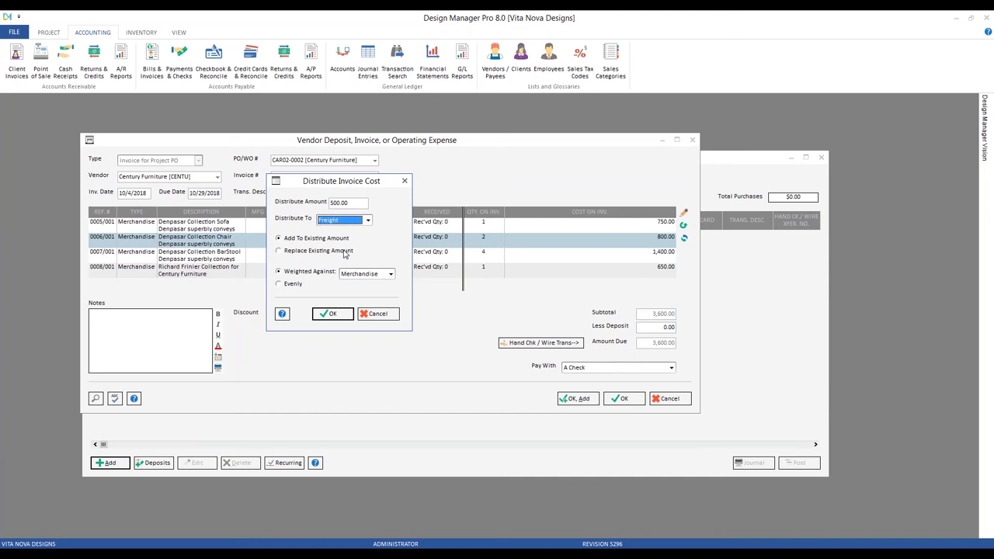
{"action": "left_click", "coordinate": [294, 286]}
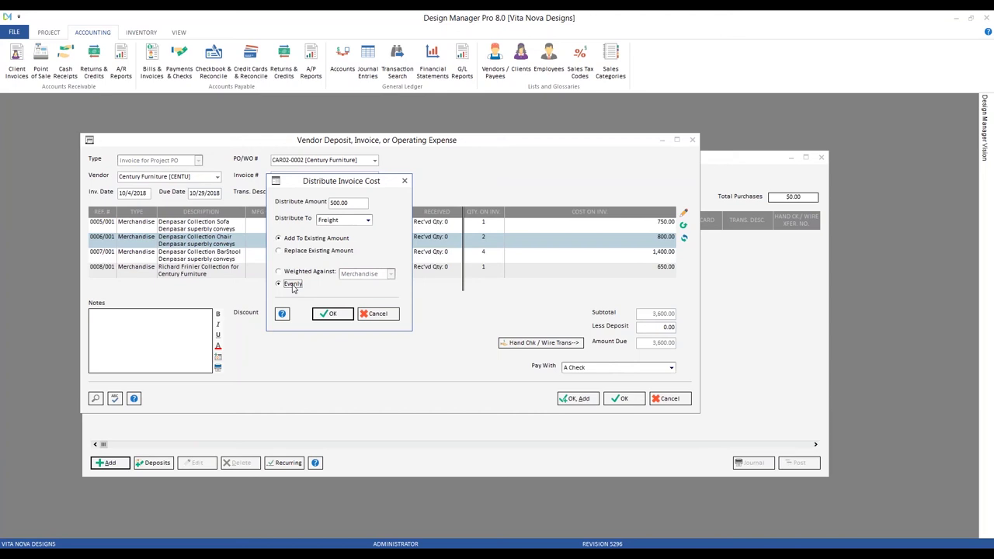
{"action": "left_click", "coordinate": [304, 273]}
{"action": "left_click", "coordinate": [391, 273]}
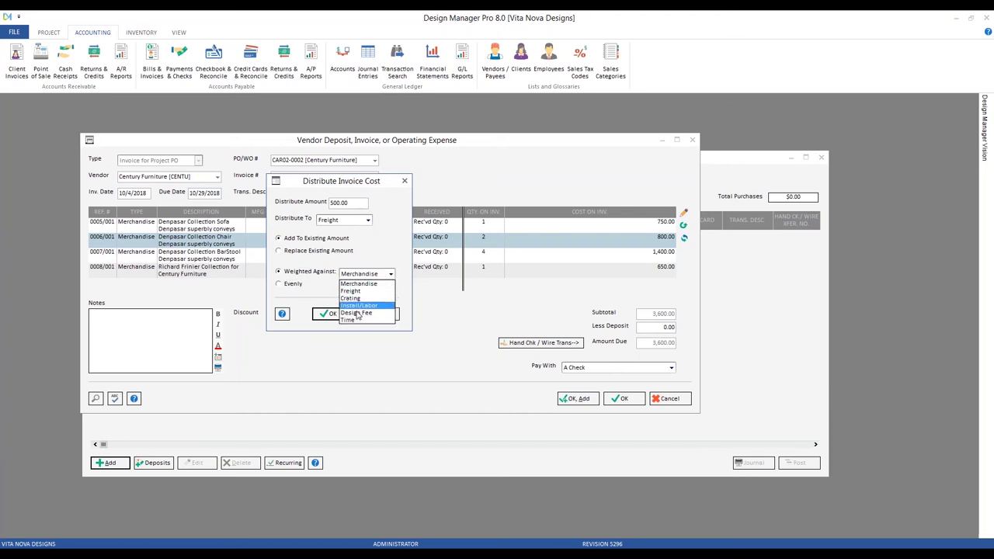
{"action": "left_click", "coordinate": [363, 285]}
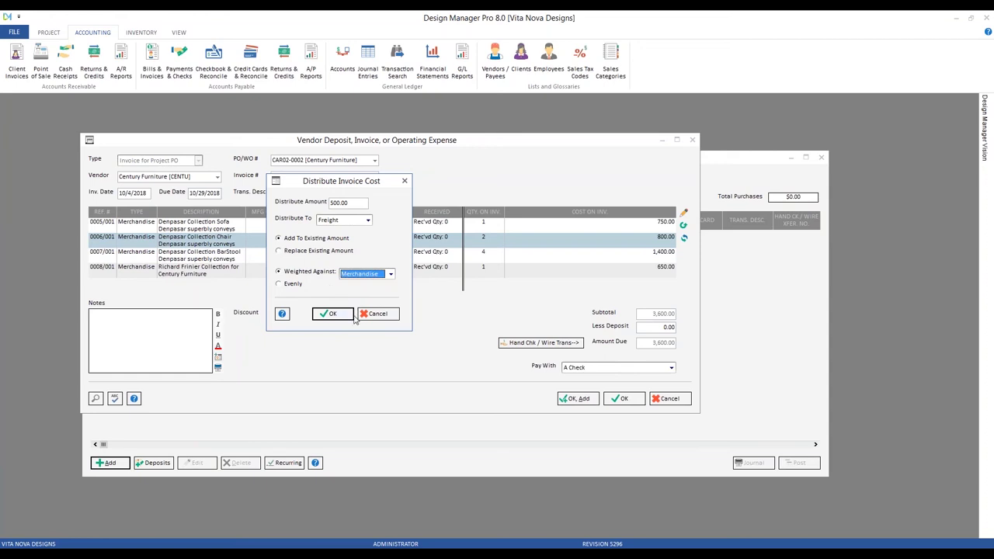
{"action": "left_click", "coordinate": [329, 314]}
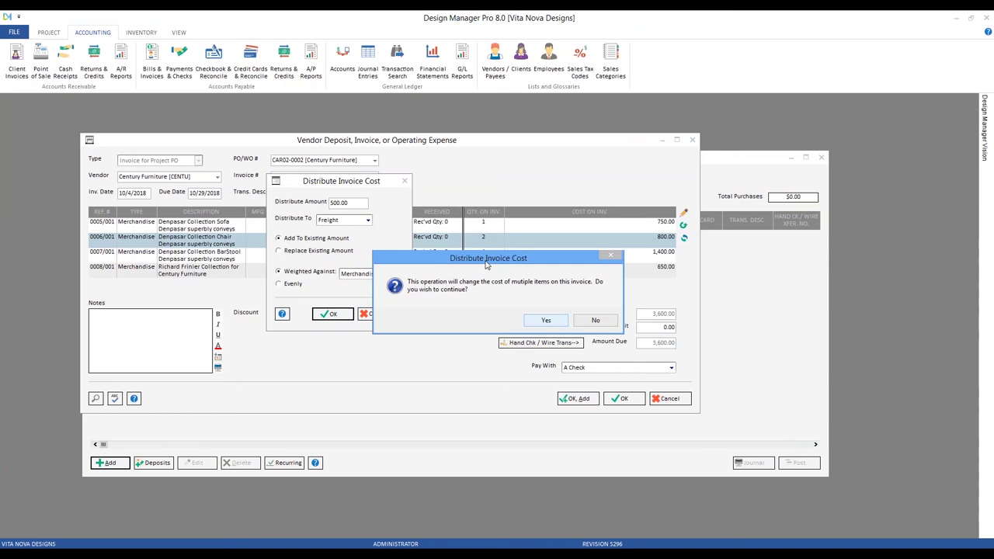
{"action": "left_click", "coordinate": [545, 321]}
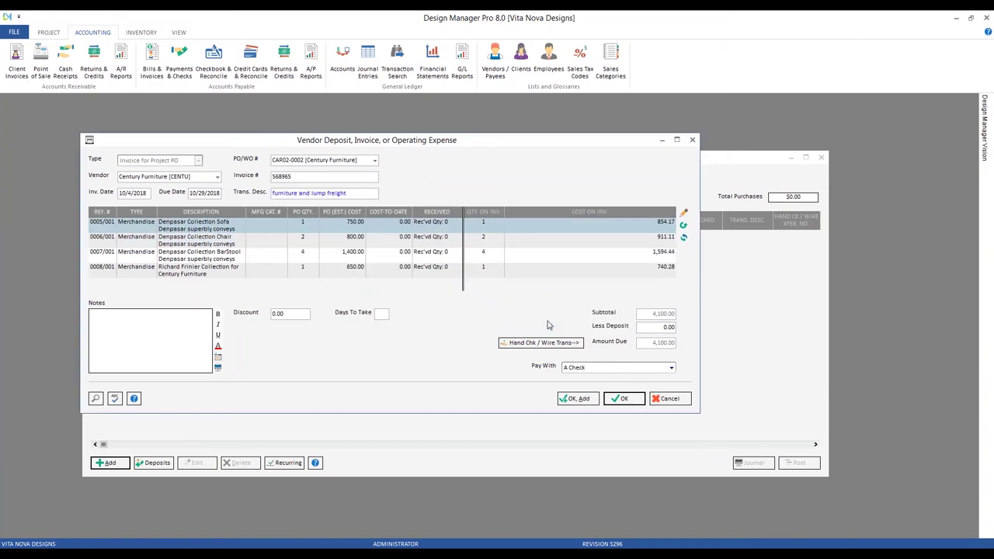
Examine the merchandise and freight cost breakdown of each invoice item, starting with the Denpasar sofa
{"action": "left_click", "coordinate": [635, 240]}
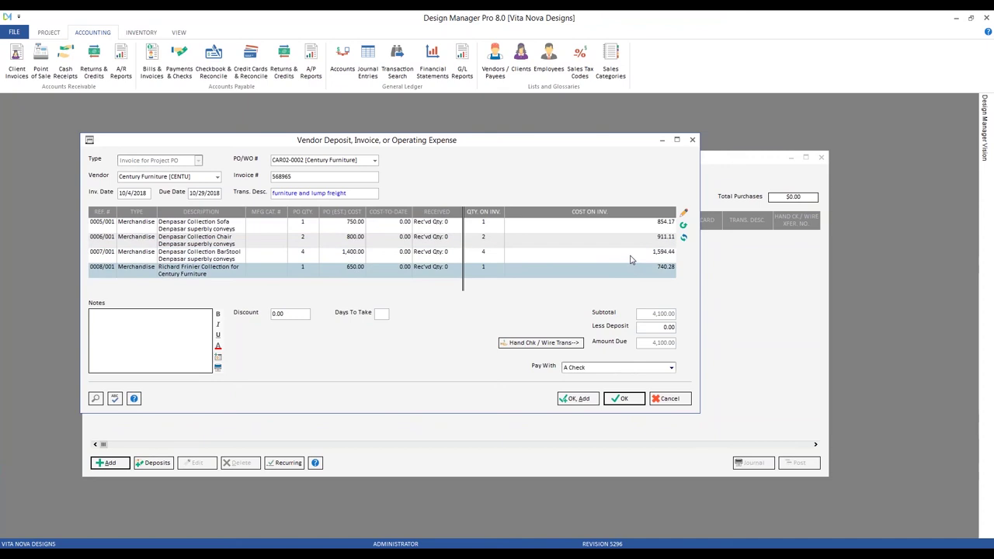
{"action": "left_click", "coordinate": [627, 228]}
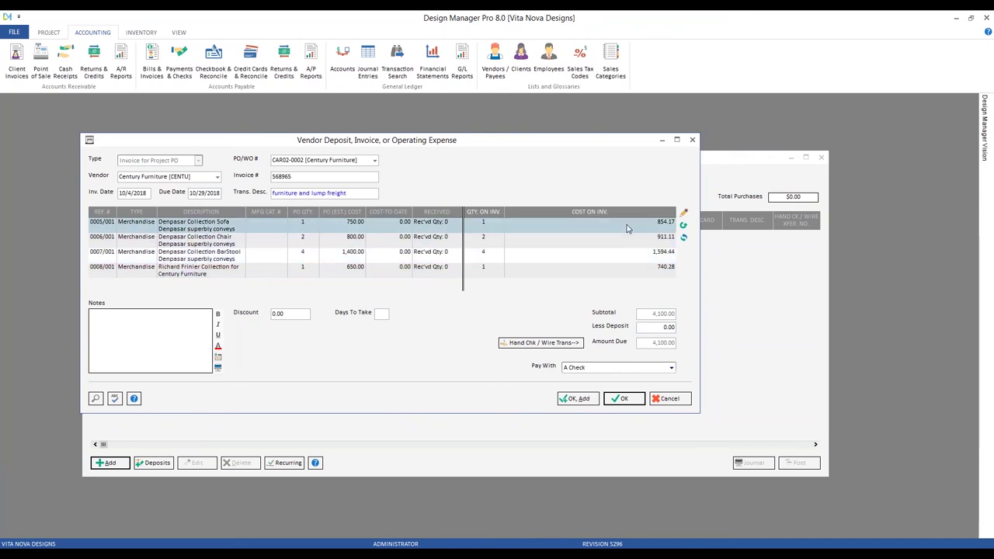
{"action": "left_click", "coordinate": [684, 215]}
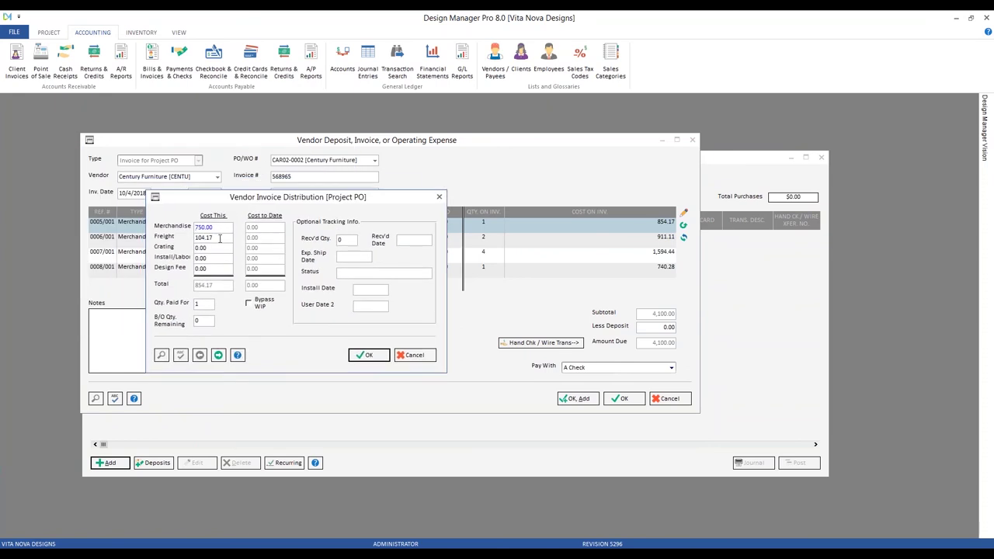
{"action": "left_click_drag", "start_coordinate": [243, 201], "coordinate": [251, 301]}
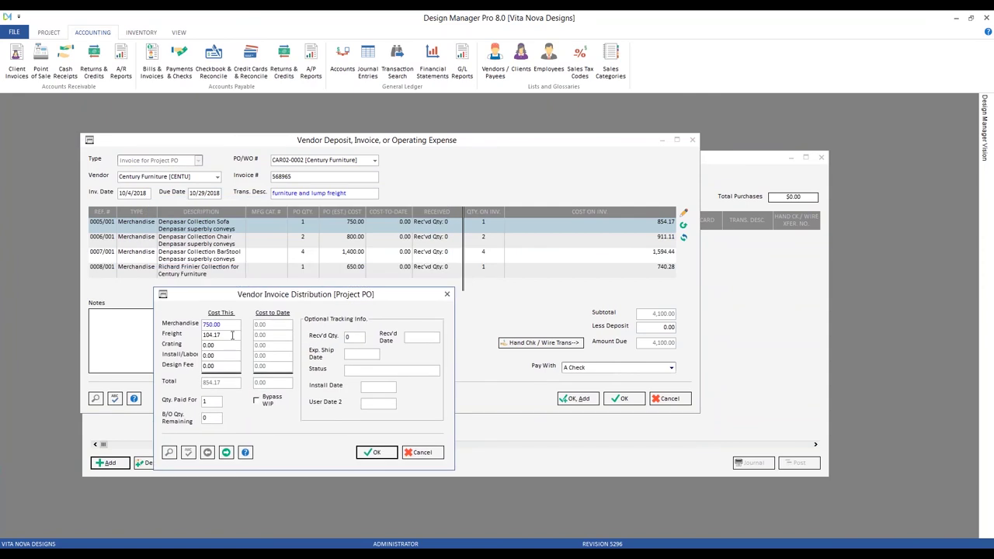
{"action": "left_click", "coordinate": [224, 454]}
{"action": "left_click", "coordinate": [225, 453]}
{"action": "left_click", "coordinate": [225, 453]}
{"action": "left_click", "coordinate": [385, 450]}
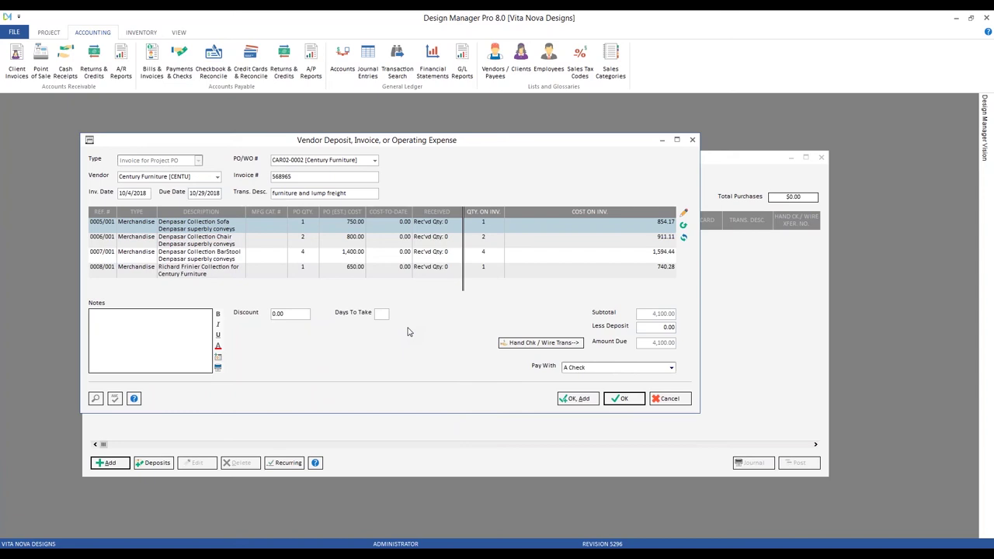
Save the Century Furniture invoice and post the purchases into fiscal month 10/2018
{"action": "left_click", "coordinate": [624, 399]}
{"action": "left_click", "coordinate": [801, 464]}
{"action": "left_click", "coordinate": [536, 325]}
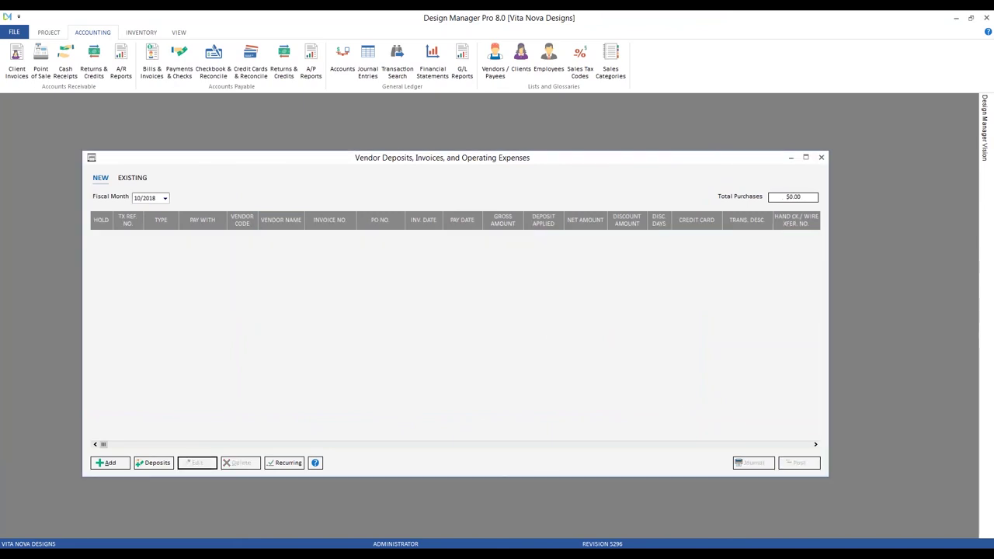
Open the project specifications for the Brigantine Beach Home project, CAR02
{"action": "left_click", "coordinate": [48, 32]}
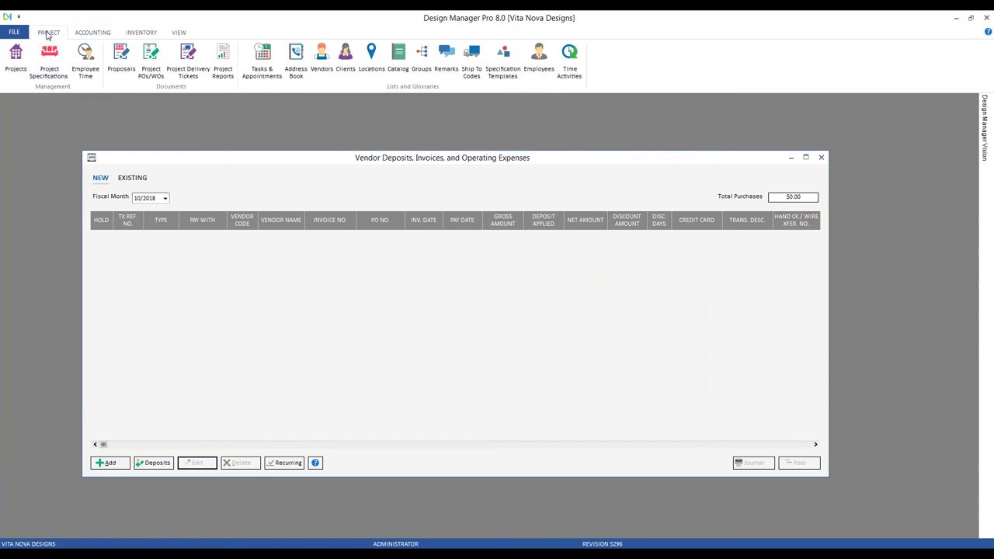
{"action": "left_click", "coordinate": [49, 60]}
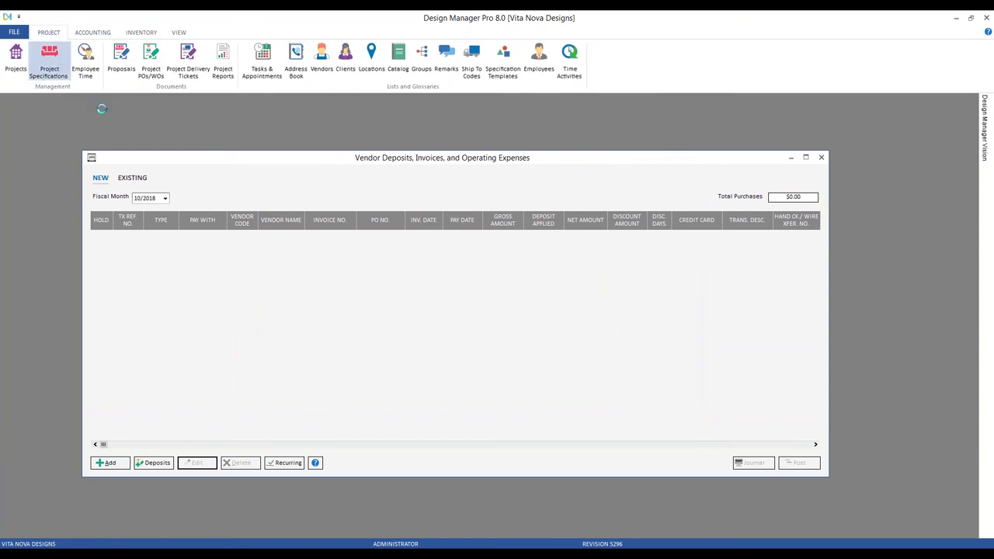
{"action": "type", "text": "car"}
{"action": "key", "text": "Return"}
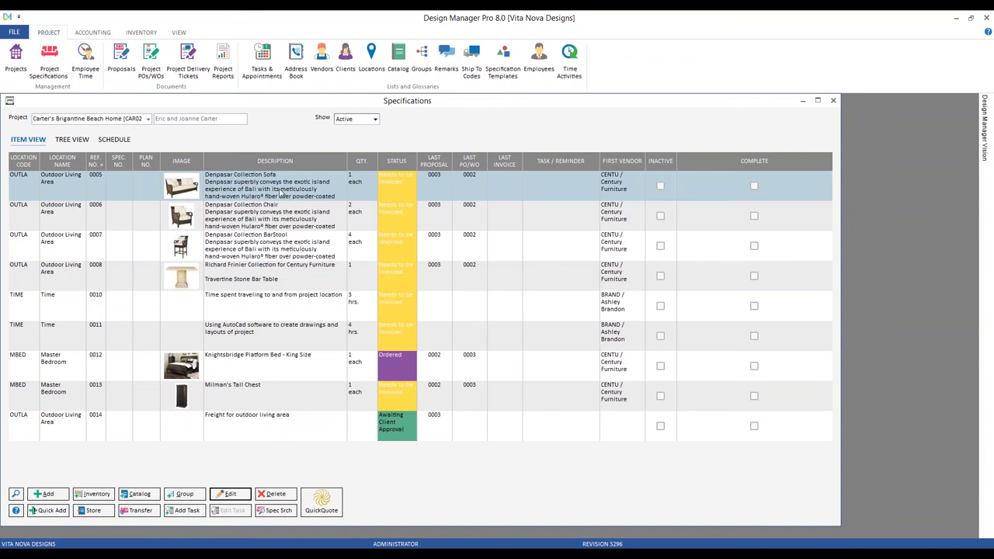
Open the freight component 002 of the Denpasar Collection Sofa item
{"action": "double_click", "coordinate": [281, 193]}
{"action": "left_click", "coordinate": [302, 387]}
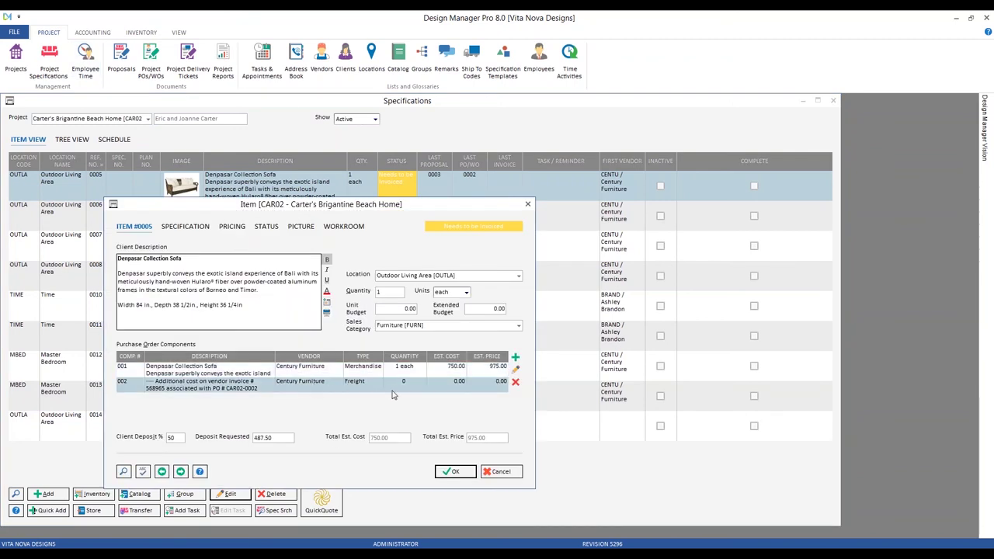
{"action": "left_click", "coordinate": [341, 386]}
{"action": "left_click", "coordinate": [280, 401]}
{"action": "double_click", "coordinate": [286, 382]}
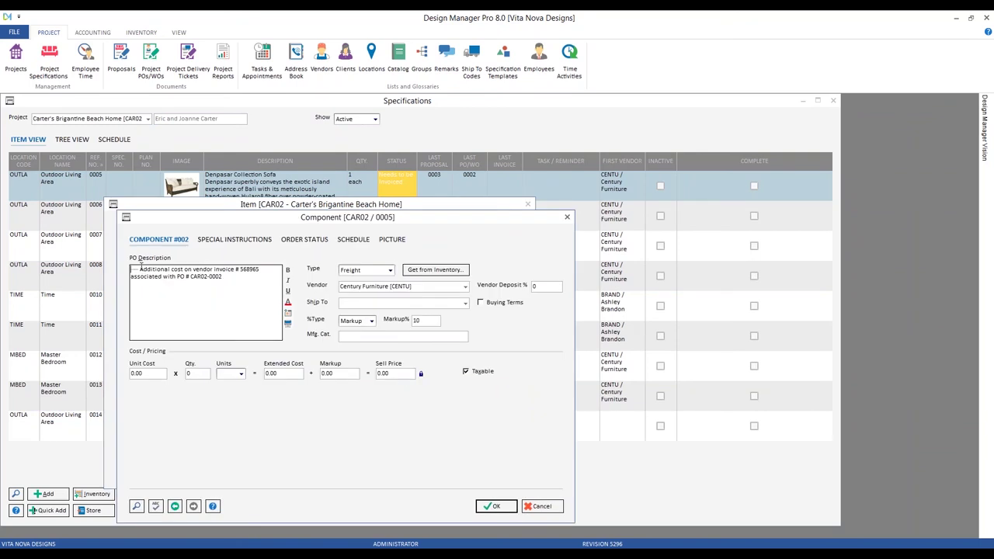
Examine the freight component's PO description and unit cost, and the vendor invoice listed in its order status
{"action": "left_click_drag", "start_coordinate": [140, 268], "coordinate": [225, 278]}
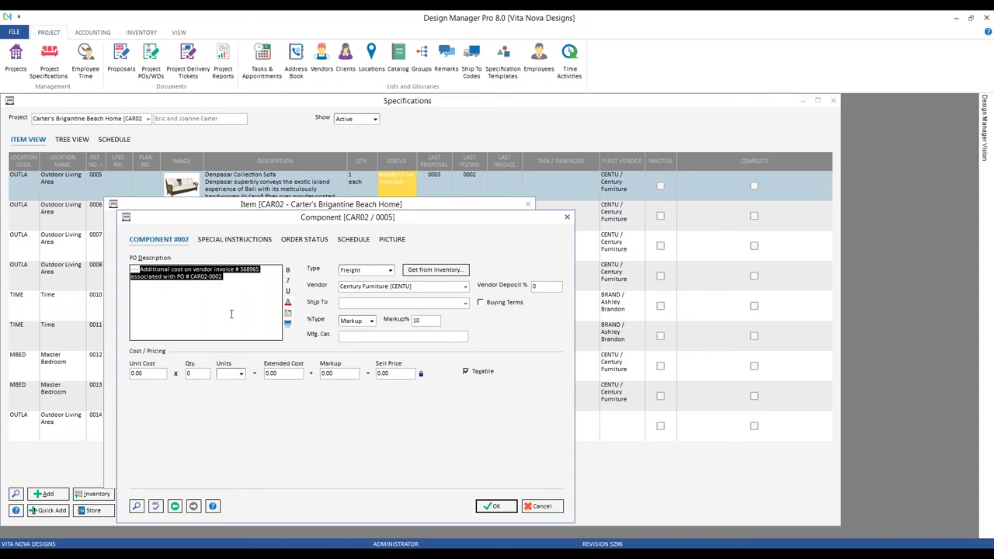
{"action": "left_click", "coordinate": [152, 373]}
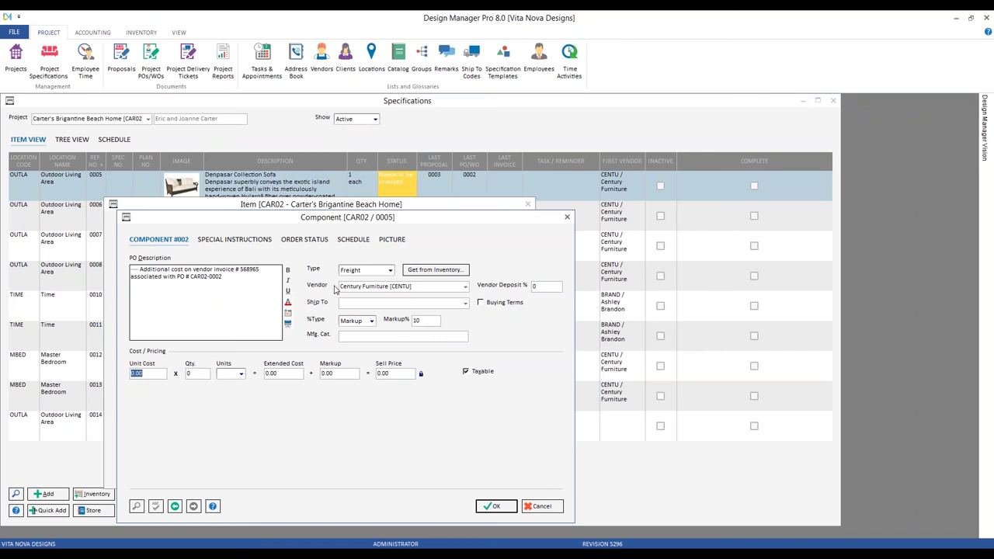
{"action": "left_click", "coordinate": [321, 242]}
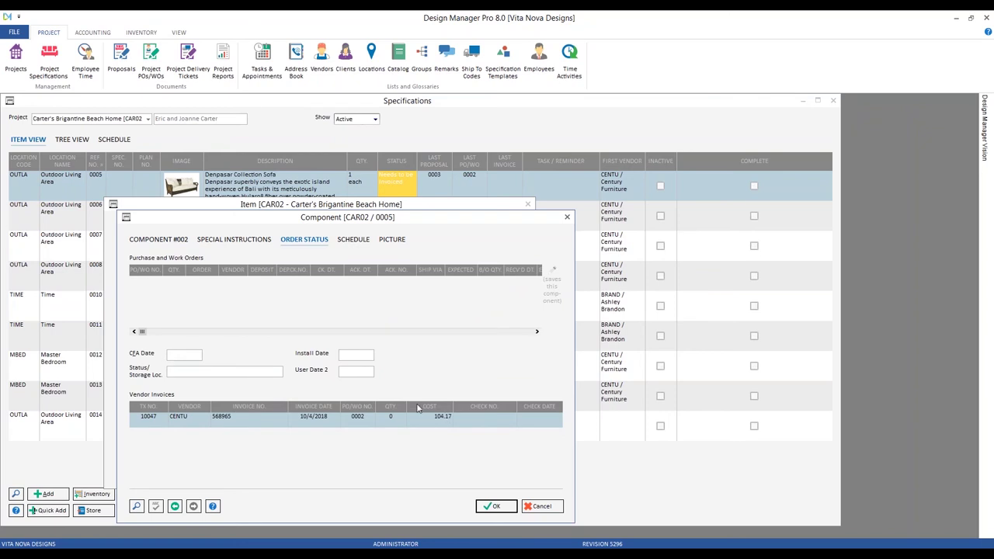
Compare the freight component's estimated unit cost with the cost on the vendor invoice in its order status
{"action": "left_click_drag", "start_coordinate": [264, 217], "coordinate": [270, 229]}
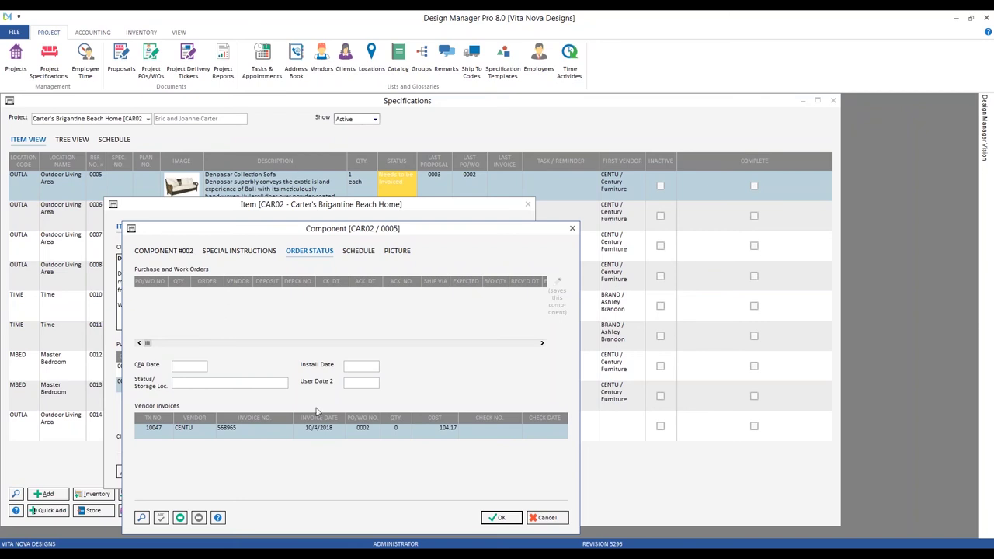
{"action": "left_click", "coordinate": [191, 250]}
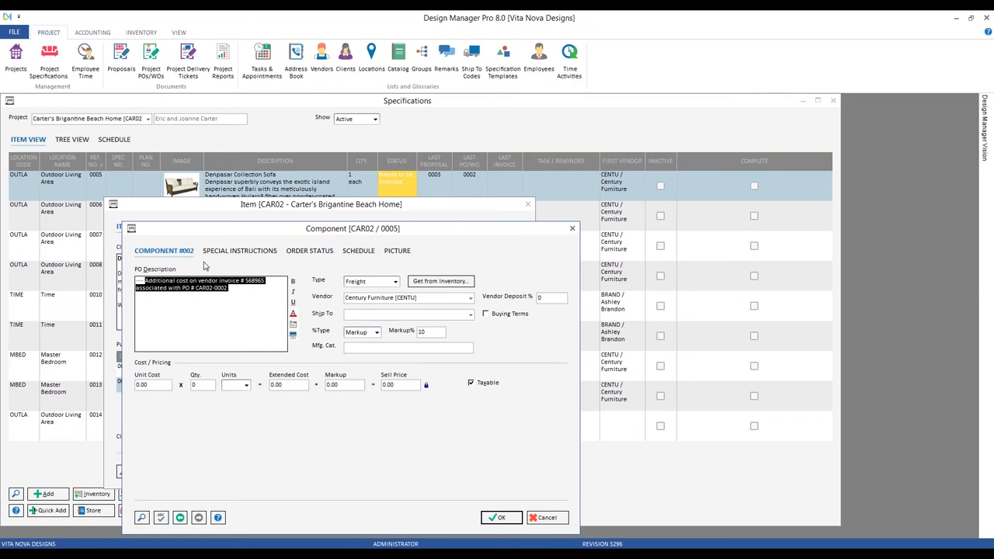
{"action": "left_click", "coordinate": [317, 259]}
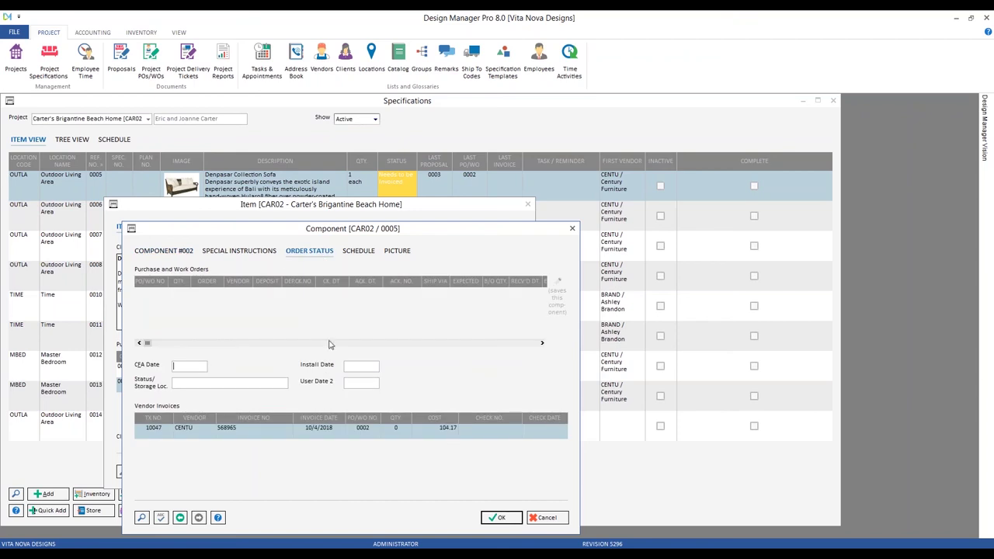
{"action": "left_click", "coordinate": [163, 250]}
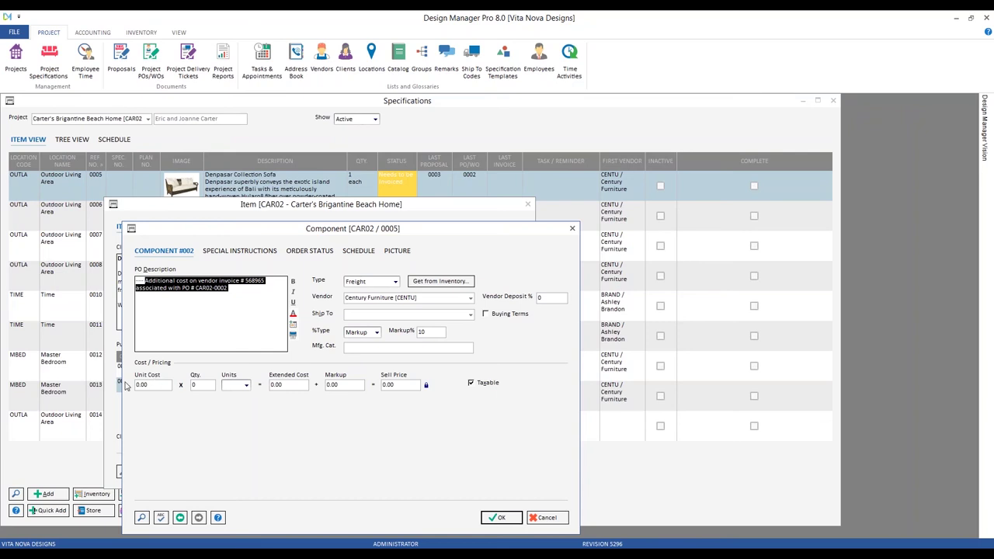
Close the freight component and the sofa item, along with the project specifications and the vendor invoices windows
{"action": "left_click", "coordinate": [506, 523]}
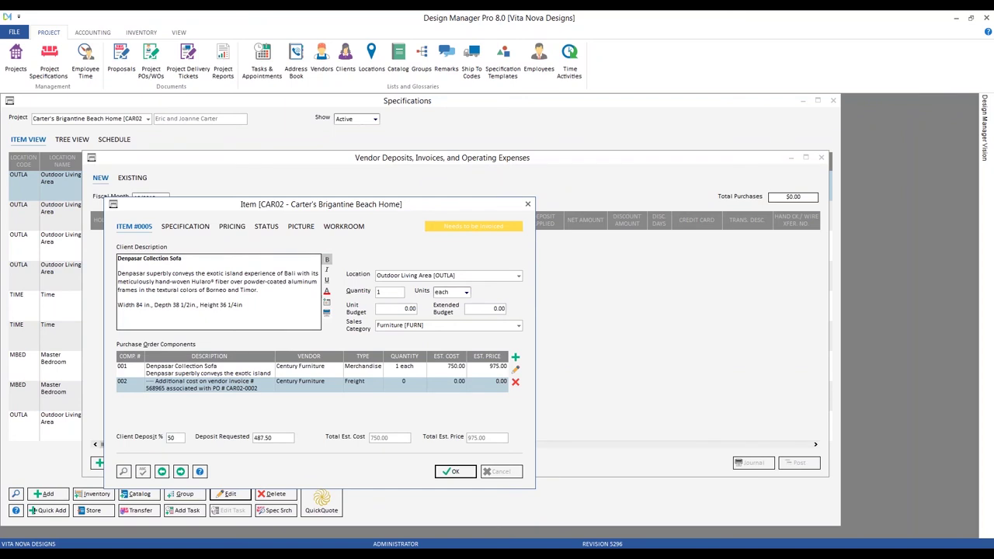
{"action": "left_click", "coordinate": [455, 472]}
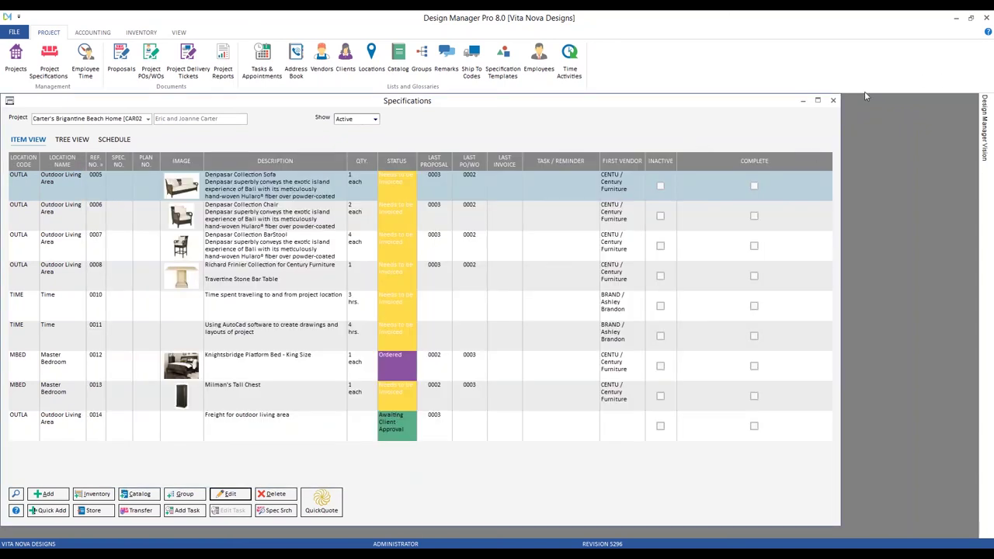
{"action": "left_click", "coordinate": [833, 101]}
{"action": "left_click", "coordinate": [820, 158]}
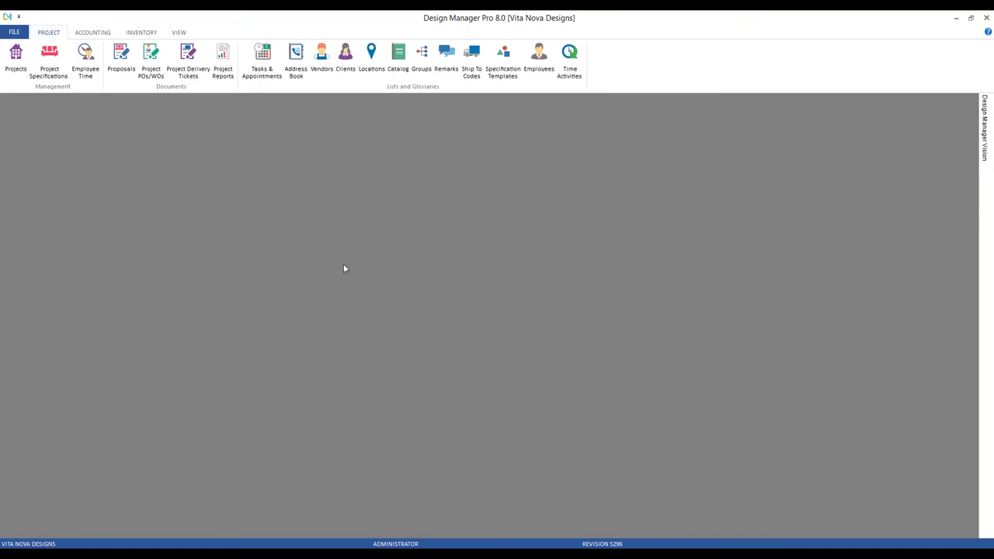
Open the advanced mark-up options in the defaults of the Pennington Home project, CAR01
{"action": "left_click", "coordinate": [15, 58]}
{"action": "left_click_drag", "start_coordinate": [226, 238], "coordinate": [184, 175]}
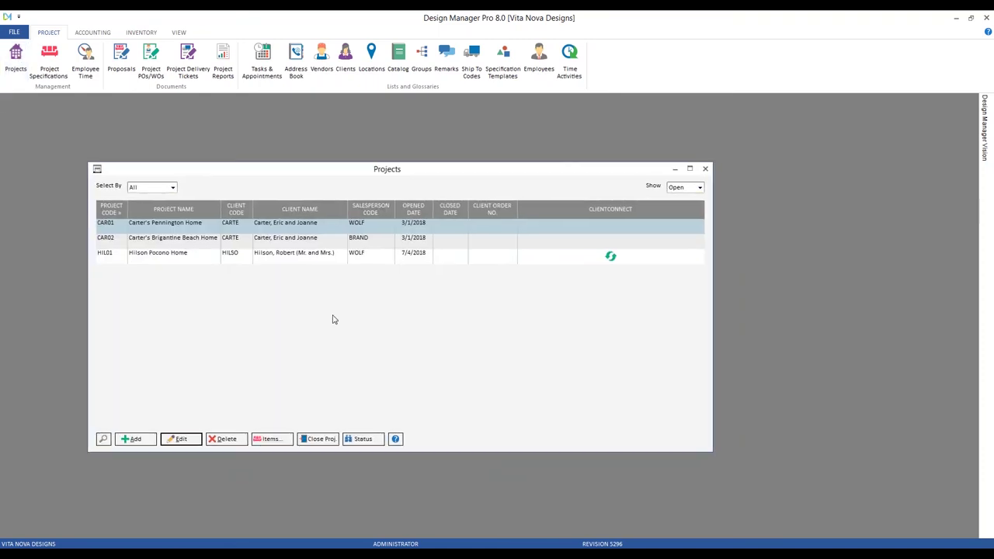
{"action": "double_click", "coordinate": [313, 227]}
{"action": "left_click_drag", "start_coordinate": [220, 104], "coordinate": [366, 163]}
{"action": "left_click", "coordinate": [208, 184]}
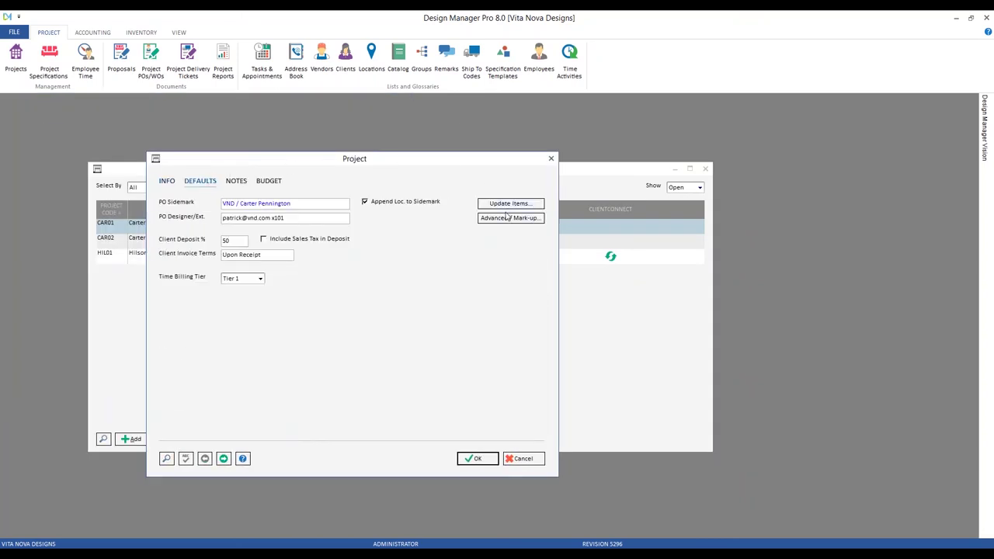
{"action": "left_click", "coordinate": [507, 220]}
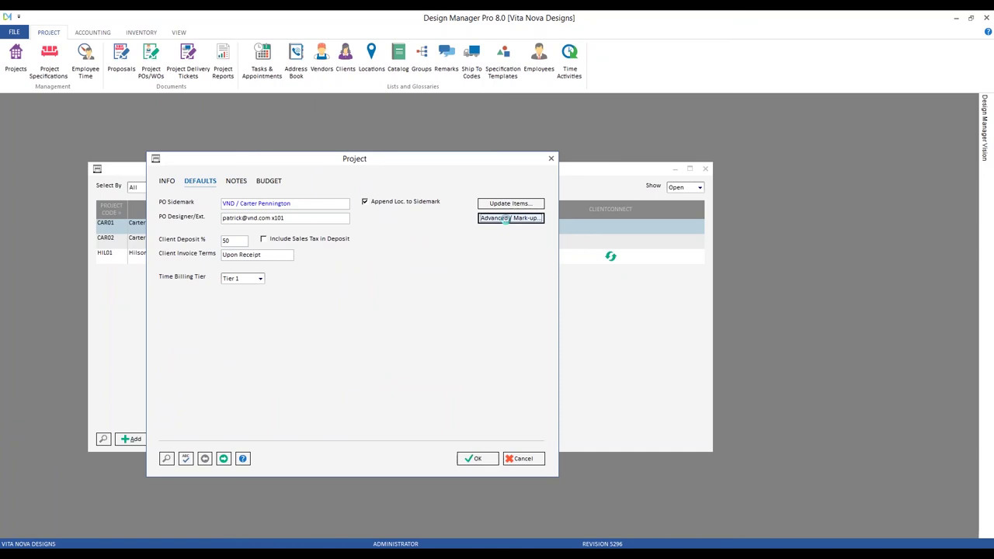
{"action": "left_click_drag", "start_coordinate": [199, 110], "coordinate": [290, 182]}
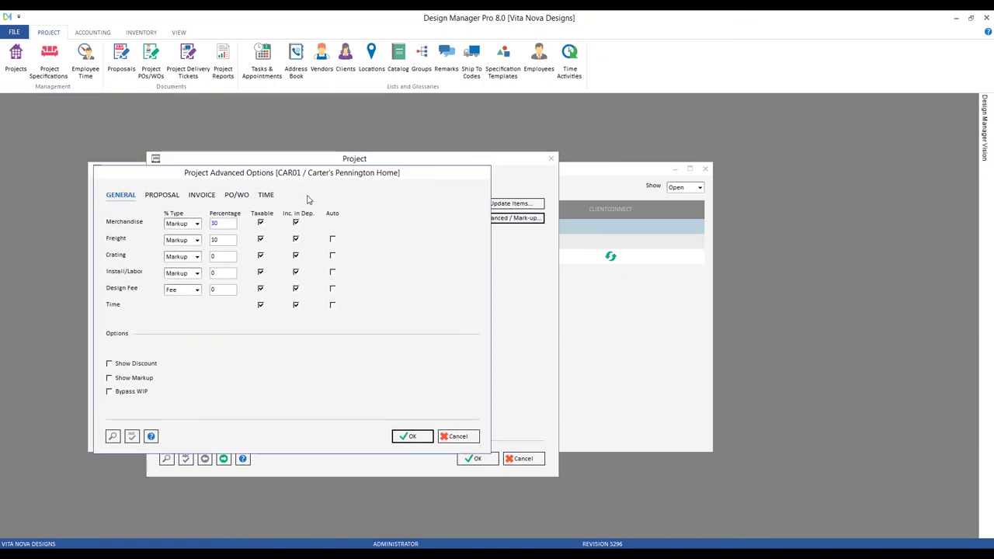
Examine the project's invoice pricing choices for merchandise and freight, and close the project without saving changes
{"action": "left_click", "coordinate": [204, 195]}
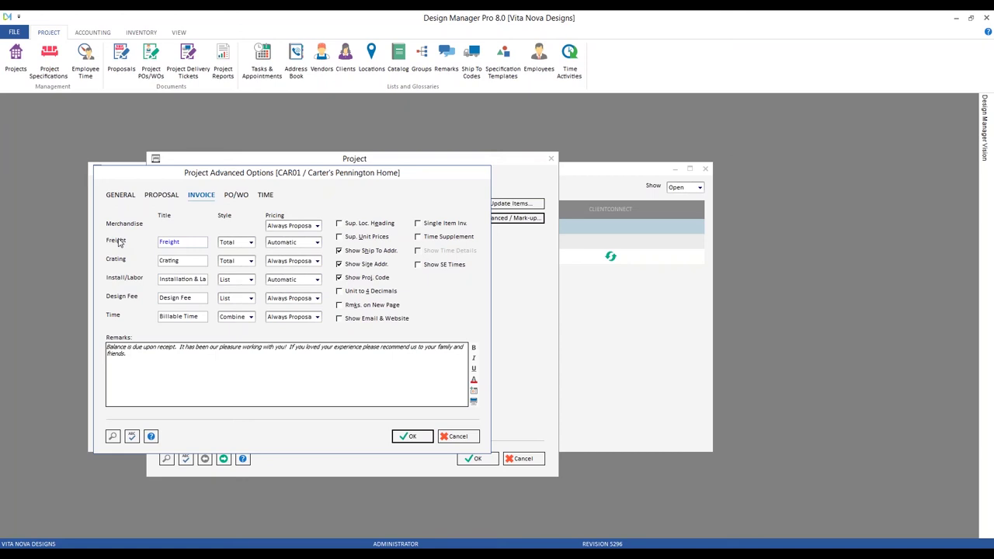
{"action": "left_click", "coordinate": [317, 225]}
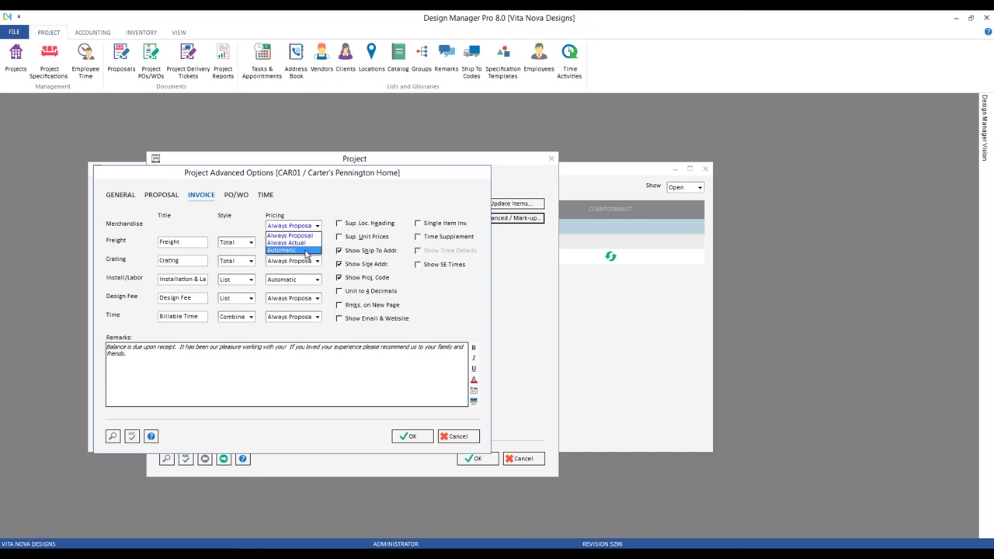
{"action": "left_click", "coordinate": [347, 223]}
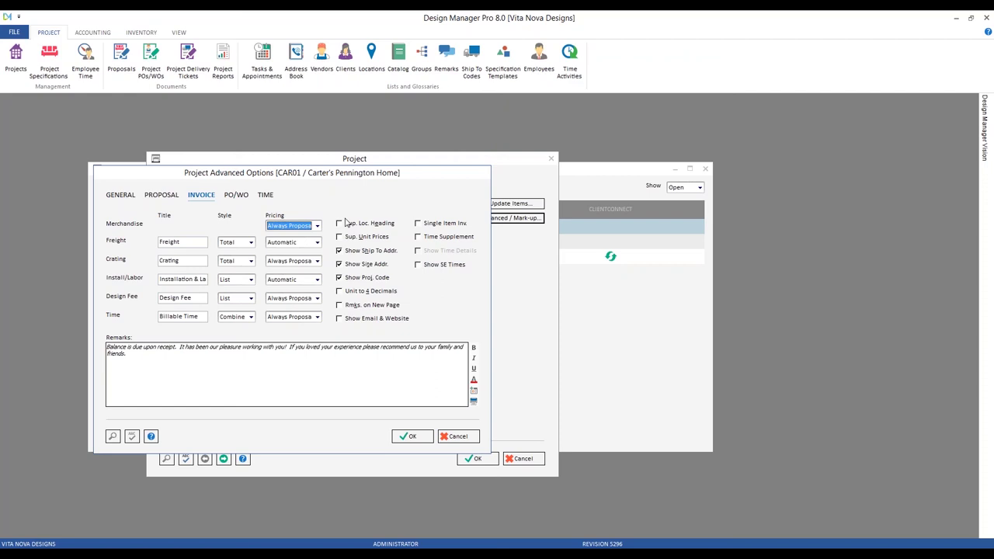
{"action": "left_click", "coordinate": [471, 437]}
{"action": "left_click", "coordinate": [531, 460]}
{"action": "left_click", "coordinate": [704, 169]}
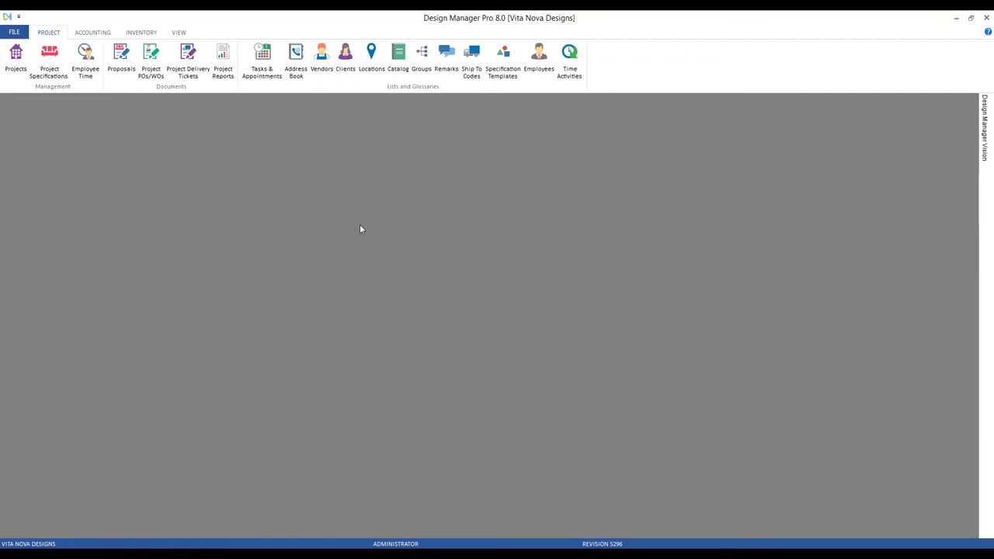
Start a new client invoice for the Pennington Home project, CAR01
{"action": "left_click", "coordinate": [92, 32]}
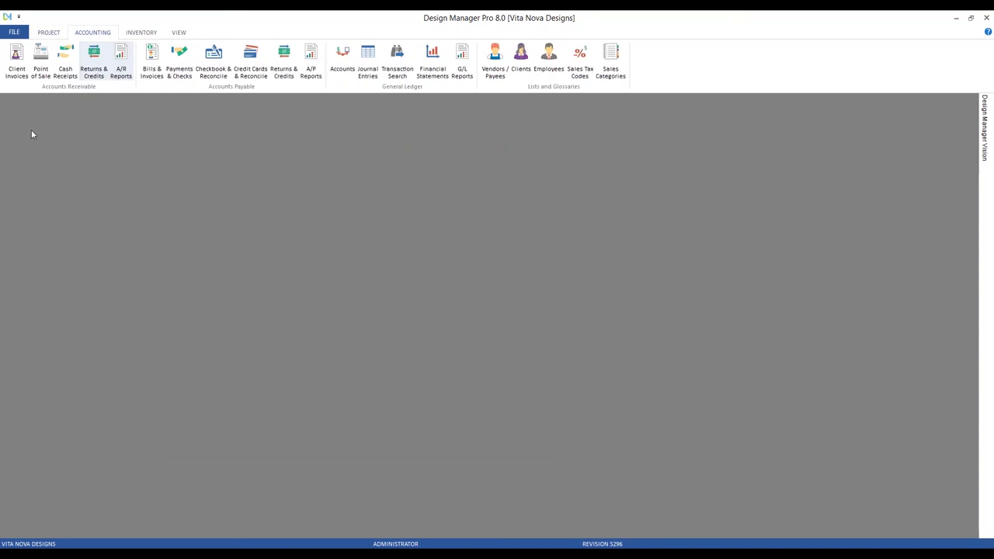
{"action": "left_click", "coordinate": [19, 66]}
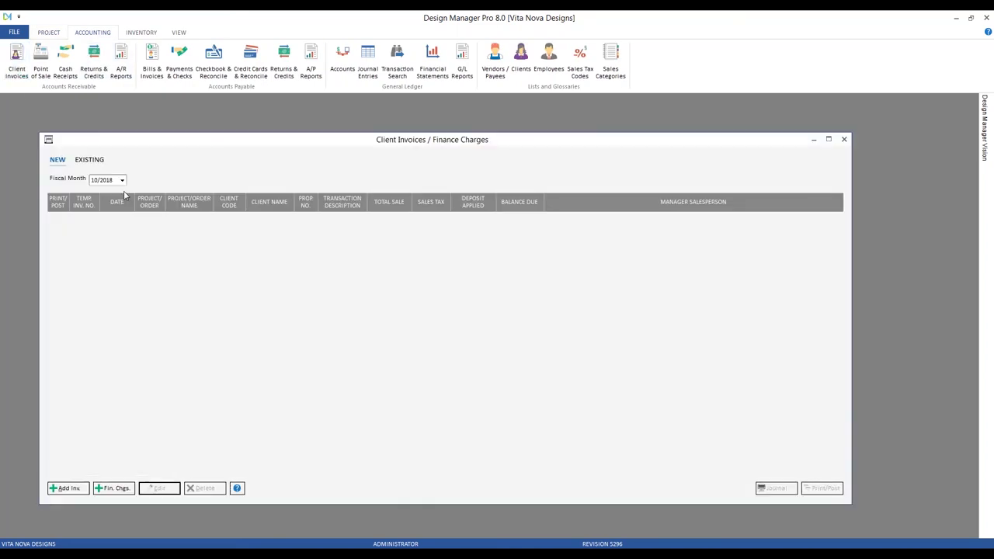
{"action": "left_click", "coordinate": [72, 489]}
{"action": "type", "text": "car"}
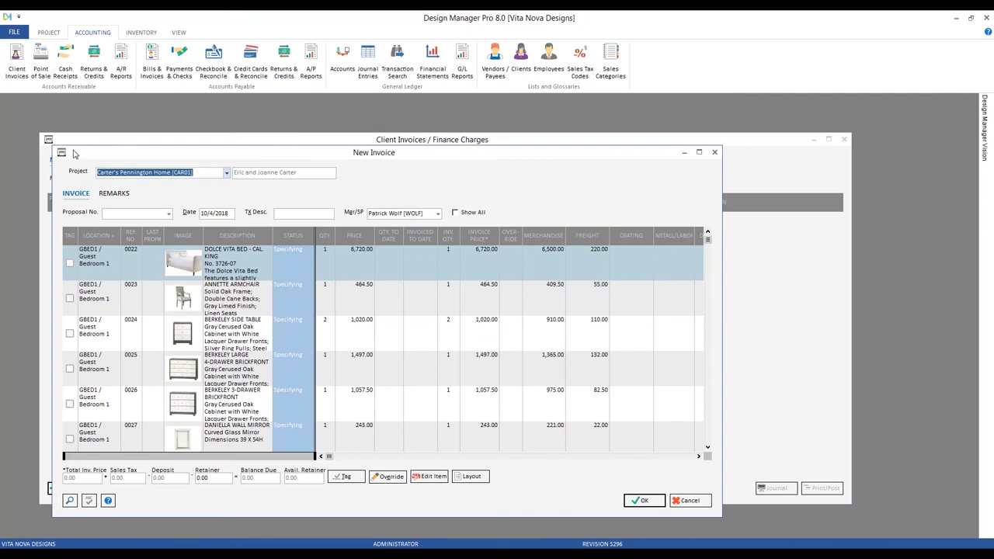
{"action": "left_click_drag", "start_coordinate": [56, 146], "coordinate": [25, 108]}
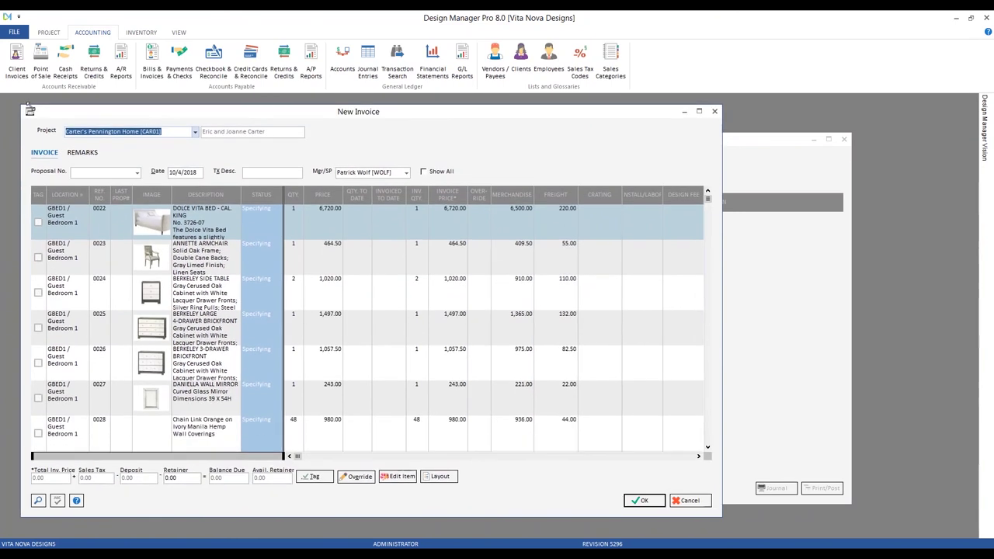
Set the invoice's transaction description to "guest bedroom" and choose proposal 0003, Guest Bedroom w/Frt
{"action": "left_click", "coordinate": [264, 172]}
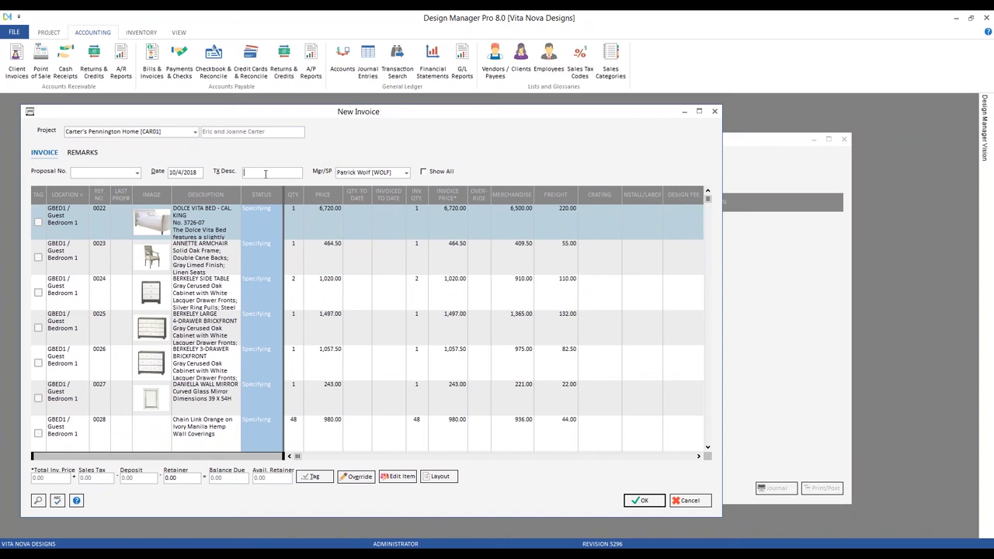
{"action": "type", "text": "guest bedroom"}
{"action": "left_click", "coordinate": [137, 172]}
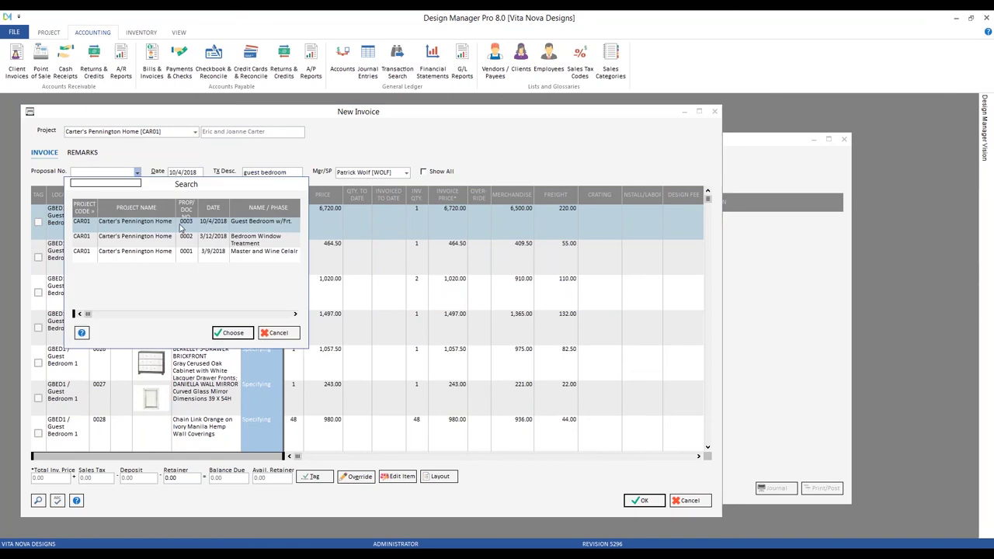
{"action": "left_click", "coordinate": [268, 226]}
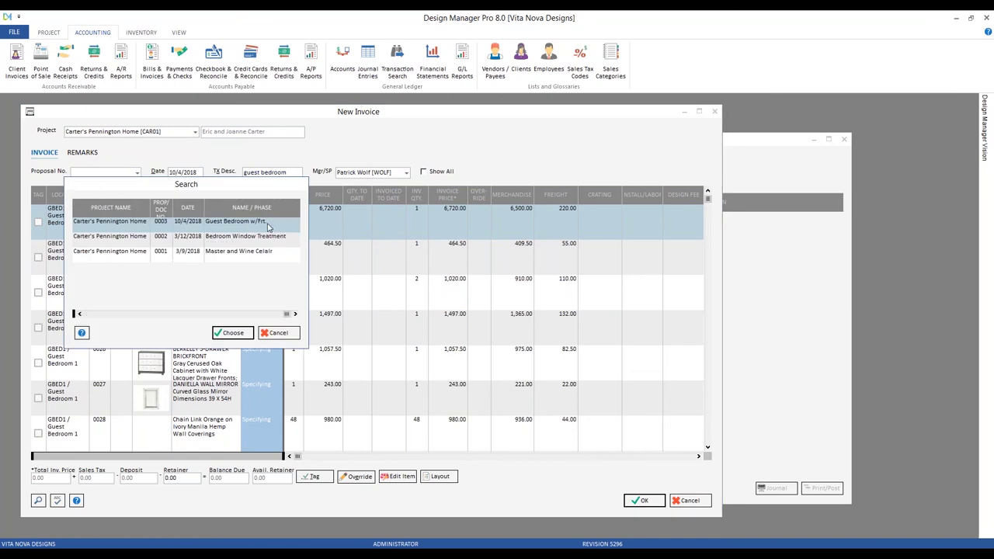
{"action": "left_click", "coordinate": [232, 333]}
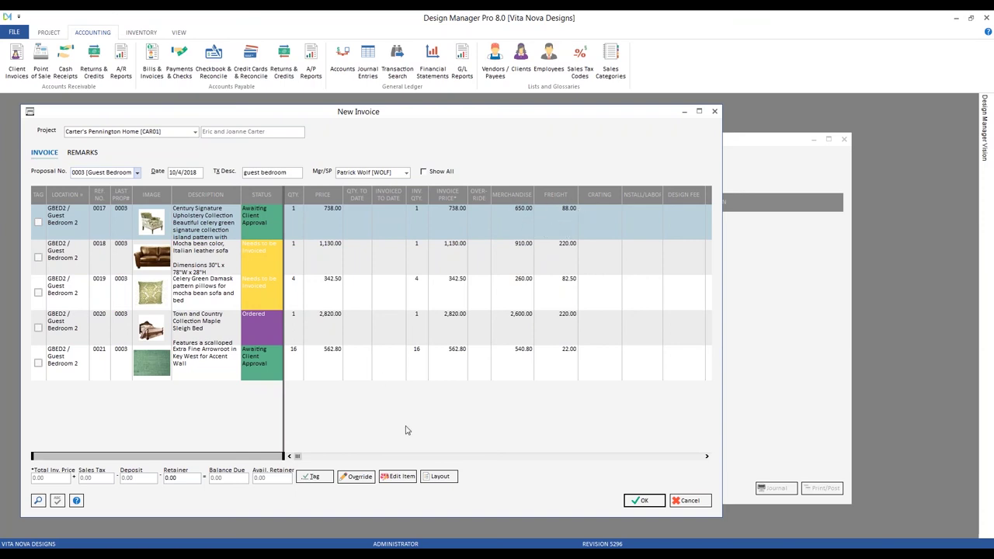
Check the estimated freight component of the Century Signature upholstery item 0017, and close the item without changes
{"action": "left_click", "coordinate": [397, 479]}
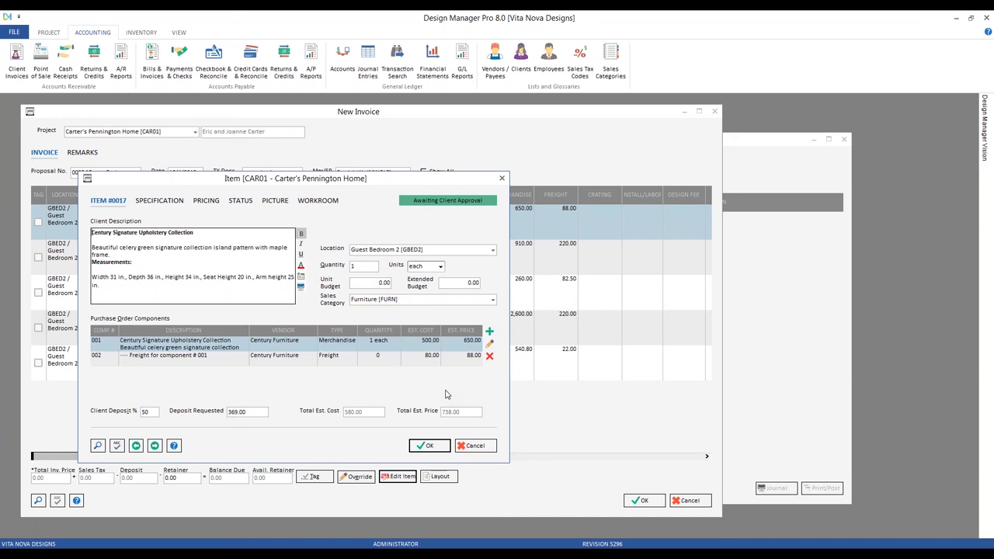
{"action": "left_click", "coordinate": [461, 359]}
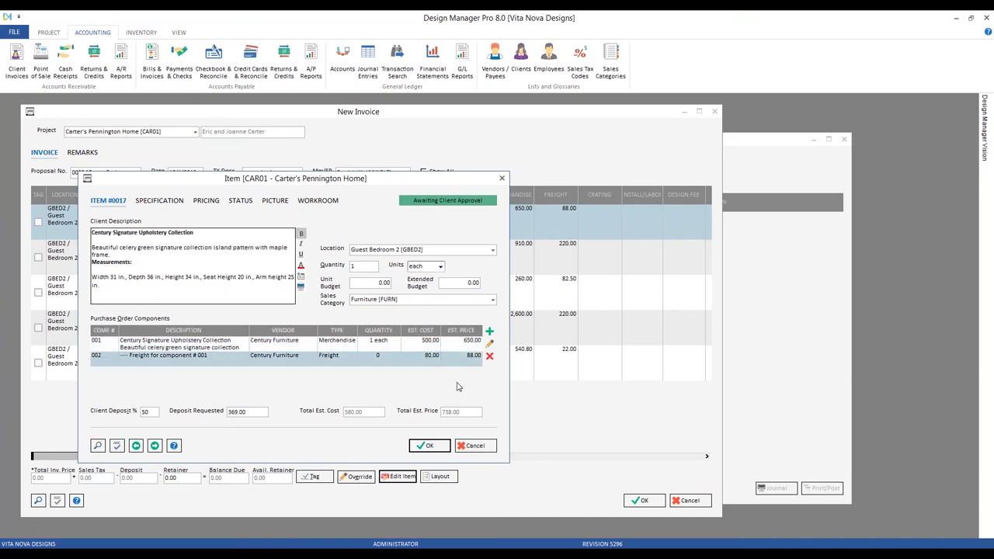
{"action": "left_click", "coordinate": [475, 445]}
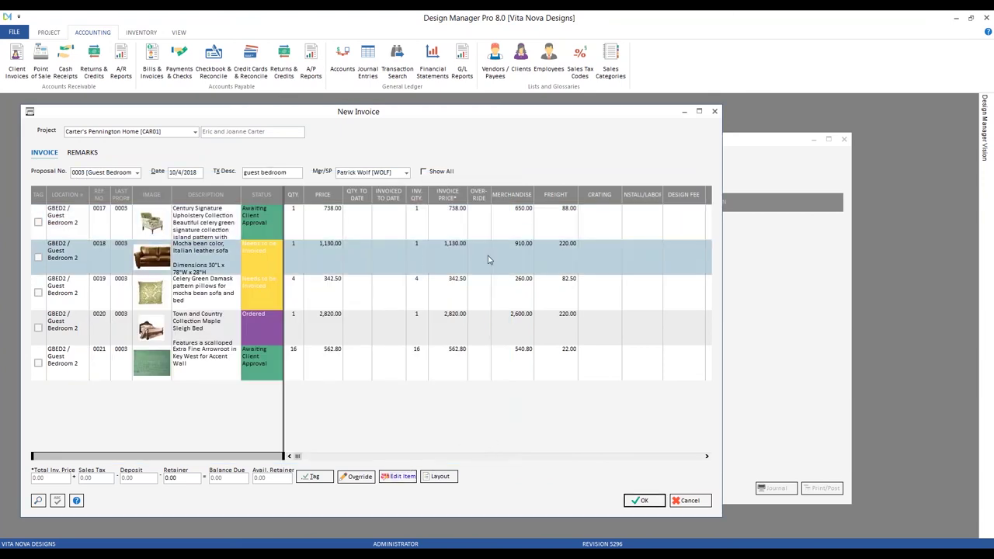
Open freight component 002 of the Italian leather sofa, item 0018, from the invoice's item list
{"action": "left_click", "coordinate": [571, 257]}
{"action": "key", "text": "Escape"}
{"action": "left_click", "coordinate": [399, 476]}
{"action": "left_click", "coordinate": [439, 383]}
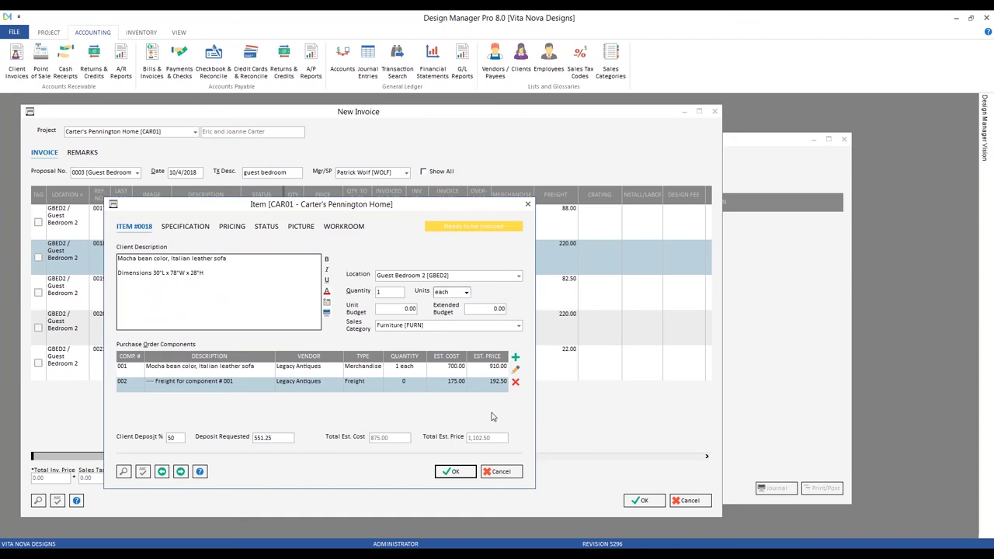
{"action": "left_click", "coordinate": [515, 369]}
Compare the sofa freight's estimated cost and vendor invoice cost with the freight amount billed on the client invoice
{"action": "left_click", "coordinate": [319, 241]}
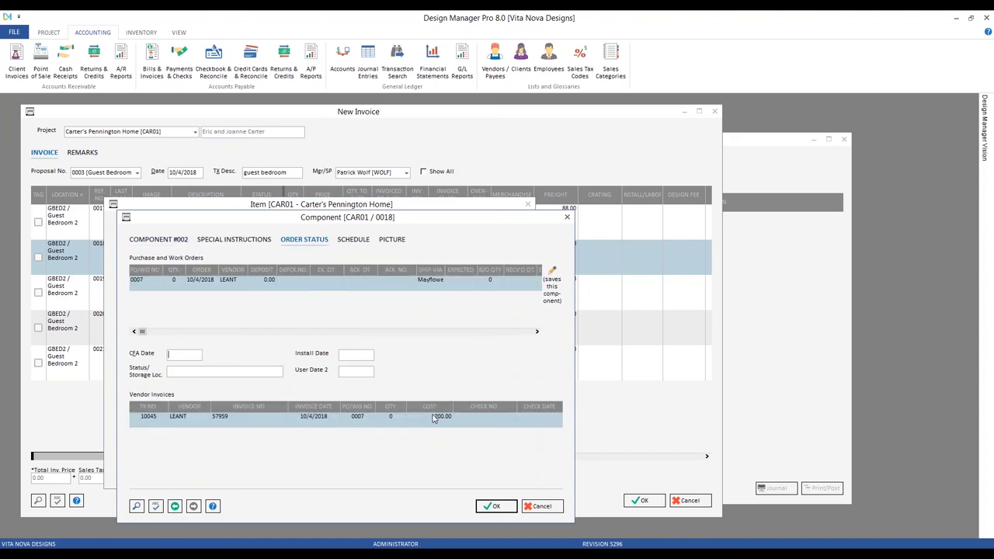
{"action": "left_click", "coordinate": [180, 243]}
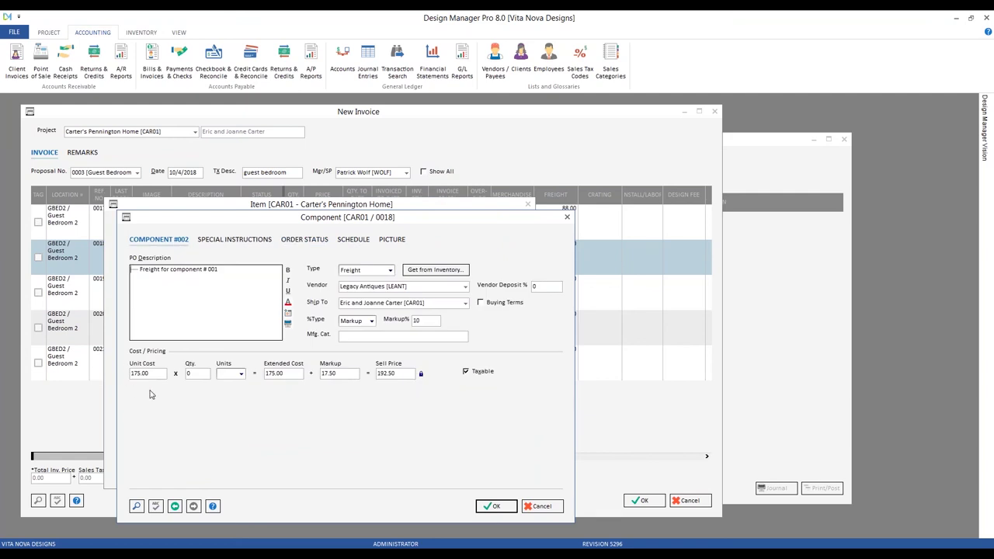
{"action": "left_click", "coordinate": [303, 245]}
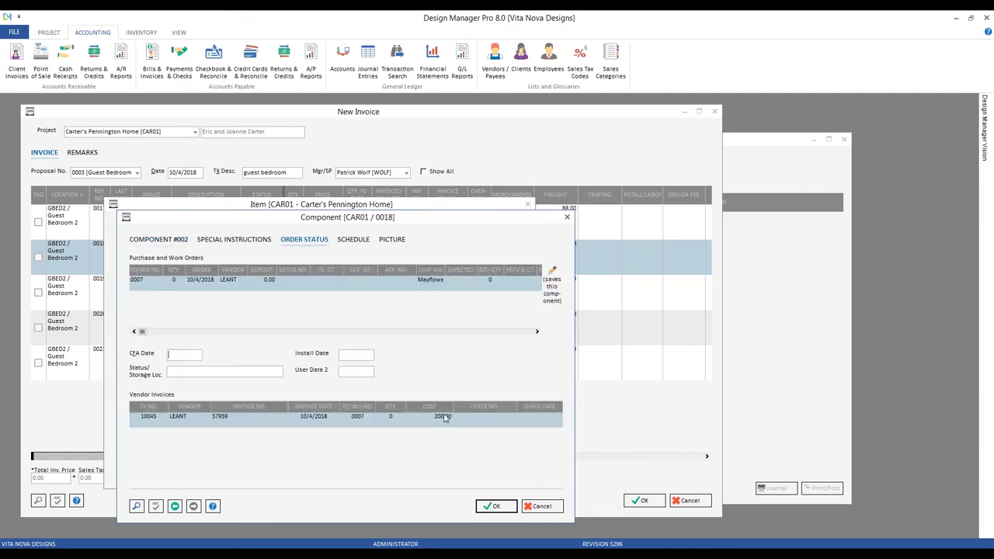
{"action": "left_click", "coordinate": [532, 508]}
{"action": "left_click", "coordinate": [455, 471]}
{"action": "left_click", "coordinate": [571, 249]}
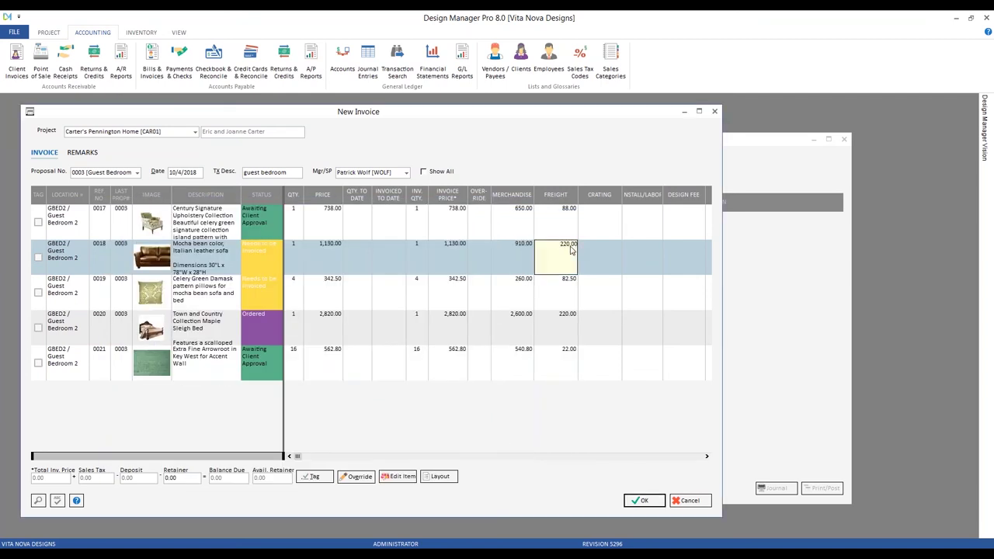
{"action": "left_click", "coordinate": [377, 194]}
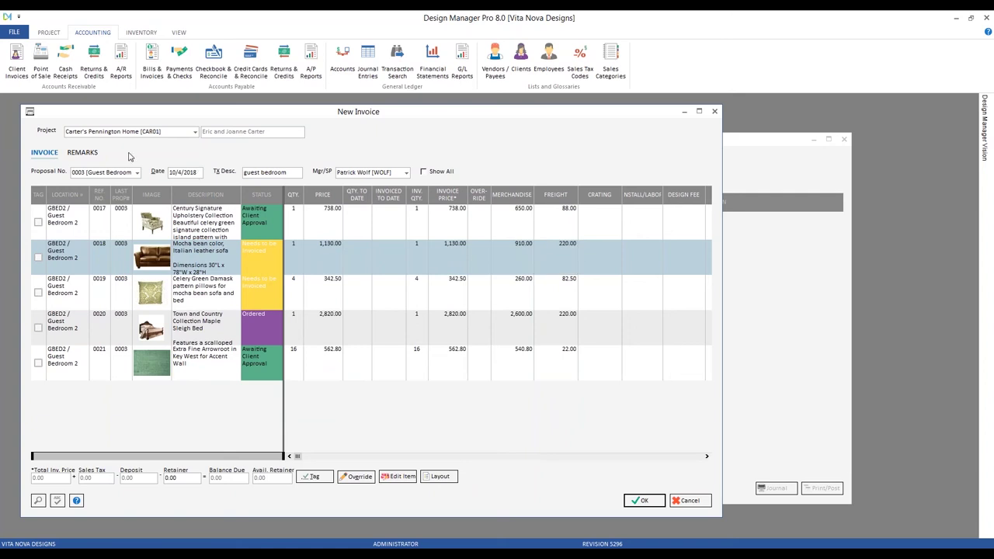
Open the advanced invoice options from the new invoice's remarks and examine the style choices for freight
{"action": "left_click", "coordinate": [98, 153]}
{"action": "left_click", "coordinate": [52, 477]}
{"action": "left_click", "coordinate": [548, 320]}
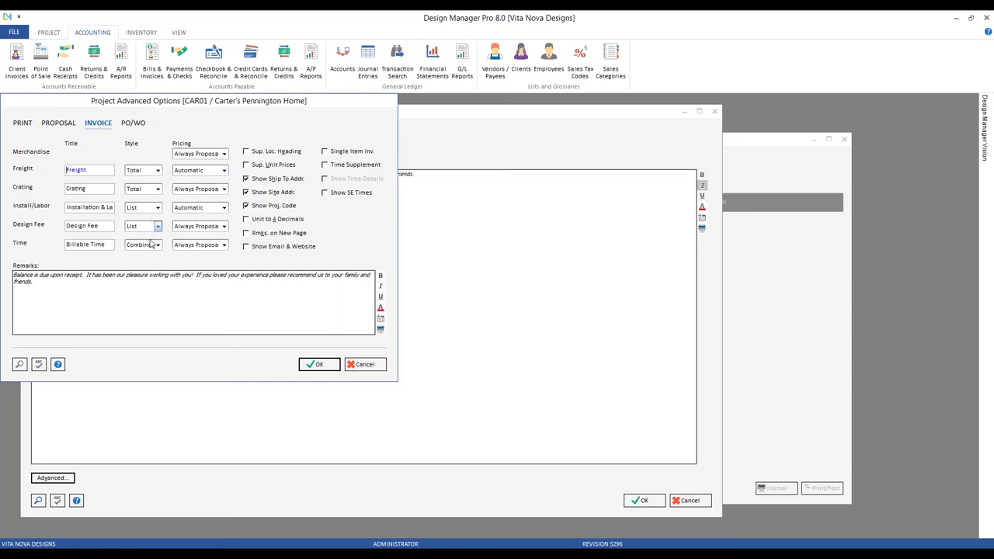
{"action": "left_click", "coordinate": [157, 170]}
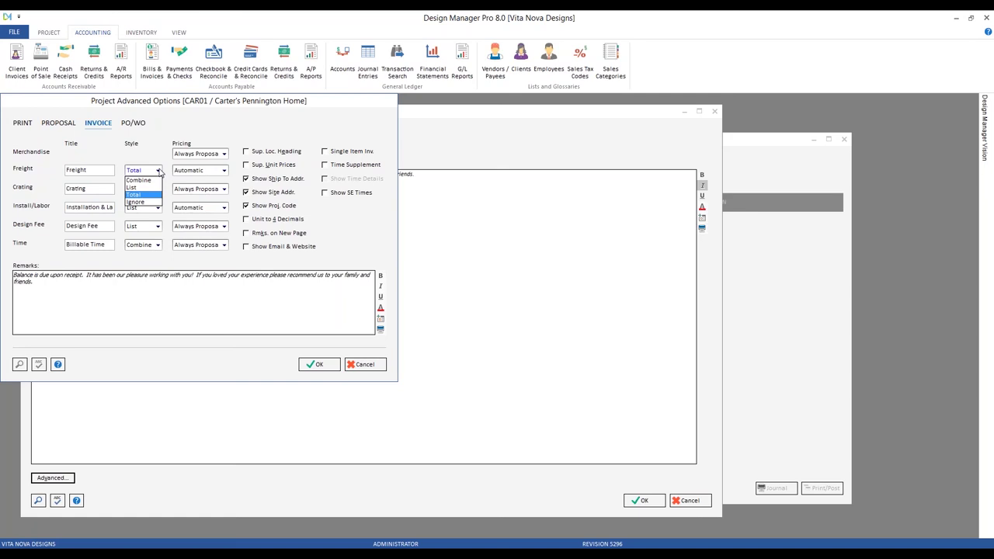
{"action": "left_click", "coordinate": [147, 149]}
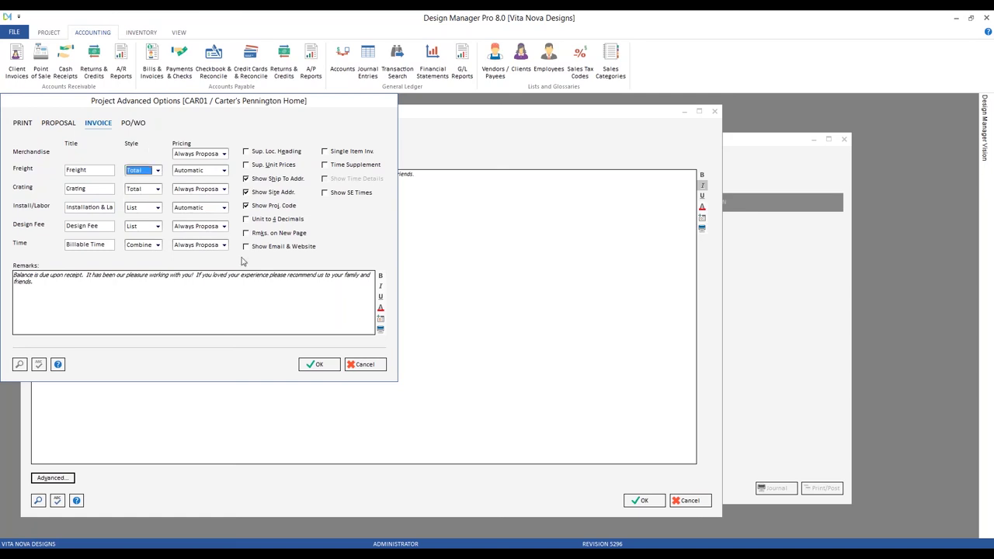
Tag all items of proposal 0003 on the guest bedroom invoice and save the invoice with the advanced options unchanged
{"action": "left_click", "coordinate": [364, 364]}
{"action": "left_click", "coordinate": [45, 152]}
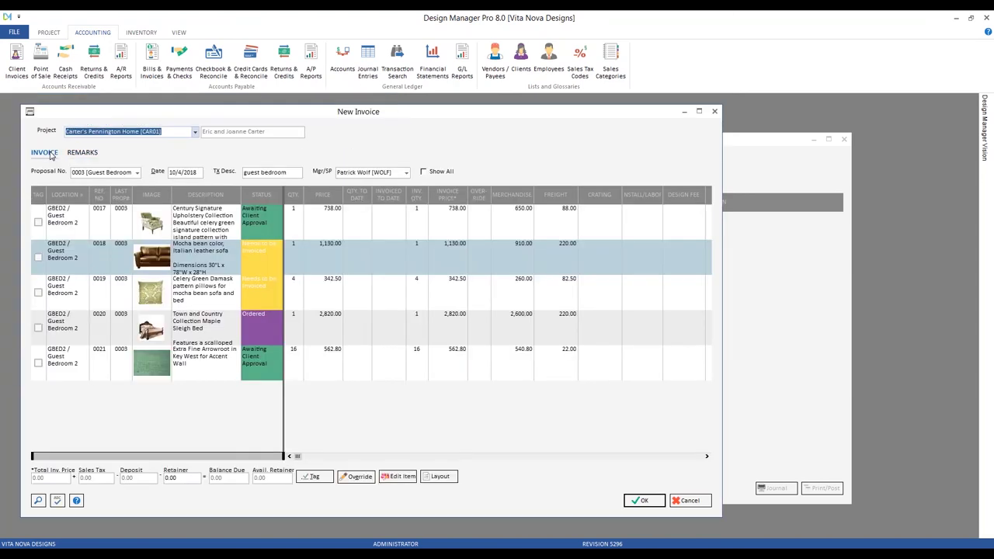
{"action": "left_click", "coordinate": [314, 476]}
{"action": "key", "text": "Return"}
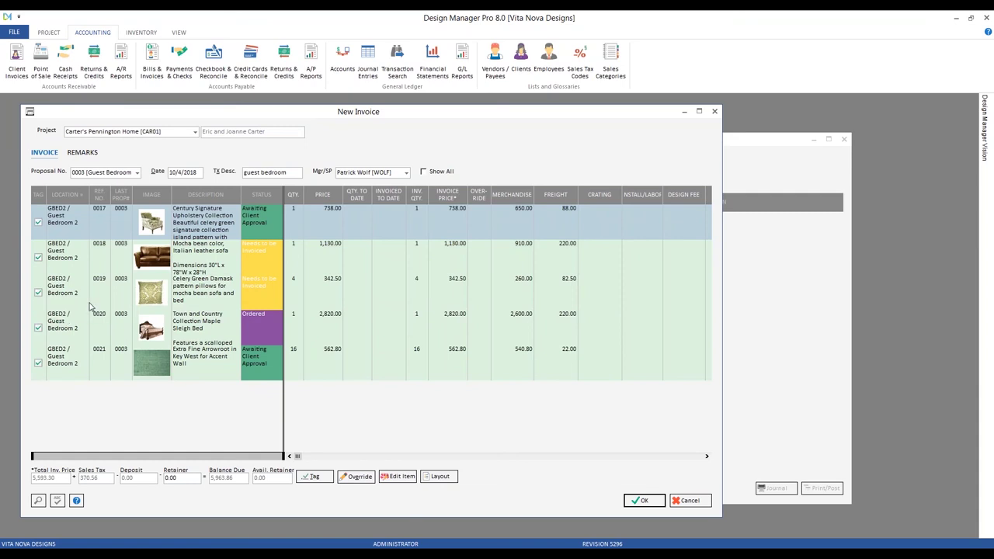
{"action": "left_click", "coordinate": [643, 499]}
Print the guest bedroom invoice to preview, check the freight total on page 2, and accept posting into fiscal 10/2018
{"action": "left_click", "coordinate": [823, 487]}
{"action": "left_click", "coordinate": [259, 224]}
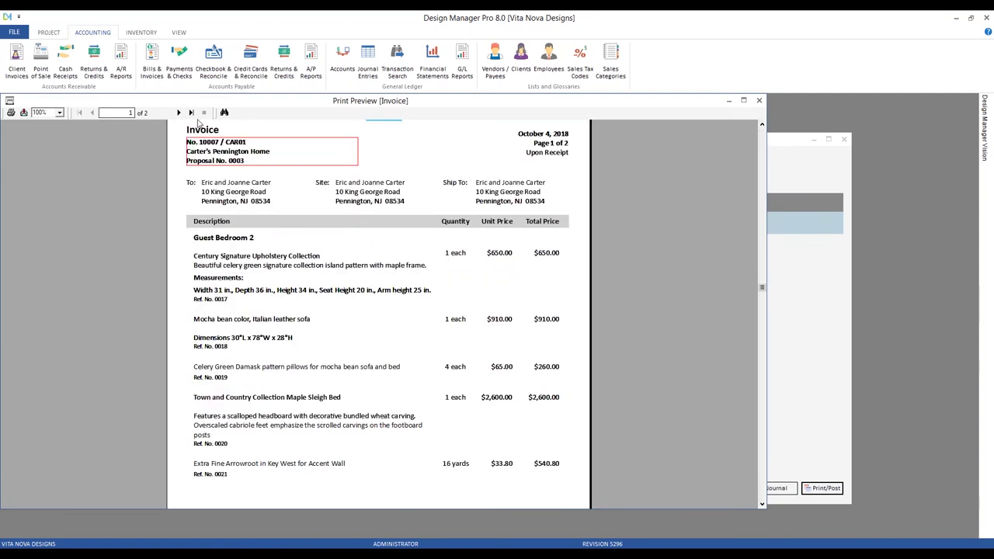
{"action": "left_click", "coordinate": [179, 112]}
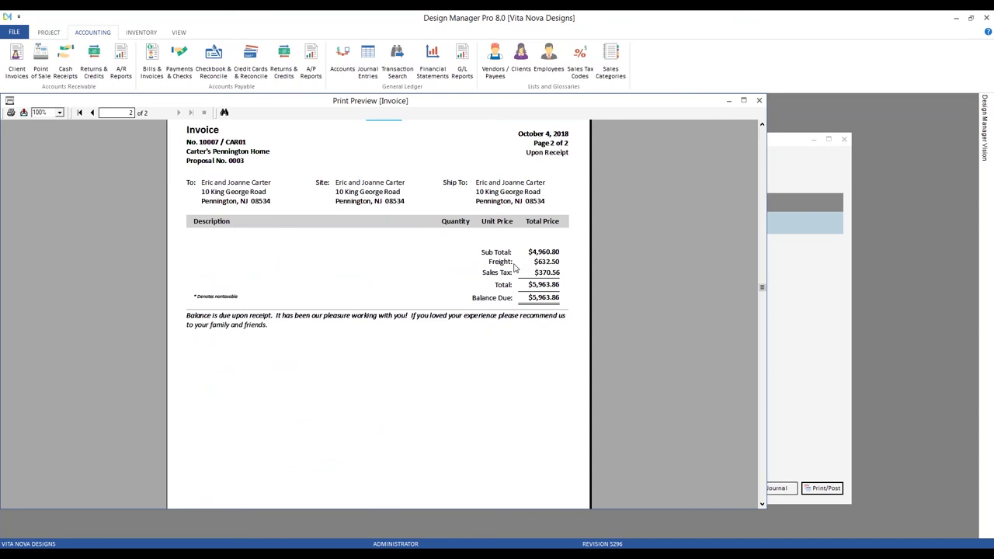
{"action": "left_click", "coordinate": [759, 100]}
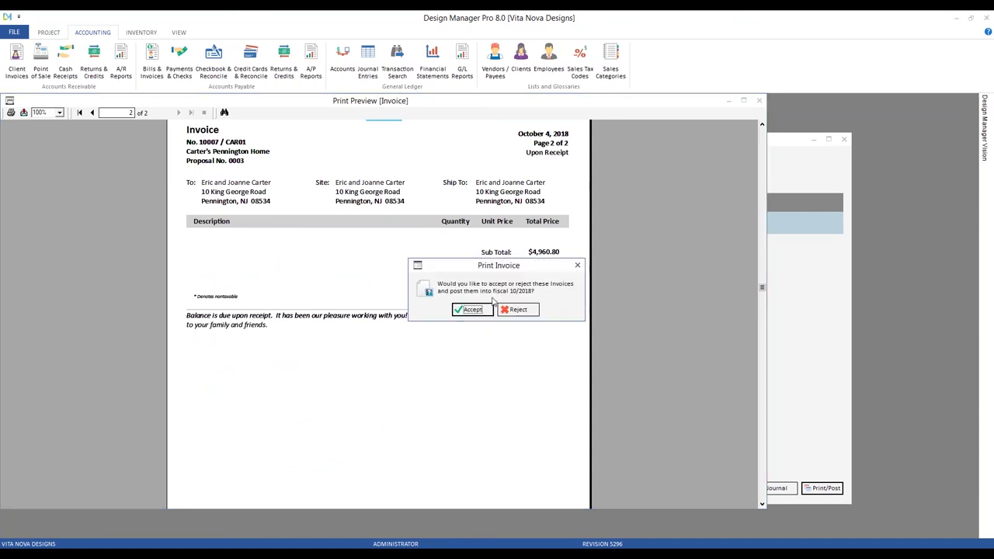
{"action": "left_click", "coordinate": [472, 309]}
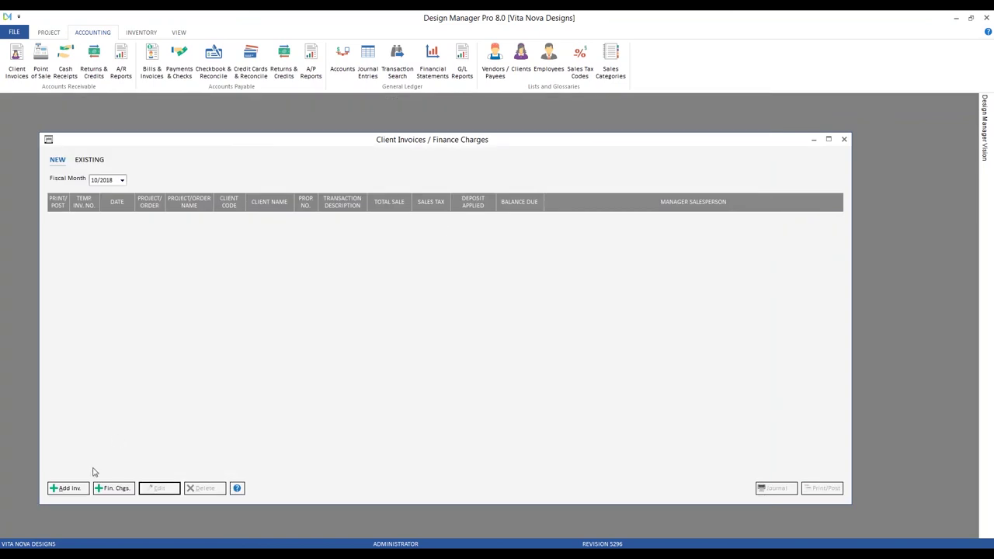
Start a new client invoice for the Brigantine Beach Home project (CAR02) and check the freight on king bed item 0012
{"action": "left_click", "coordinate": [76, 487]}
{"action": "type", "text": "c"}
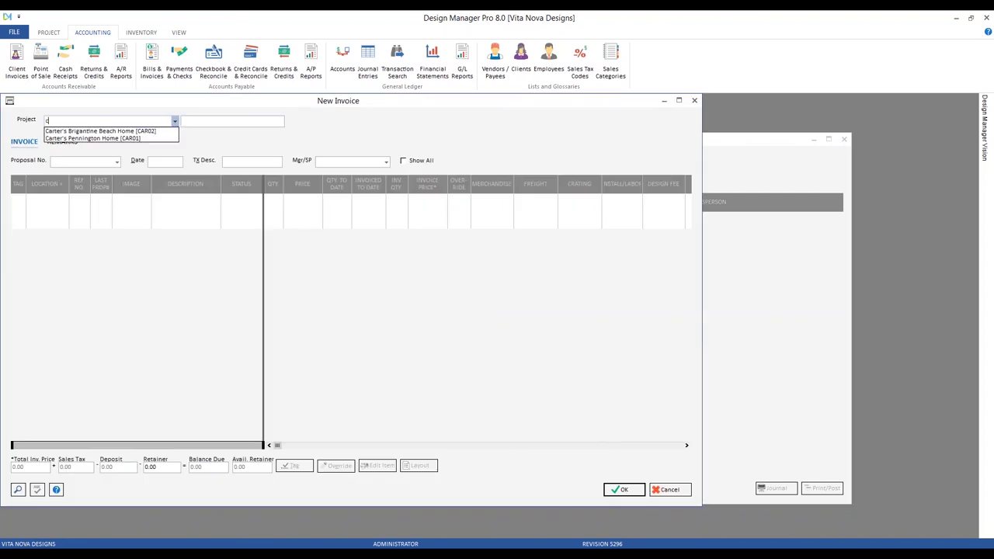
{"action": "key", "text": "Return"}
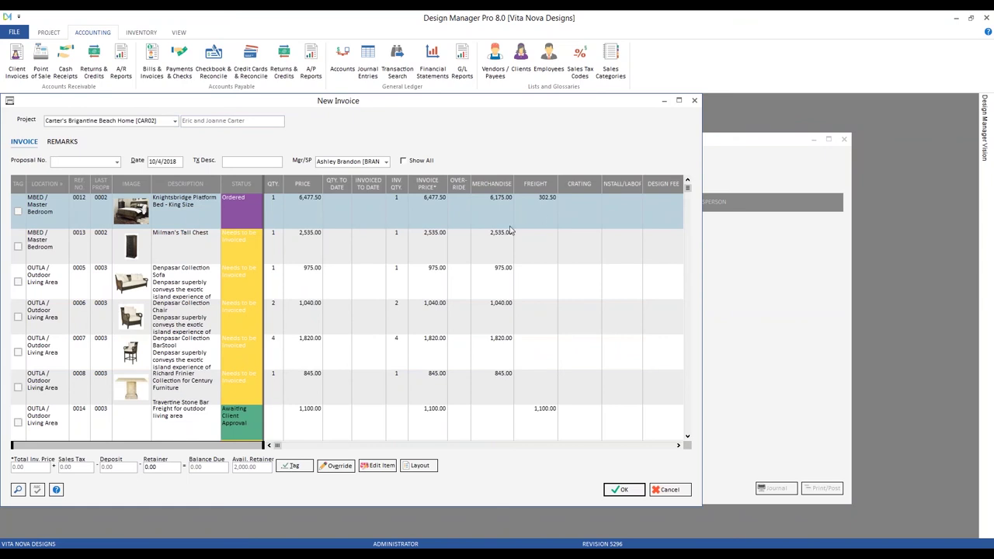
{"action": "left_click", "coordinate": [544, 216]}
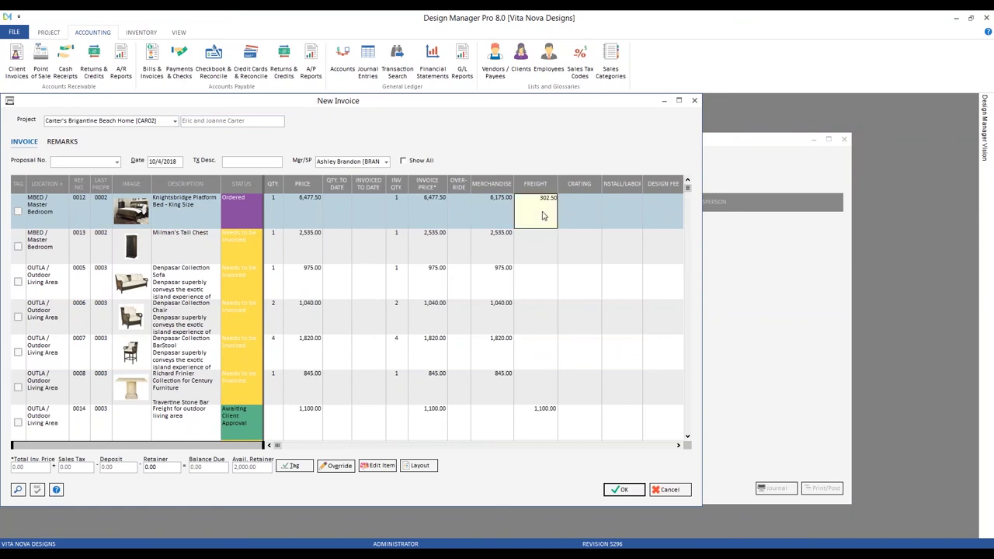
{"action": "key", "text": "Return"}
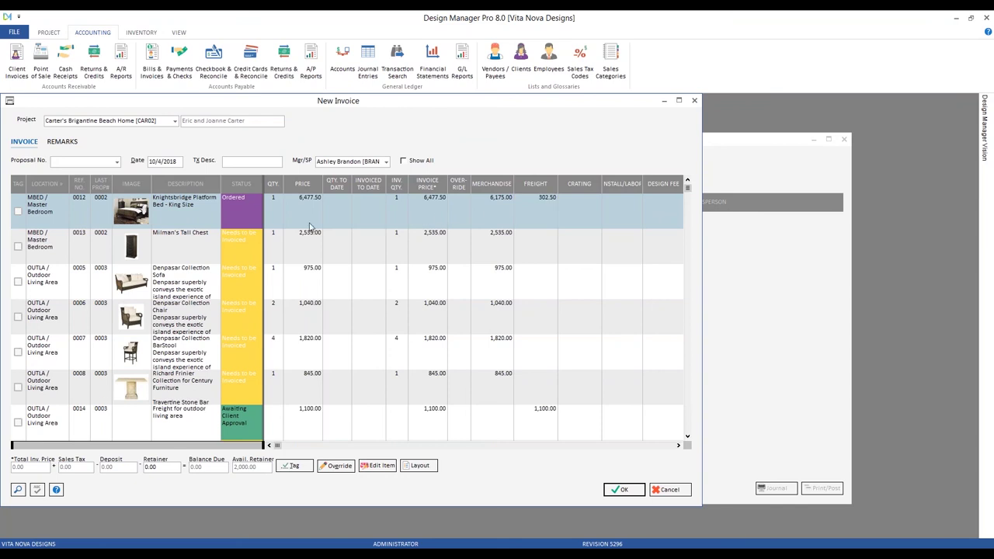
Compare the estimated and actual freight costs of stone bar table item 0008 in its invoice price override, without changing anything
{"action": "left_click", "coordinate": [198, 384]}
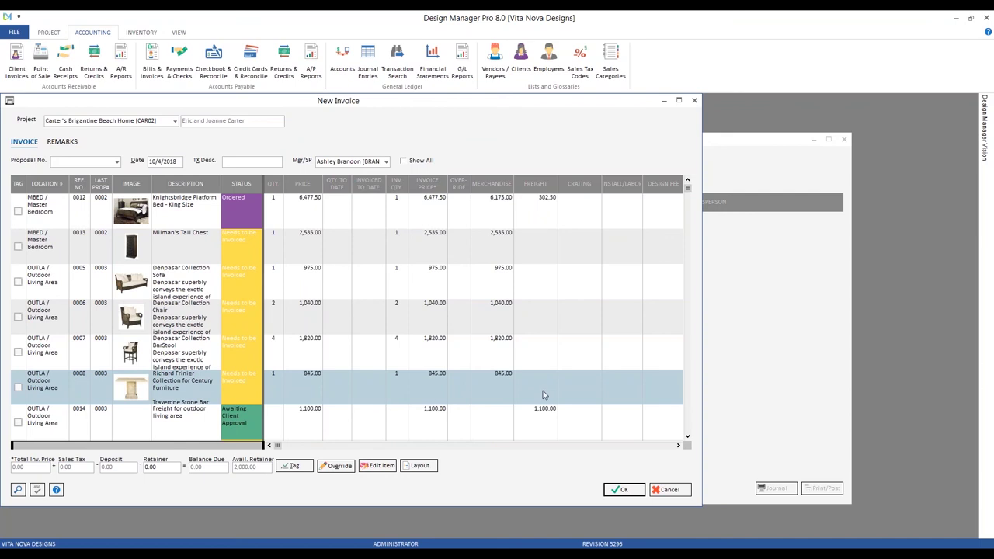
{"action": "double_click", "coordinate": [459, 394]}
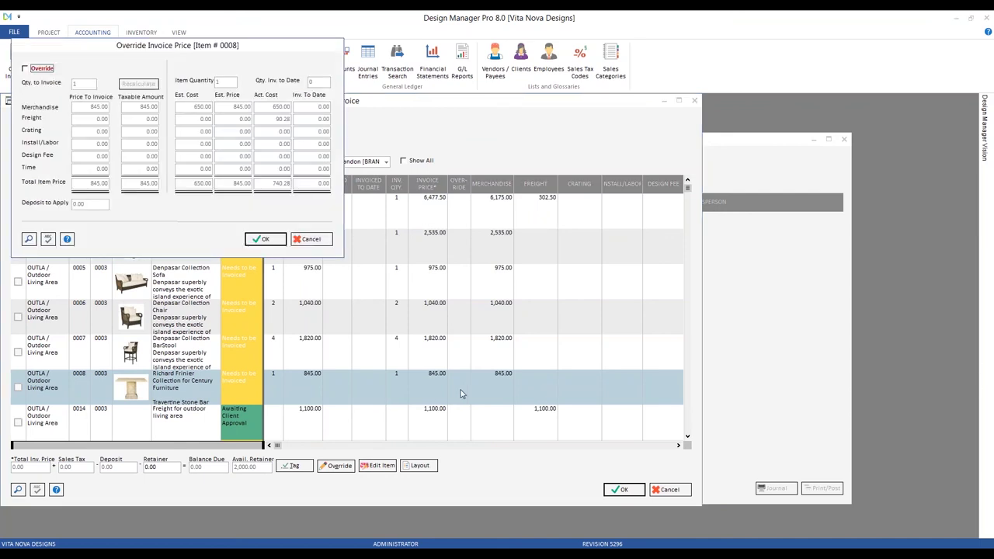
{"action": "left_click", "coordinate": [303, 242]}
Examine the vendor invoice behind freight component 002 of item 0008 in its order status, and close the item without changes
{"action": "left_click", "coordinate": [379, 465]}
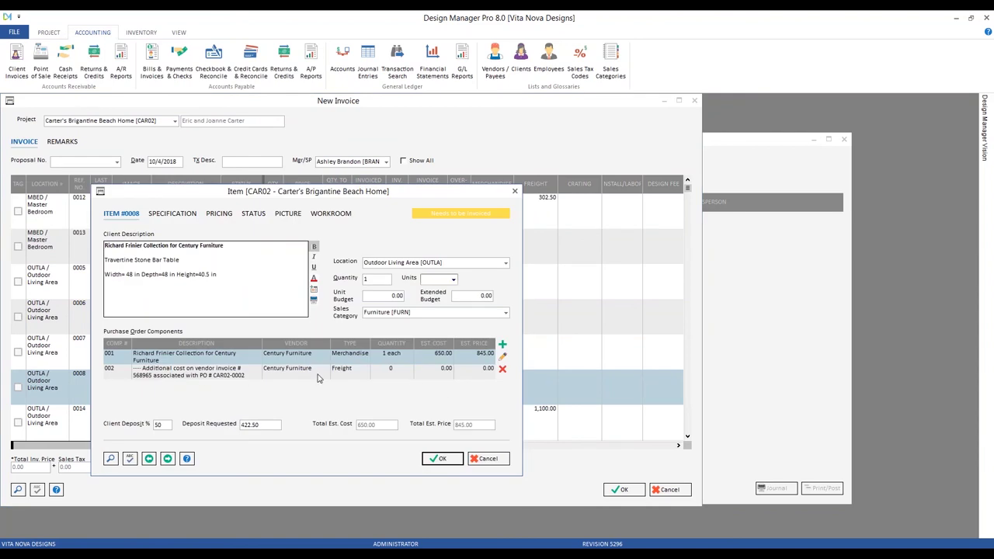
{"action": "left_click", "coordinate": [476, 377]}
{"action": "left_click", "coordinate": [476, 376]}
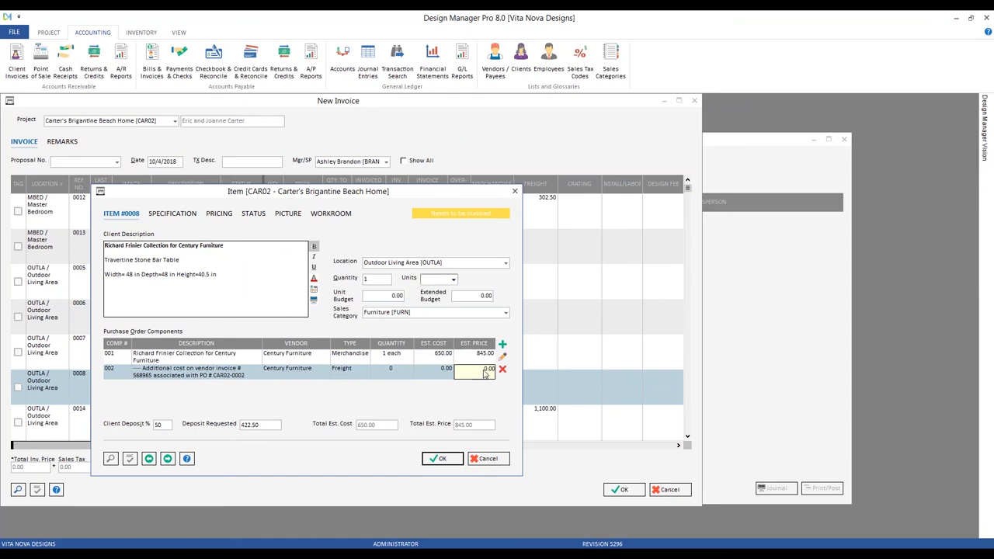
{"action": "left_click", "coordinate": [502, 355]}
{"action": "left_click", "coordinate": [293, 227]}
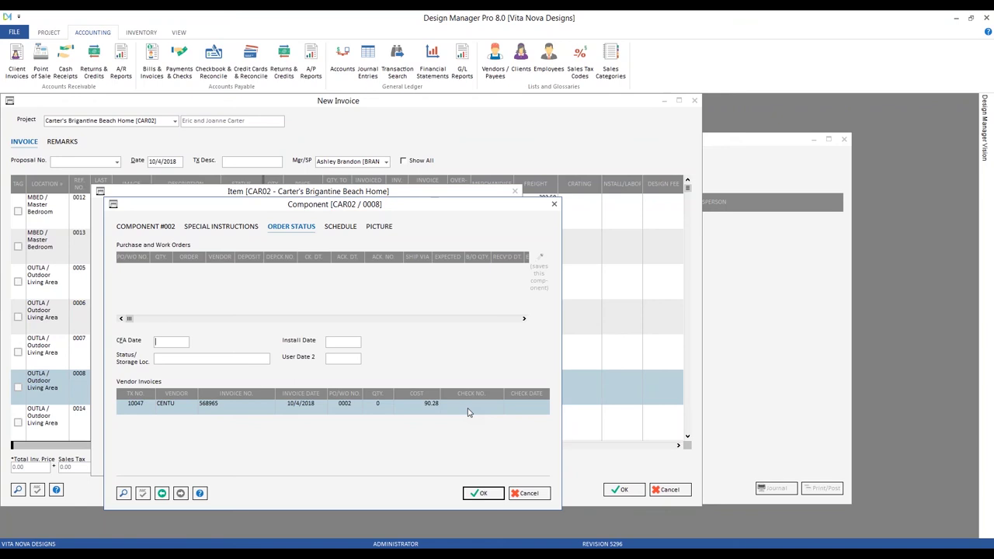
{"action": "left_click", "coordinate": [530, 494]}
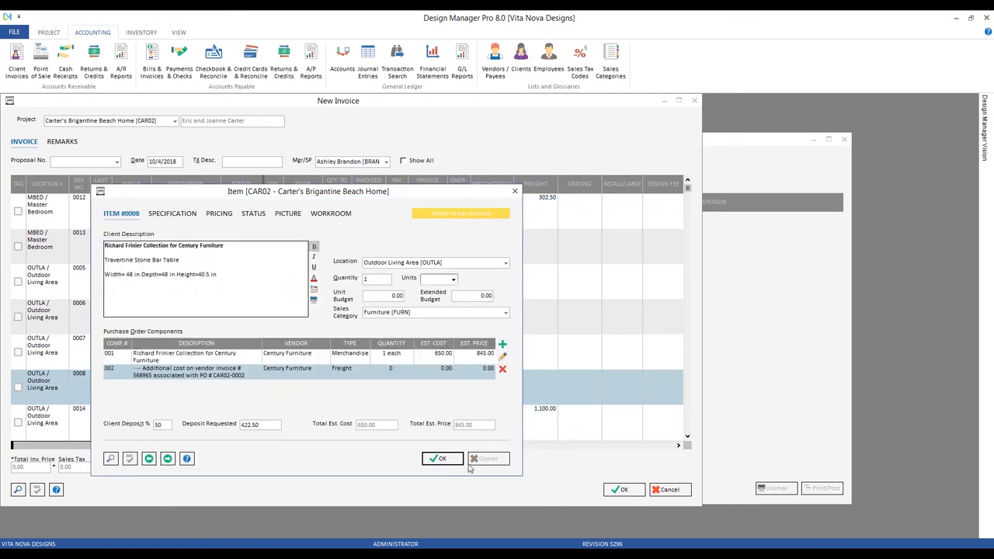
{"action": "key", "text": "Return"}
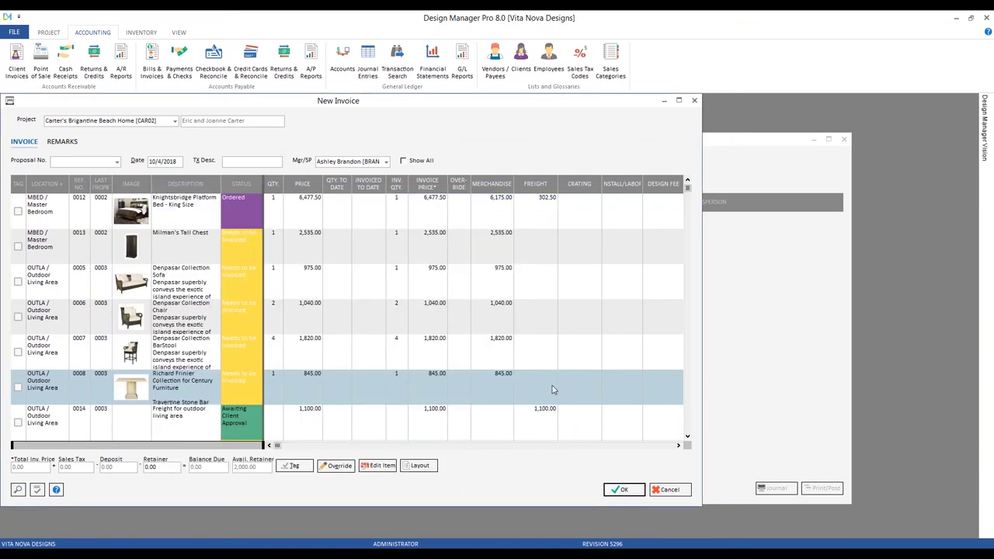
Check the freight pricing choice in the advanced invoice options of project CAR02, and return to the item list without changes
{"action": "left_click", "coordinate": [460, 380]}
{"action": "left_click", "coordinate": [75, 146]}
{"action": "left_click", "coordinate": [46, 469]}
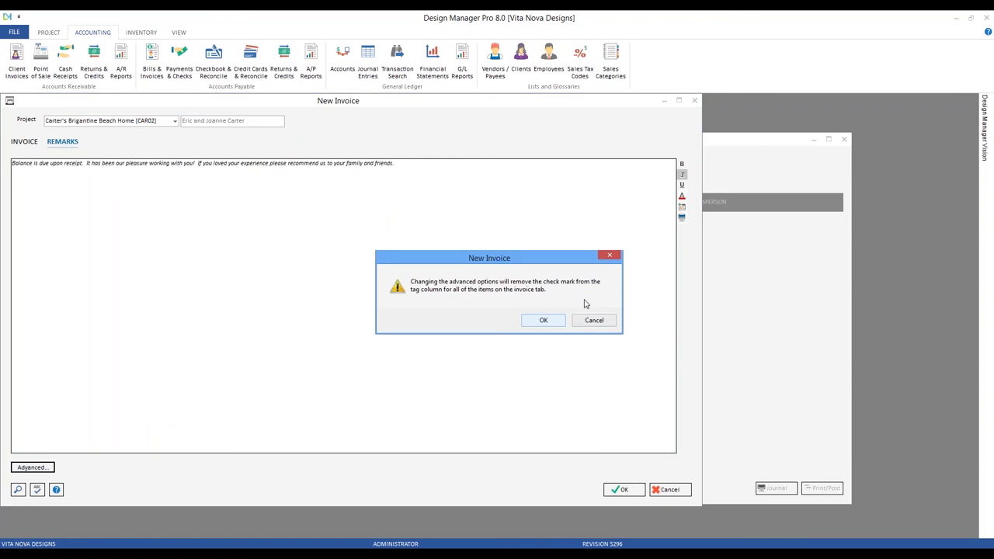
{"action": "left_click", "coordinate": [547, 321]}
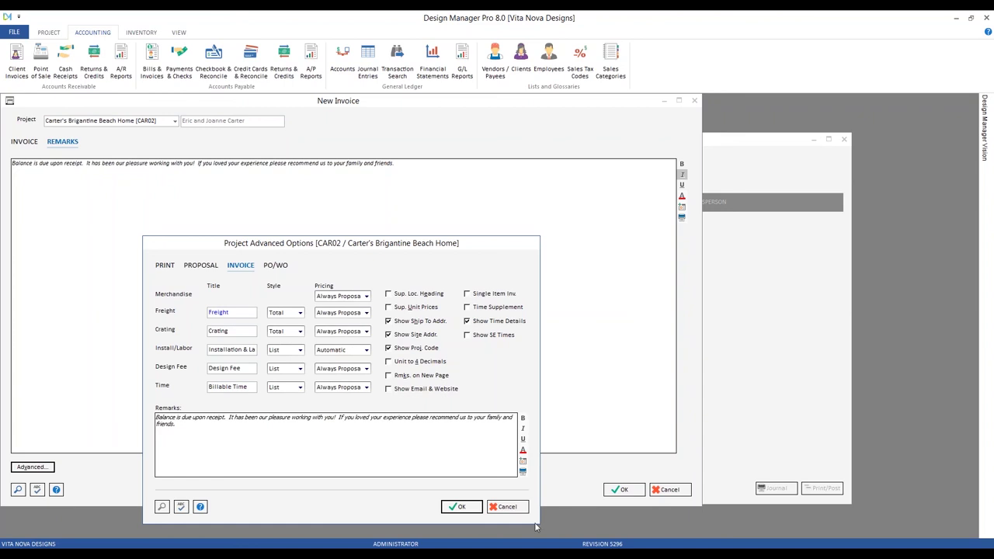
{"action": "left_click", "coordinate": [507, 506]}
{"action": "left_click", "coordinate": [33, 146]}
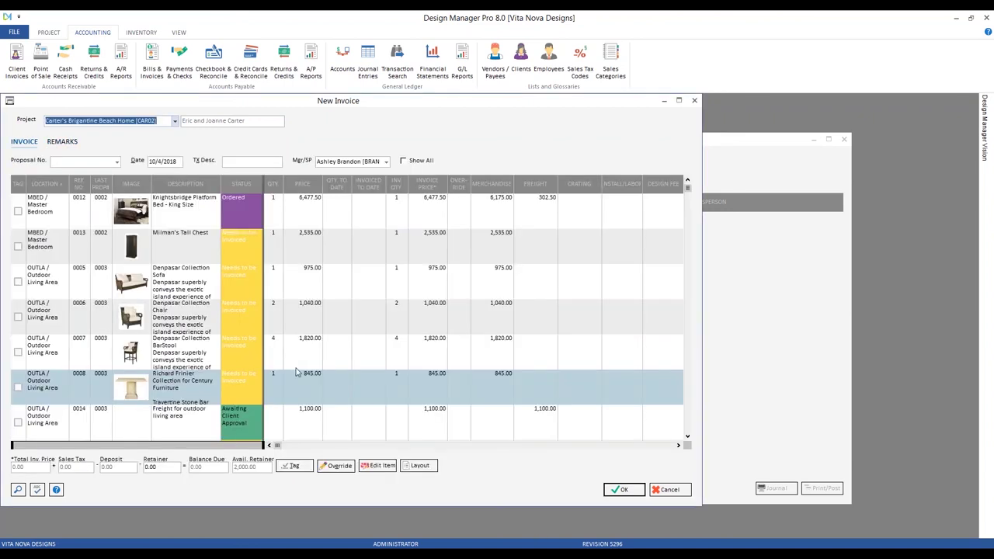
Check the estimated price of the freight component on item 0008, and close the item without changes
{"action": "left_click", "coordinate": [379, 465]}
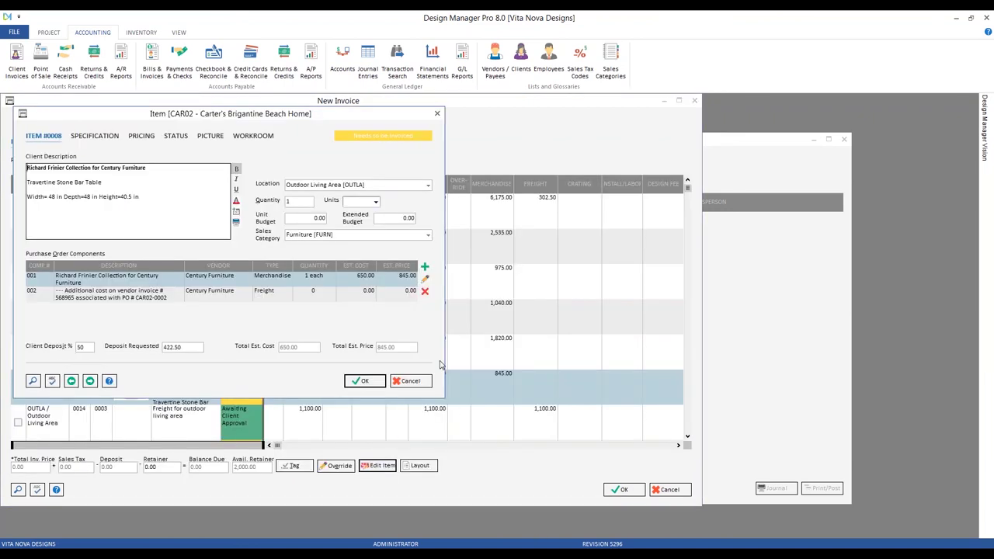
{"action": "left_click", "coordinate": [409, 301]}
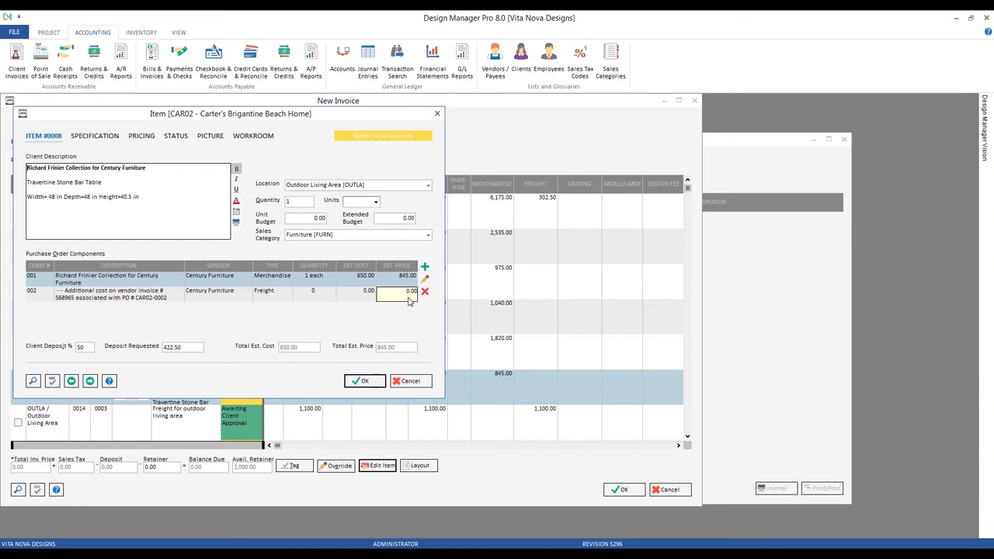
{"action": "left_click", "coordinate": [412, 387]}
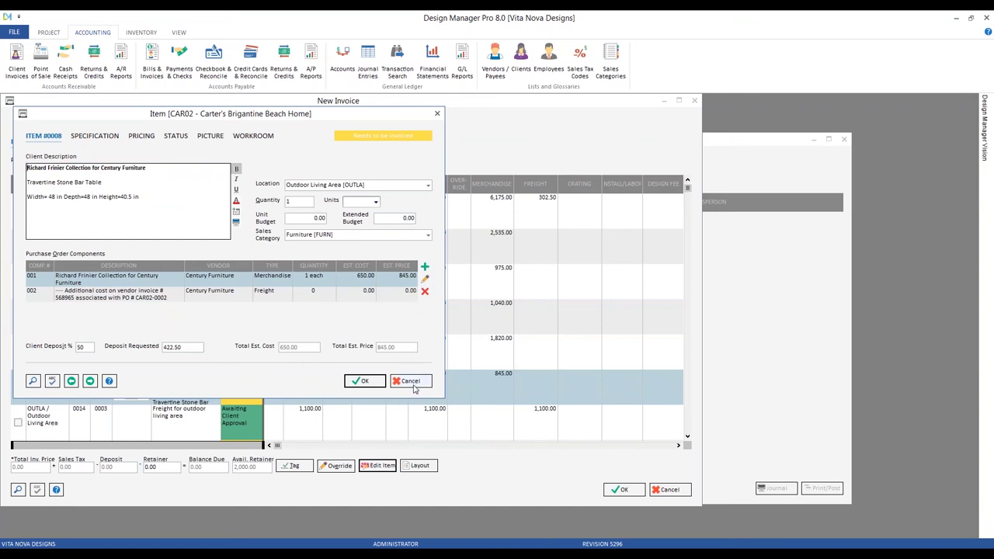
{"action": "left_click", "coordinate": [412, 383]}
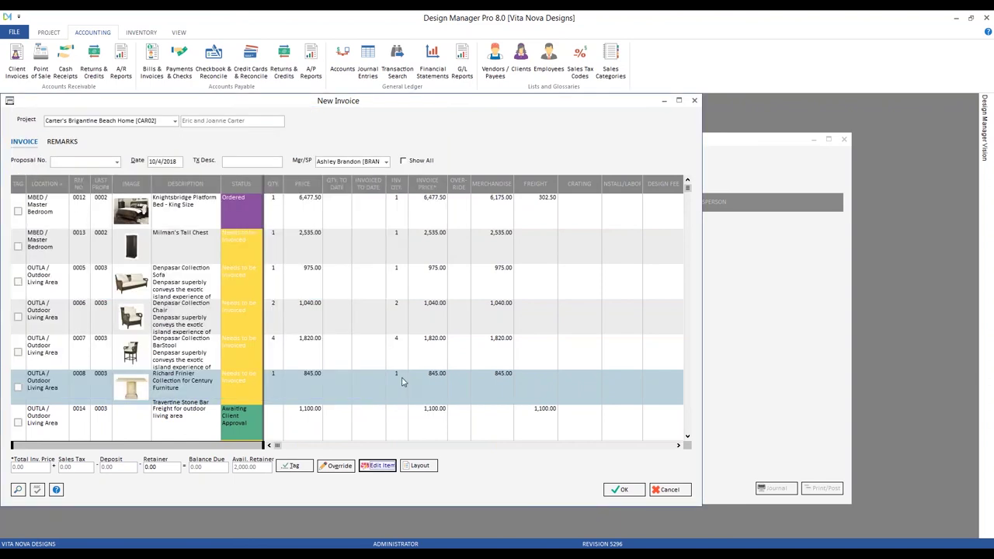
Tag outdoor living area items 0005 to 0008, describe the transaction as "outdoor merc.", and save the invoice
{"action": "left_click", "coordinate": [18, 281]}
{"action": "left_click", "coordinate": [18, 317]}
{"action": "left_click", "coordinate": [18, 352]}
{"action": "left_click", "coordinate": [18, 387]}
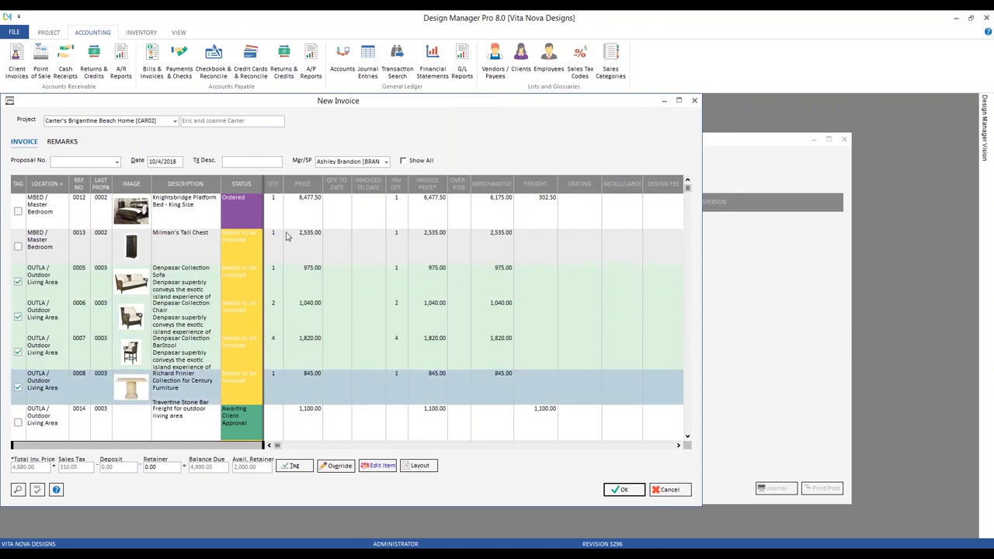
{"action": "left_click", "coordinate": [238, 161]}
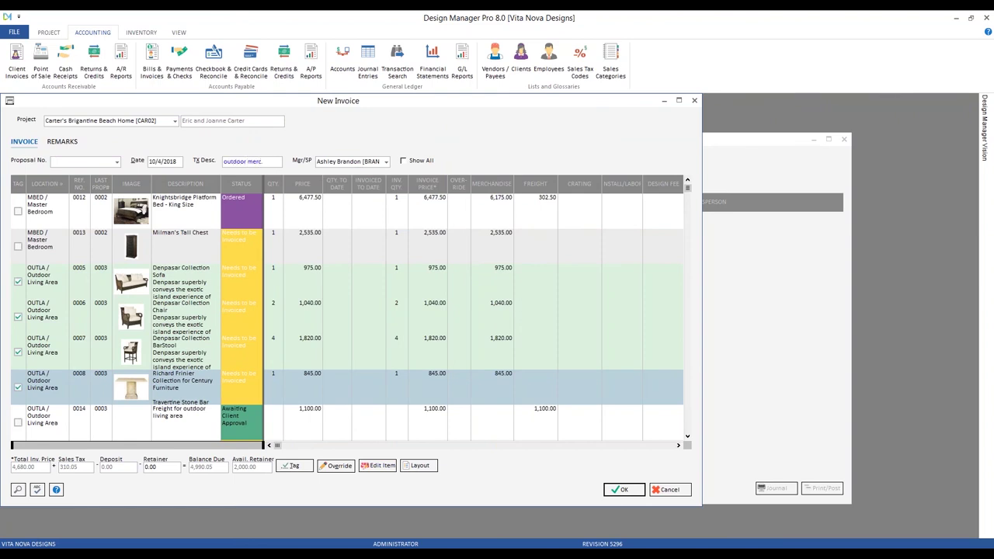
{"action": "type", "text": "outdoor merc."}
{"action": "left_click", "coordinate": [623, 489]}
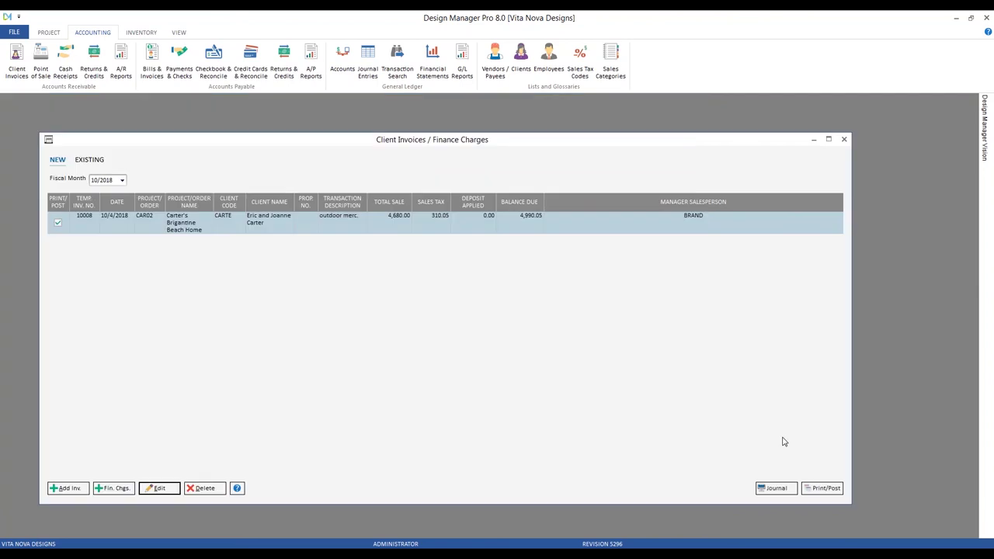
Print the outdoor merchandise invoice in the Modern style, review both preview pages, and accept it for posting
{"action": "left_click", "coordinate": [823, 489]}
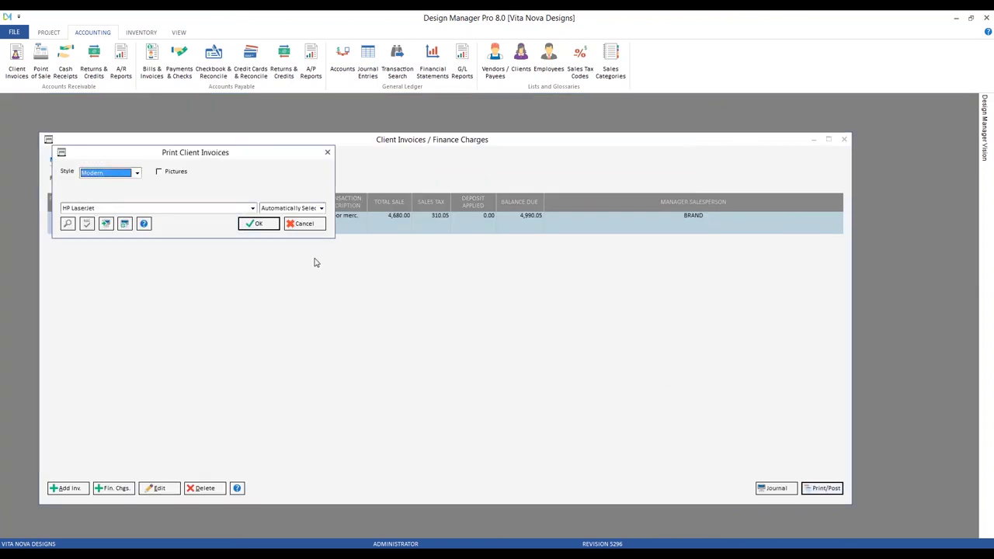
{"action": "left_click", "coordinate": [262, 225]}
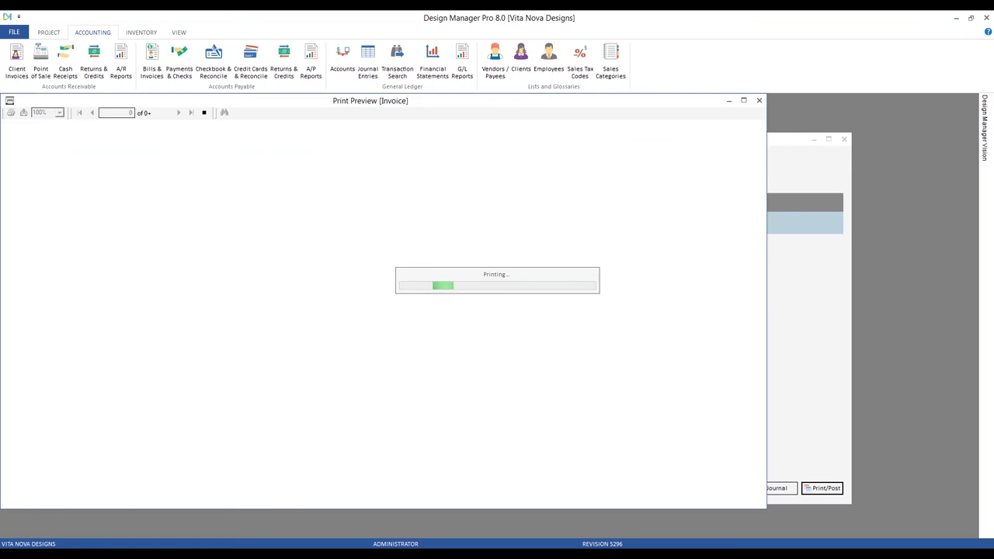
{"action": "scroll", "coordinate": [311, 233], "scroll_direction": "down", "scroll_amount": 3}
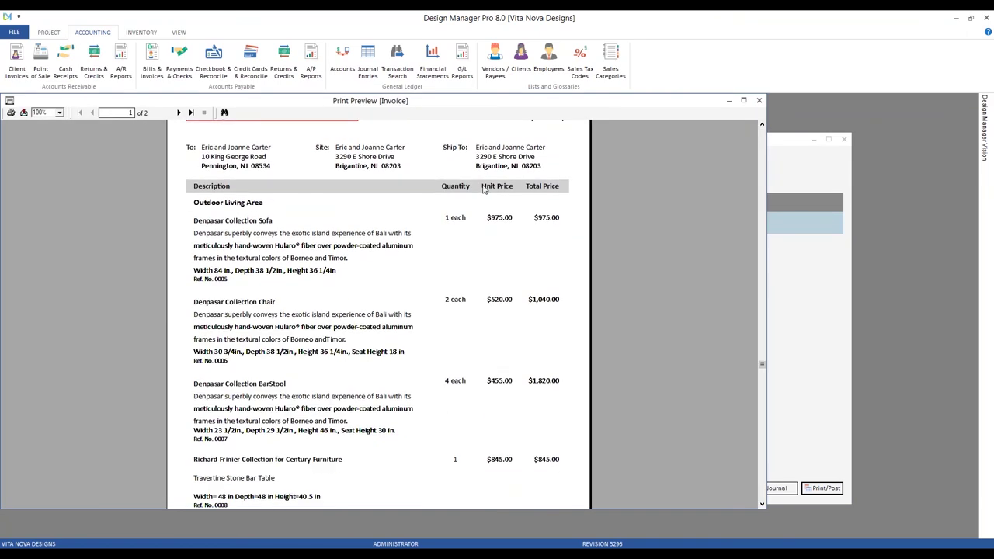
{"action": "left_click", "coordinate": [183, 113]}
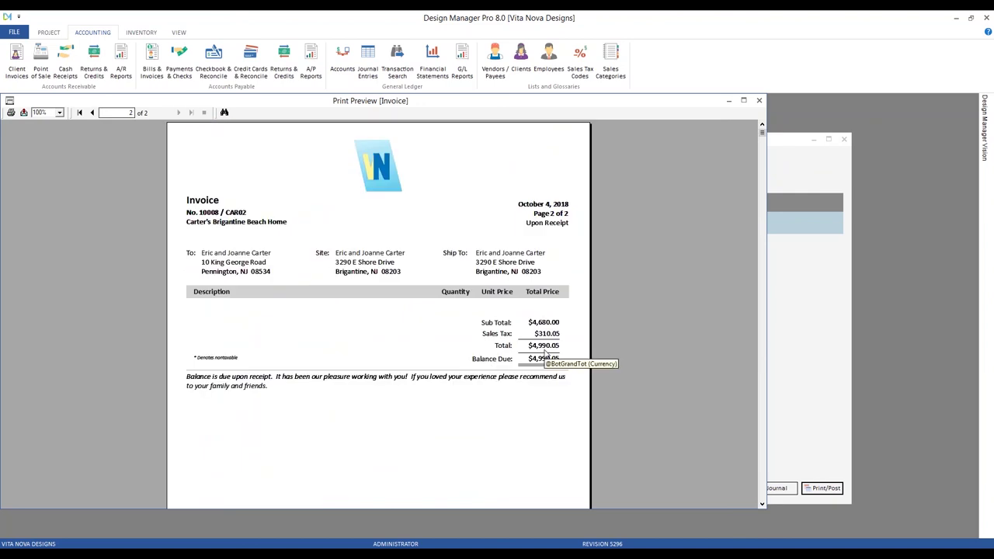
{"action": "left_click", "coordinate": [760, 103]}
{"action": "left_click", "coordinate": [475, 309]}
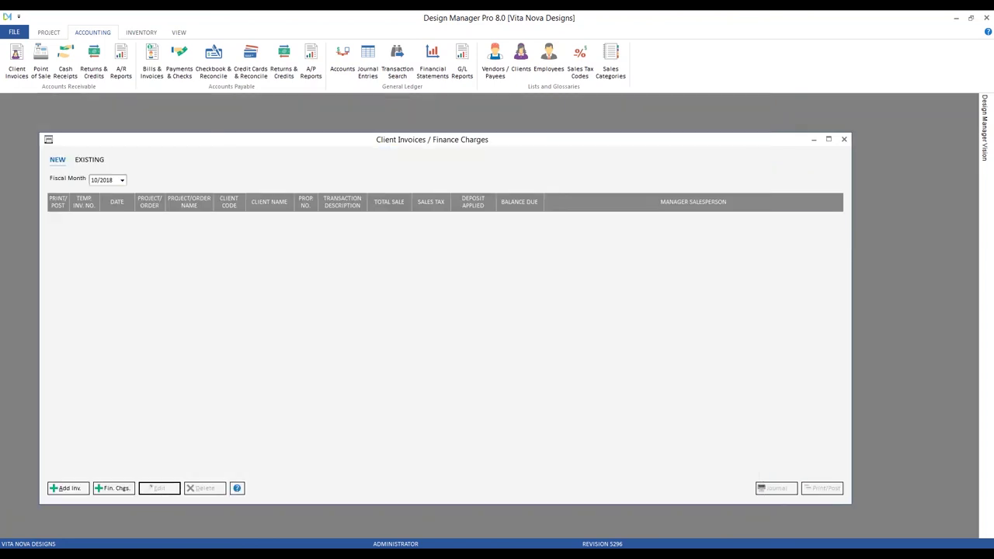
Start another invoice for project CAR02, show all items, and check the amounts invoiced to date for the outdoor living area merchandise
{"action": "left_click", "coordinate": [70, 487]}
{"action": "type", "text": "ch Home [CAR02"}
{"action": "key", "text": "Return"}
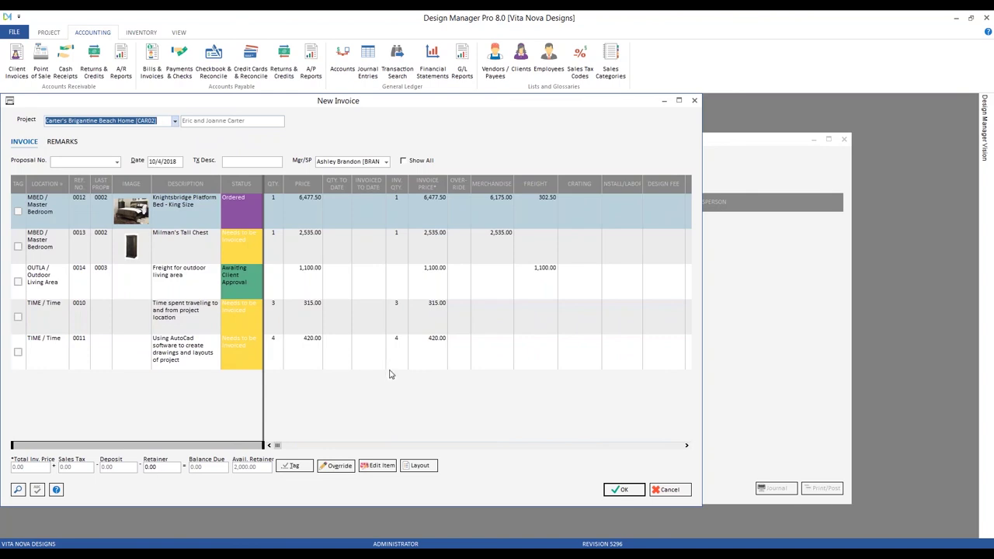
{"action": "left_click", "coordinate": [421, 162]}
{"action": "scroll", "coordinate": [297, 375], "scroll_direction": "down", "scroll_amount": 5}
{"action": "scroll", "coordinate": [297, 375], "scroll_direction": "down", "scroll_amount": 2}
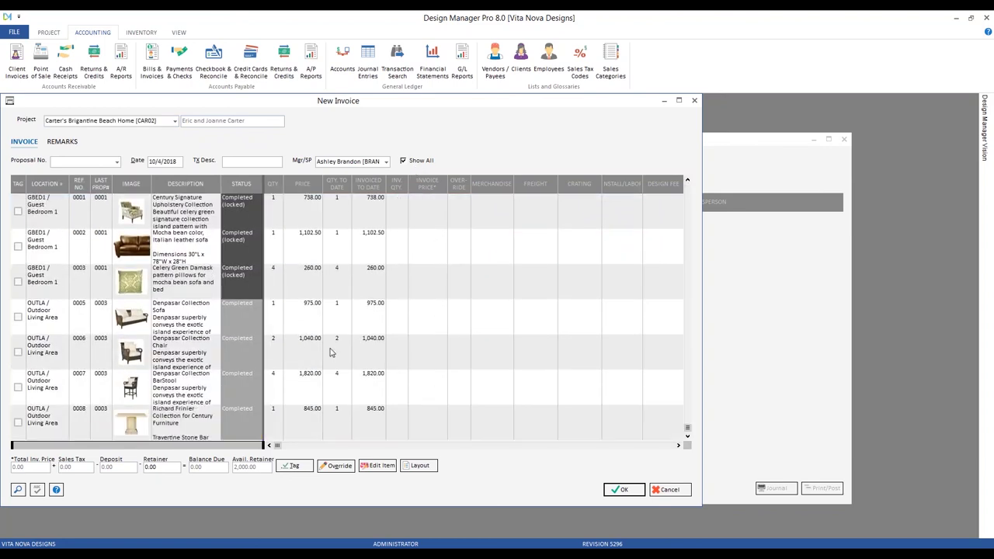
{"action": "left_click", "coordinate": [359, 311]}
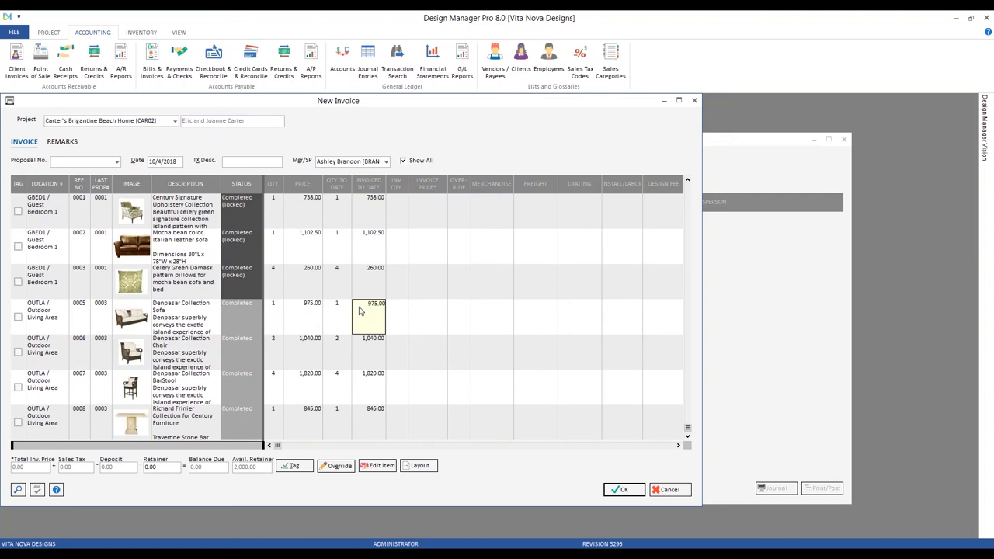
Cancel the open invoice, set the freight invoice pricing of project CAR02 to Automatic, and save the project
{"action": "left_click", "coordinate": [669, 489]}
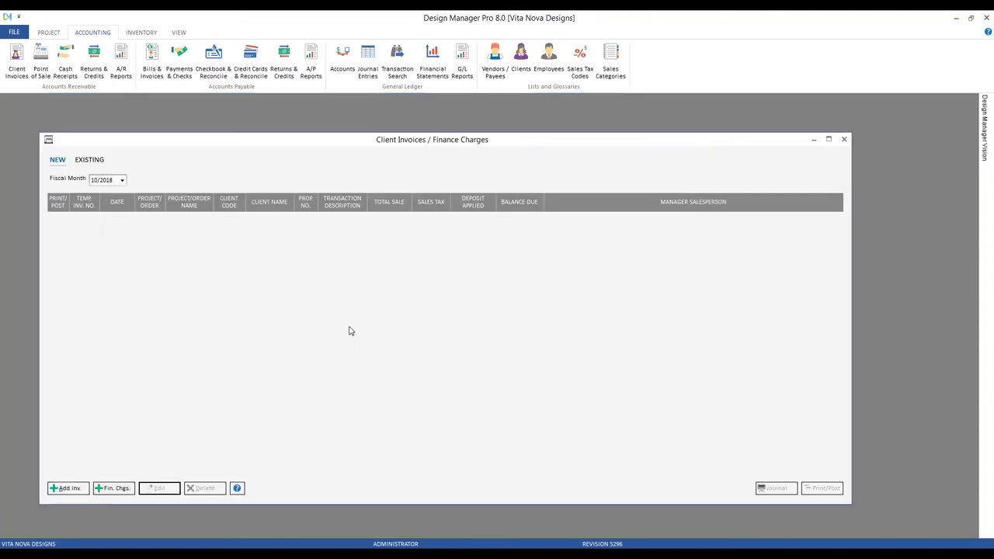
{"action": "left_click", "coordinate": [52, 32]}
{"action": "left_click", "coordinate": [16, 59]}
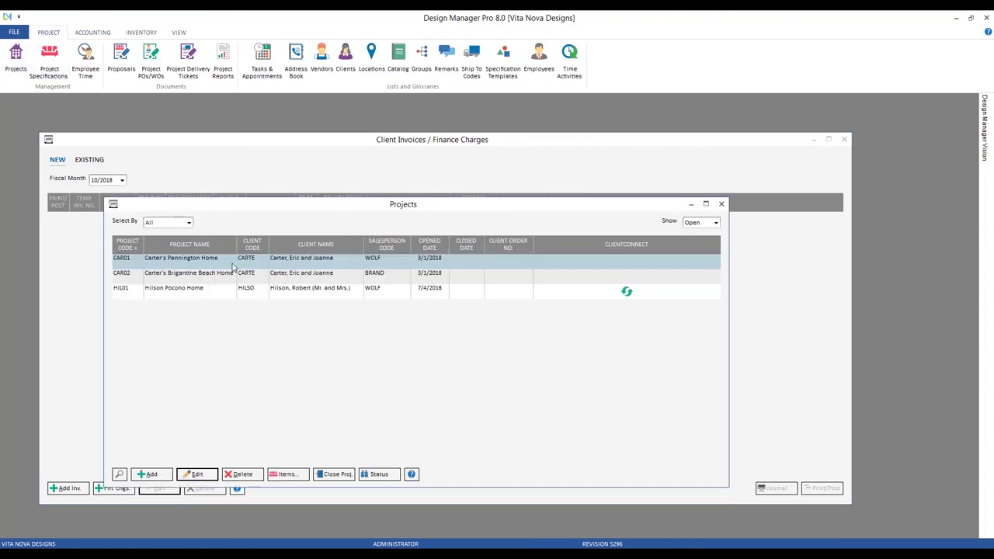
{"action": "key", "text": "Return"}
{"action": "left_click", "coordinate": [54, 122]}
{"action": "left_click", "coordinate": [365, 160]}
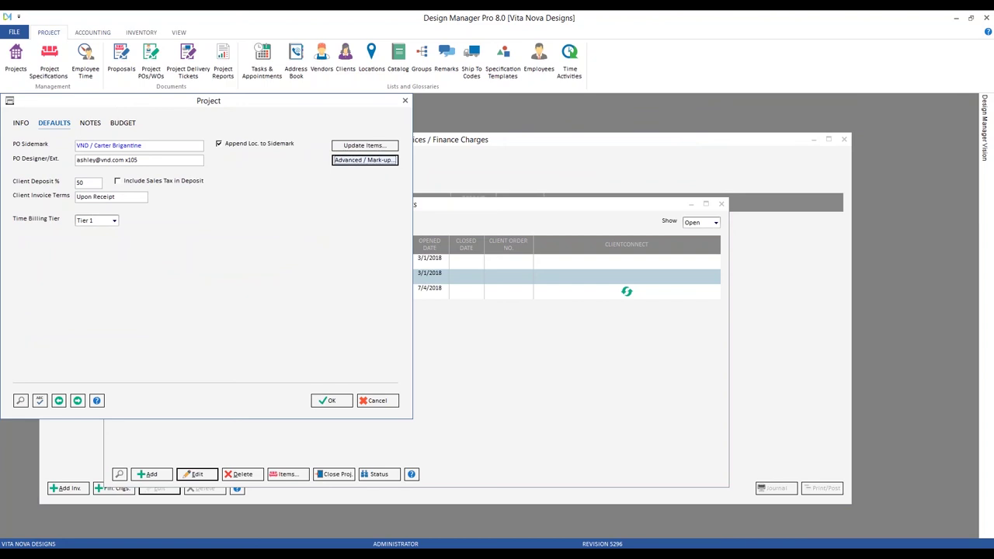
{"action": "left_click", "coordinate": [237, 253]}
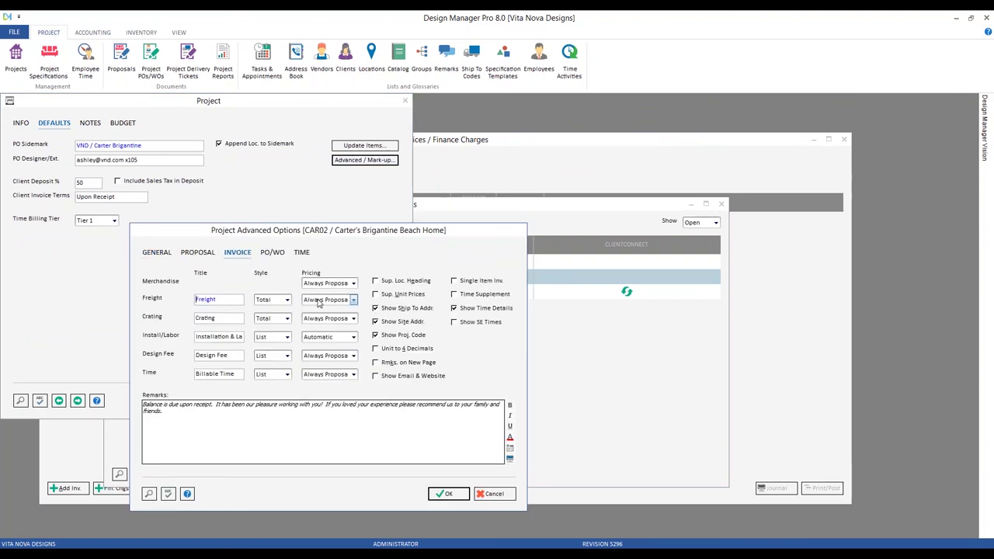
{"action": "left_click", "coordinate": [343, 303]}
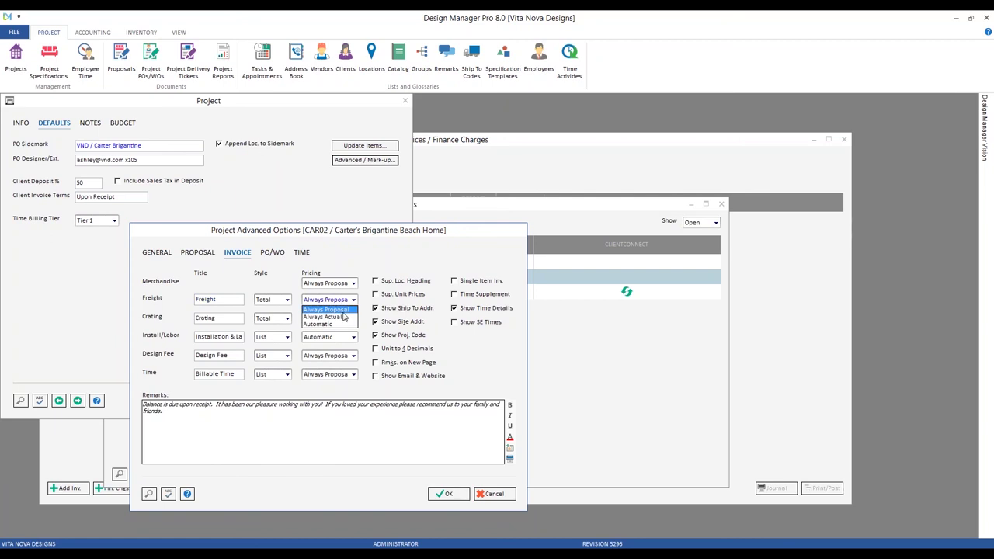
{"action": "left_click", "coordinate": [343, 325]}
{"action": "left_click", "coordinate": [448, 494]}
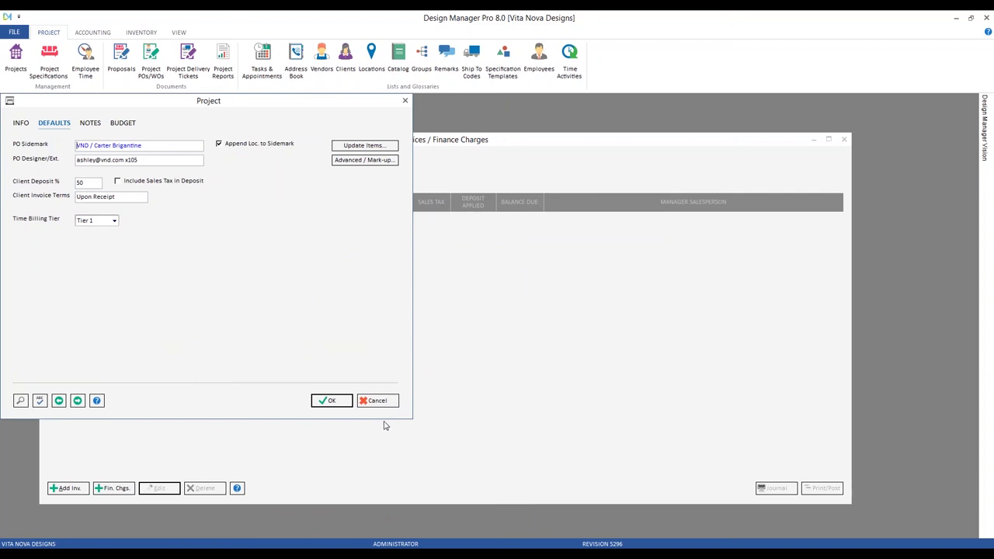
{"action": "left_click", "coordinate": [328, 399]}
Reopen project CAR02, run the item update for items 0001 through 9999, and save and close the project
{"action": "left_click", "coordinate": [203, 473]}
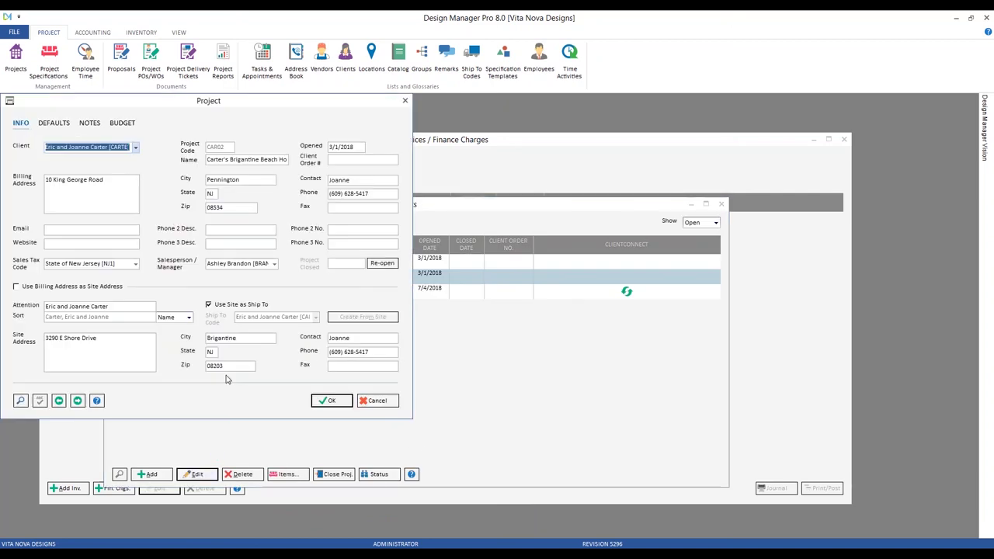
{"action": "left_click", "coordinate": [58, 124]}
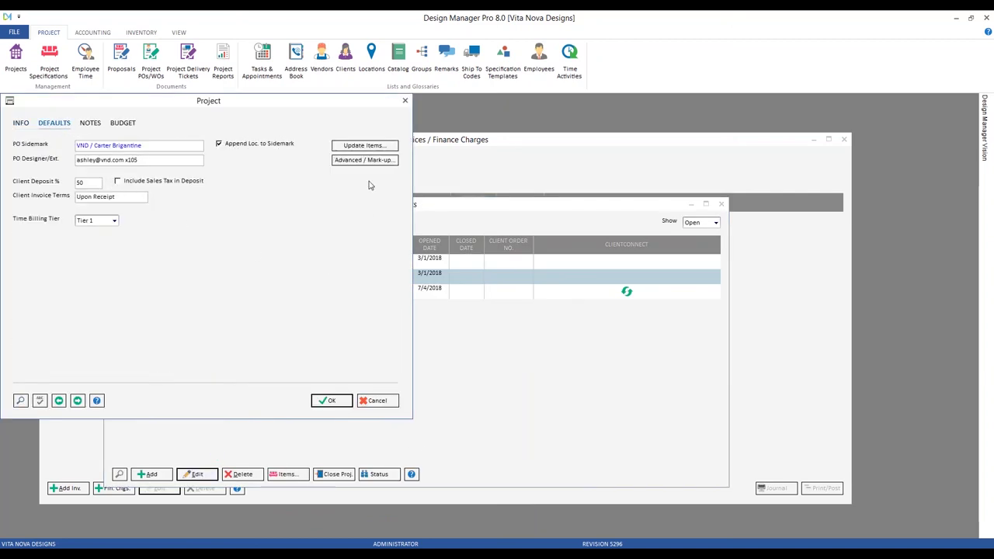
{"action": "left_click", "coordinate": [368, 149]}
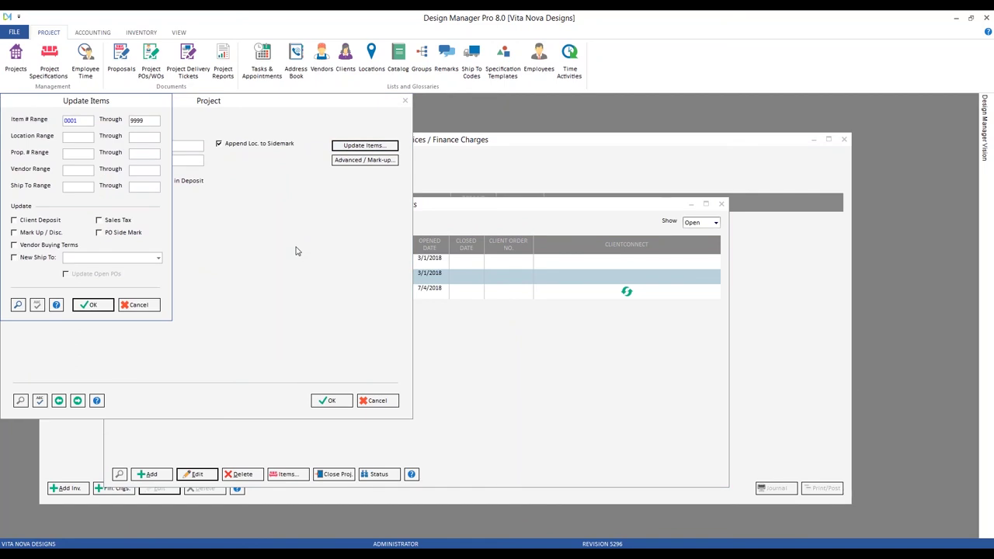
{"action": "left_click", "coordinate": [92, 304]}
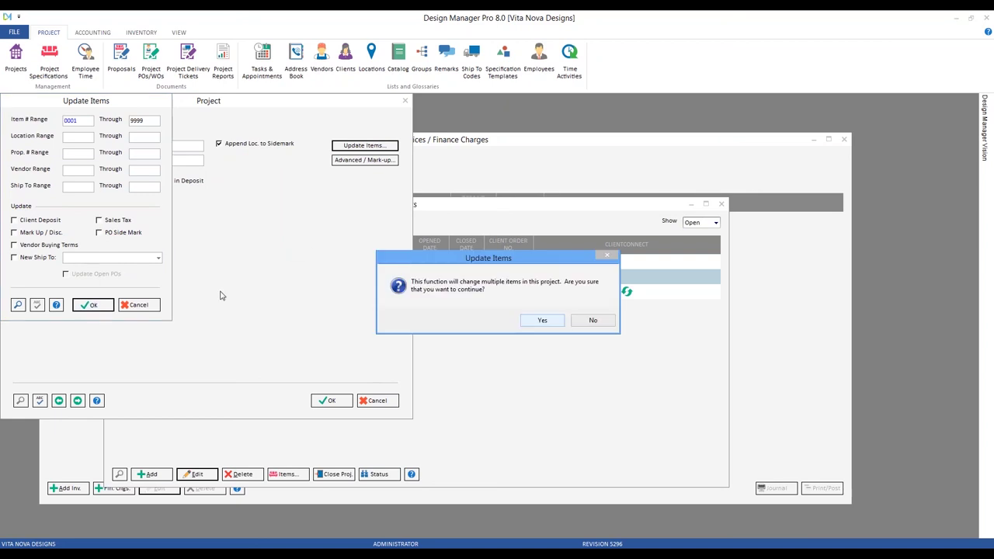
{"action": "left_click", "coordinate": [543, 321]}
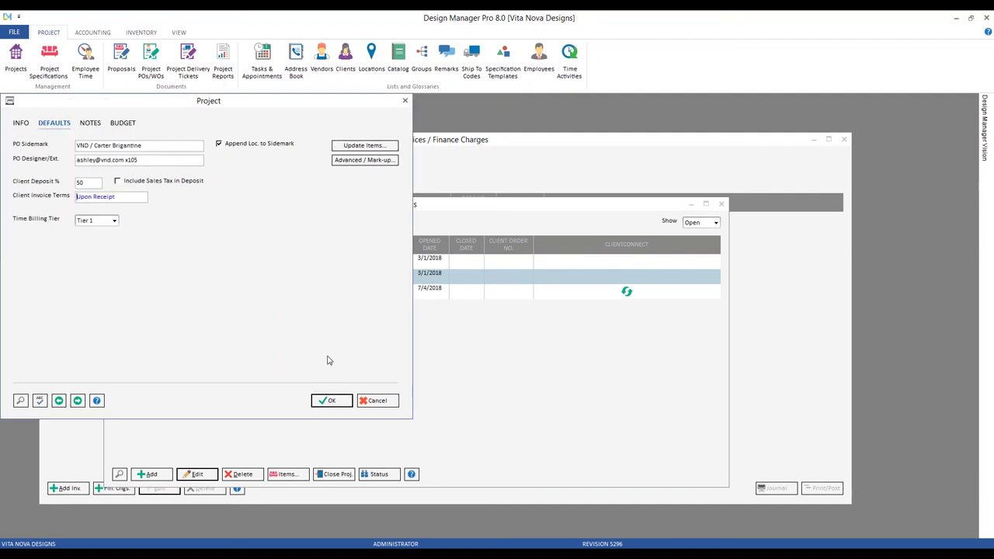
{"action": "left_click", "coordinate": [329, 400]}
{"action": "left_click", "coordinate": [720, 204]}
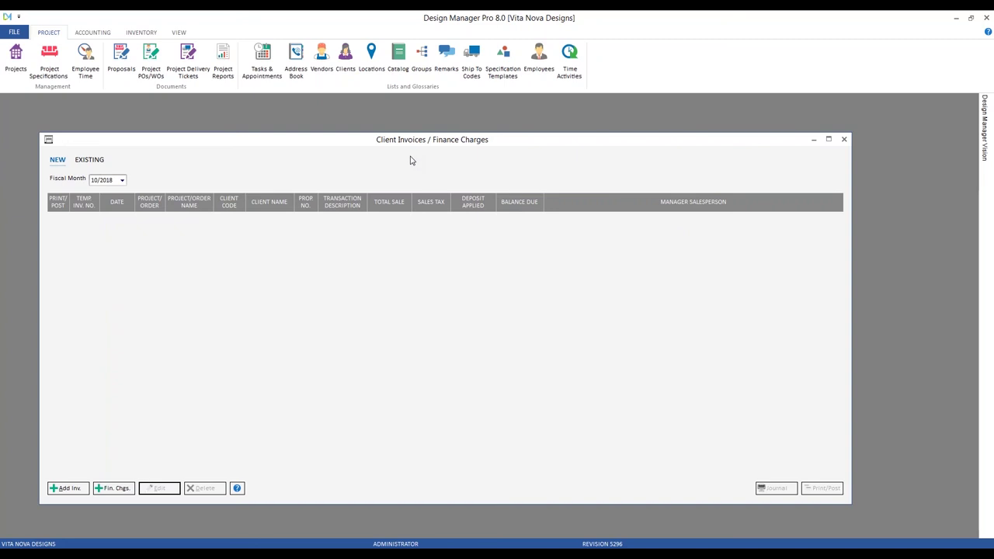
Start a new client invoice for Carter's Brigantine Beach Home, project CAR02
{"action": "left_click", "coordinate": [76, 488]}
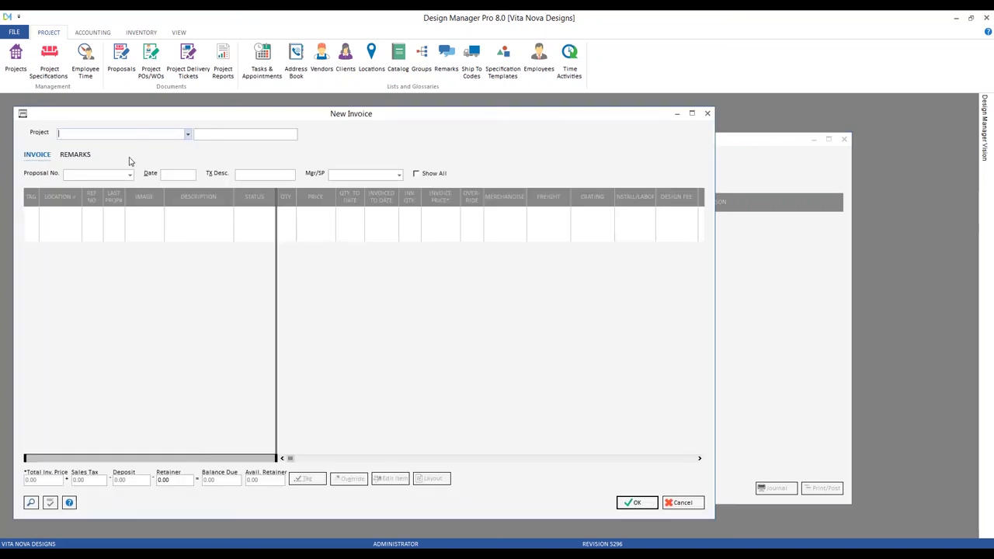
{"action": "type", "text": "c"}
{"action": "key", "text": "Down"}
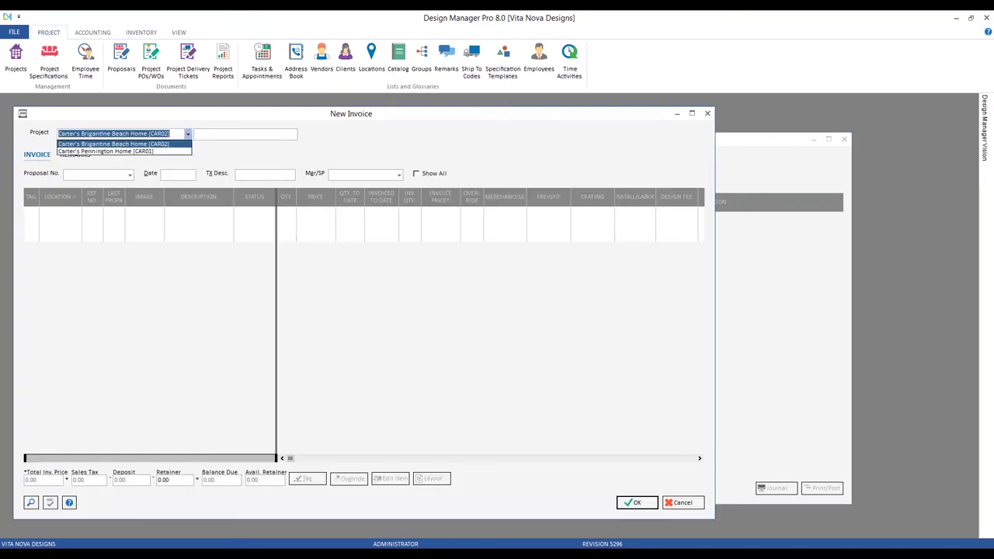
{"action": "key", "text": "Return"}
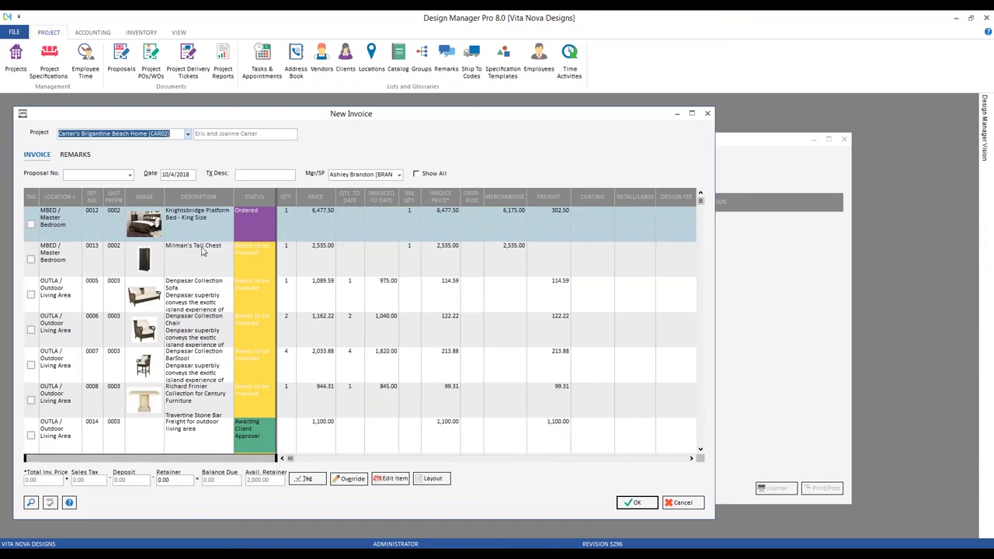
Examine the freight amounts still available to invoice on outdoor living area items 0005 to 0008
{"action": "left_click", "coordinate": [195, 285]}
{"action": "key", "text": "Down"}
{"action": "key", "text": "Down"}
{"action": "key", "text": "Down"}
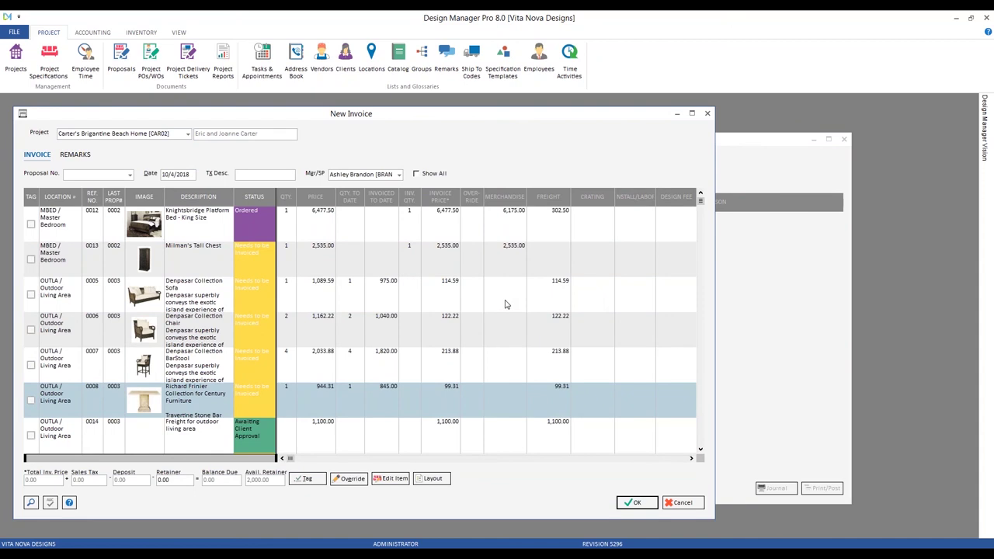
{"action": "left_click", "coordinate": [566, 292]}
{"action": "left_click", "coordinate": [570, 329]}
{"action": "left_click", "coordinate": [551, 359]}
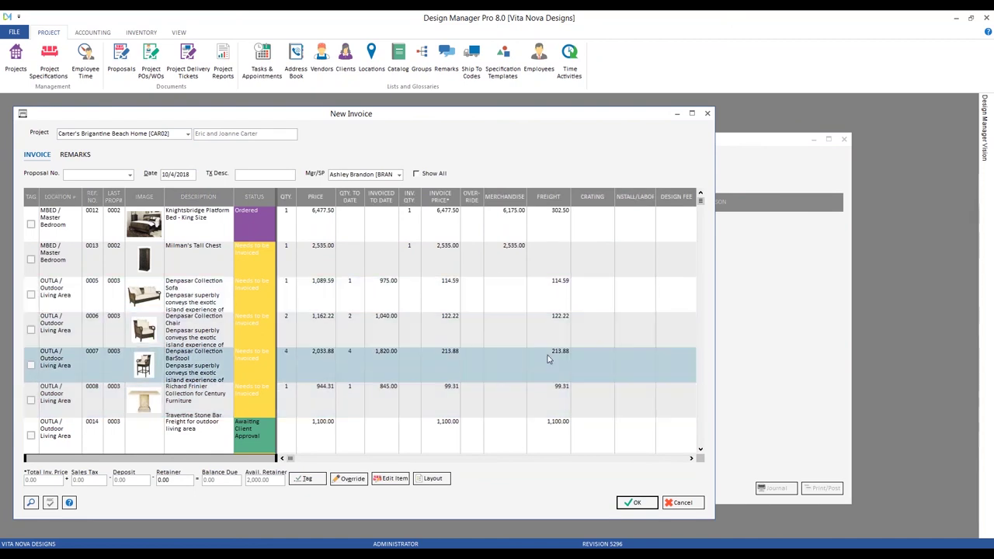
{"action": "left_click", "coordinate": [548, 358]}
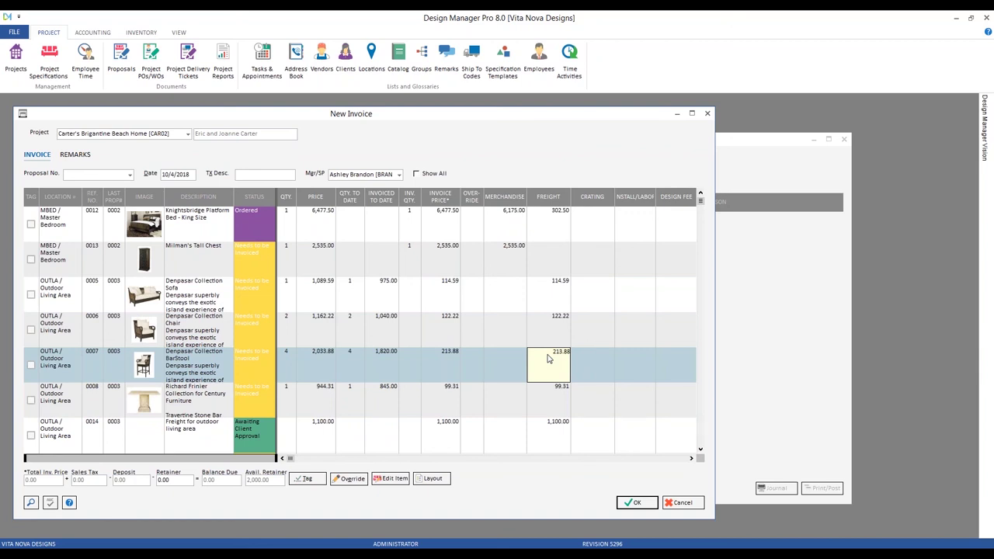
{"action": "key", "text": "Escape"}
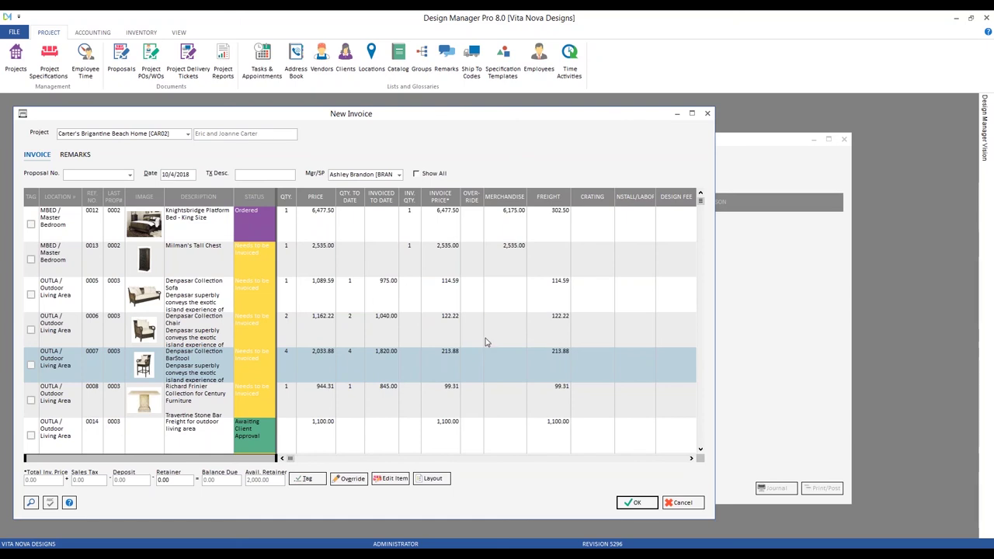
{"action": "left_click", "coordinate": [506, 402]}
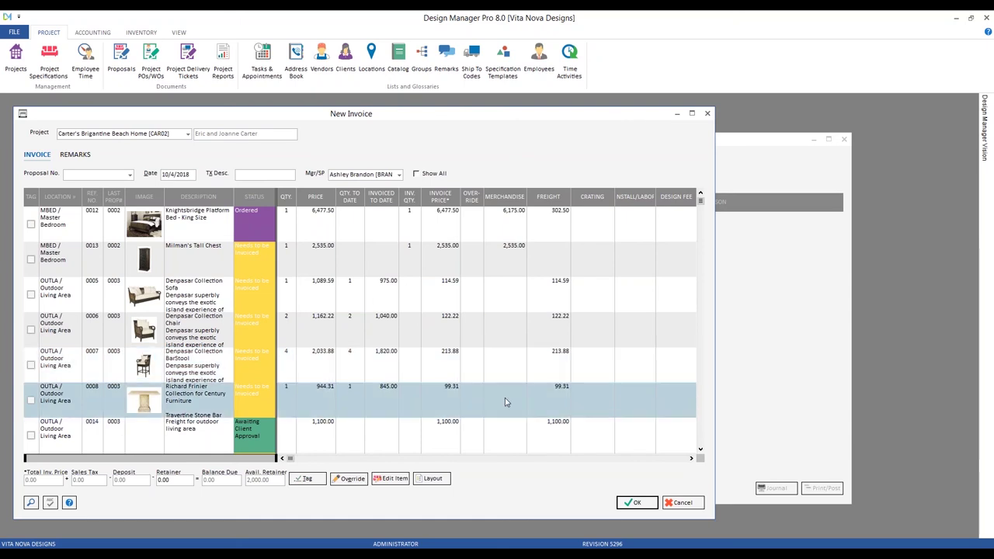
Tag outdoor living area items 0005 to 0008 before changing the invoice's advanced options
{"action": "left_click", "coordinate": [31, 294]}
{"action": "left_click", "coordinate": [31, 329]}
{"action": "left_click", "coordinate": [31, 364]}
{"action": "left_click", "coordinate": [31, 400]}
Set the freight style to List in the project's advanced invoice options, and save the change
{"action": "left_click", "coordinate": [84, 157]}
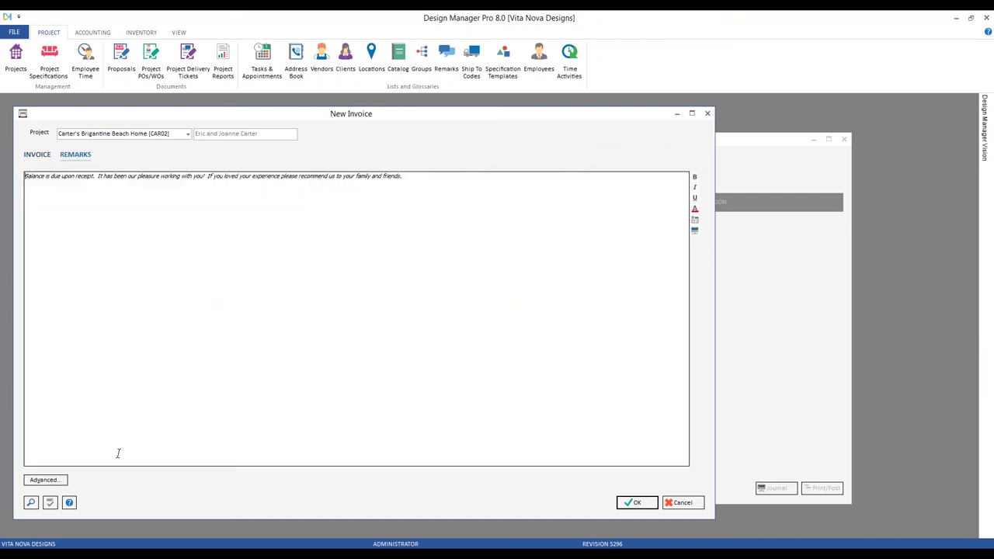
{"action": "left_click", "coordinate": [62, 481]}
{"action": "left_click", "coordinate": [541, 319]}
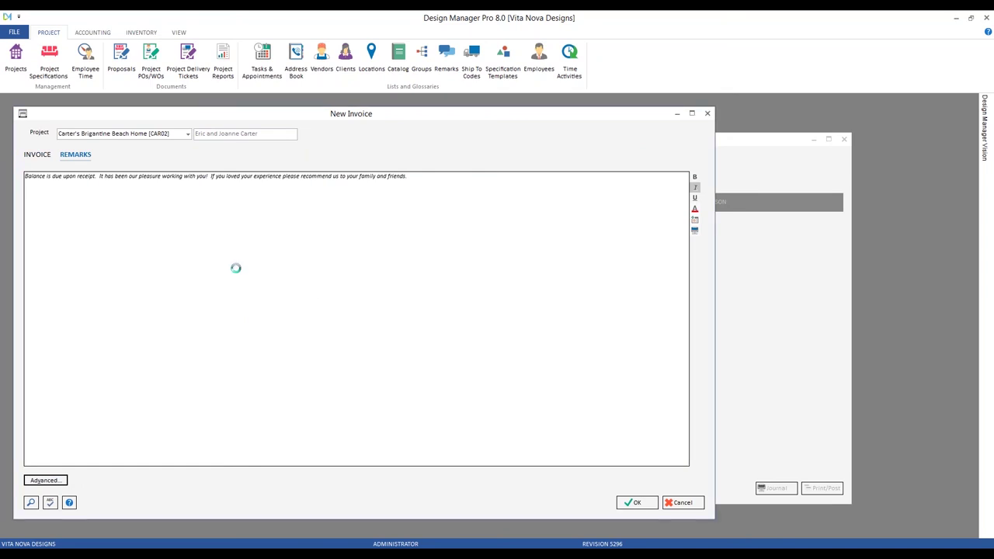
{"action": "left_click", "coordinate": [180, 196]}
{"action": "left_click", "coordinate": [176, 214]}
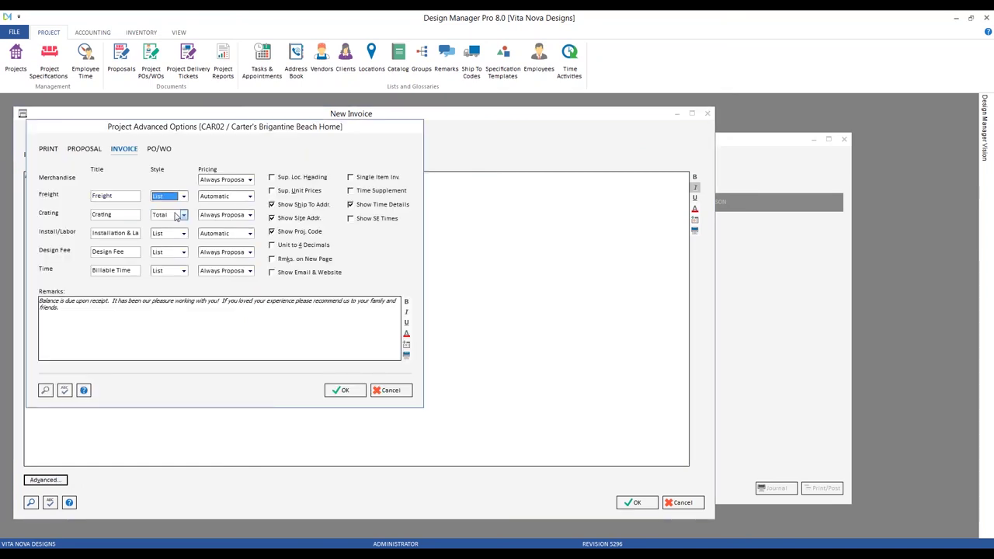
{"action": "left_click", "coordinate": [345, 390]}
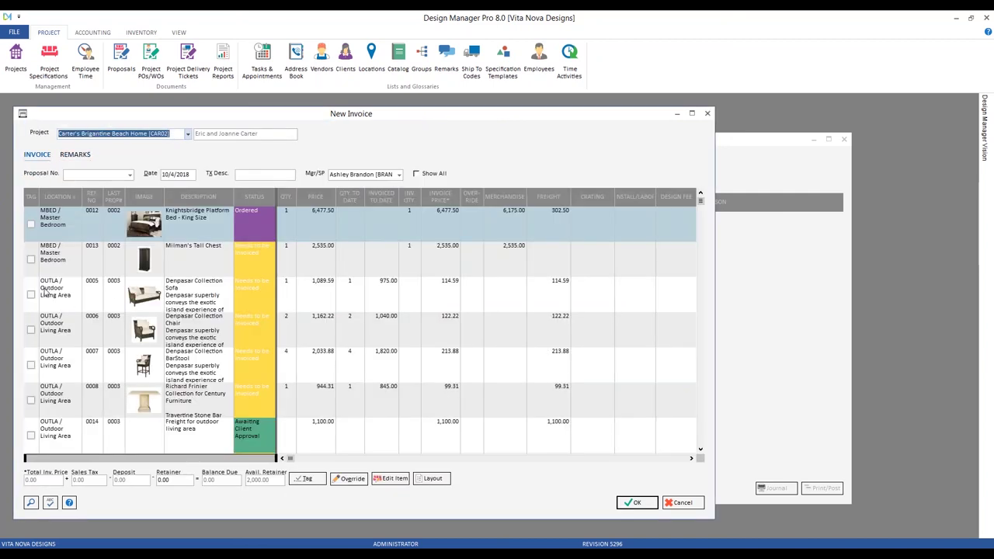
Tag outdoor living area items 0005 to 0008 and 0014, describe the transaction as "frt. for outdoor living", and save the invoice
{"action": "left_click", "coordinate": [31, 329]}
{"action": "left_click", "coordinate": [31, 364]}
{"action": "left_click", "coordinate": [31, 399]}
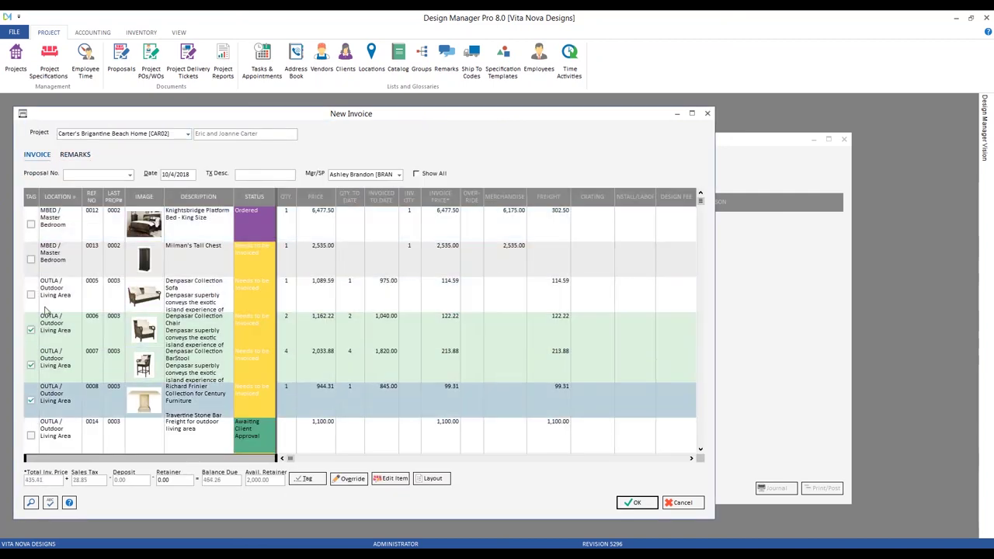
{"action": "left_click", "coordinate": [31, 435]}
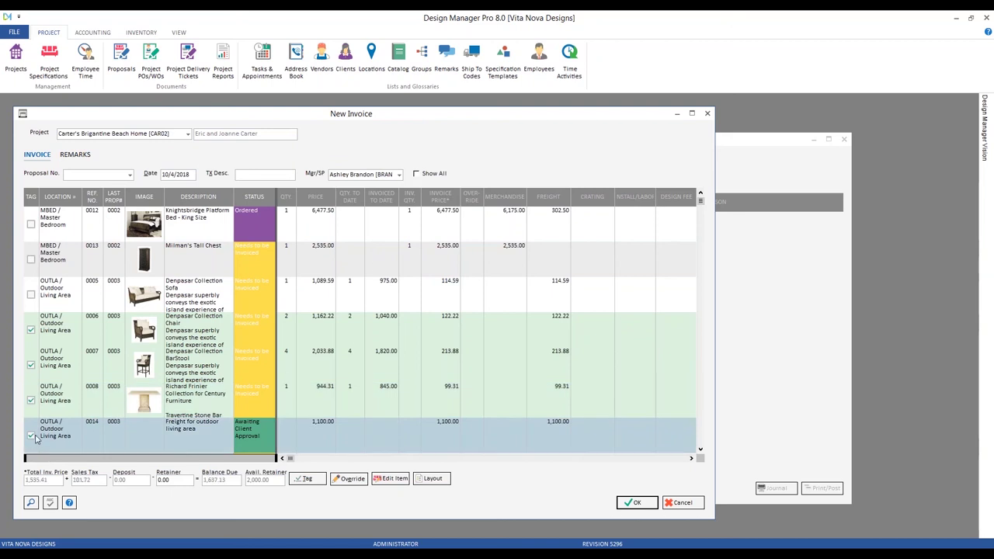
{"action": "left_click", "coordinate": [31, 295]}
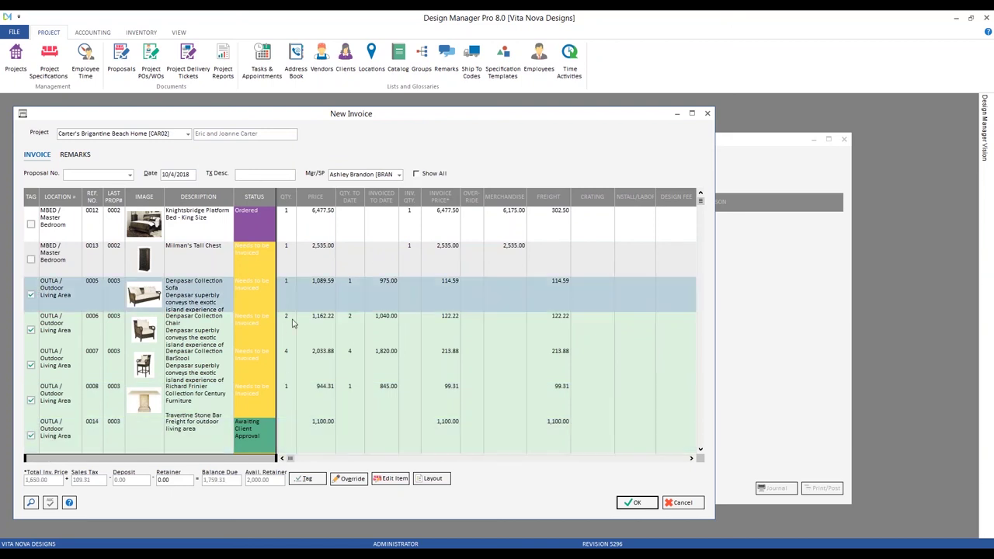
{"action": "left_click", "coordinate": [247, 174]}
{"action": "type", "text": "frt. for outdoor living"}
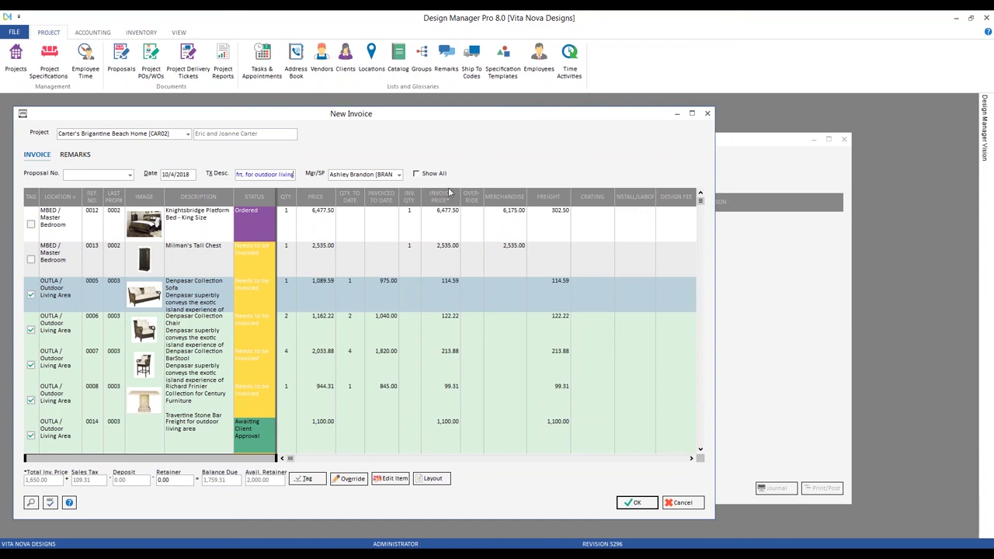
{"action": "left_click", "coordinate": [636, 502]}
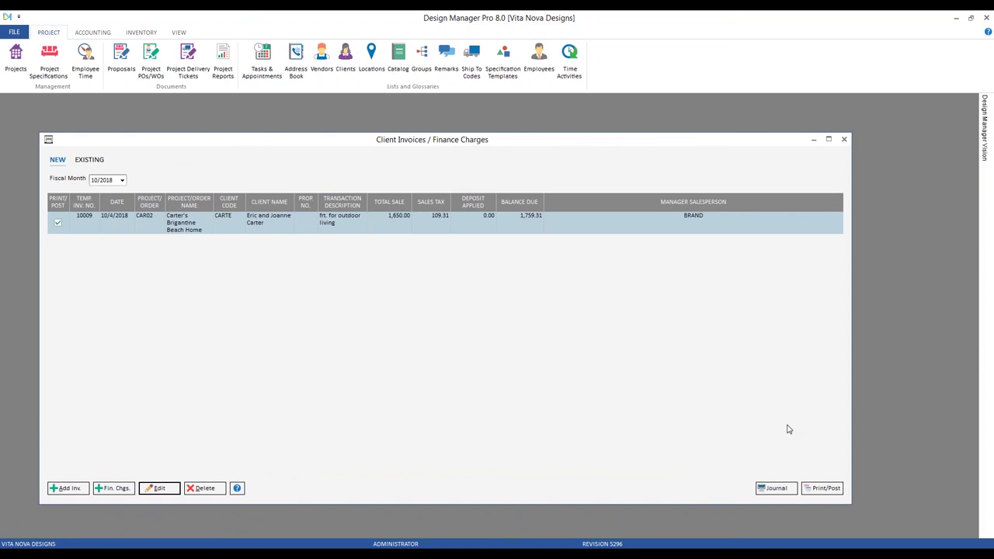
Print the outdoor living freight invoice to preview, and review the freight charges and totals across all three pages
{"action": "left_click", "coordinate": [822, 489]}
{"action": "left_click", "coordinate": [178, 187]}
{"action": "left_click", "coordinate": [272, 237]}
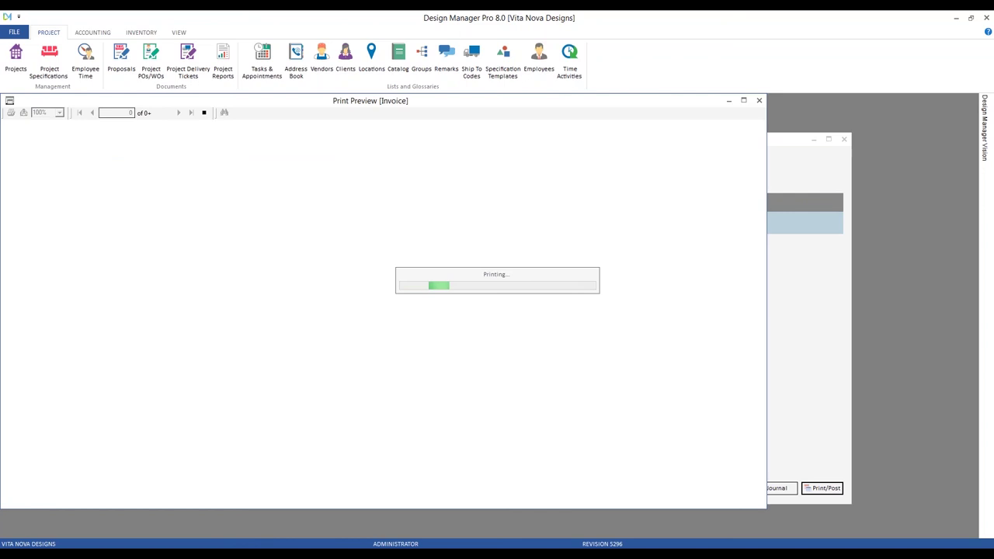
{"action": "scroll", "coordinate": [281, 197], "scroll_direction": "down", "scroll_amount": 1}
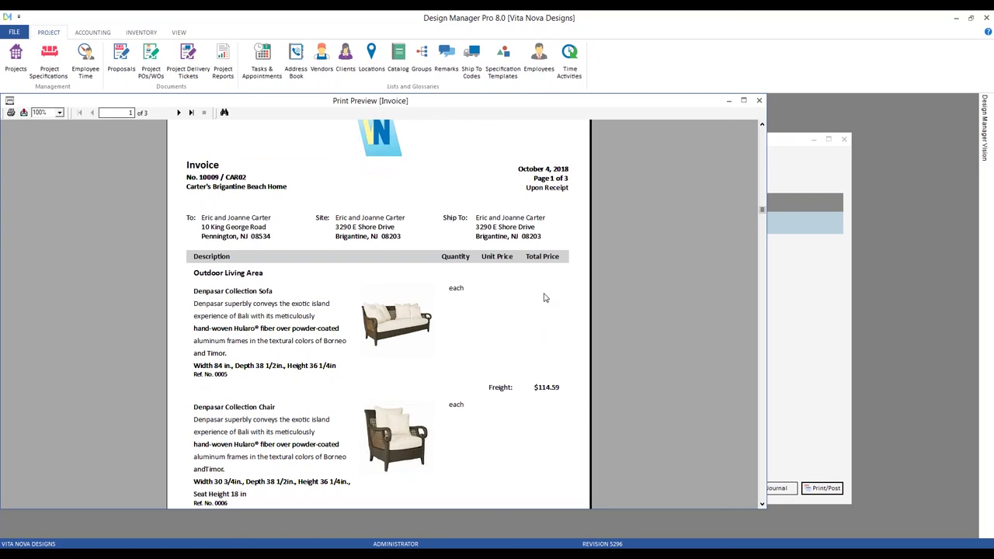
{"action": "scroll", "coordinate": [533, 332], "scroll_direction": "down", "scroll_amount": 3}
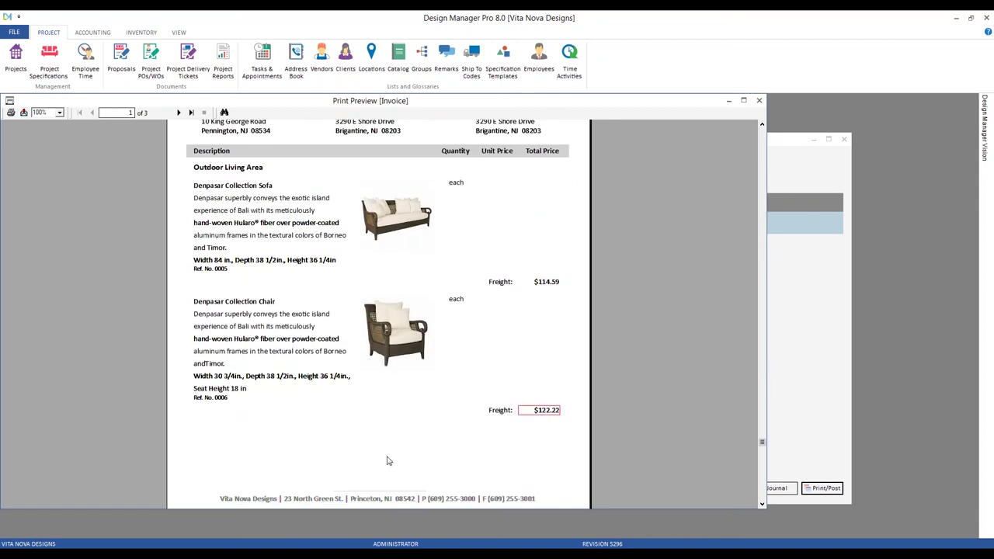
{"action": "left_click", "coordinate": [177, 113]}
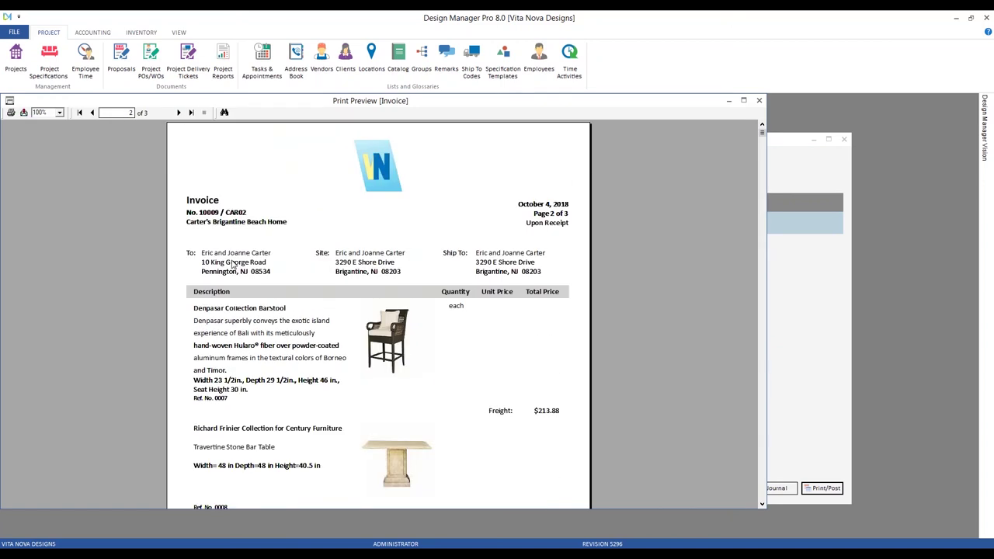
{"action": "scroll", "coordinate": [535, 370], "scroll_direction": "down", "scroll_amount": 4}
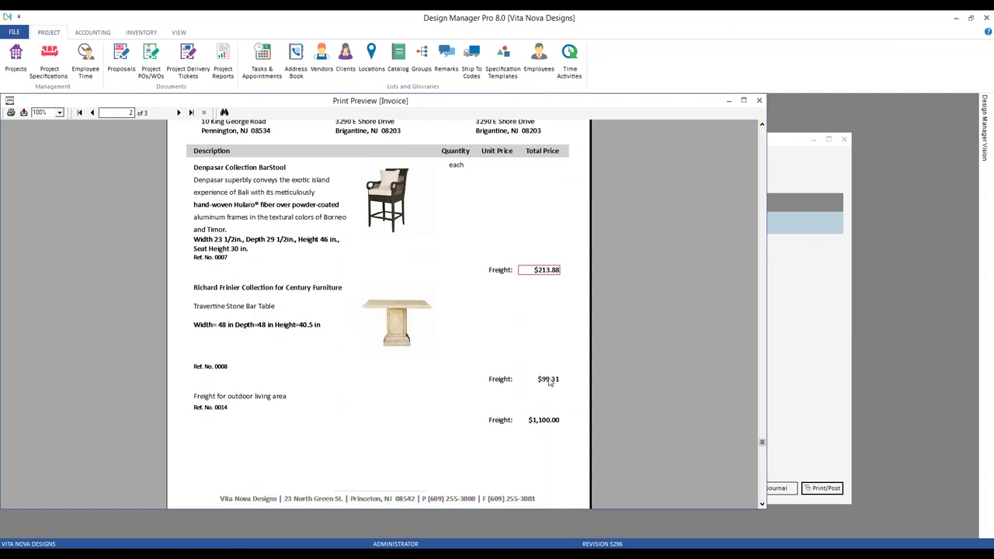
{"action": "left_click", "coordinate": [178, 112]}
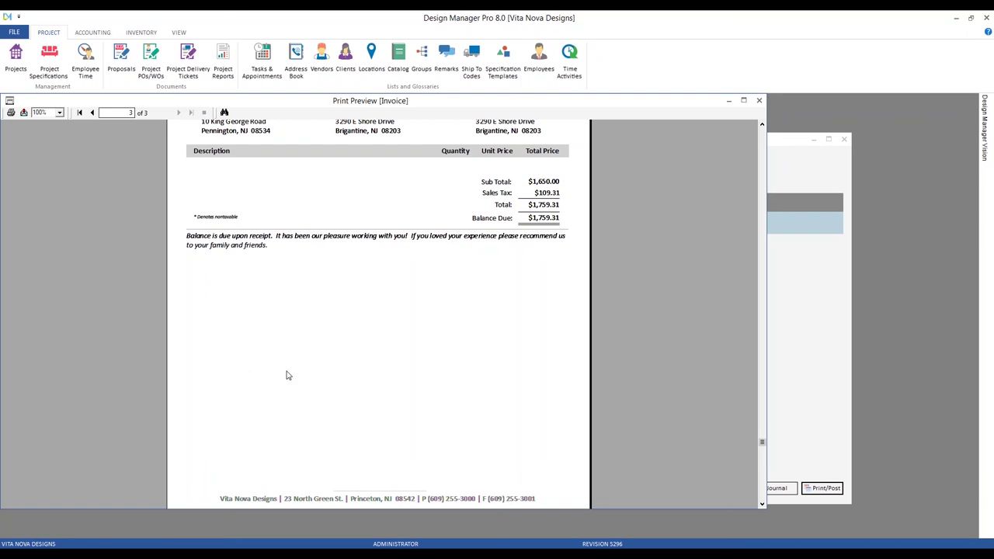
Close the outdoor living freight invoice preview and accept the invoice for posting into fiscal 10/2018
{"action": "left_click", "coordinate": [759, 101]}
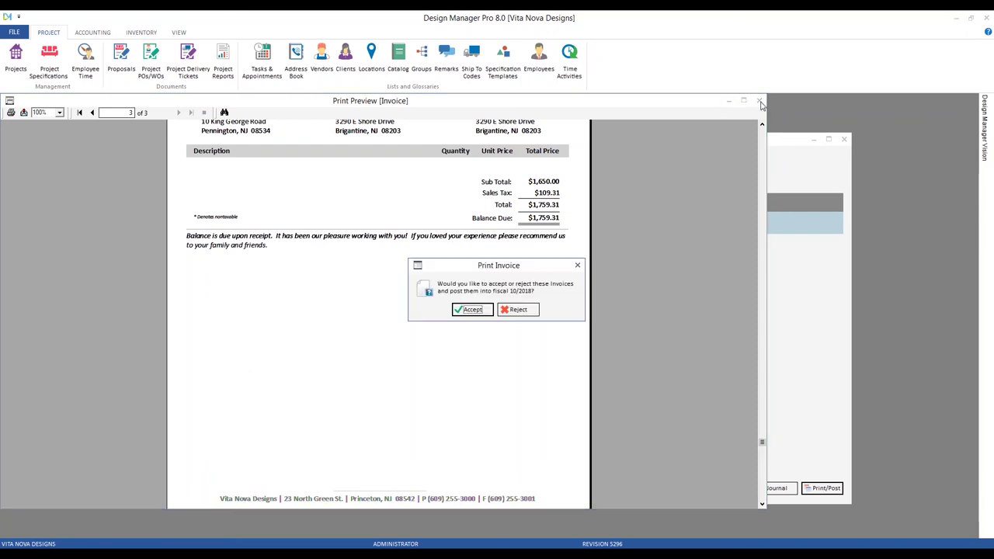
{"action": "left_click", "coordinate": [473, 309]}
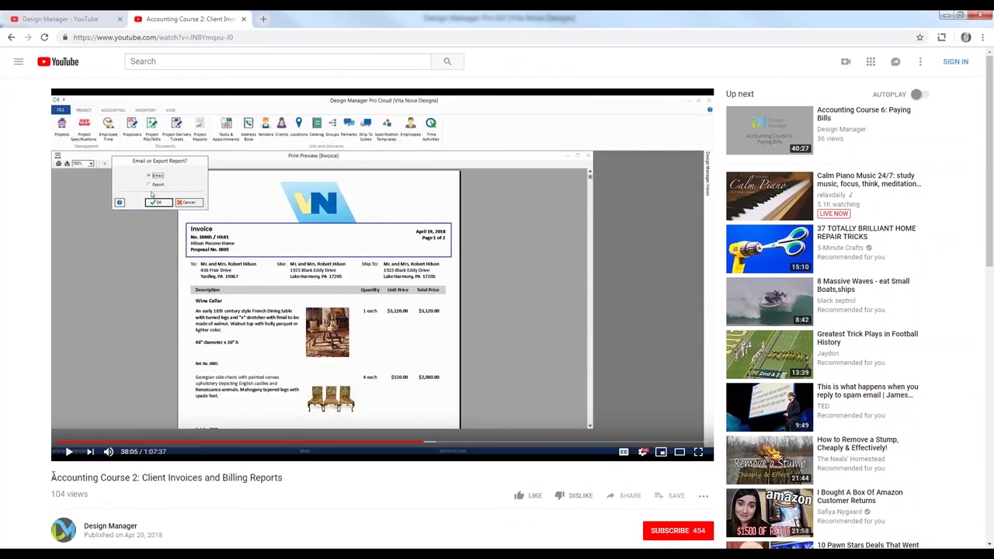
Highlight the title "Accounting Course 2: Client Invoices and Billing Reports" on the YouTube page, and leave the browser
{"action": "left_click_drag", "start_coordinate": [53, 476], "coordinate": [302, 483]}
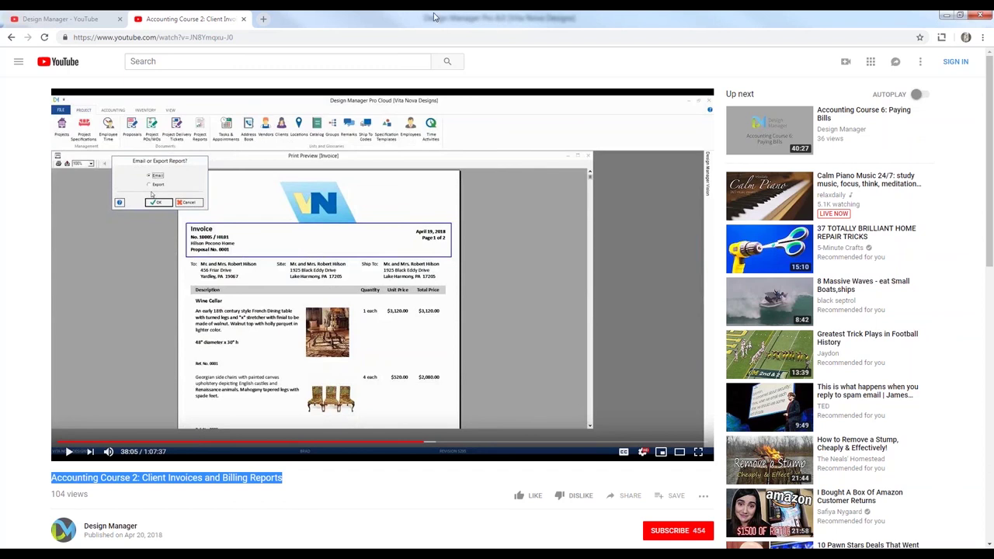
{"action": "left_click", "coordinate": [989, 15]}
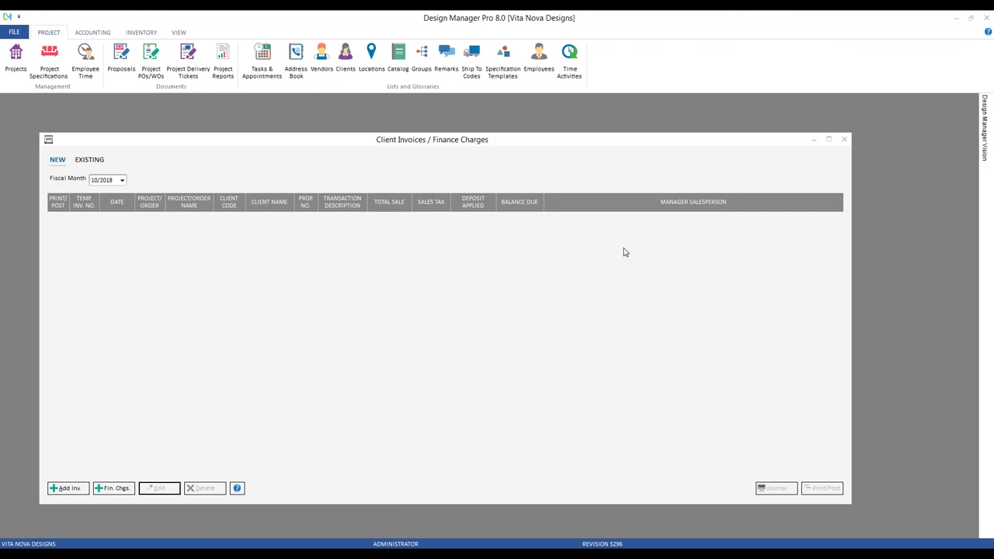
Close the client invoices window, and add the Profit Analysis project management report to the report favorites
{"action": "left_click", "coordinate": [843, 139]}
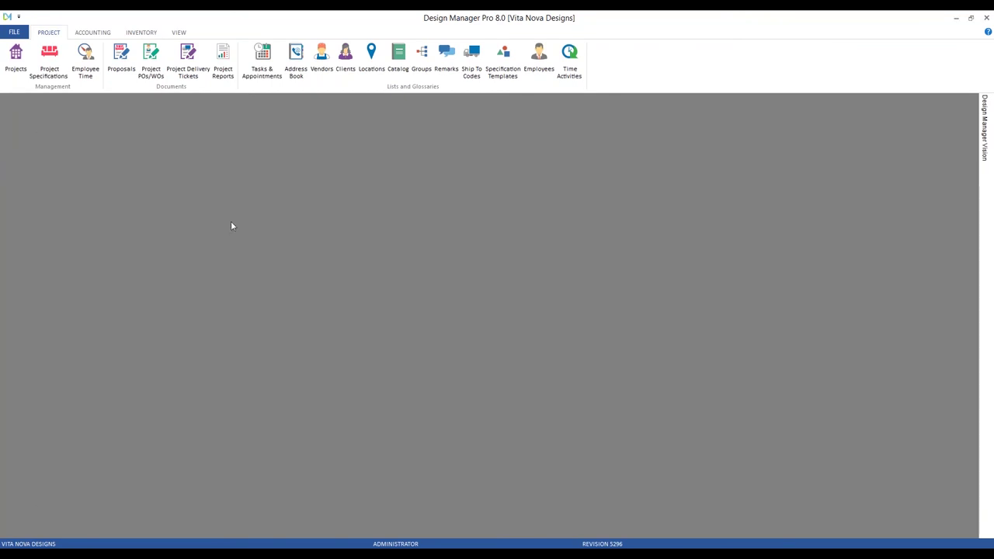
{"action": "left_click", "coordinate": [223, 60]}
{"action": "left_click_drag", "start_coordinate": [193, 191], "coordinate": [178, 135]}
{"action": "left_click", "coordinate": [134, 283]}
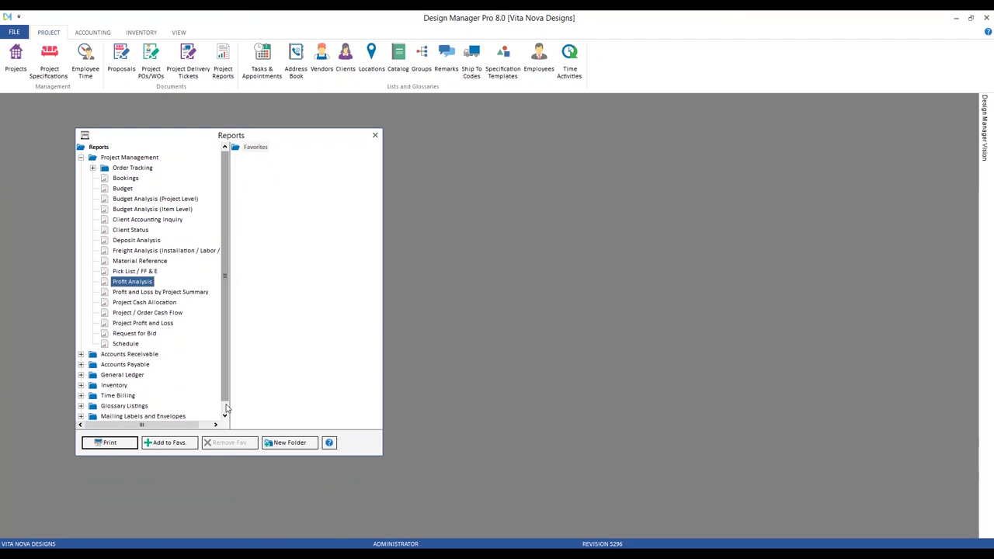
{"action": "left_click", "coordinate": [180, 445]}
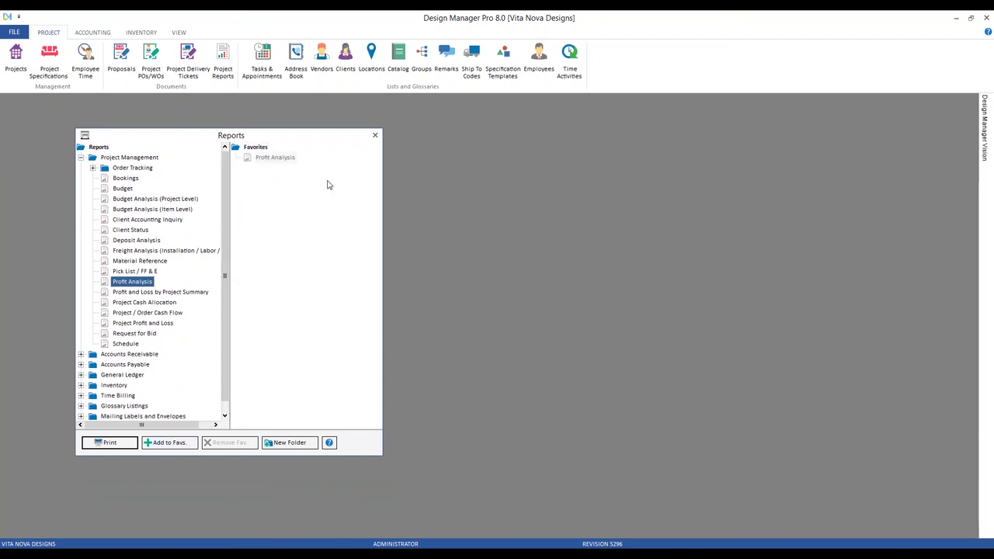
Run the favorite Profit Analysis report in the Sort by Location format for all clients and projects
{"action": "left_click", "coordinate": [275, 158]}
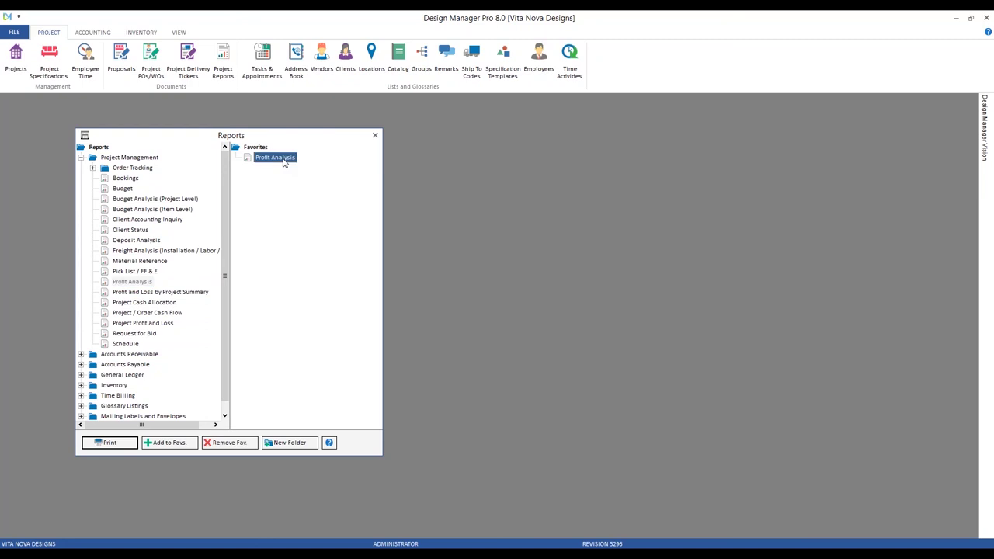
{"action": "double_click", "coordinate": [284, 162]}
{"action": "left_click", "coordinate": [247, 323]}
{"action": "left_click", "coordinate": [237, 335]}
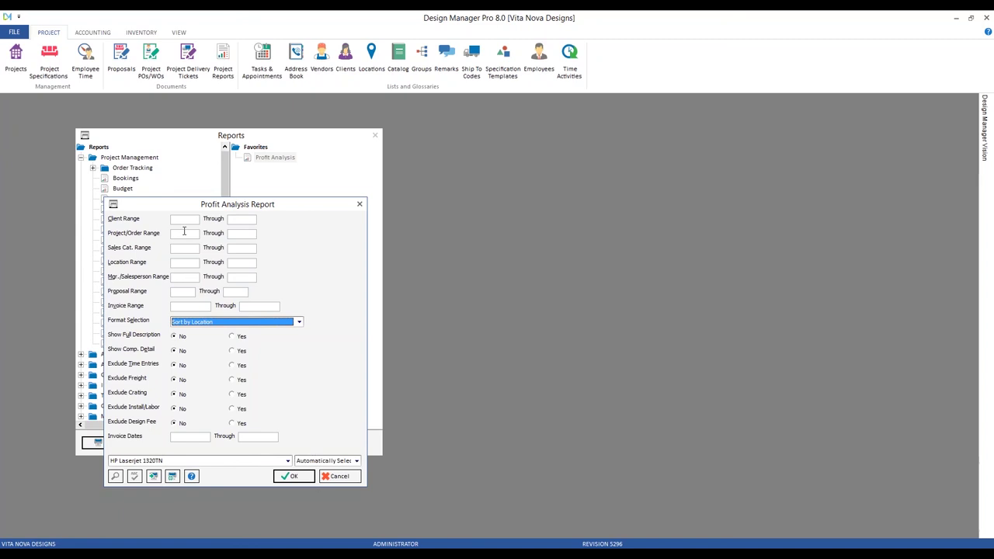
{"action": "left_click", "coordinate": [302, 477]}
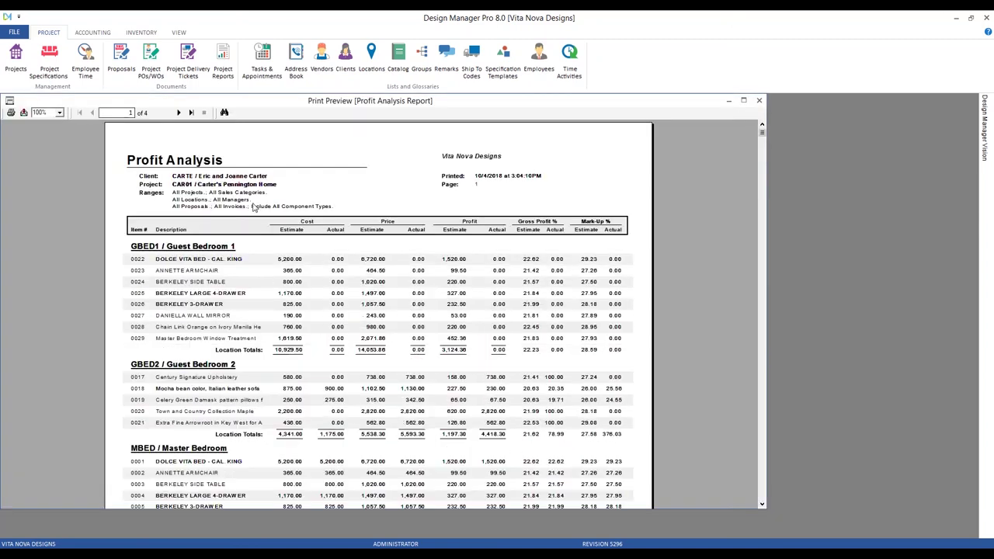
Examine the estimated and actual cost columns for the guest bedrooms in the Profit Analysis report at 150% zoom
{"action": "left_click", "coordinate": [60, 113]}
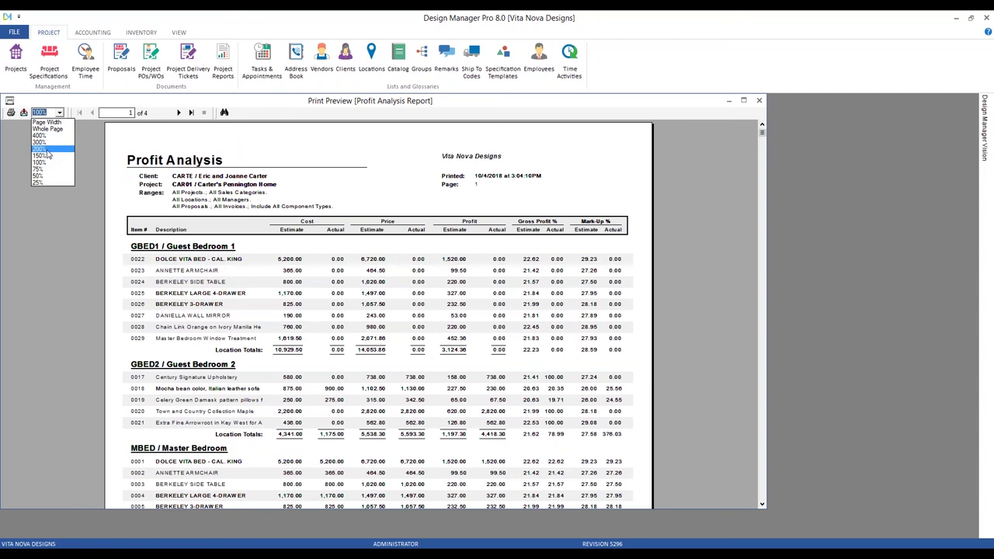
{"action": "left_click", "coordinate": [45, 156]}
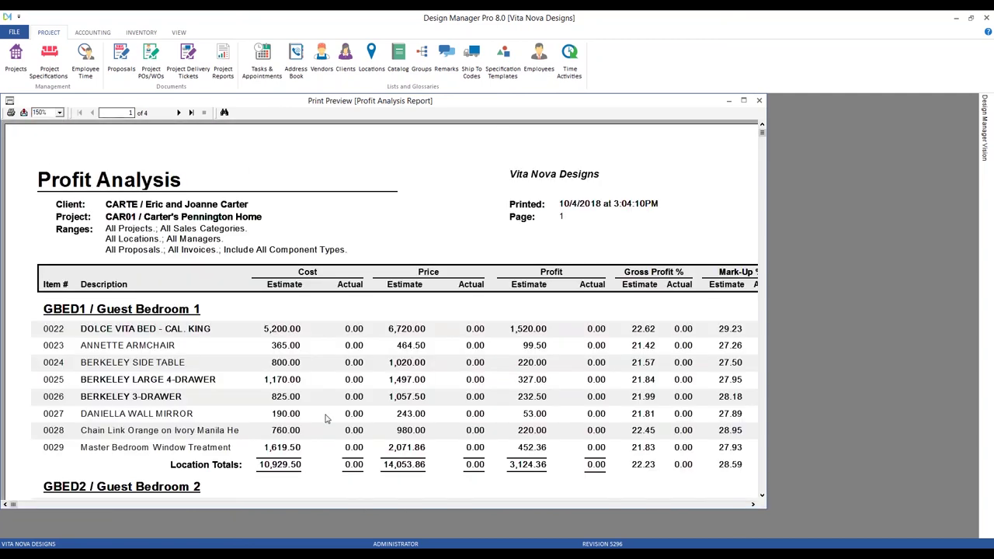
{"action": "scroll", "coordinate": [313, 385], "scroll_direction": "down", "scroll_amount": 3}
{"action": "scroll", "coordinate": [313, 384], "scroll_direction": "down", "scroll_amount": 1}
{"action": "scroll", "coordinate": [161, 196], "scroll_direction": "up", "scroll_amount": 4}
{"action": "scroll", "coordinate": [239, 221], "scroll_direction": "down", "scroll_amount": 2}
{"action": "scroll", "coordinate": [207, 224], "scroll_direction": "down", "scroll_amount": 1}
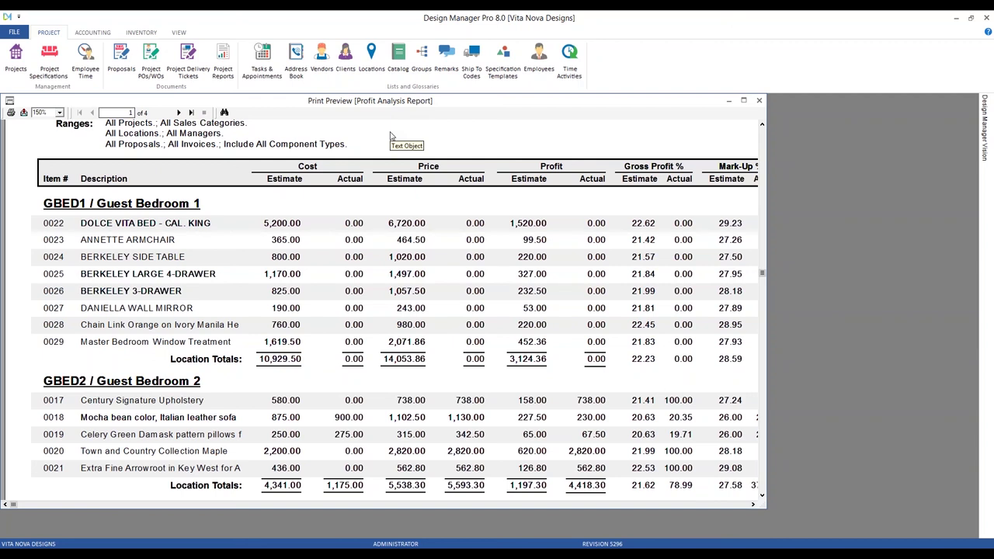
{"action": "left_click", "coordinate": [316, 169]}
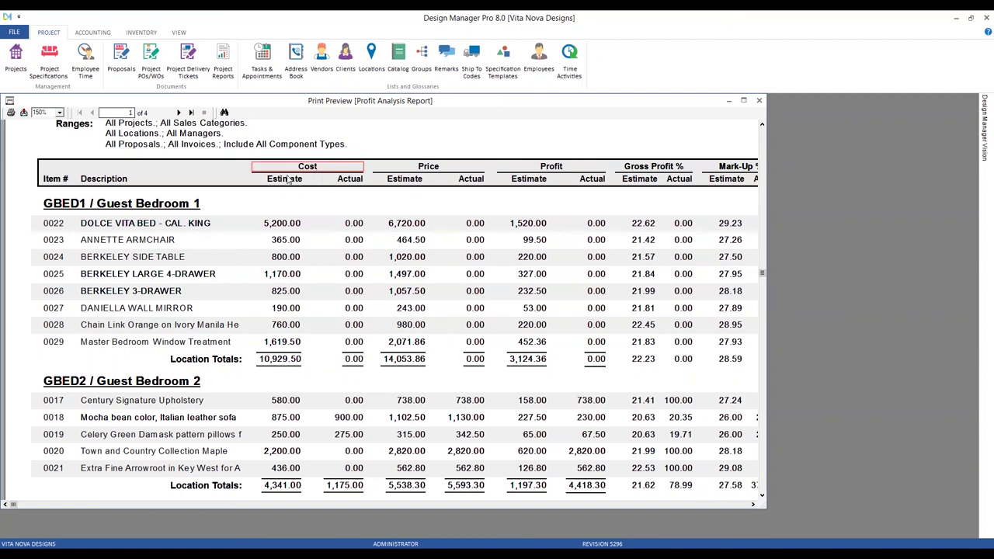
{"action": "left_click", "coordinate": [288, 180]}
{"action": "left_click", "coordinate": [351, 180]}
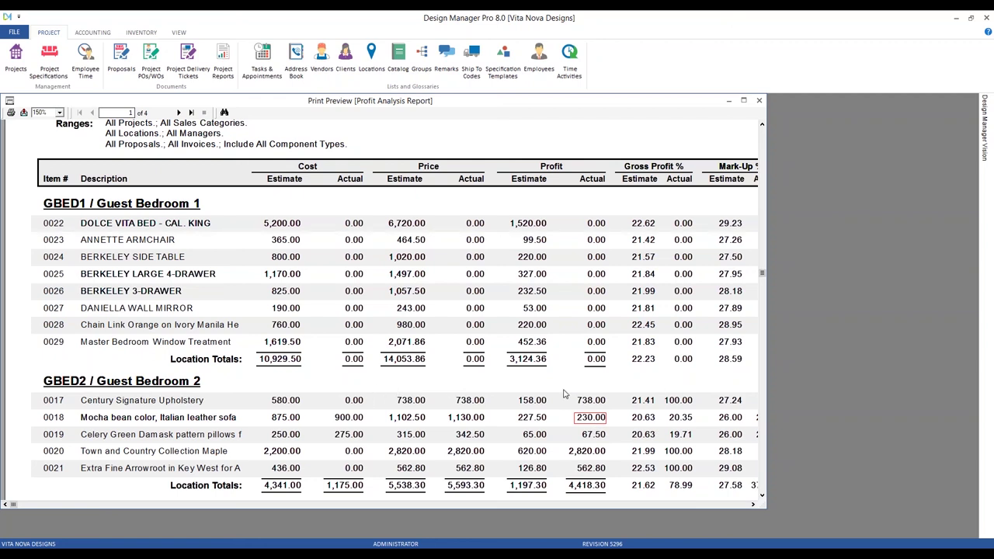
Widen the Profit Analysis preview, compare actual gross profit and mark-up for item 0018, review the project totals, and close the report
{"action": "left_click_drag", "start_coordinate": [765, 509], "coordinate": [891, 505]}
{"action": "left_click", "coordinate": [698, 419]}
{"action": "left_click", "coordinate": [792, 419]}
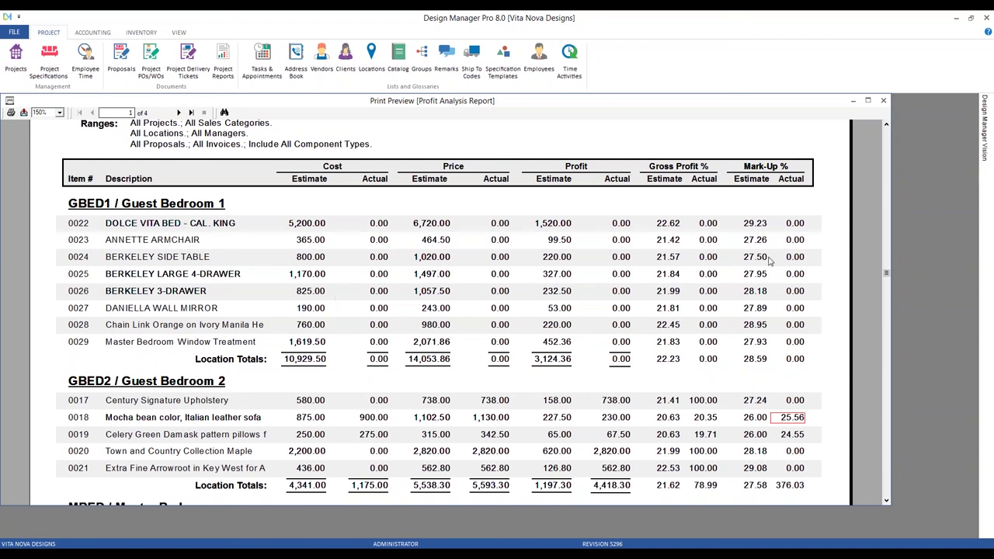
{"action": "scroll", "coordinate": [776, 268], "scroll_direction": "down", "scroll_amount": 2}
{"action": "scroll", "coordinate": [782, 263], "scroll_direction": "up", "scroll_amount": 5}
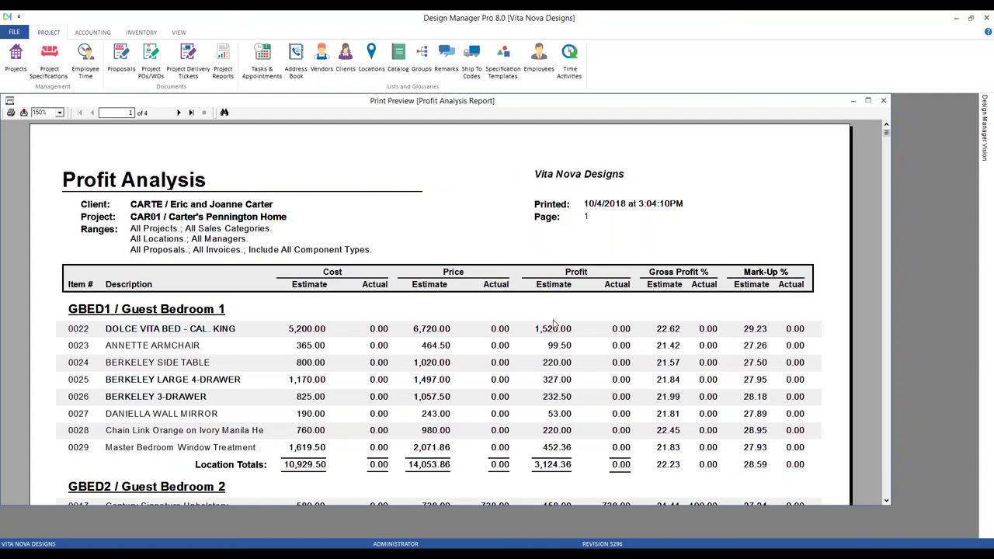
{"action": "scroll", "coordinate": [554, 325], "scroll_direction": "down", "scroll_amount": 5}
{"action": "scroll", "coordinate": [225, 272], "scroll_direction": "down", "scroll_amount": 3}
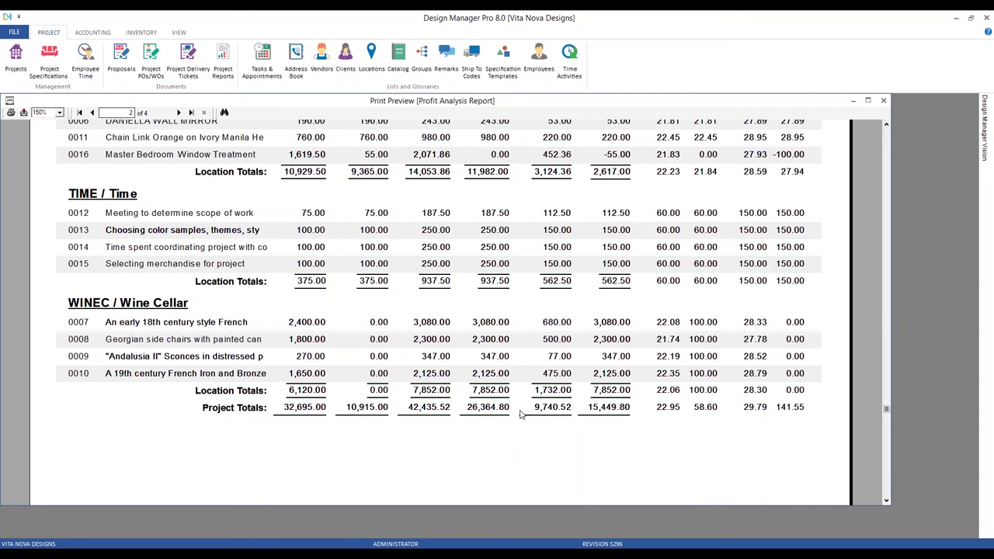
{"action": "left_click", "coordinate": [882, 100]}
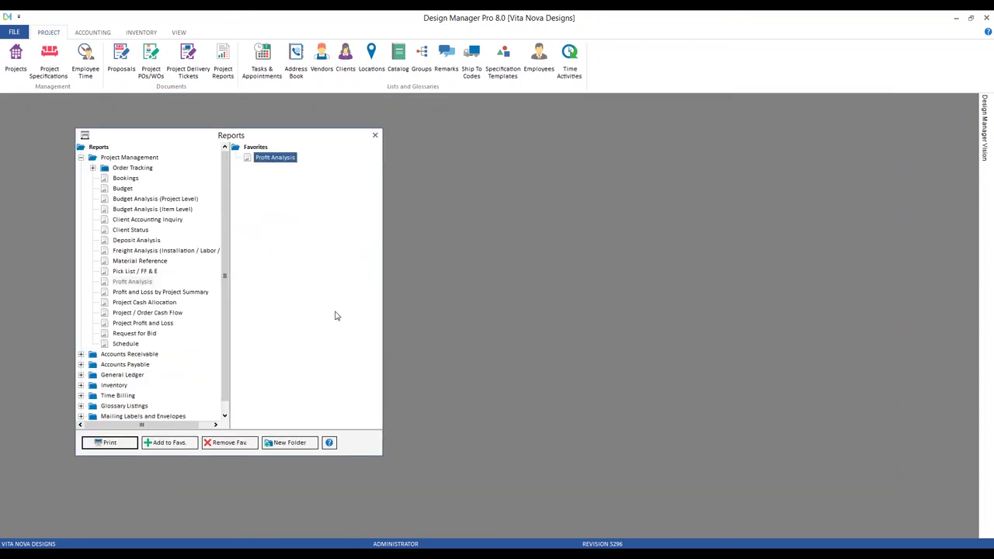
Add the Freight Analysis report to the favorites, and run it with the component type Freight
{"action": "left_click", "coordinate": [146, 251]}
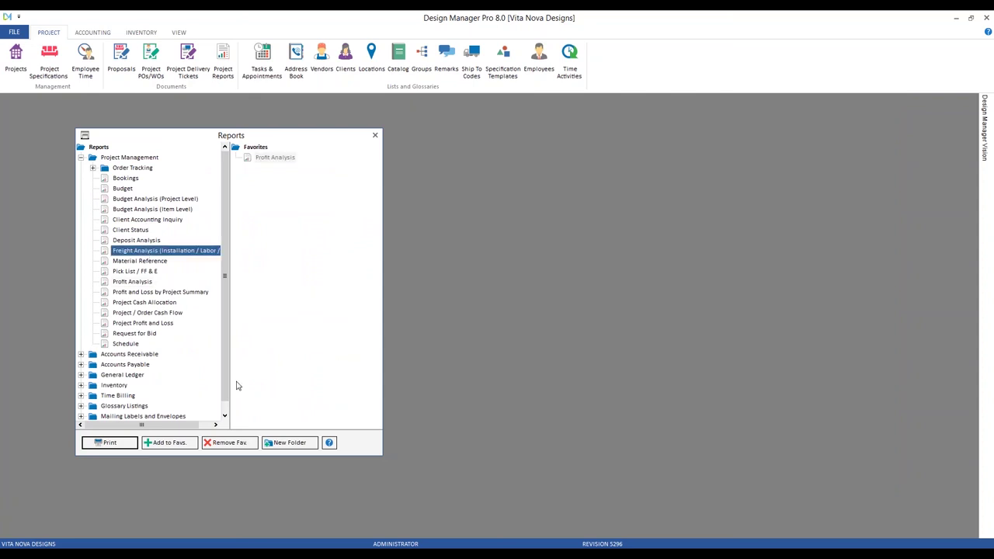
{"action": "left_click", "coordinate": [185, 443]}
{"action": "double_click", "coordinate": [296, 170]}
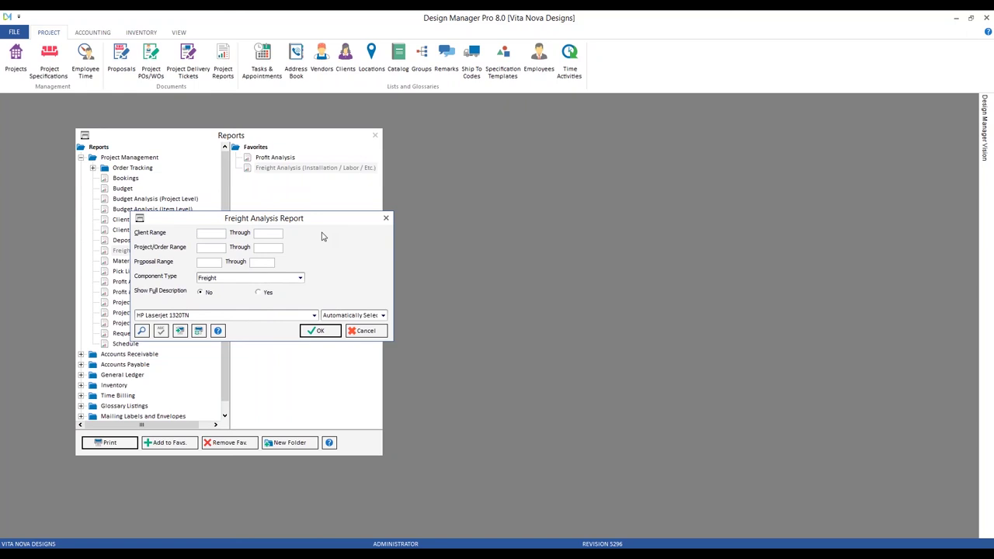
{"action": "left_click", "coordinate": [263, 281]}
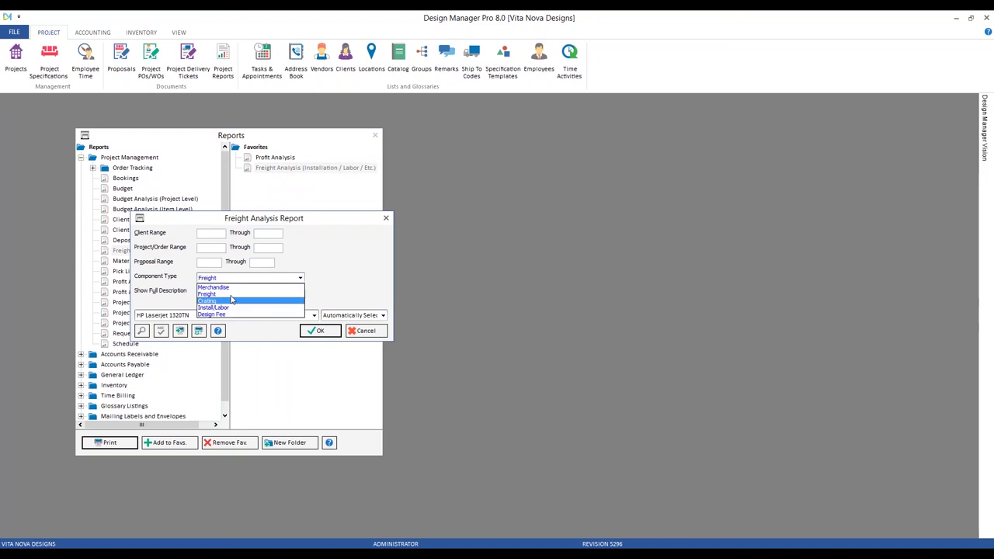
{"action": "left_click", "coordinate": [233, 294]}
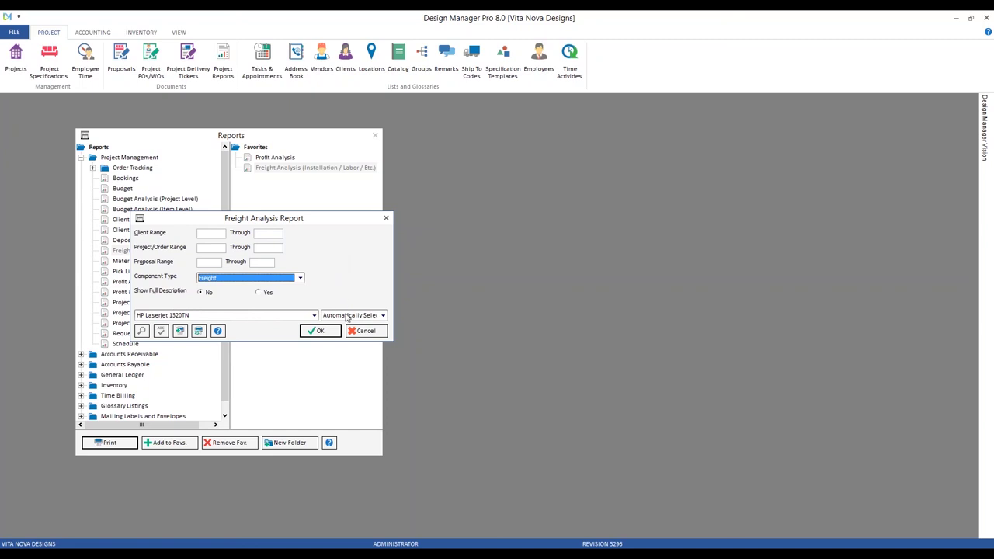
{"action": "left_click", "coordinate": [319, 330]}
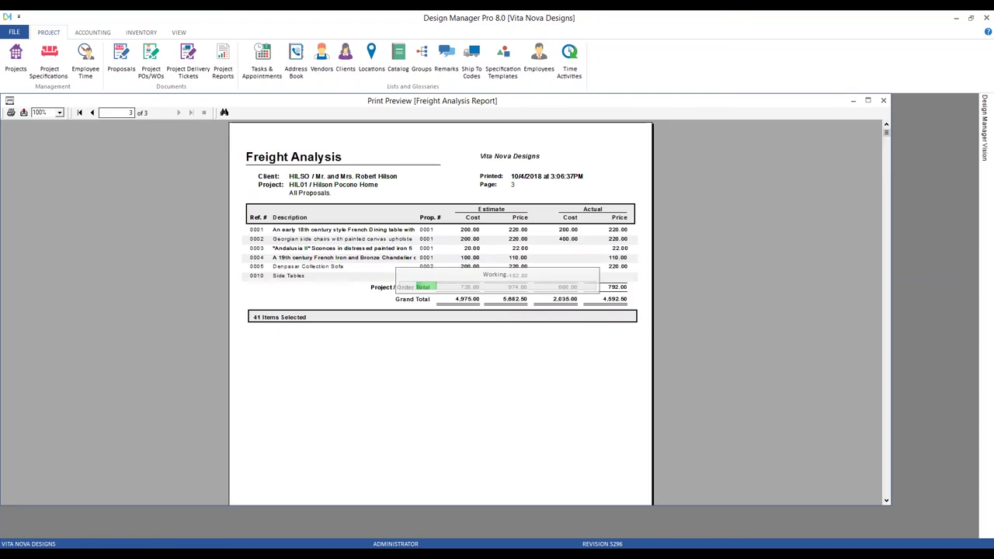
Compare estimated and actual freight costs and prices in the Freight Analysis report at 150% zoom, and close the preview and report list
{"action": "left_click", "coordinate": [59, 113]}
{"action": "left_click", "coordinate": [46, 156]}
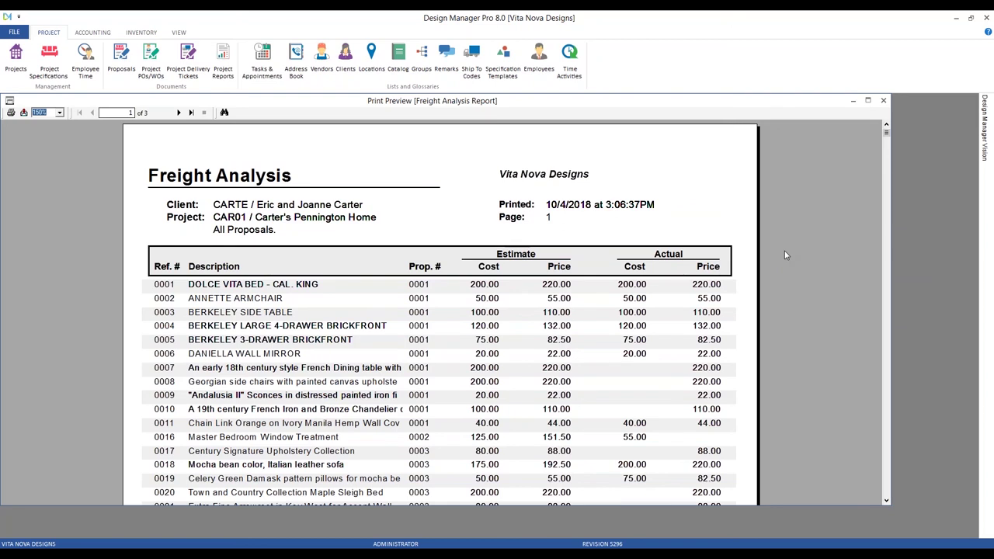
{"action": "left_click", "coordinate": [810, 224]}
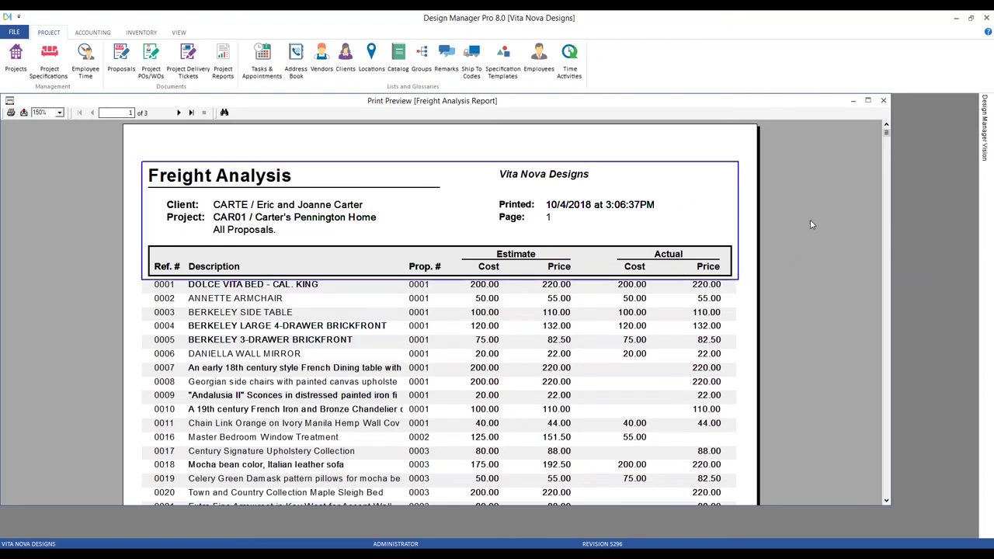
{"action": "scroll", "coordinate": [809, 224], "scroll_direction": "down", "scroll_amount": 1}
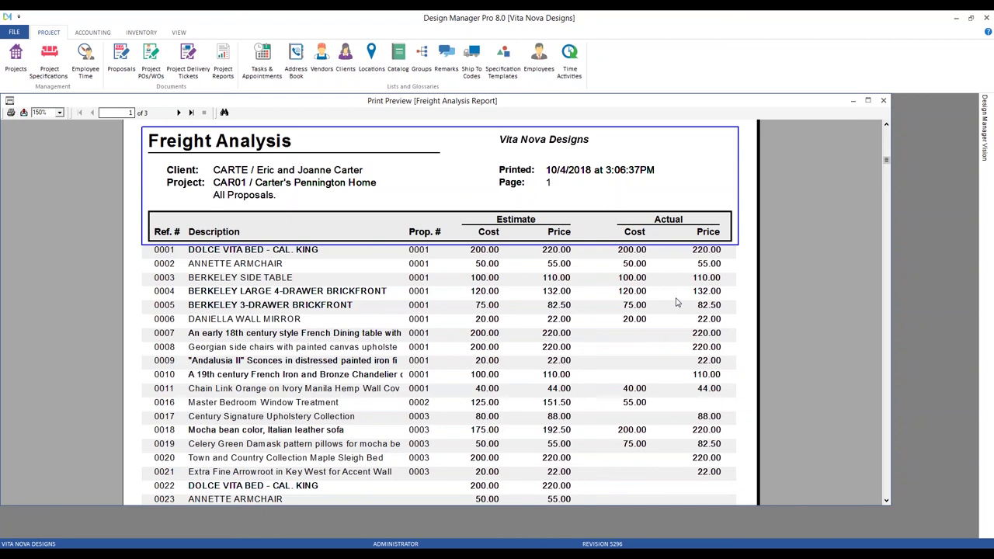
{"action": "left_click", "coordinate": [883, 101]}
{"action": "left_click", "coordinate": [375, 136]}
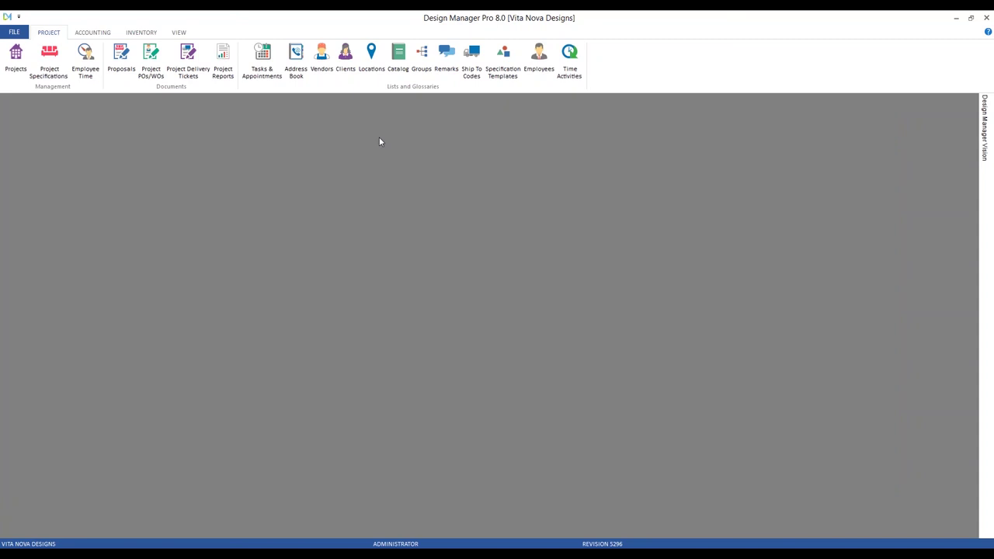